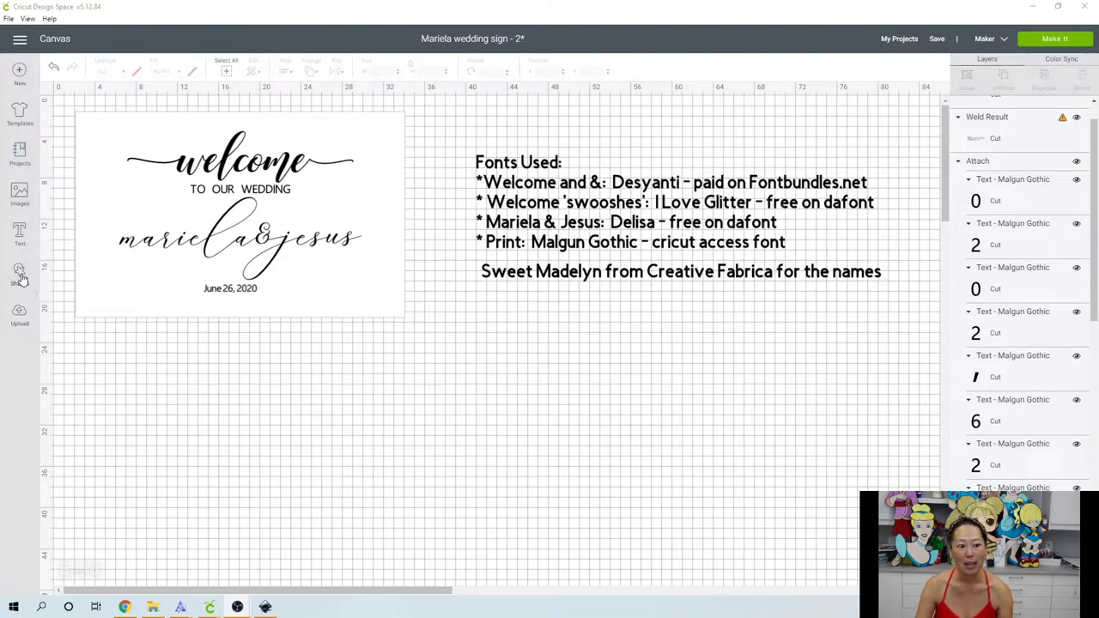
Add a square, unlock its proportions and size it to 36 x 24 inches.
{"action": "left_click", "coordinate": [20, 276]}
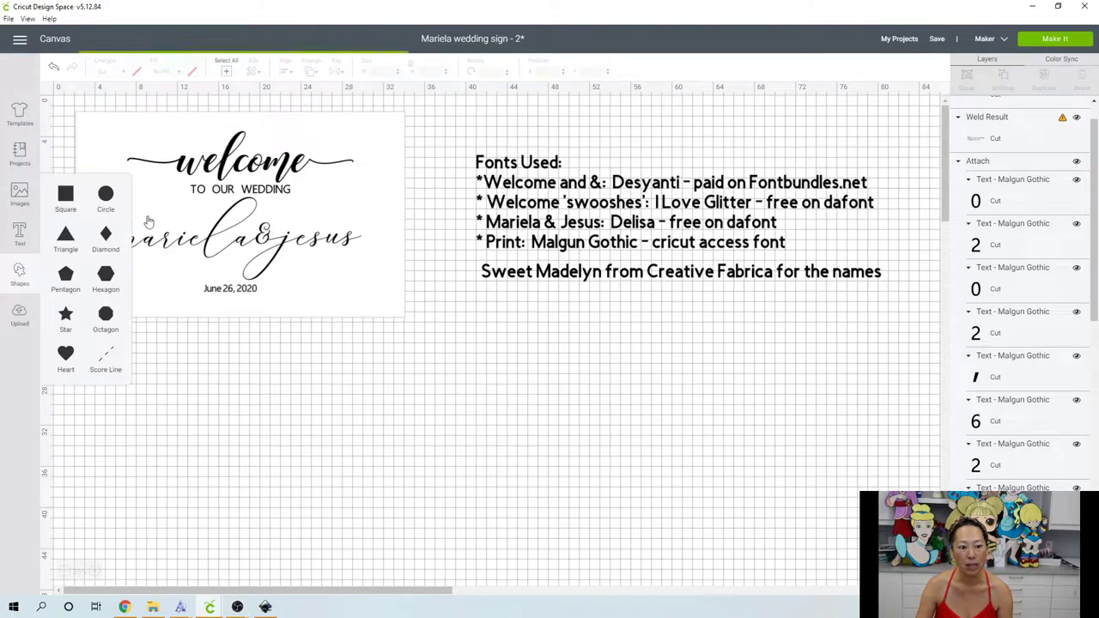
{"action": "left_click", "coordinate": [66, 200]}
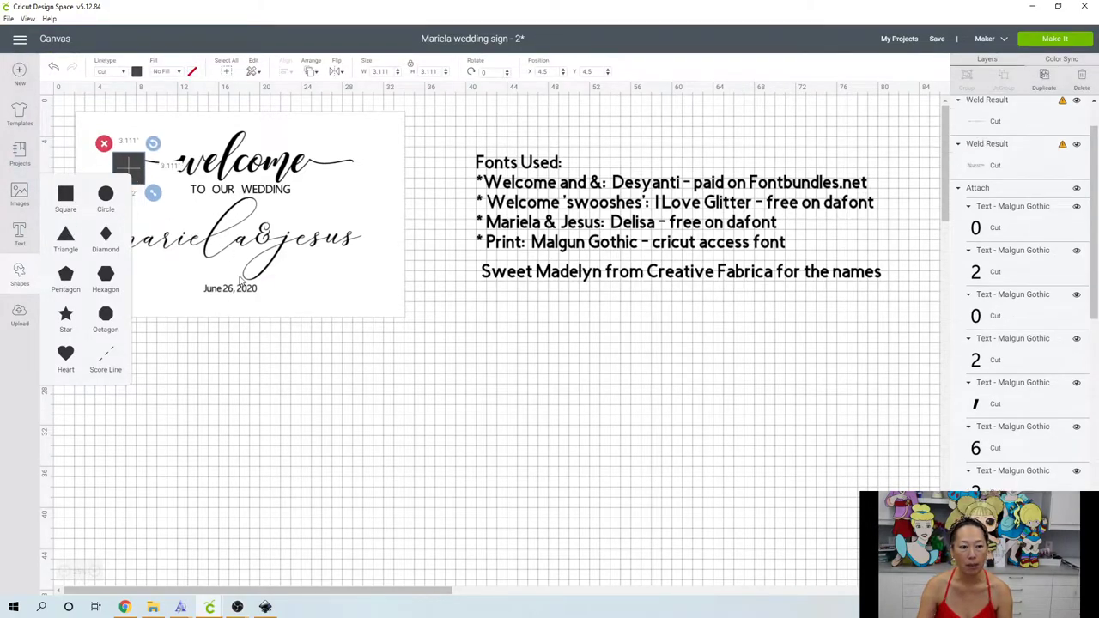
{"action": "left_click_drag", "start_coordinate": [115, 159], "coordinate": [265, 411]}
{"action": "left_click", "coordinate": [241, 436]}
{"action": "left_click", "coordinate": [386, 72]}
{"action": "type", "text": "24"}
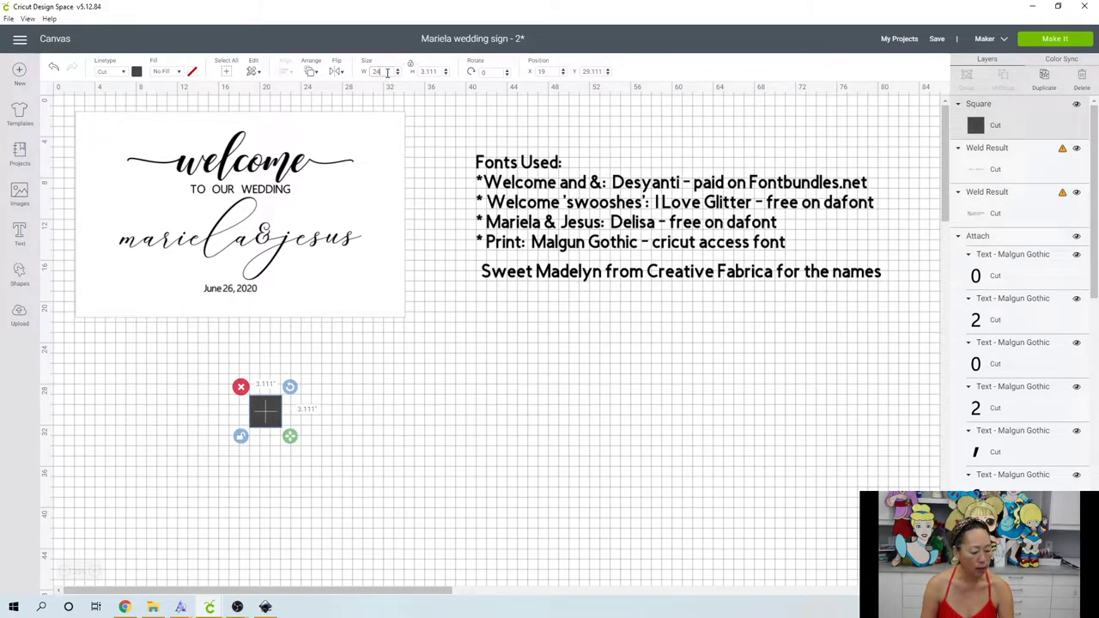
{"action": "key", "text": "Tab"}
{"action": "type", "text": "3"}
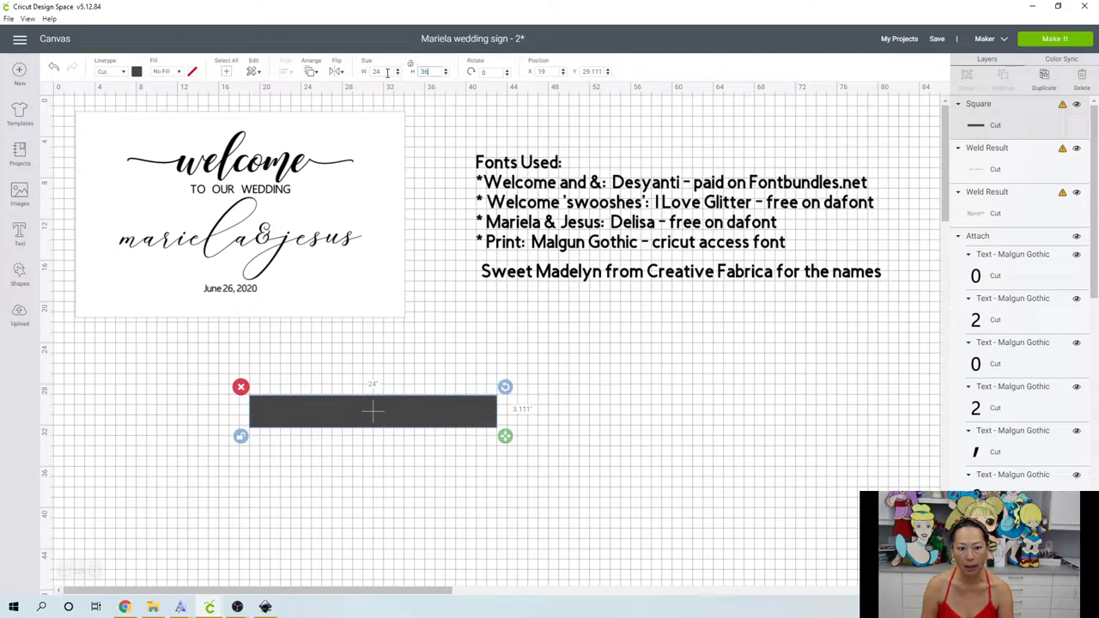
{"action": "type", "text": "6"}
{"action": "key", "text": "Tab"}
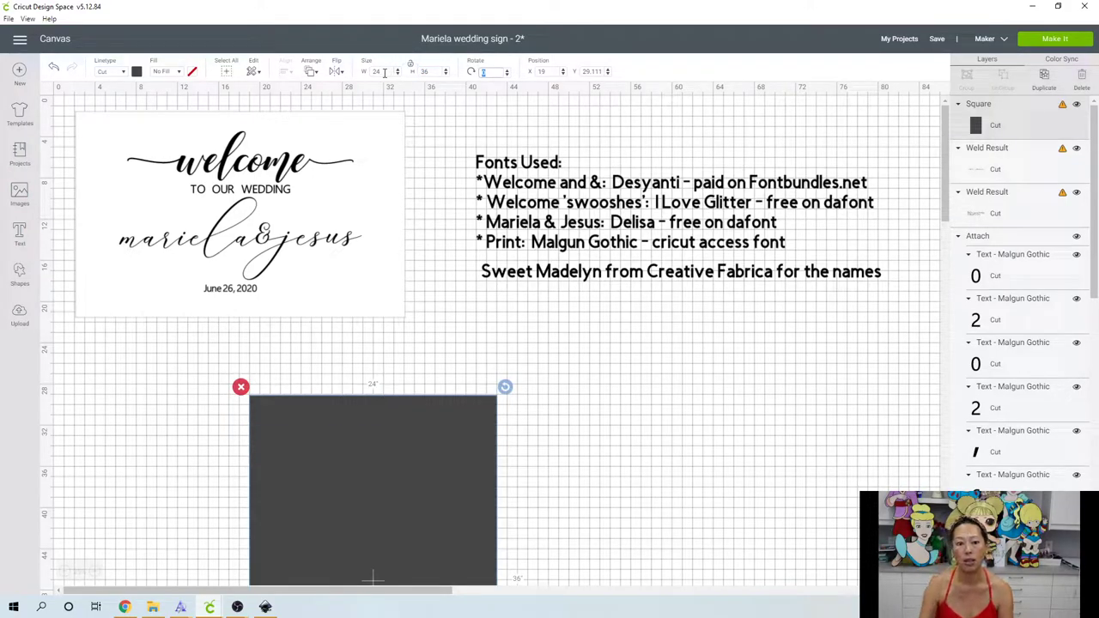
{"action": "left_click", "coordinate": [378, 71]}
{"action": "type", "text": "36"}
{"action": "key", "text": "Tab"}
{"action": "type", "text": "24"}
{"action": "key", "text": "Tab"}
Position the rectangle under the welcome sign, colour it white and send it to back.
{"action": "left_click_drag", "start_coordinate": [417, 441], "coordinate": [445, 348]}
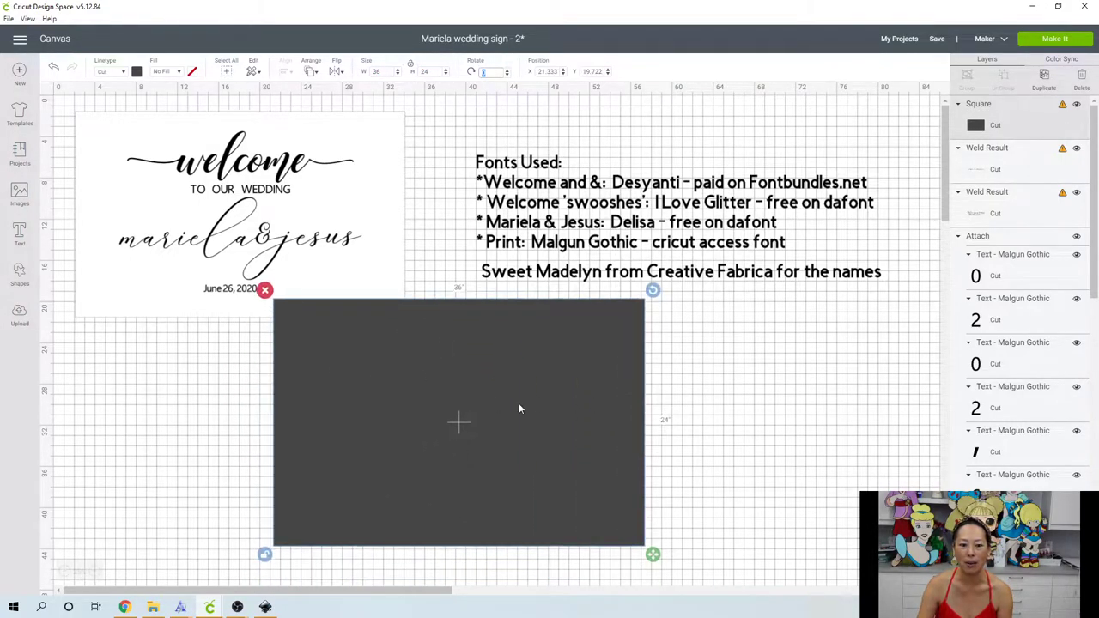
{"action": "left_click_drag", "start_coordinate": [528, 411], "coordinate": [517, 445]}
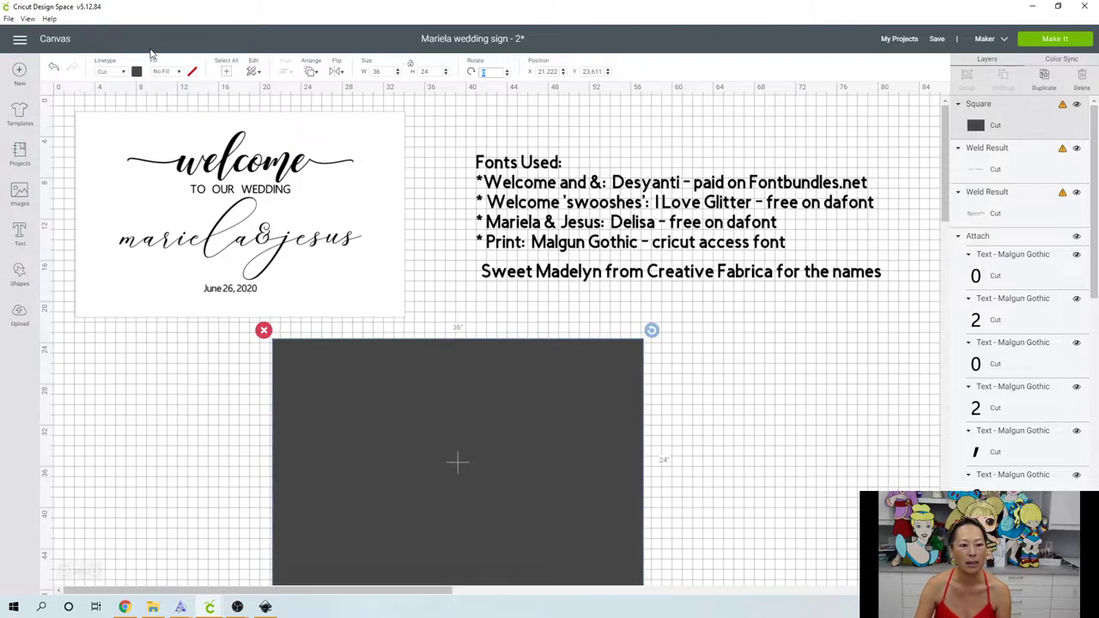
{"action": "left_click", "coordinate": [137, 72]}
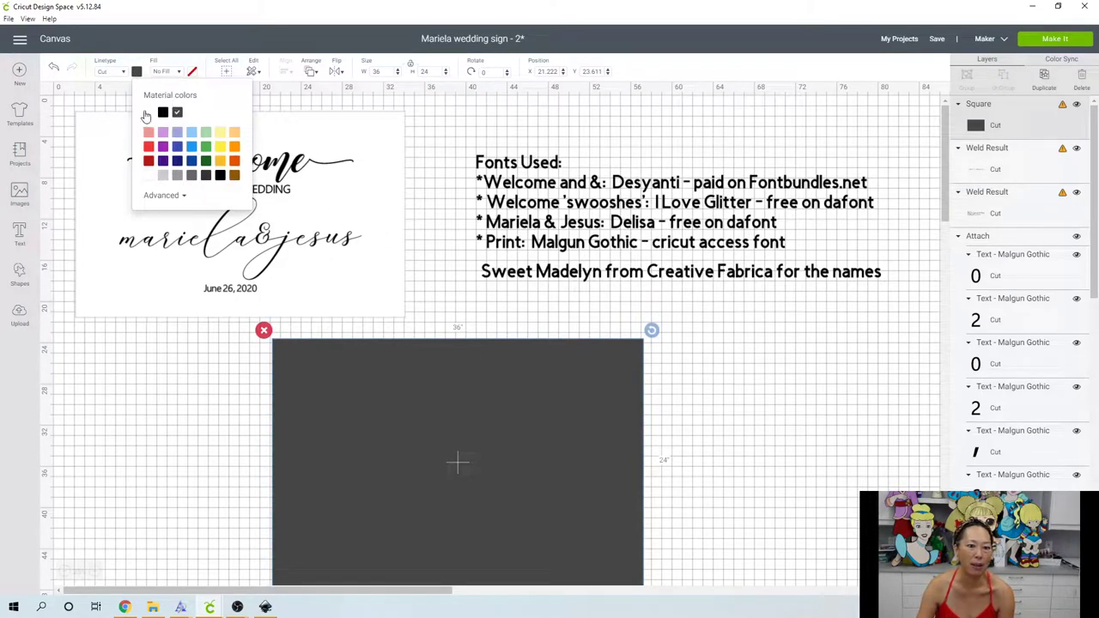
{"action": "left_click", "coordinate": [148, 113]}
{"action": "left_click", "coordinate": [310, 71]}
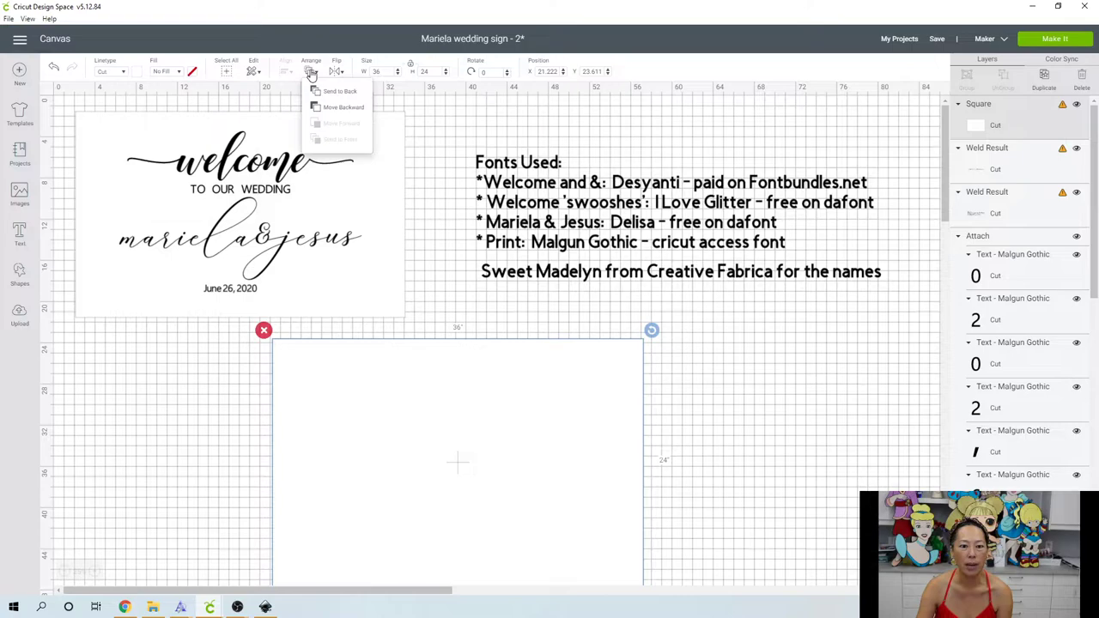
{"action": "left_click", "coordinate": [338, 91]}
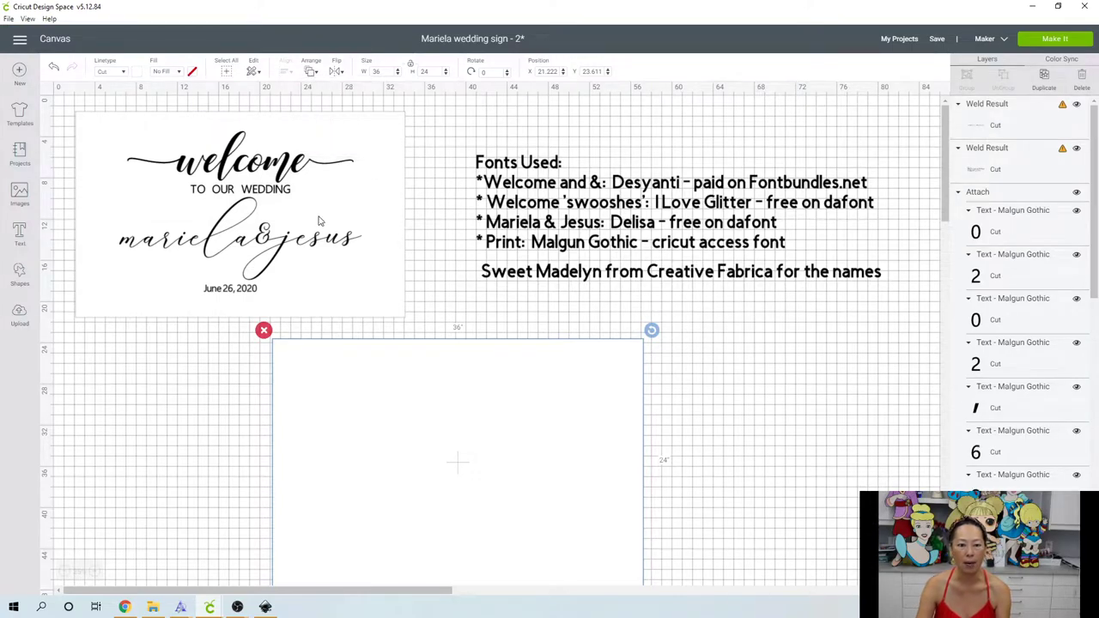
{"action": "left_click", "coordinate": [135, 563]}
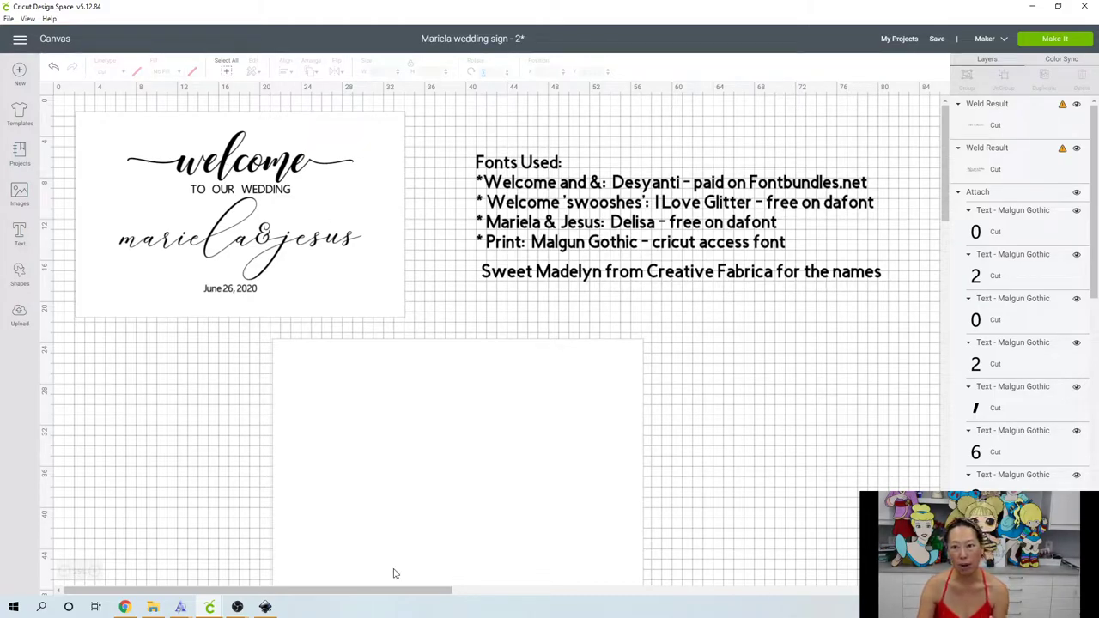
Save the project as a new copy titled 'Wedding Sign' plus the couple's names.
{"action": "left_click", "coordinate": [20, 237]}
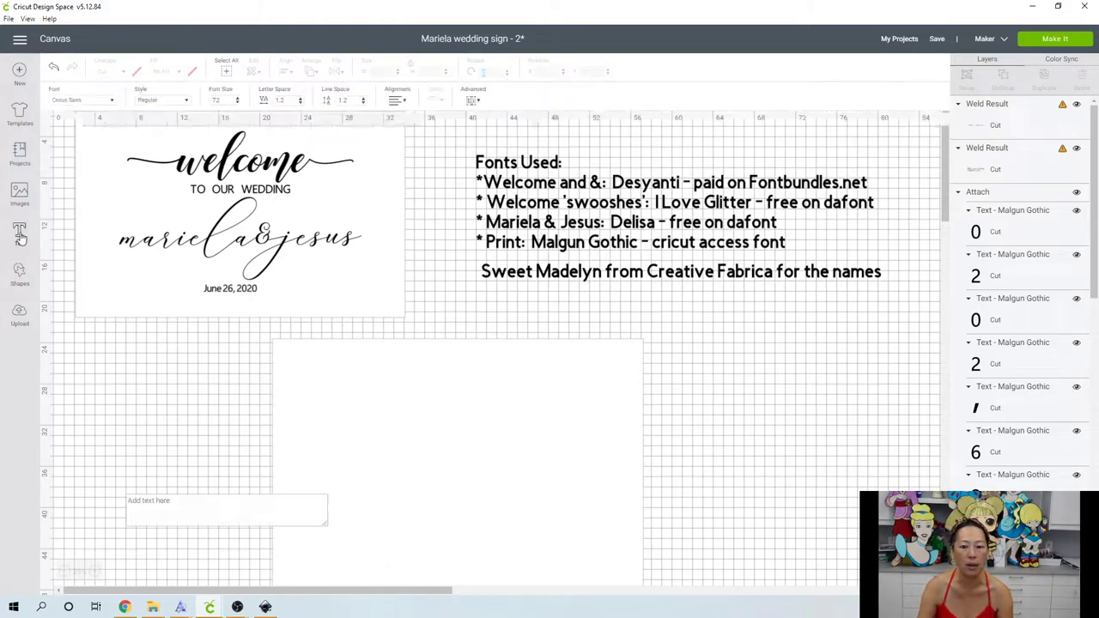
{"action": "left_click", "coordinate": [205, 429]}
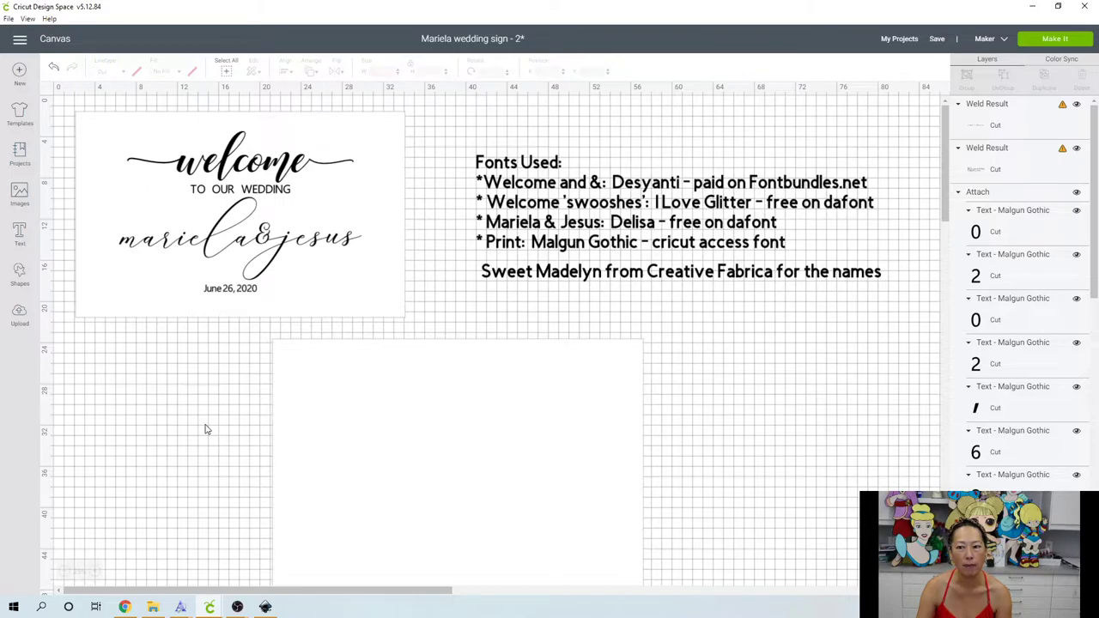
{"action": "left_click", "coordinate": [937, 40]}
{"action": "left_click", "coordinate": [960, 73]}
{"action": "key", "text": "BackSpace"}
{"action": "key", "text": "BackSpace"}
{"action": "key", "text": "BackSpace"}
{"action": "key", "text": "BackSpace"}
{"action": "key", "text": "BackSpace"}
{"action": "key", "text": "BackSpace"}
{"action": "key", "text": "BackSpace"}
{"action": "key", "text": "BackSpace"}
{"action": "key", "text": "BackSpace"}
{"action": "key", "text": "BackSpace"}
{"action": "key", "text": "BackSpace"}
{"action": "key", "text": "BackSpace"}
{"action": "key", "text": "BackSpace"}
{"action": "key", "text": "BackSpace"}
{"action": "key", "text": "BackSpace"}
{"action": "key", "text": "BackSpace"}
{"action": "key", "text": "BackSpace"}
{"action": "key", "text": "BackSpace"}
{"action": "key", "text": "BackSpace"}
{"action": "key", "text": "BackSpace"}
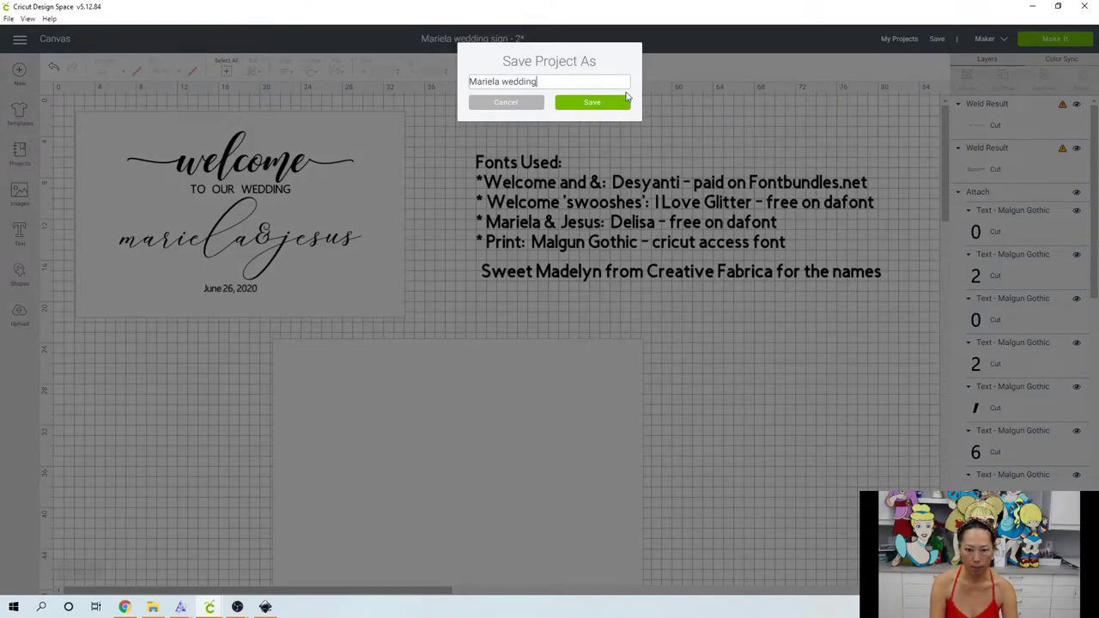
{"action": "type", "text": "Wedding Si"}
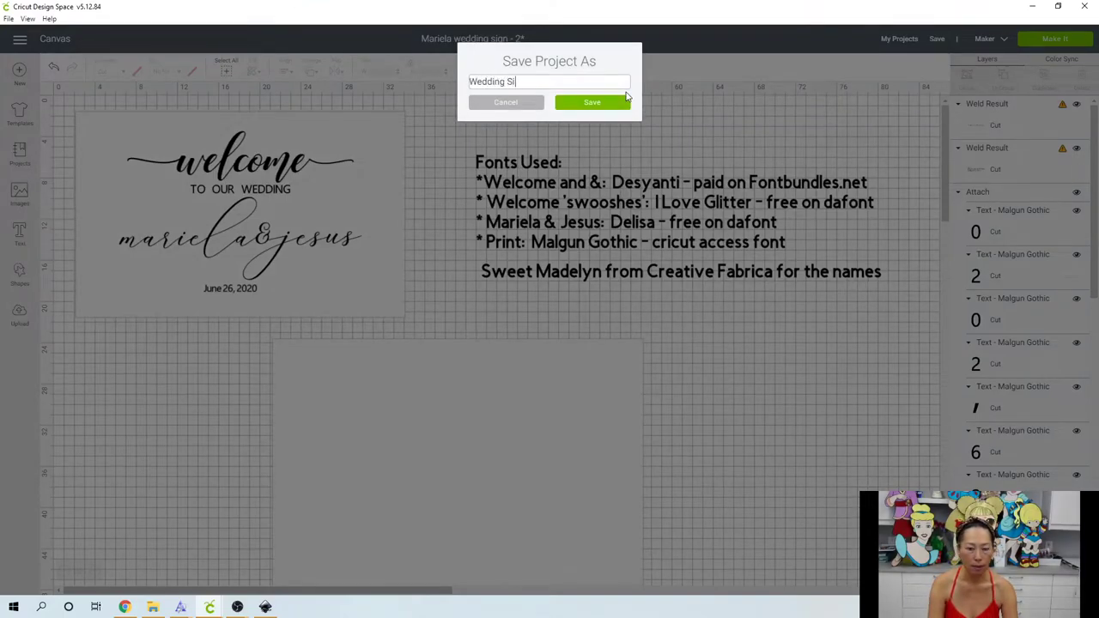
{"action": "type", "text": "gn Trisha and Omar"}
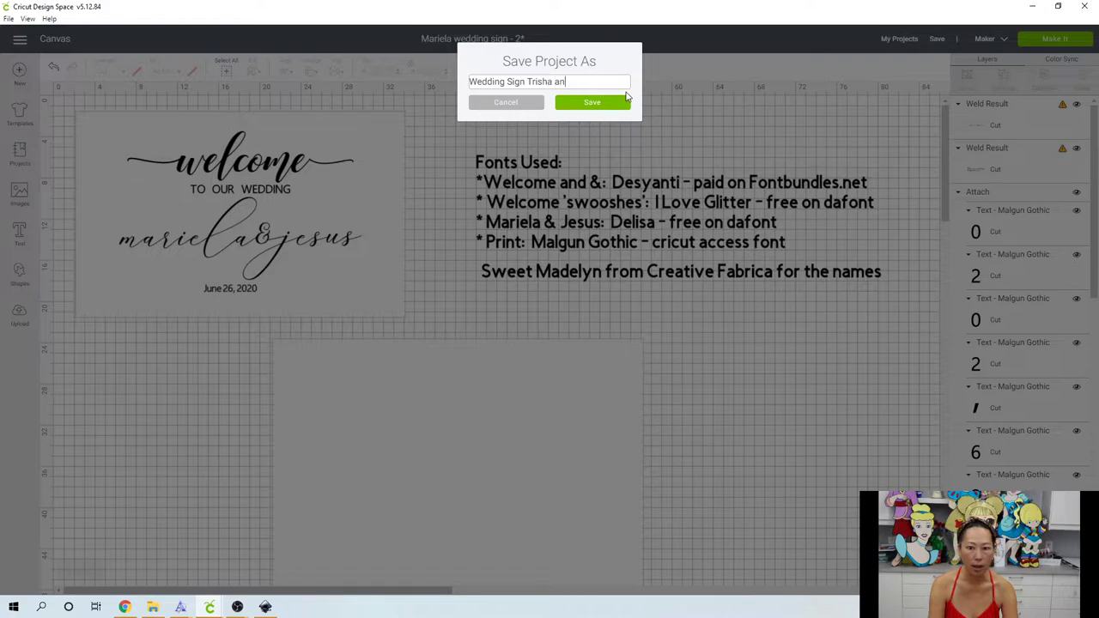
{"action": "left_click", "coordinate": [626, 97]}
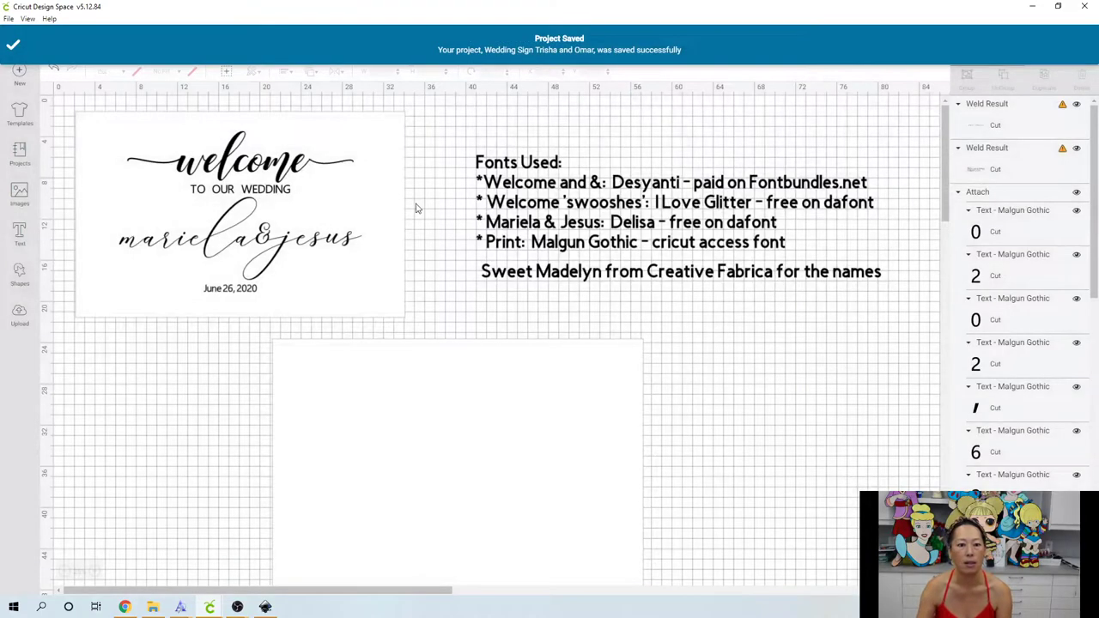
{"action": "left_click", "coordinate": [421, 51]}
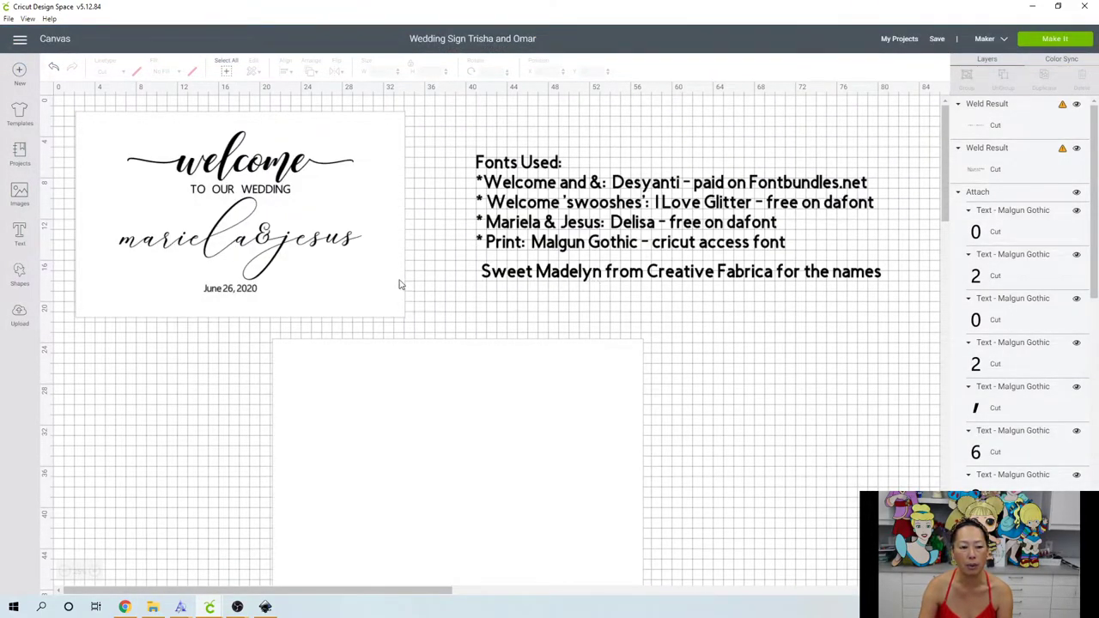
Search the fonts for 'sweet' in a new text box, then quit Design Space.
{"action": "left_click", "coordinate": [20, 233]}
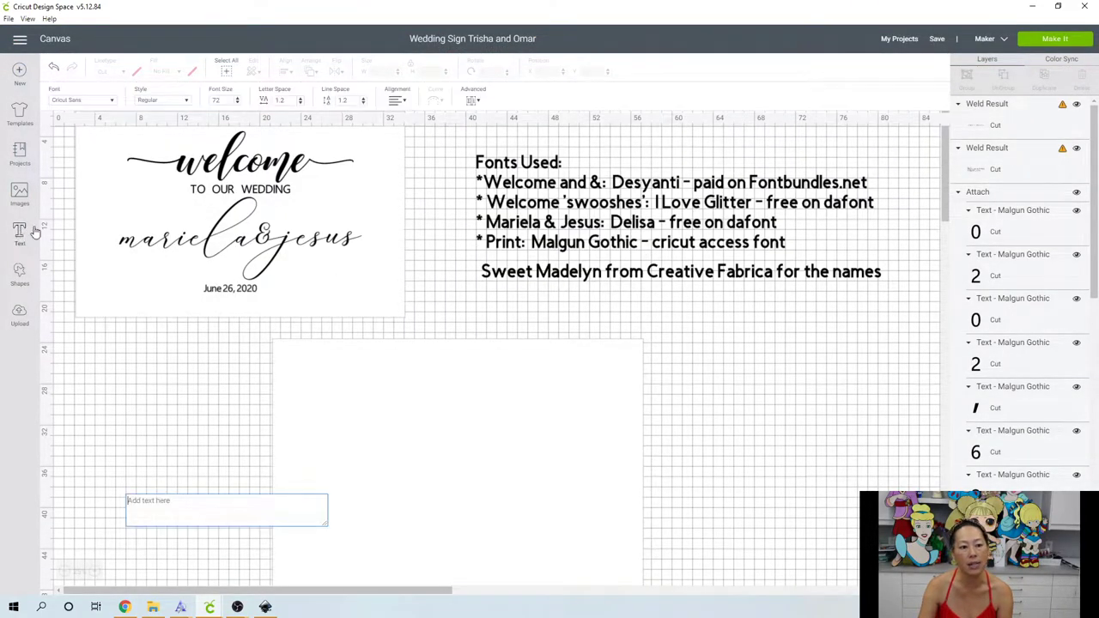
{"action": "left_click", "coordinate": [110, 104]}
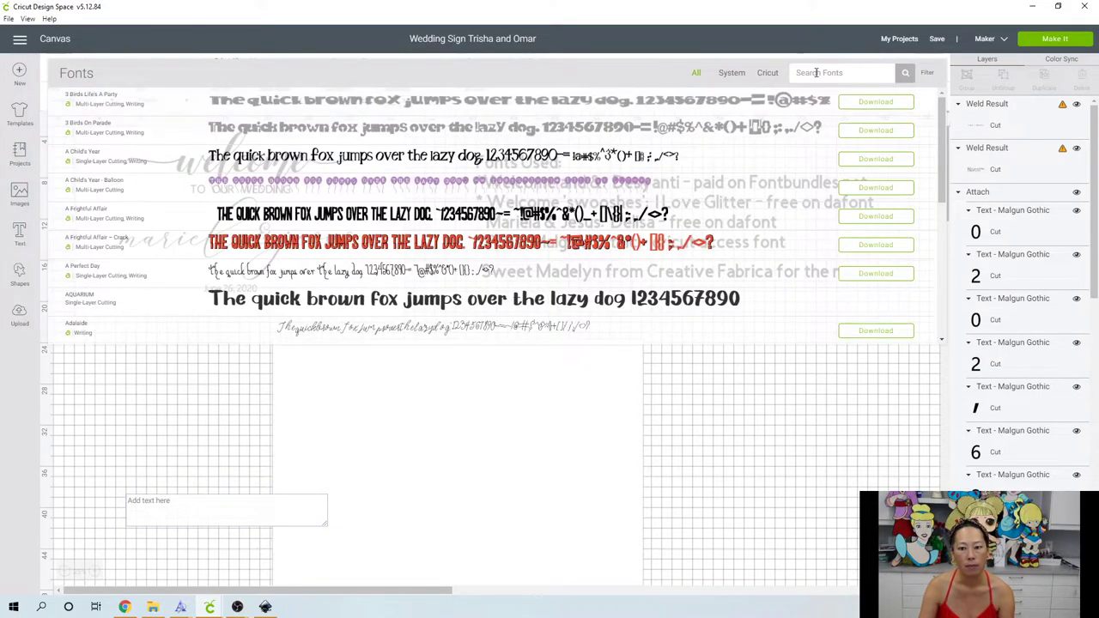
{"action": "left_click", "coordinate": [817, 72]}
{"action": "type", "text": "swee"}
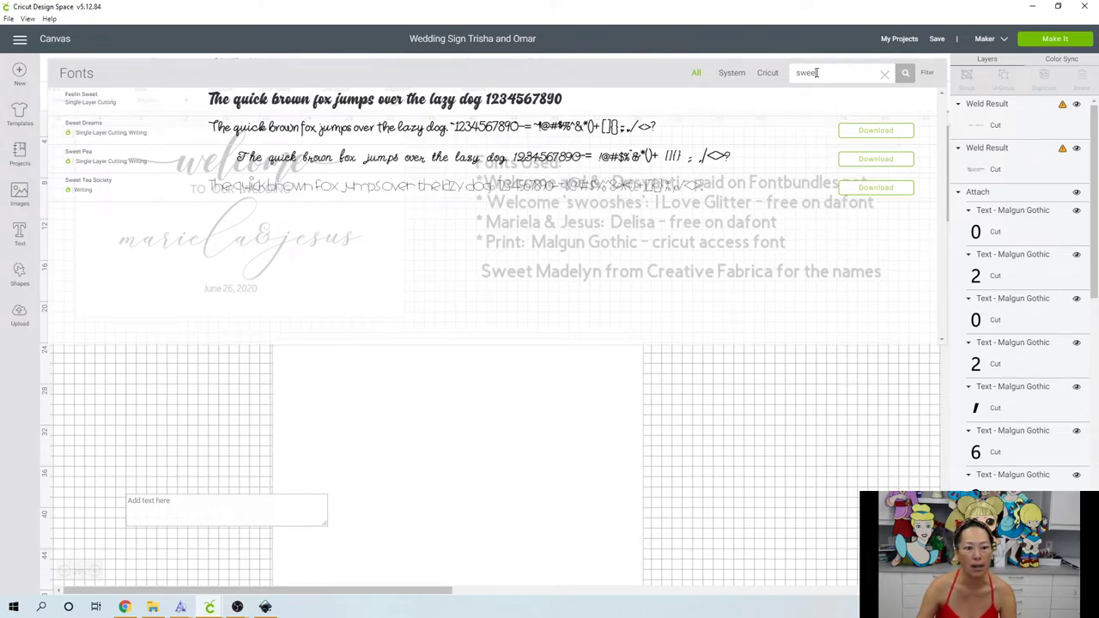
{"action": "type", "text": "t"}
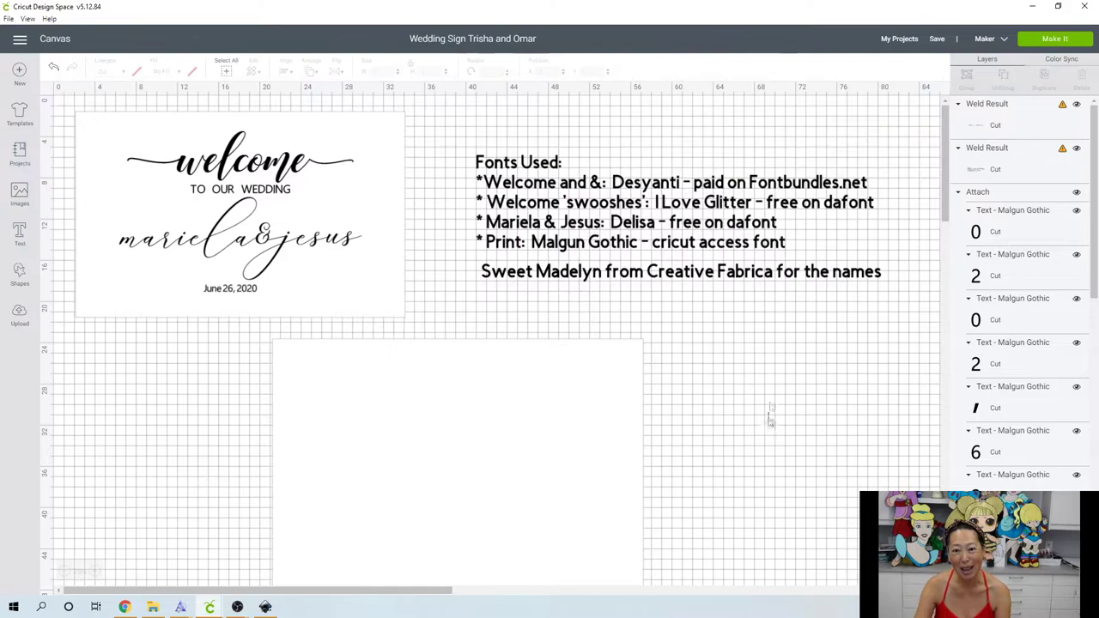
{"action": "left_click", "coordinate": [1088, 8]}
{"action": "left_click", "coordinate": [502, 289]}
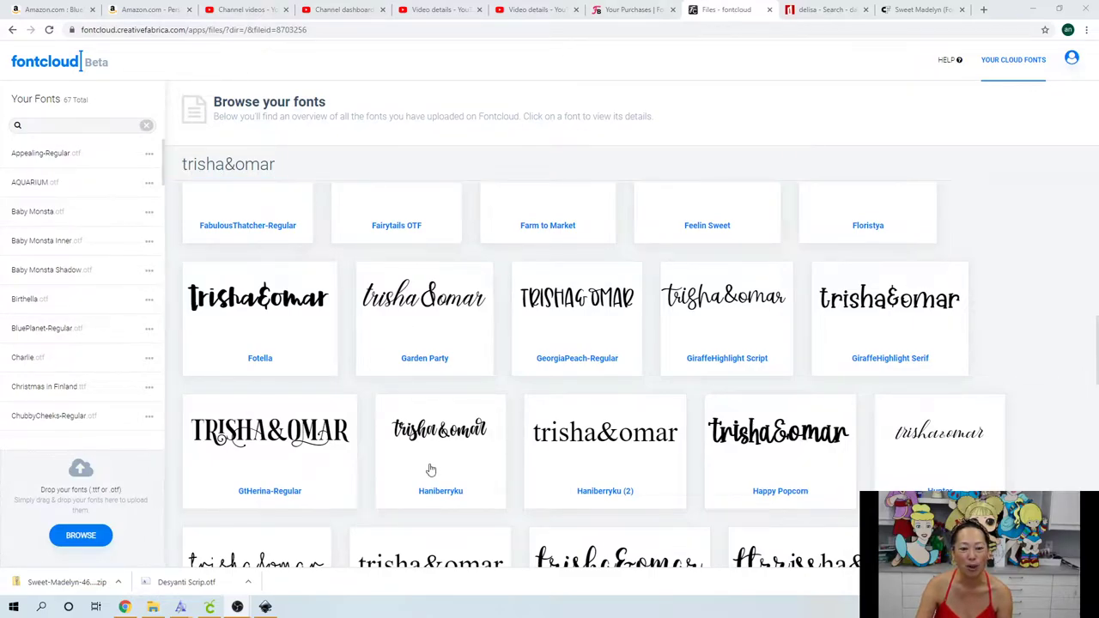
Scroll the uploaded font library and look at the King-Basil font's details.
{"action": "scroll", "coordinate": [796, 381], "scroll_direction": "down", "scroll_amount": 2}
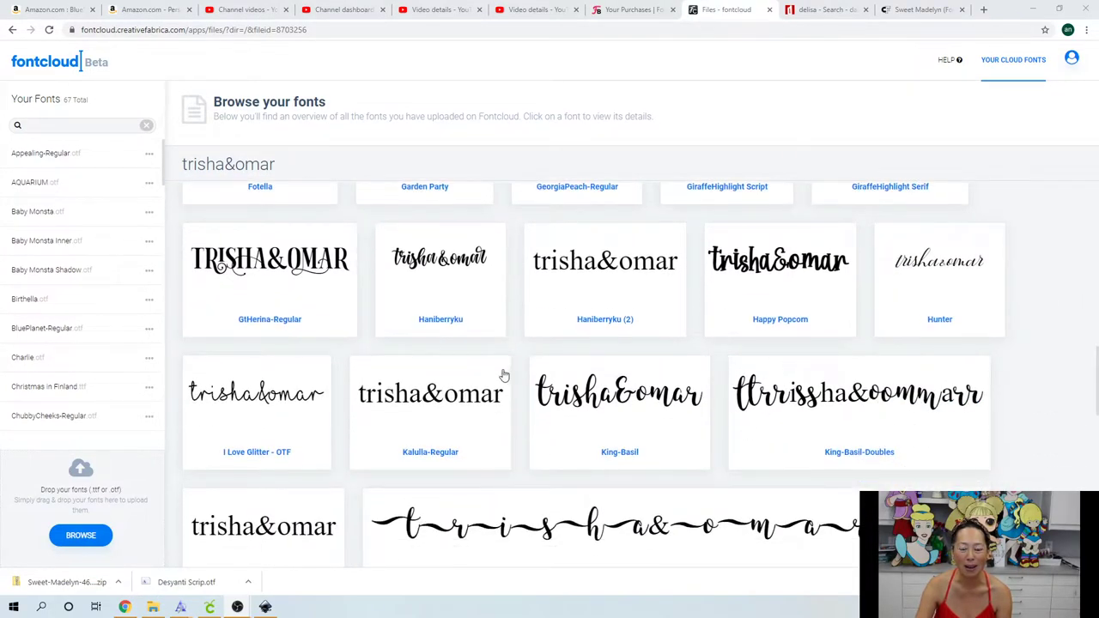
{"action": "scroll", "coordinate": [503, 383], "scroll_direction": "down", "scroll_amount": 1}
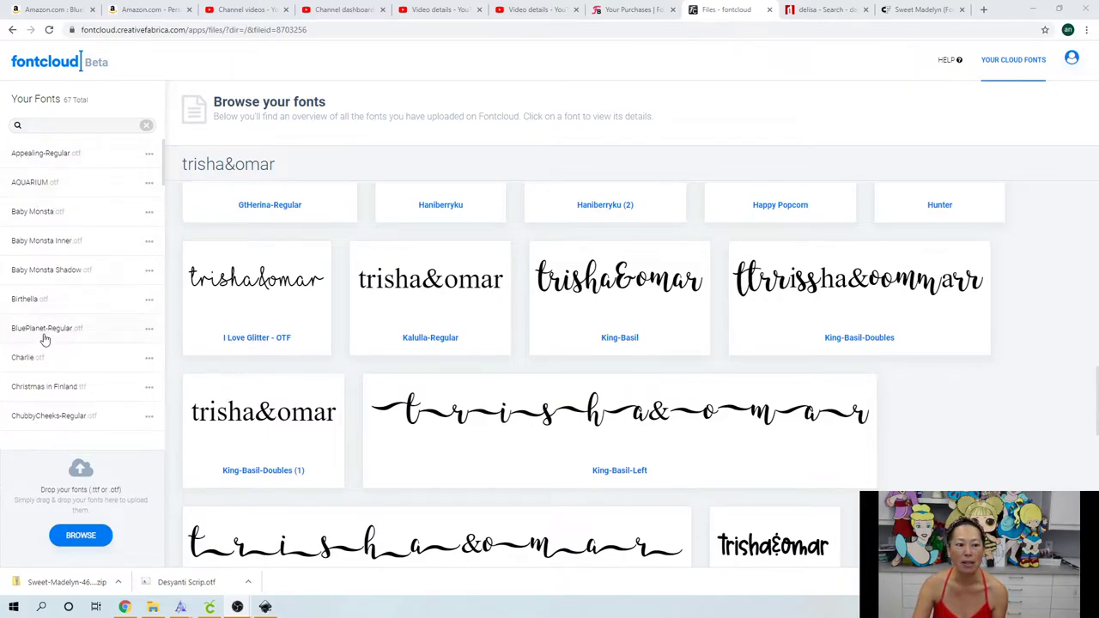
{"action": "scroll", "coordinate": [47, 340], "scroll_direction": "down", "scroll_amount": 1}
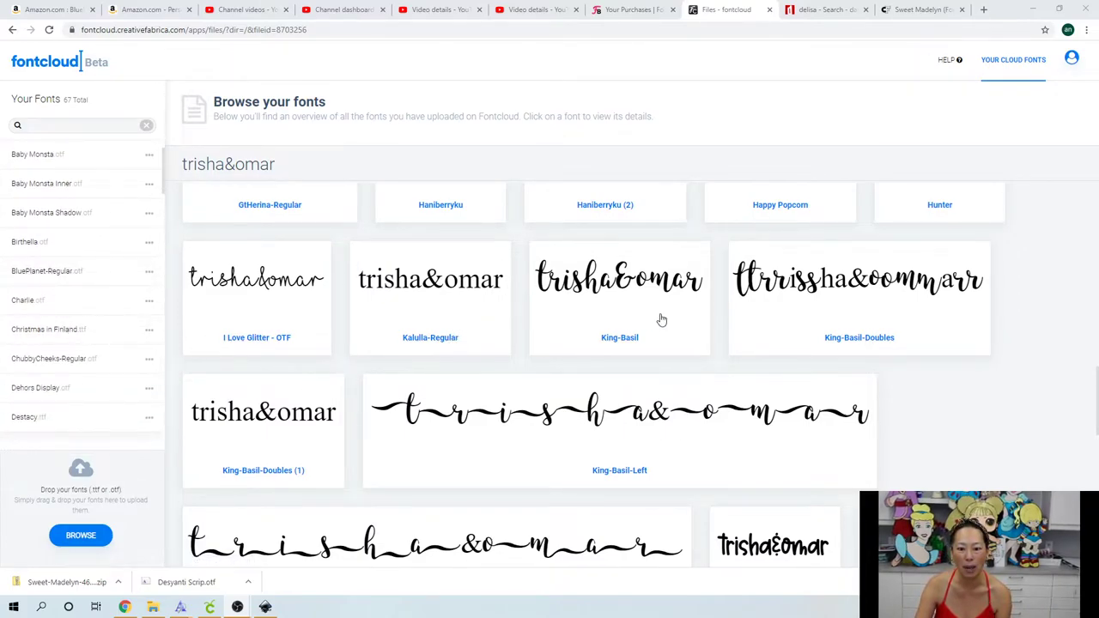
{"action": "scroll", "coordinate": [77, 249], "scroll_direction": "down", "scroll_amount": 8}
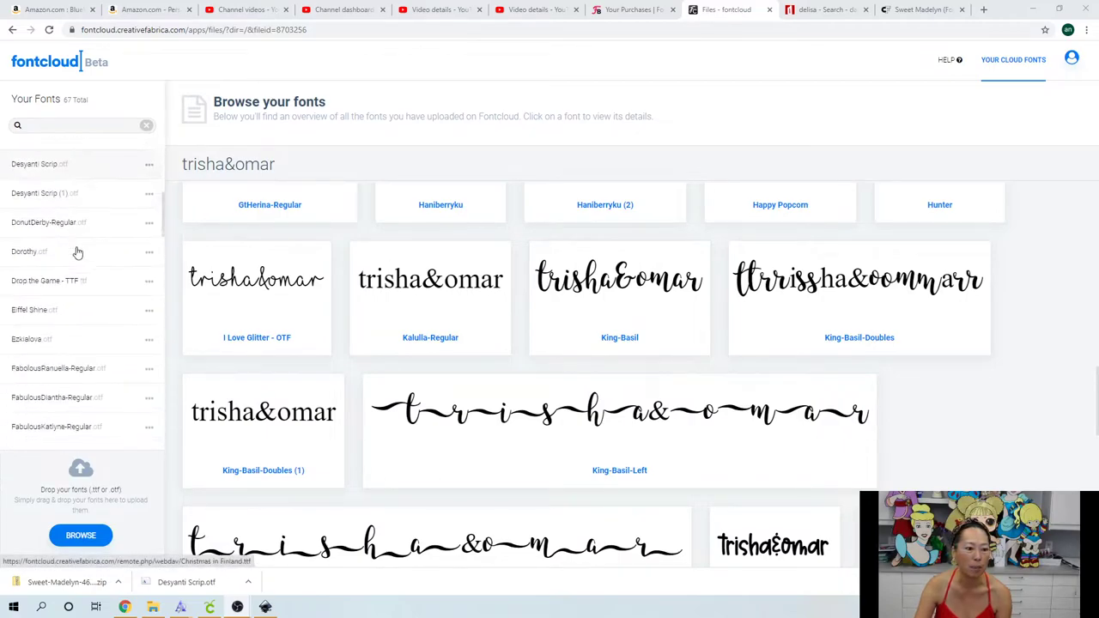
{"action": "scroll", "coordinate": [75, 253], "scroll_direction": "down", "scroll_amount": 2}
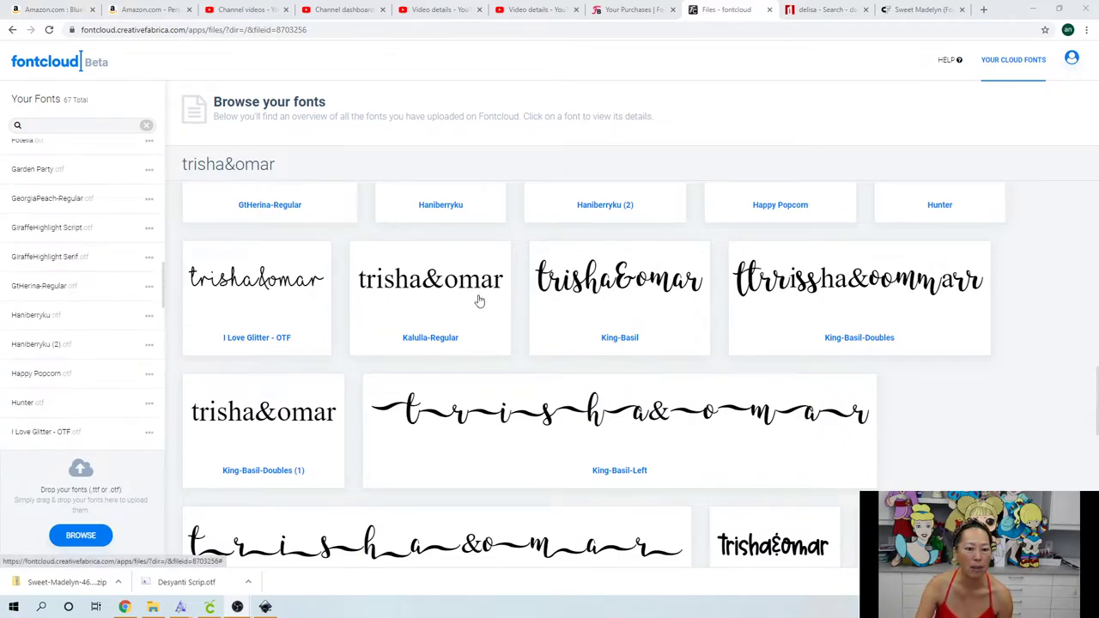
{"action": "left_click", "coordinate": [592, 304]}
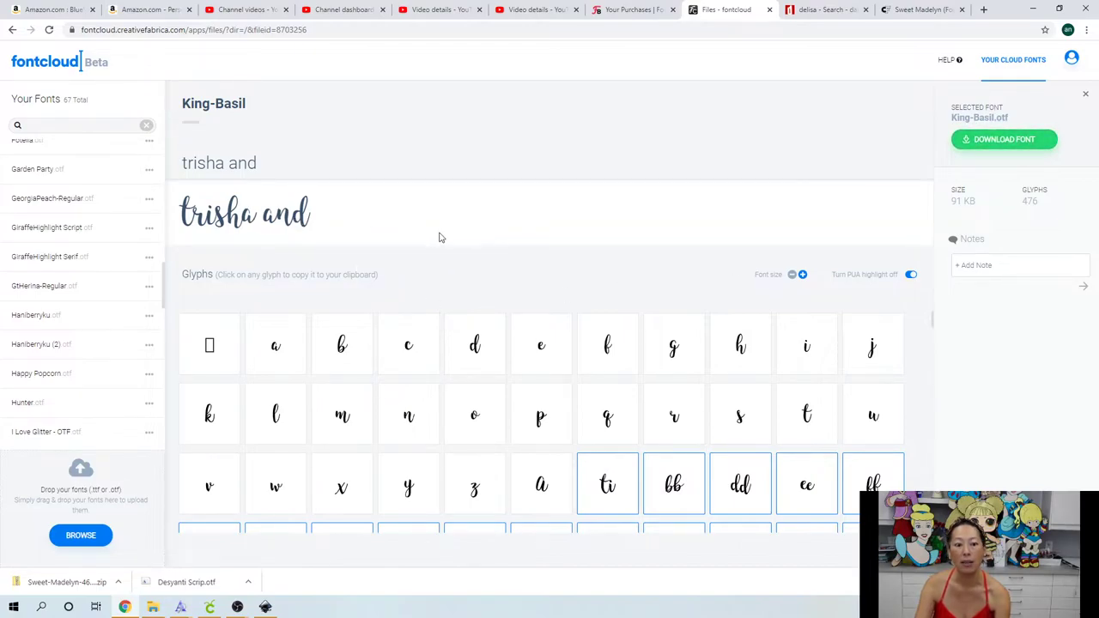
{"action": "left_click", "coordinate": [1085, 94]}
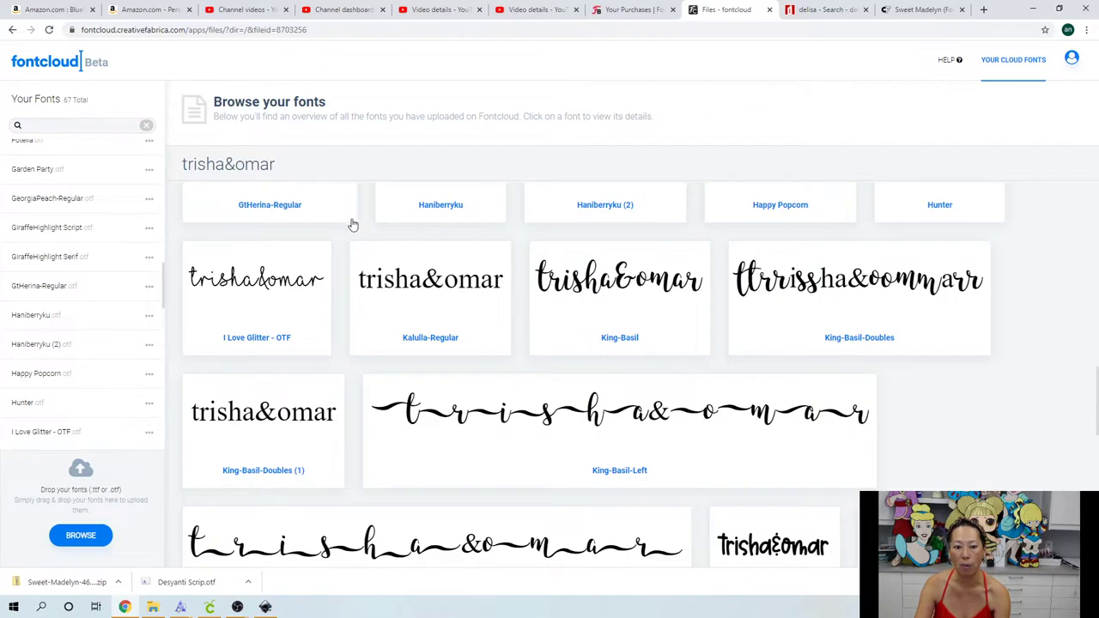
Change the preview text to 'welcome' and scroll through the previewed fonts.
{"action": "left_click", "coordinate": [333, 176]}
{"action": "key", "text": "ctrl+a"}
{"action": "type", "text": "we"}
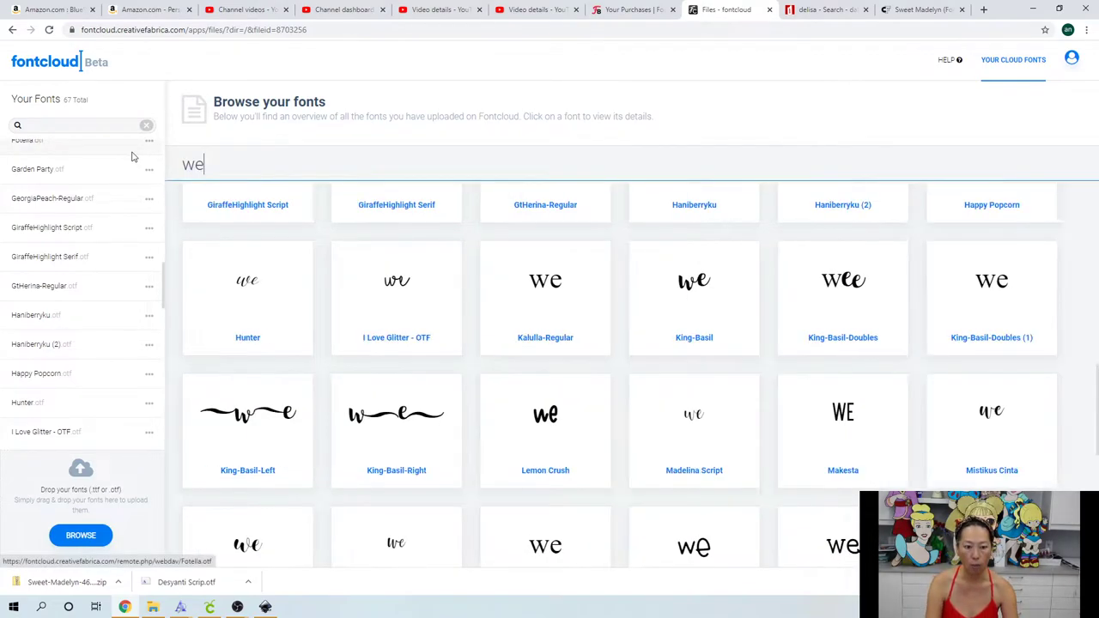
{"action": "type", "text": "lcome"}
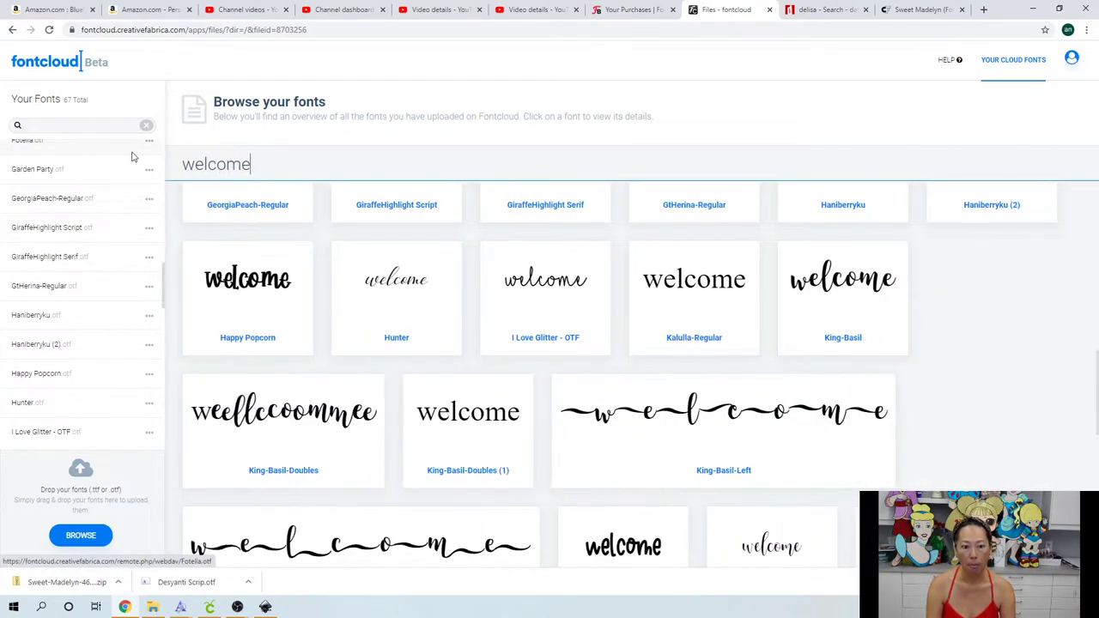
{"action": "scroll", "coordinate": [603, 400], "scroll_direction": "down", "scroll_amount": 3}
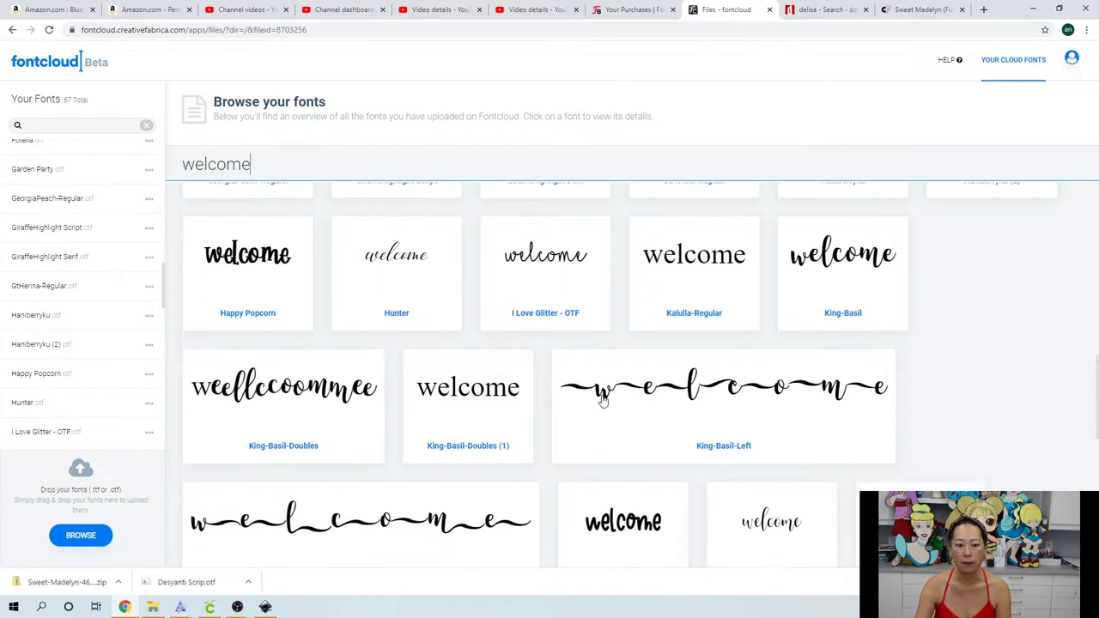
{"action": "scroll", "coordinate": [603, 400], "scroll_direction": "down", "scroll_amount": 2}
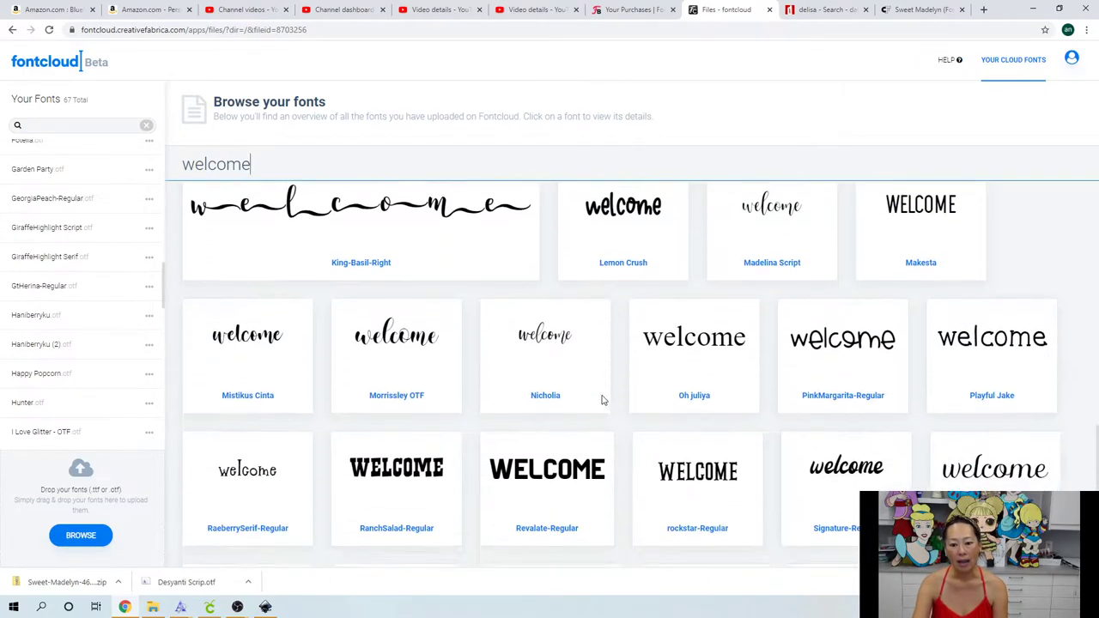
{"action": "scroll", "coordinate": [92, 293], "scroll_direction": "down", "scroll_amount": 2}
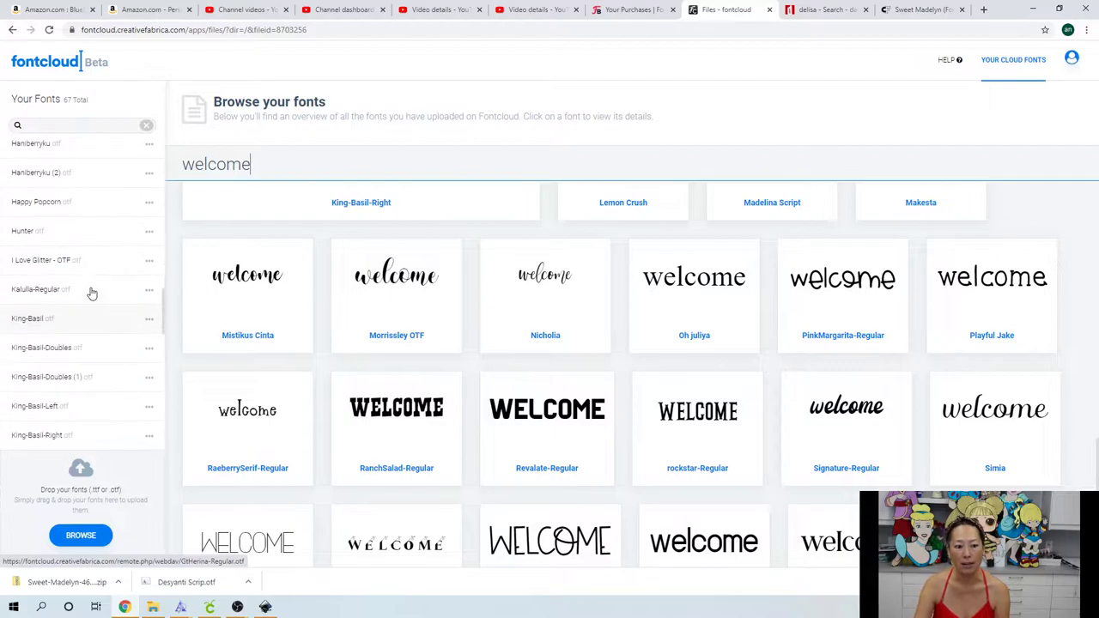
{"action": "scroll", "coordinate": [92, 293], "scroll_direction": "down", "scroll_amount": 3}
{"action": "scroll", "coordinate": [92, 293], "scroll_direction": "up", "scroll_amount": 3}
{"action": "scroll", "coordinate": [557, 374], "scroll_direction": "up", "scroll_amount": 5}
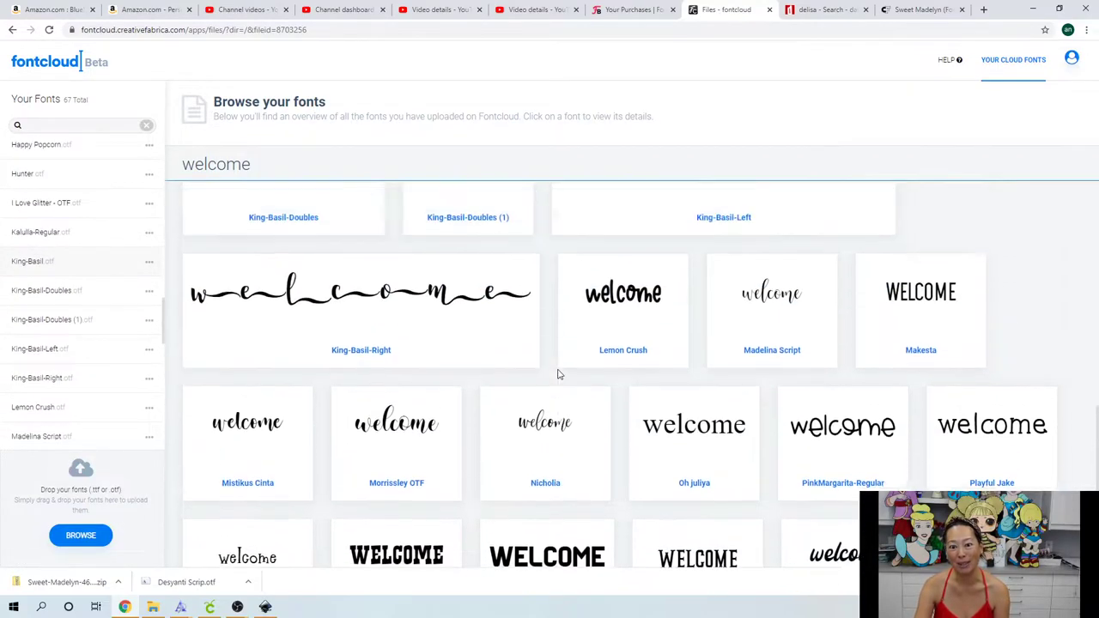
{"action": "scroll", "coordinate": [557, 375], "scroll_direction": "up", "scroll_amount": 5}
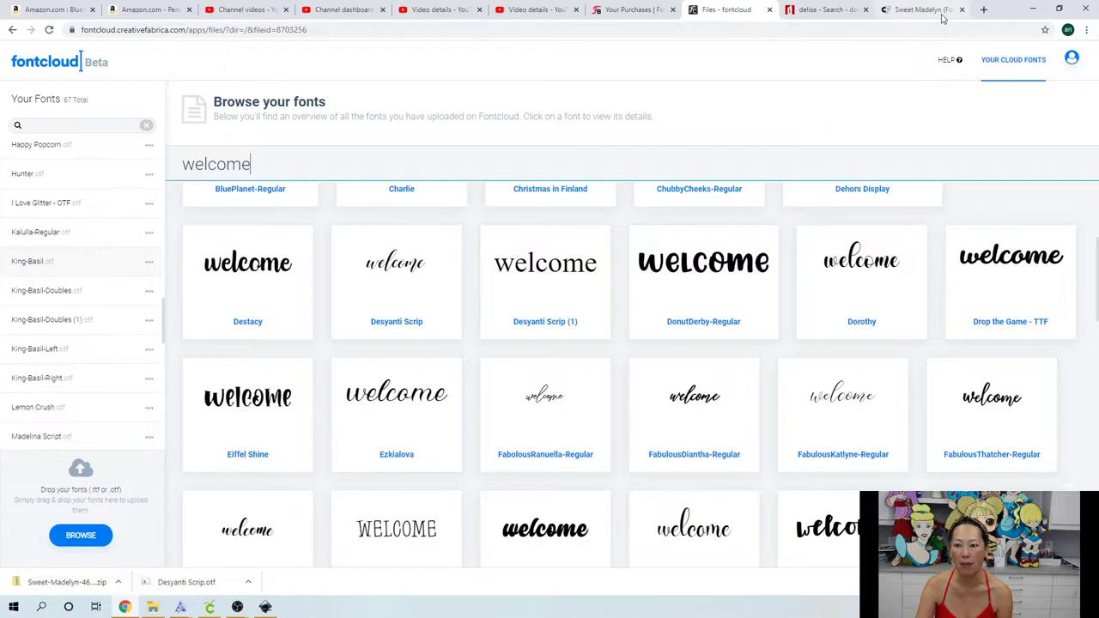
Launch the Design Space app from design.cricut.com, maximize it, and open the wedding sign project.
{"action": "left_click", "coordinate": [985, 9]}
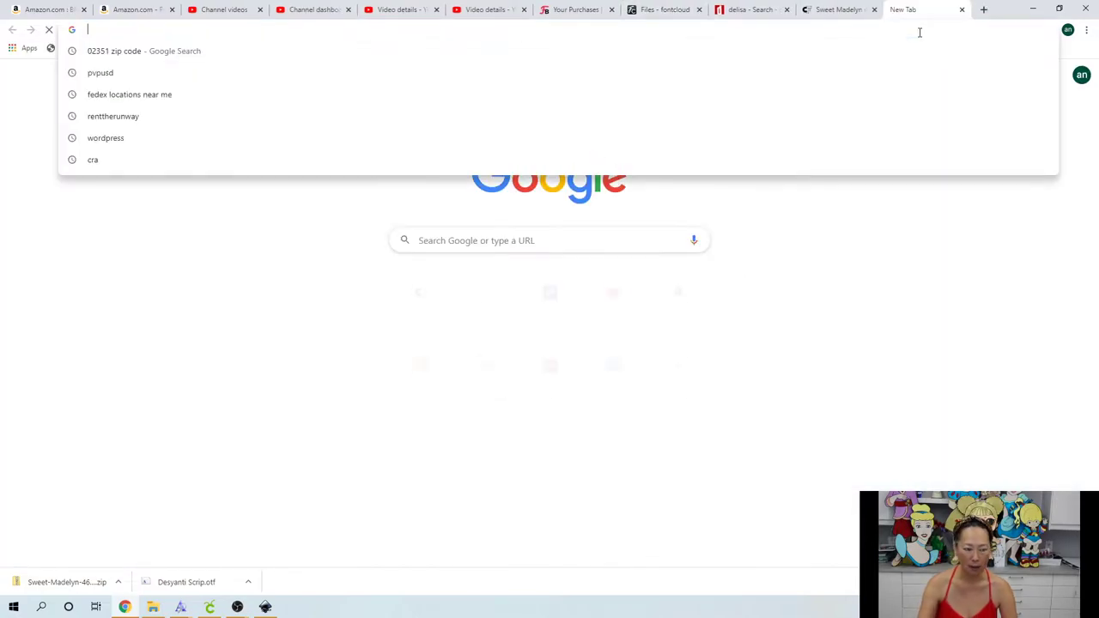
{"action": "type", "text": "design.cricut.com"}
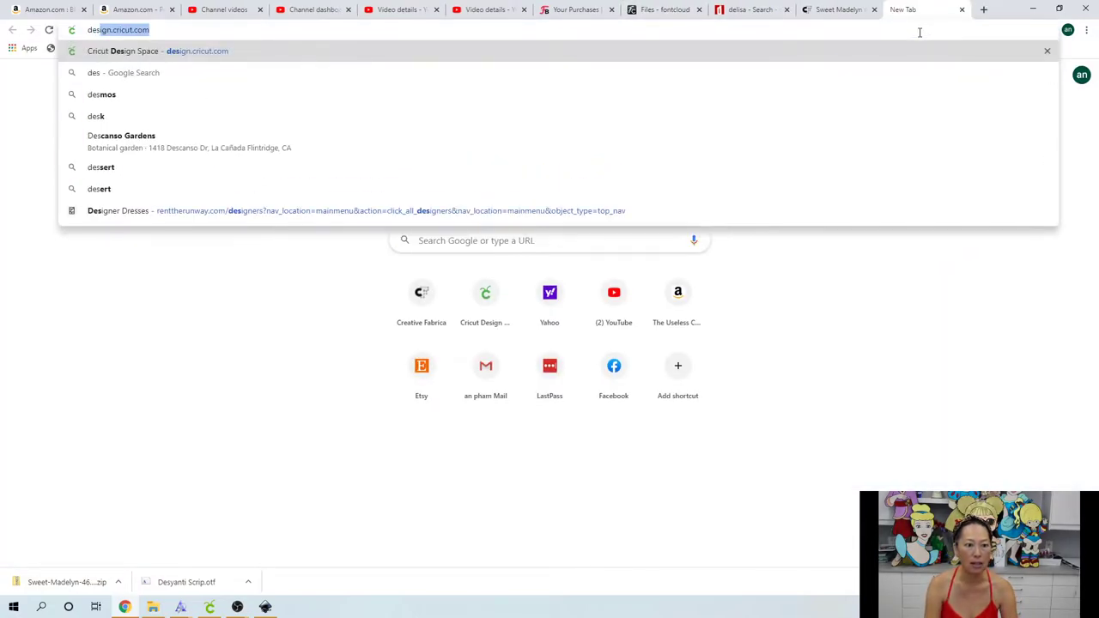
{"action": "key", "text": "Return"}
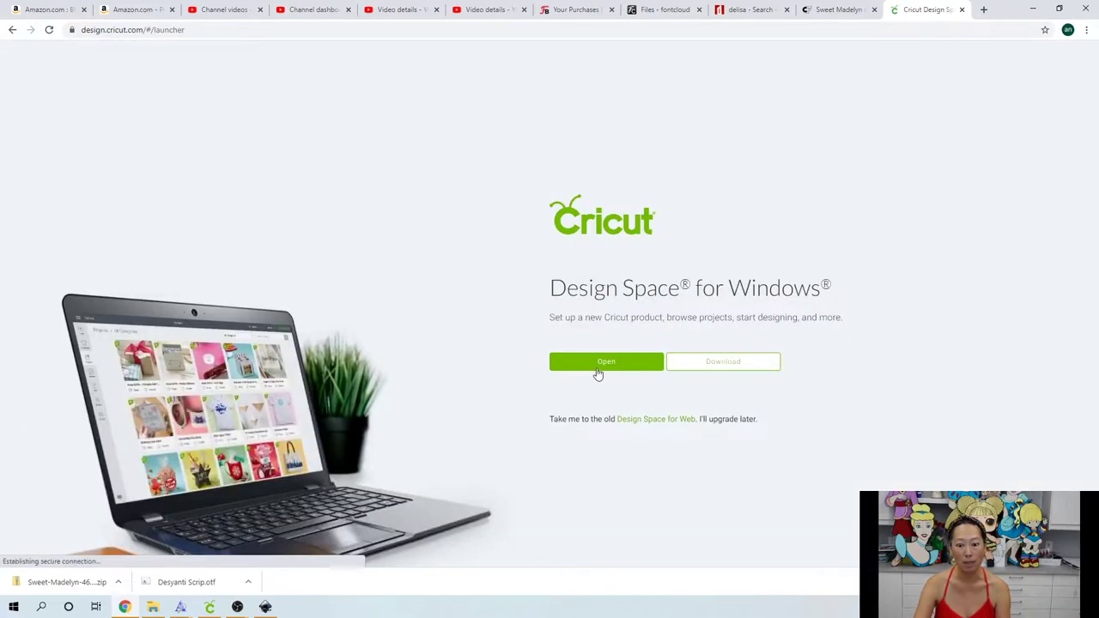
{"action": "left_click", "coordinate": [596, 369]}
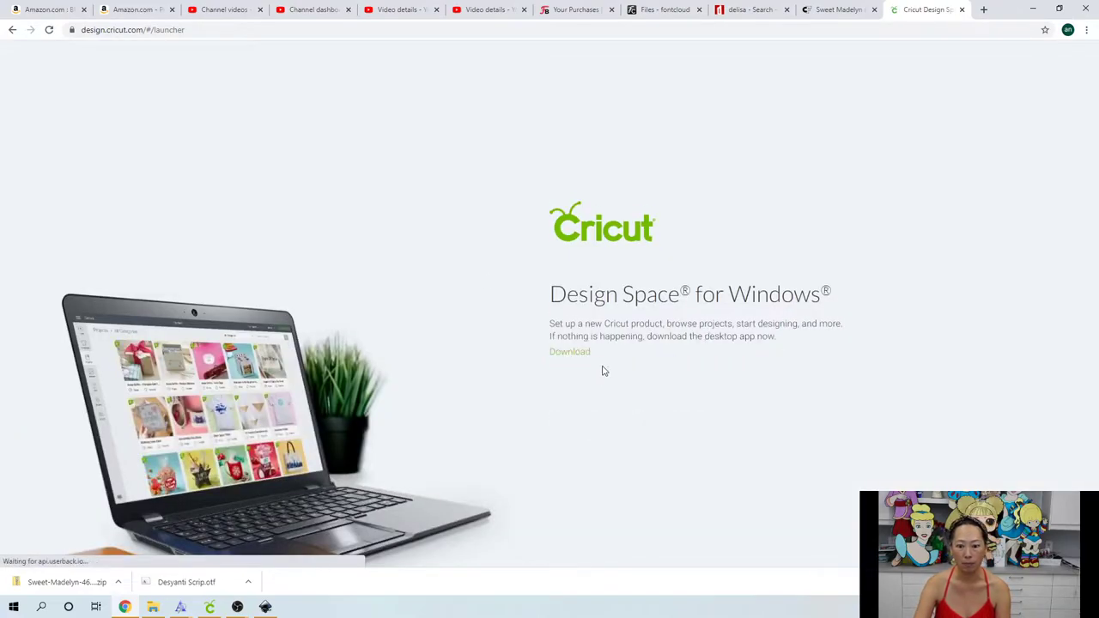
{"action": "left_click", "coordinate": [535, 125]}
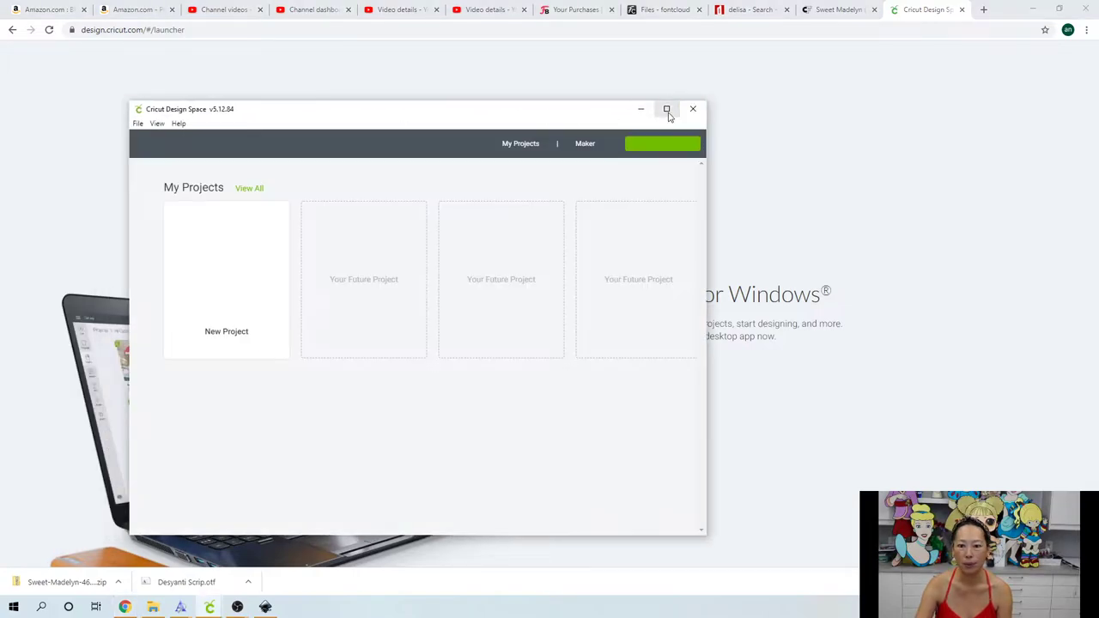
{"action": "left_click", "coordinate": [667, 111]}
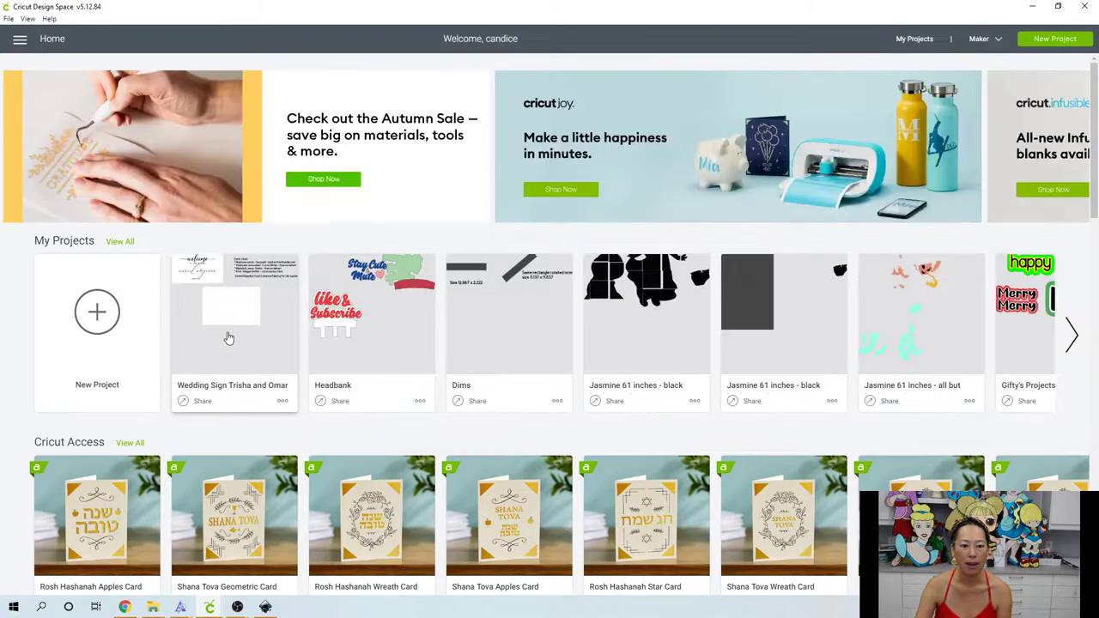
{"action": "left_click", "coordinate": [229, 338]}
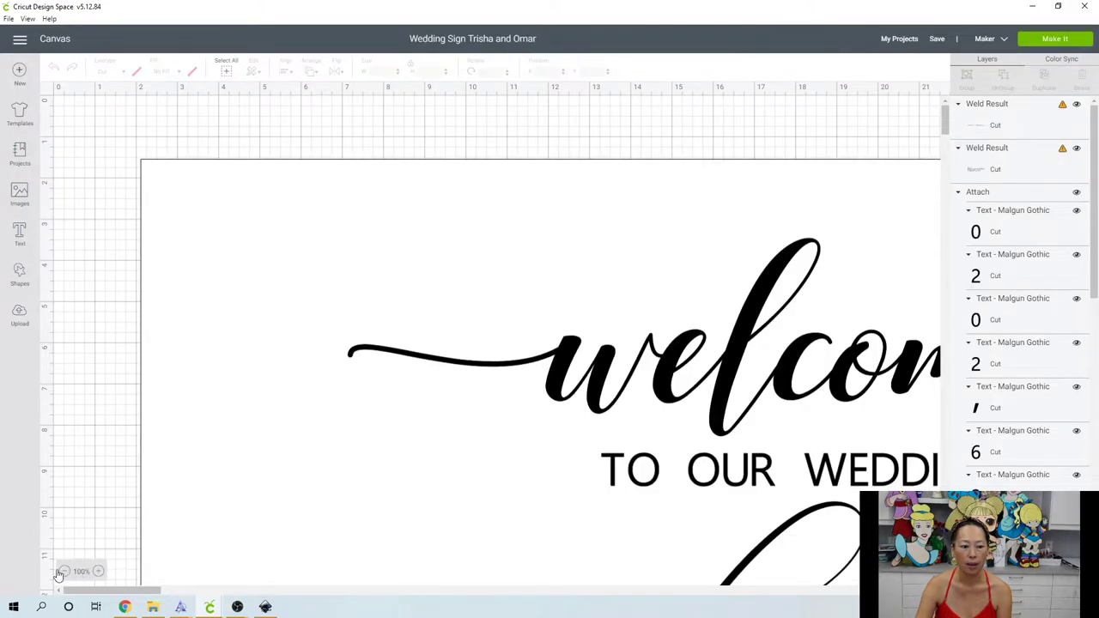
Raise the blank board and add the couple's first names in the Sweet Madelyn font.
{"action": "left_click", "coordinate": [65, 572]}
{"action": "left_click", "coordinate": [65, 572]}
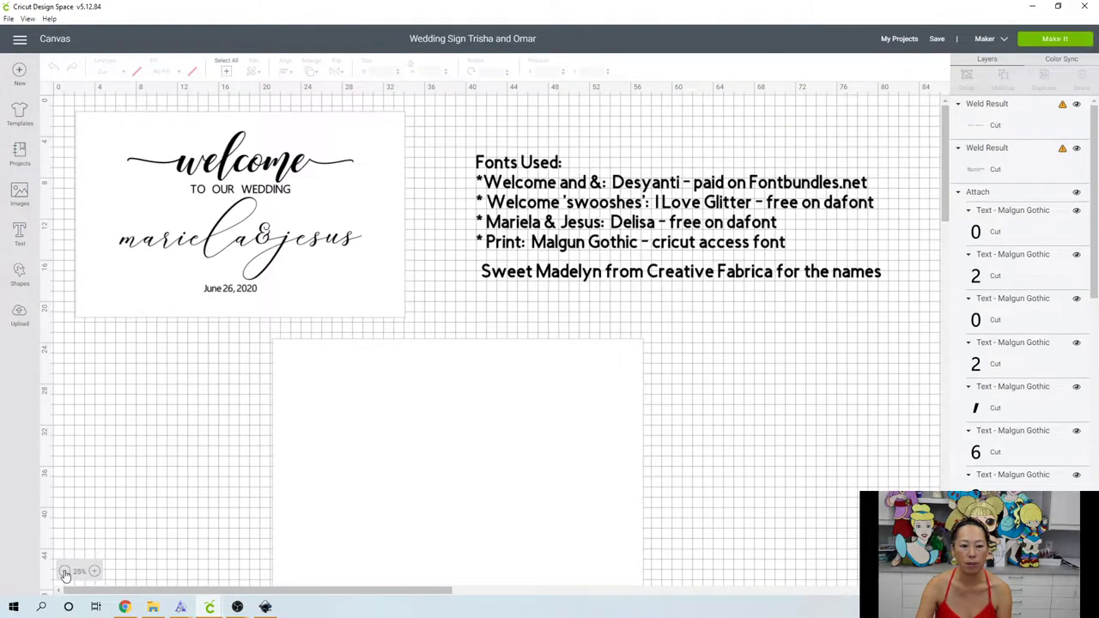
{"action": "left_click_drag", "start_coordinate": [552, 444], "coordinate": [552, 412]}
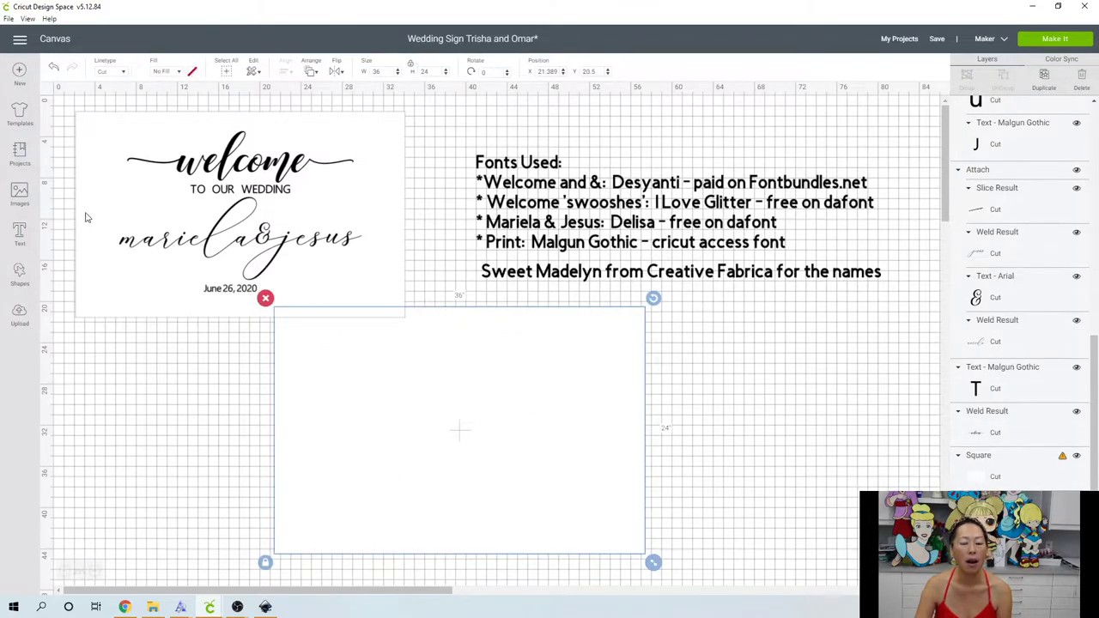
{"action": "left_click", "coordinate": [17, 240]}
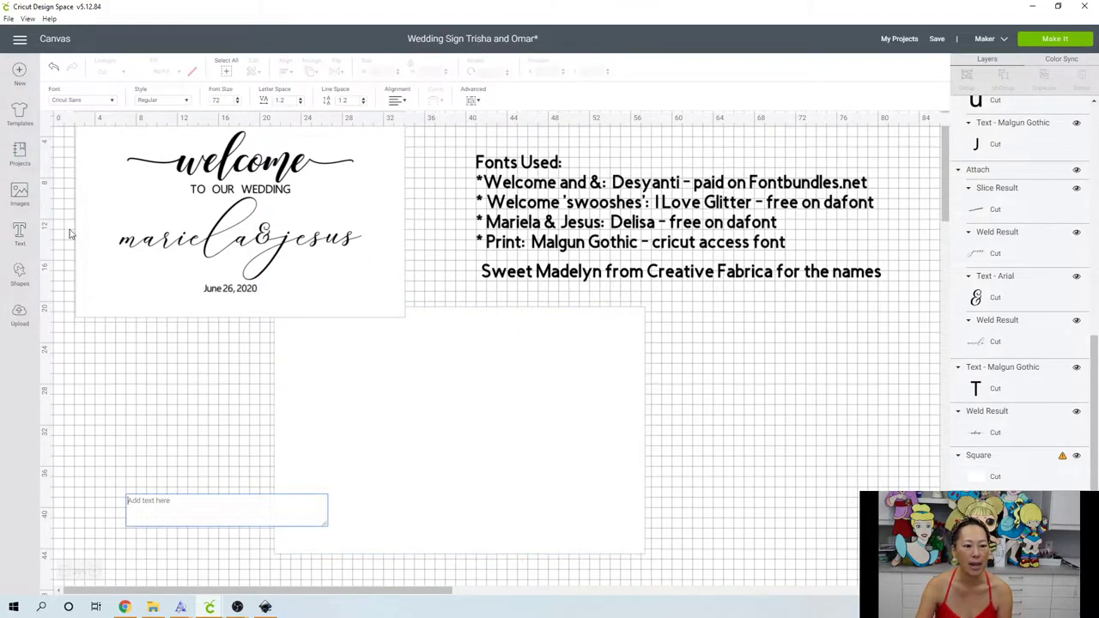
{"action": "left_click", "coordinate": [102, 101]}
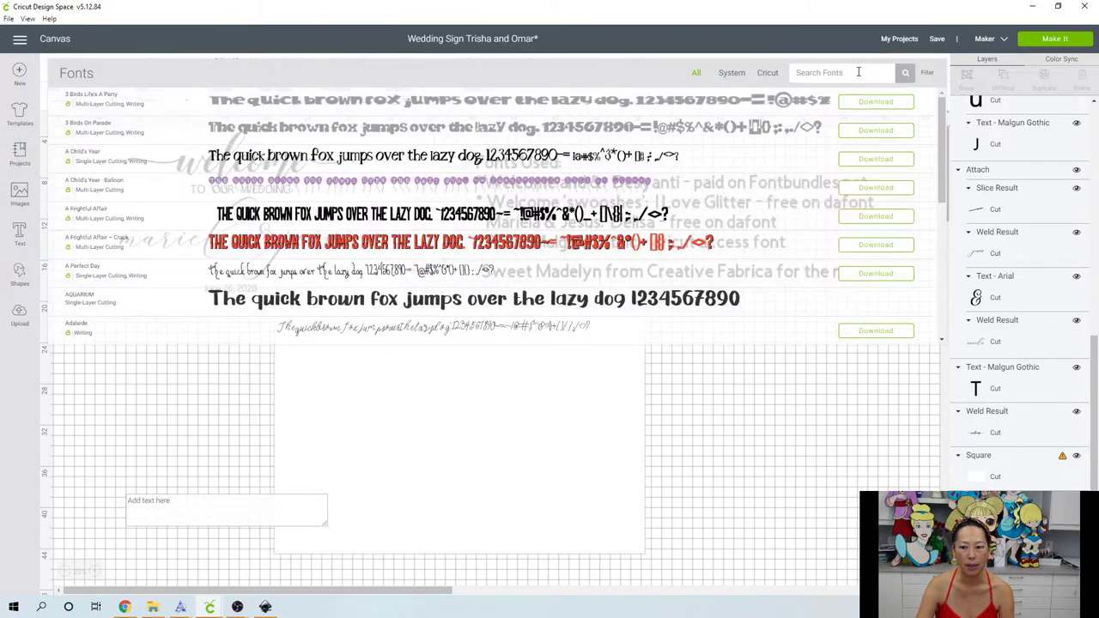
{"action": "type", "text": "sweet"}
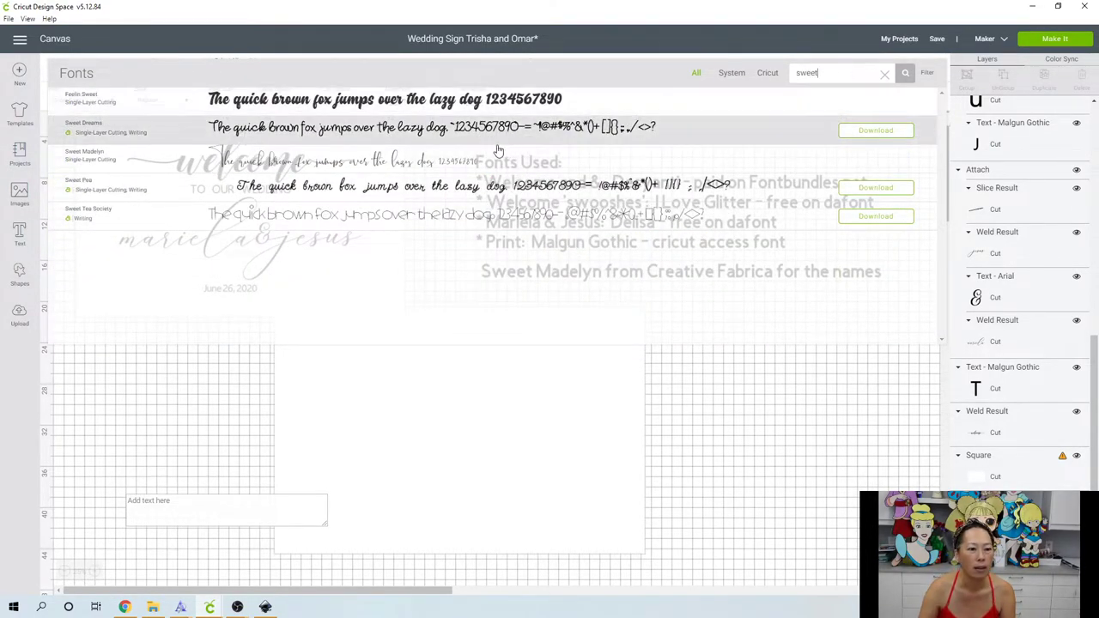
{"action": "left_click", "coordinate": [418, 165]}
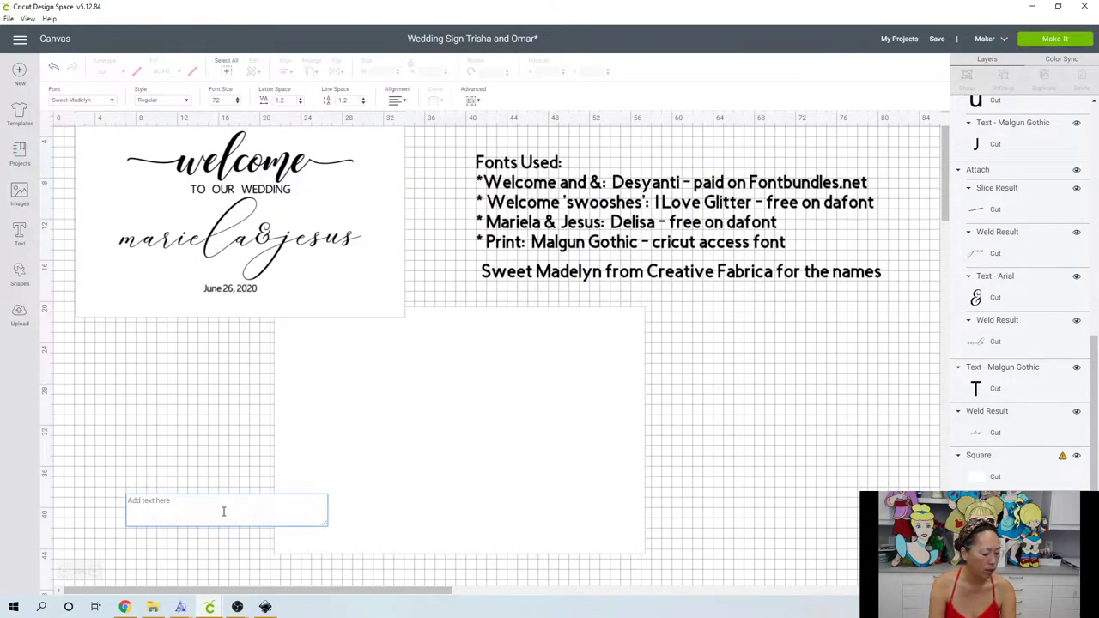
{"action": "type", "text": "Trisha"}
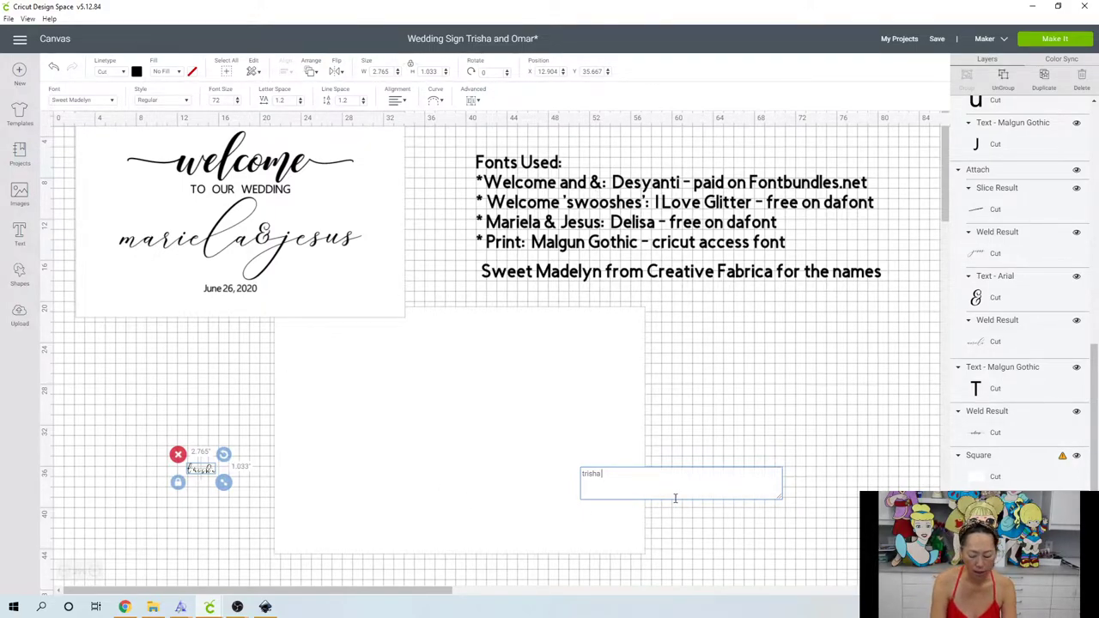
{"action": "type", "text": "omar"}
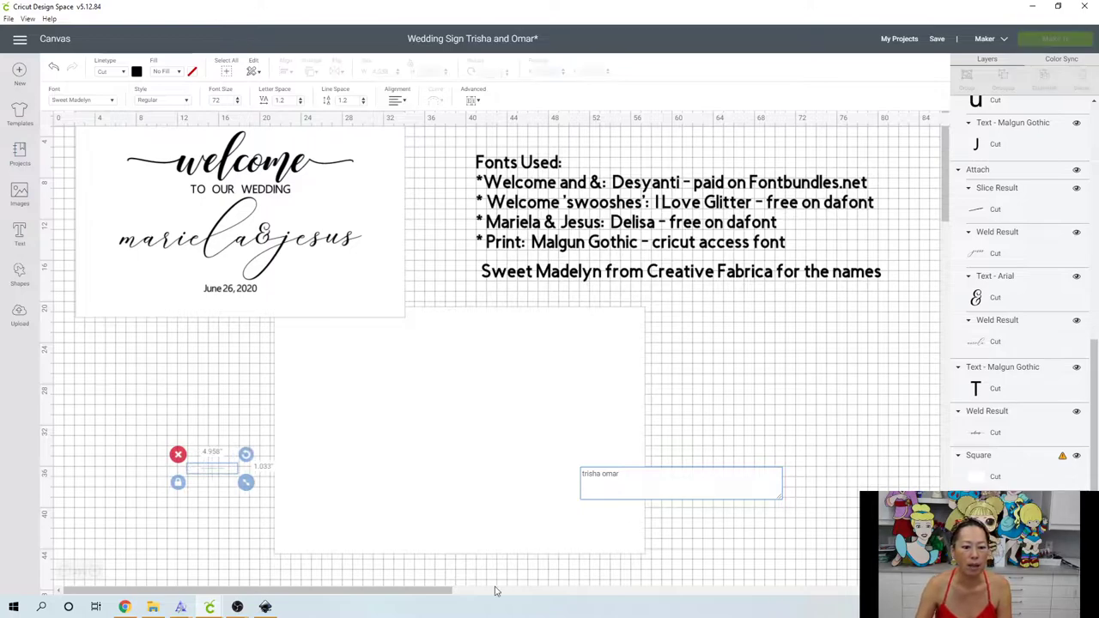
{"action": "left_click", "coordinate": [470, 565]}
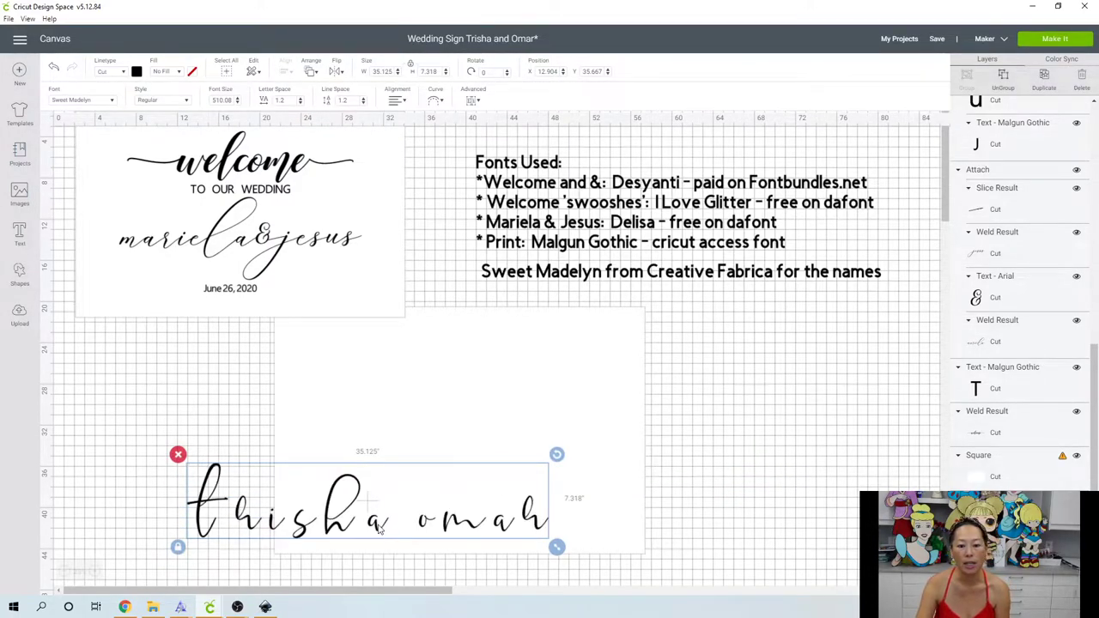
Place the names on the board, enlarge them to about 51 inches wide, and set line spacing 0.8.
{"action": "left_click_drag", "start_coordinate": [381, 530], "coordinate": [473, 438]}
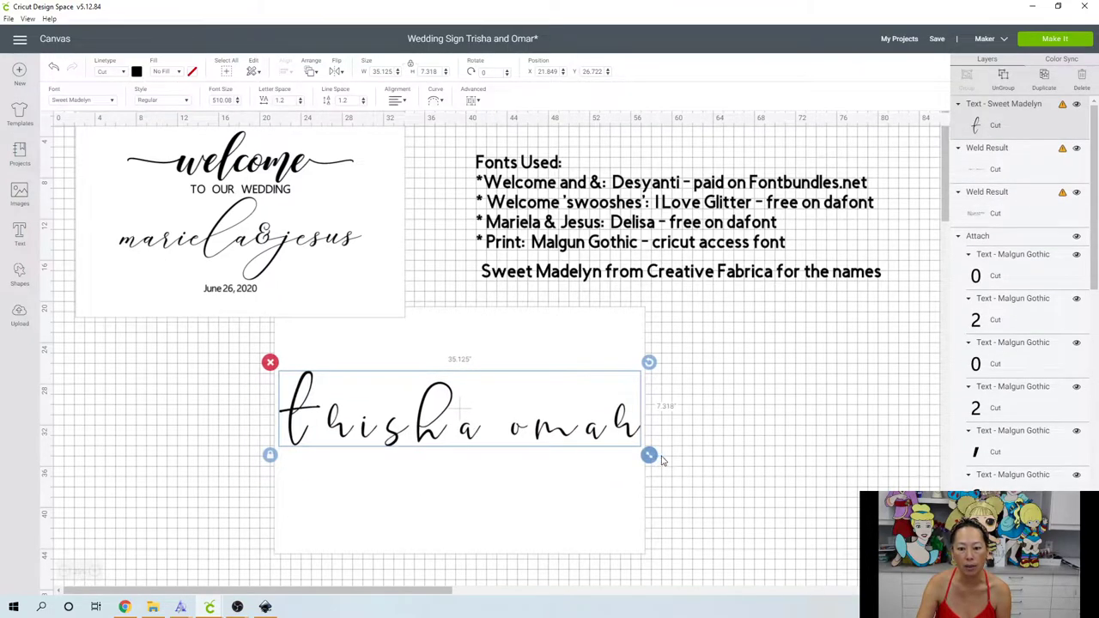
{"action": "left_click_drag", "start_coordinate": [667, 462], "coordinate": [811, 496]}
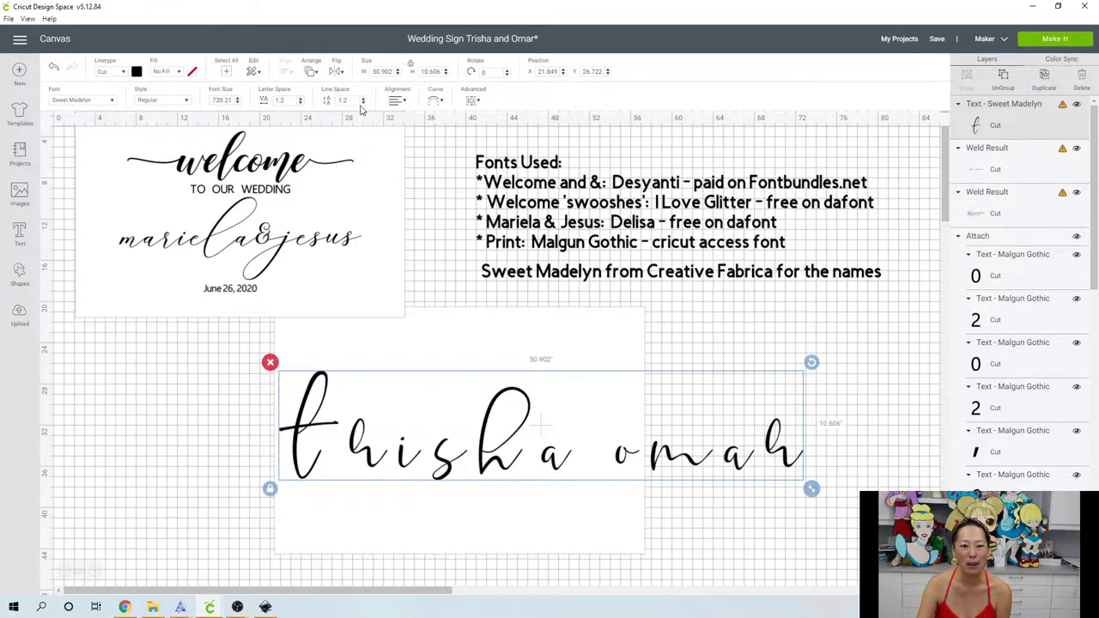
{"action": "left_click", "coordinate": [363, 102]}
{"action": "left_click", "coordinate": [363, 102]}
{"action": "left_click", "coordinate": [362, 102]}
{"action": "left_click", "coordinate": [361, 104]}
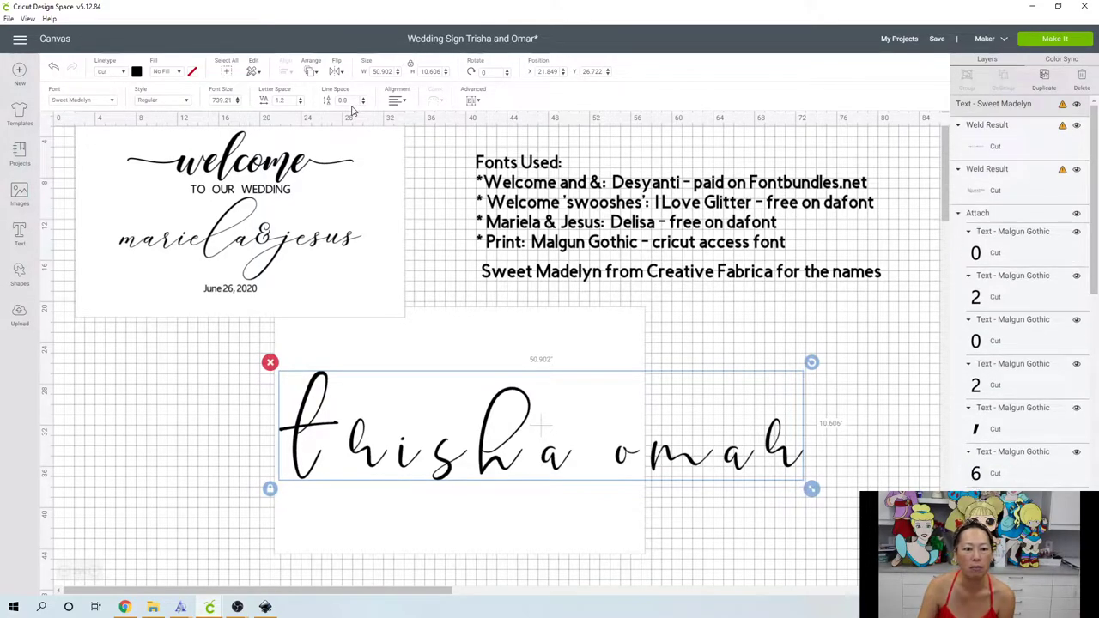
Tighten the names' letter spacing to 0.7.
{"action": "left_click", "coordinate": [300, 103]}
{"action": "left_click", "coordinate": [300, 104]}
{"action": "left_click", "coordinate": [301, 104]}
{"action": "left_click", "coordinate": [301, 104]}
{"action": "left_click", "coordinate": [300, 104]}
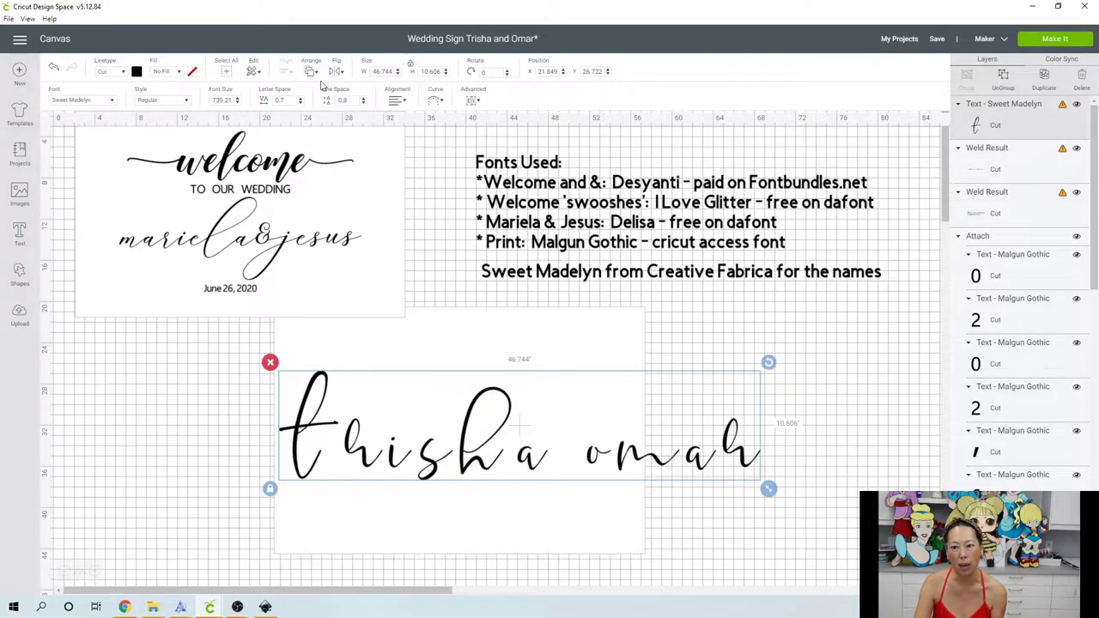
Split the names into letters and slide r, i, s, h and a together into one connected first name.
{"action": "left_click", "coordinate": [1003, 82]}
{"action": "left_click", "coordinate": [713, 355]}
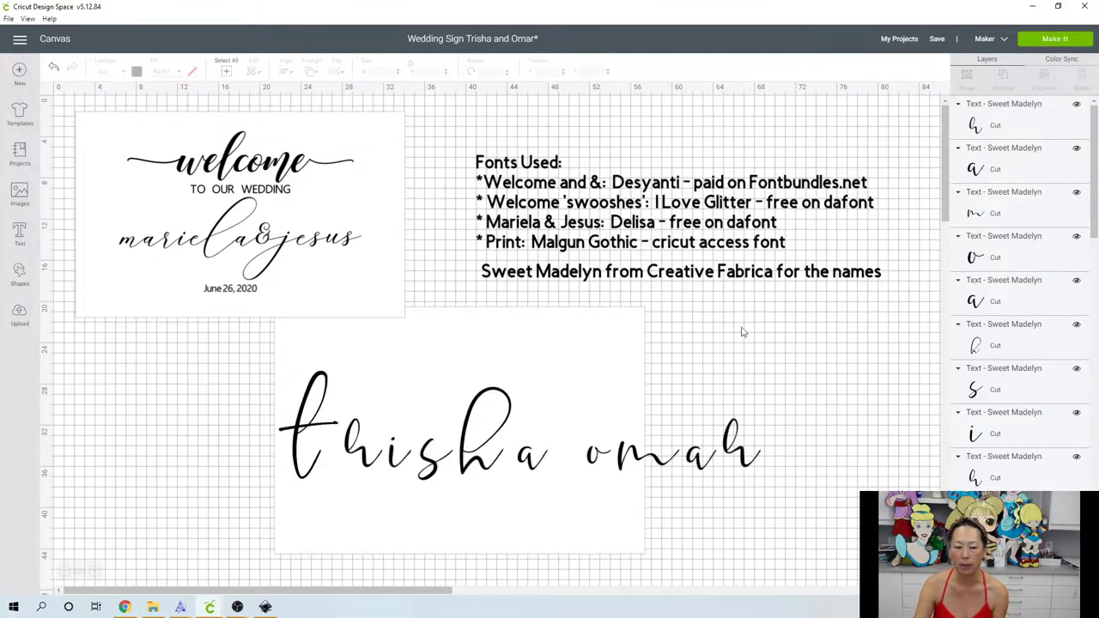
{"action": "left_click", "coordinate": [370, 459]}
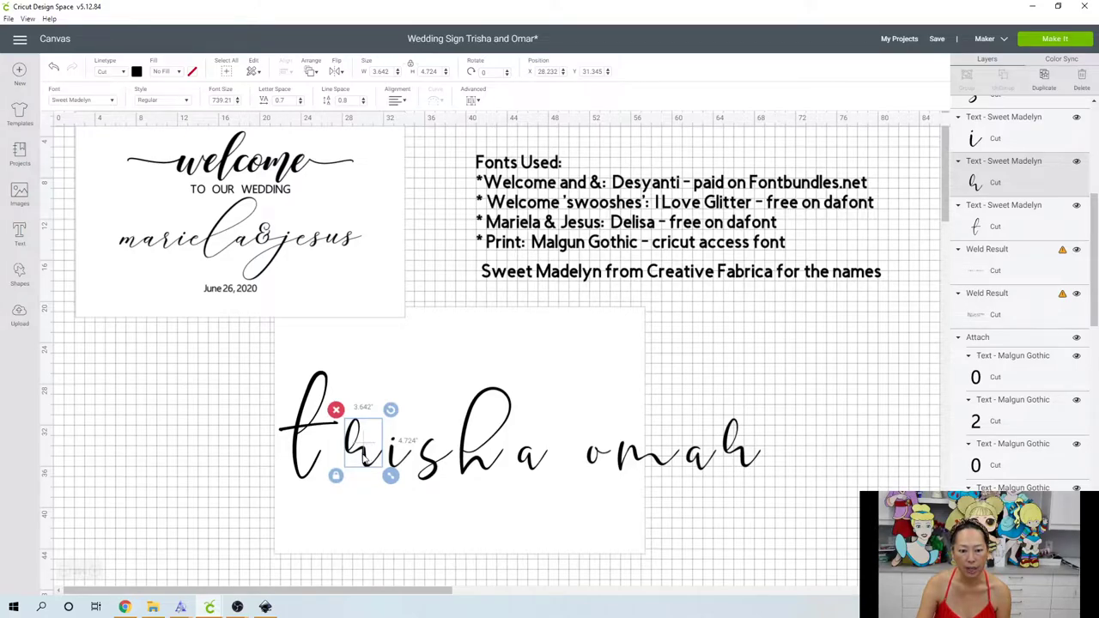
{"action": "left_click_drag", "start_coordinate": [365, 459], "coordinate": [329, 464]}
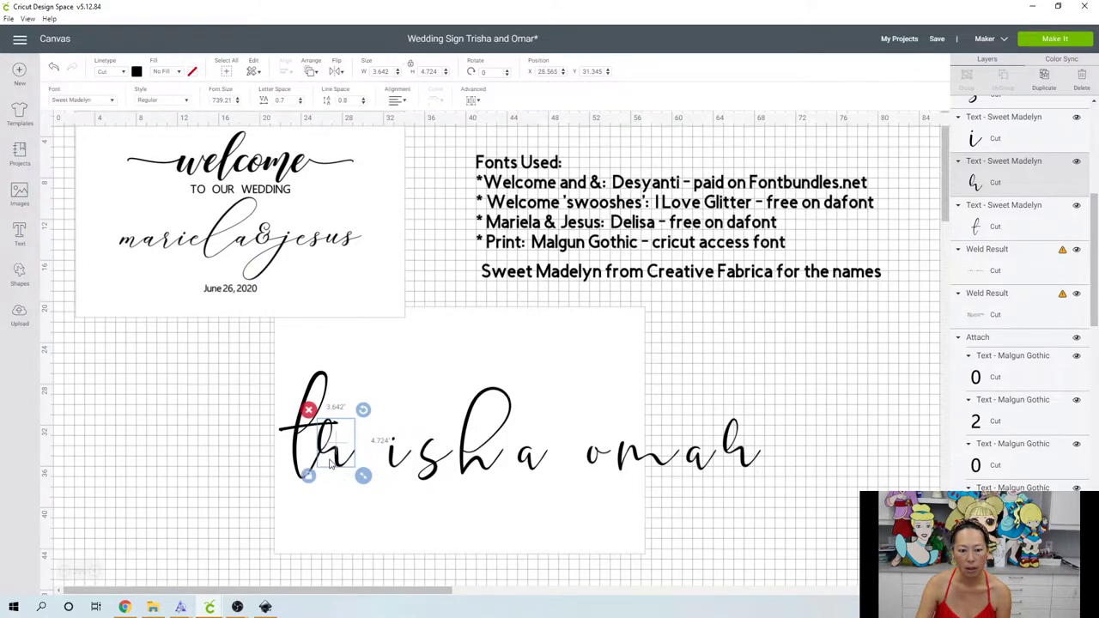
{"action": "left_click", "coordinate": [390, 462]}
{"action": "left_click_drag", "start_coordinate": [386, 461], "coordinate": [350, 462]}
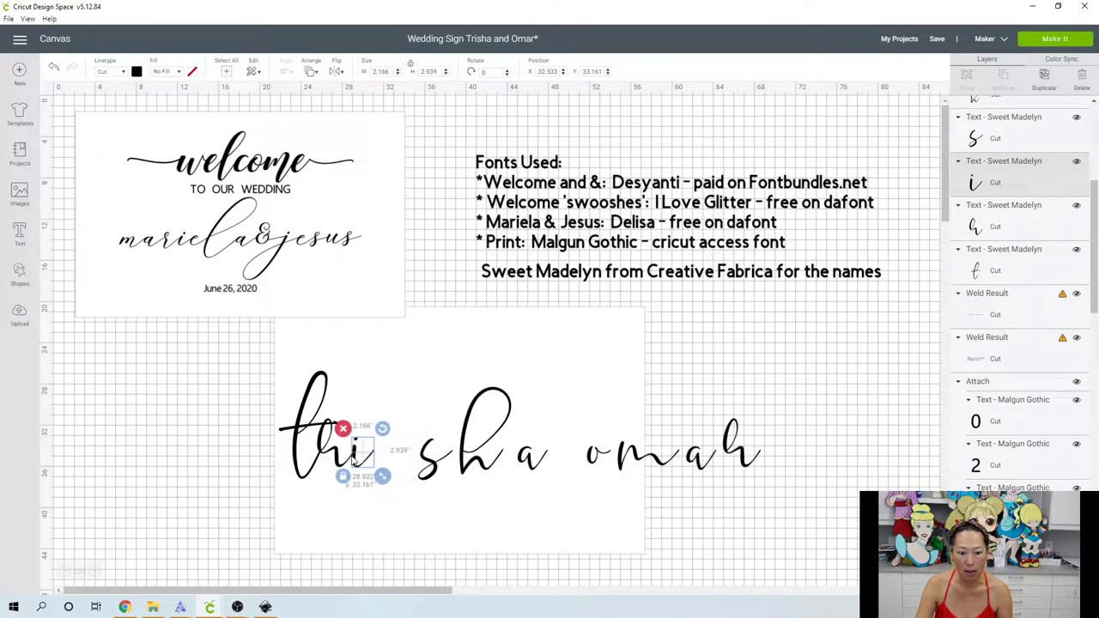
{"action": "left_click", "coordinate": [424, 464]}
{"action": "left_click_drag", "start_coordinate": [420, 464], "coordinate": [374, 462]}
{"action": "left_click", "coordinate": [459, 466]}
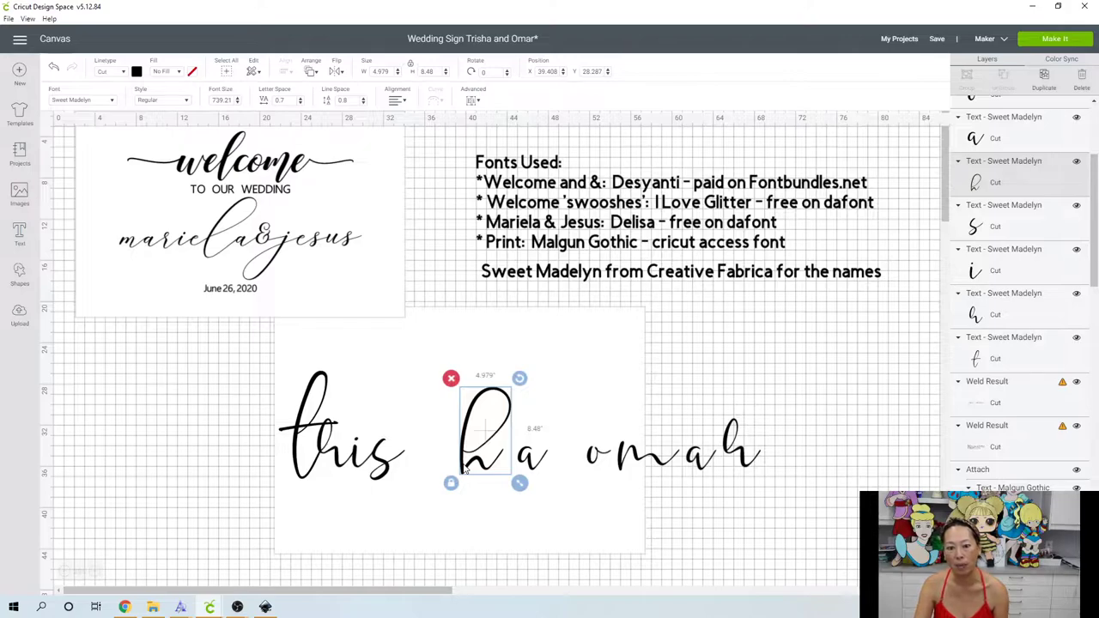
{"action": "left_click_drag", "start_coordinate": [455, 466], "coordinate": [407, 469]}
{"action": "left_click", "coordinate": [529, 462]}
{"action": "left_click_drag", "start_coordinate": [529, 462], "coordinate": [448, 468]}
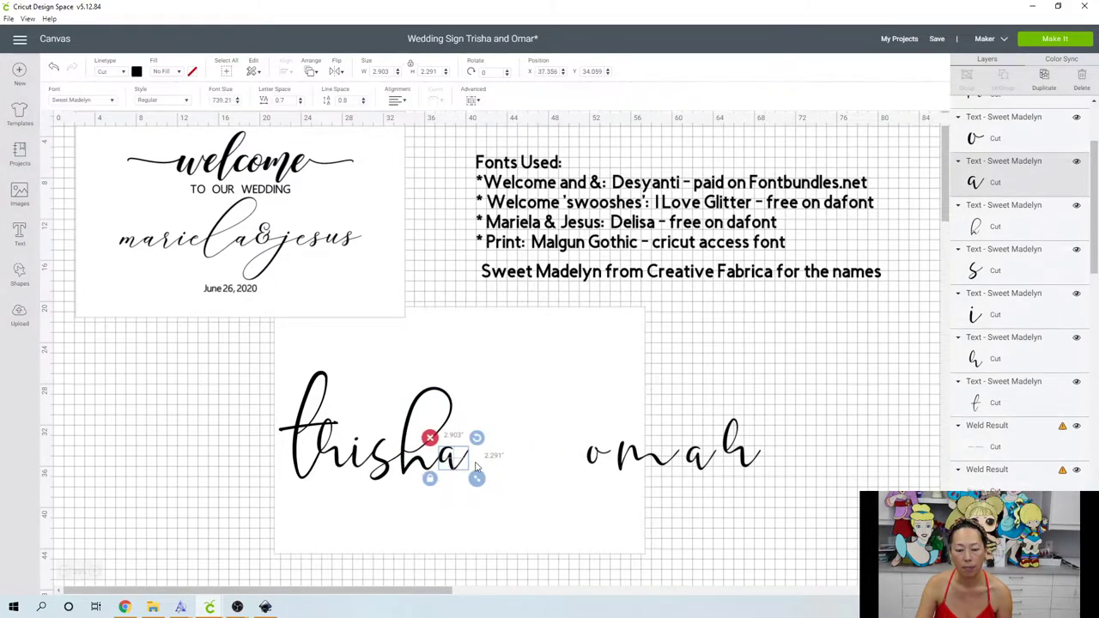
Nudge the second name's m, a and h closer, then move the a and h aside and duplicate them.
{"action": "left_click", "coordinate": [616, 468]}
{"action": "left_click_drag", "start_coordinate": [614, 466], "coordinate": [611, 466]}
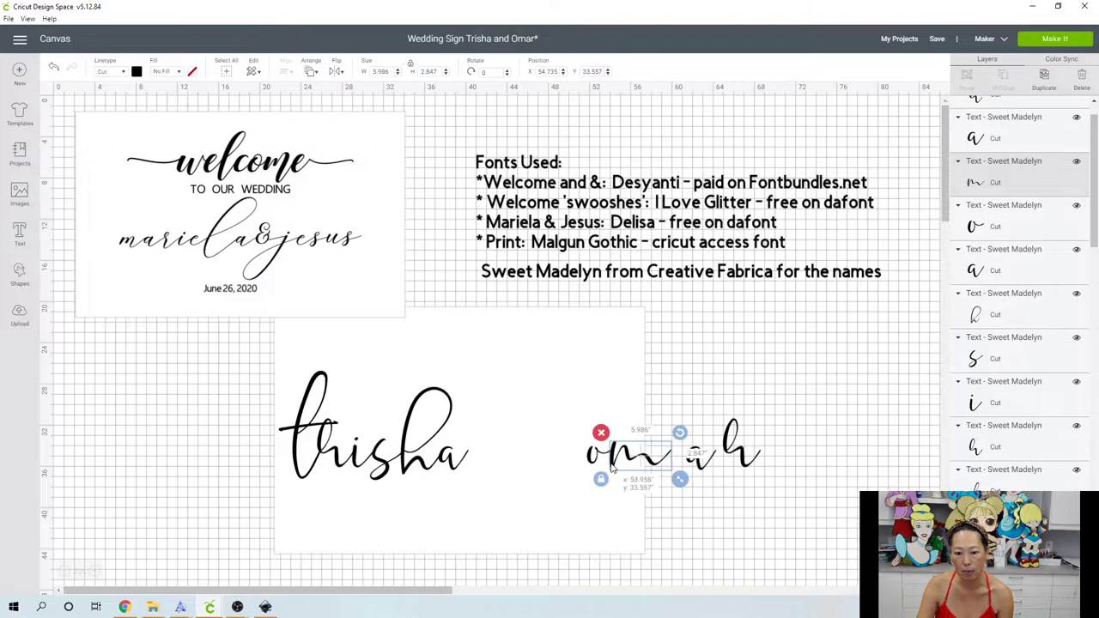
{"action": "left_click", "coordinate": [694, 463]}
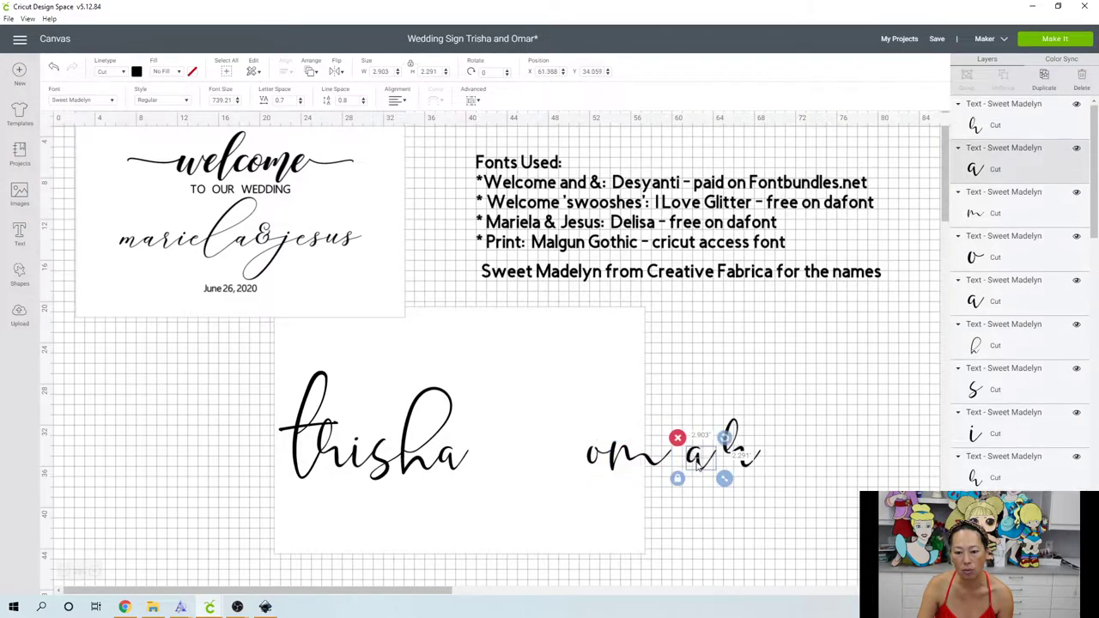
{"action": "left_click_drag", "start_coordinate": [694, 463], "coordinate": [675, 464]}
{"action": "mouse_move", "coordinate": [747, 464]}
{"action": "left_mouse_down"}
{"action": "mouse_move", "coordinate": [728, 461]}
{"action": "mouse_move", "coordinate": [757, 460]}
{"action": "left_mouse_up"}
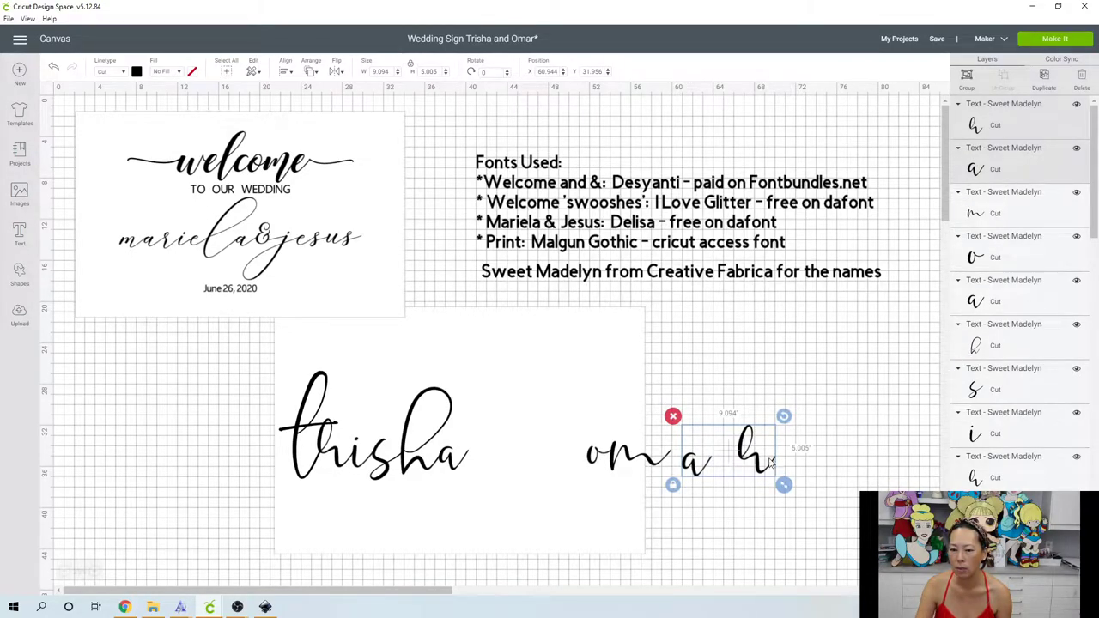
{"action": "left_click_drag", "start_coordinate": [751, 462], "coordinate": [791, 481]}
{"action": "left_click", "coordinate": [1047, 81]}
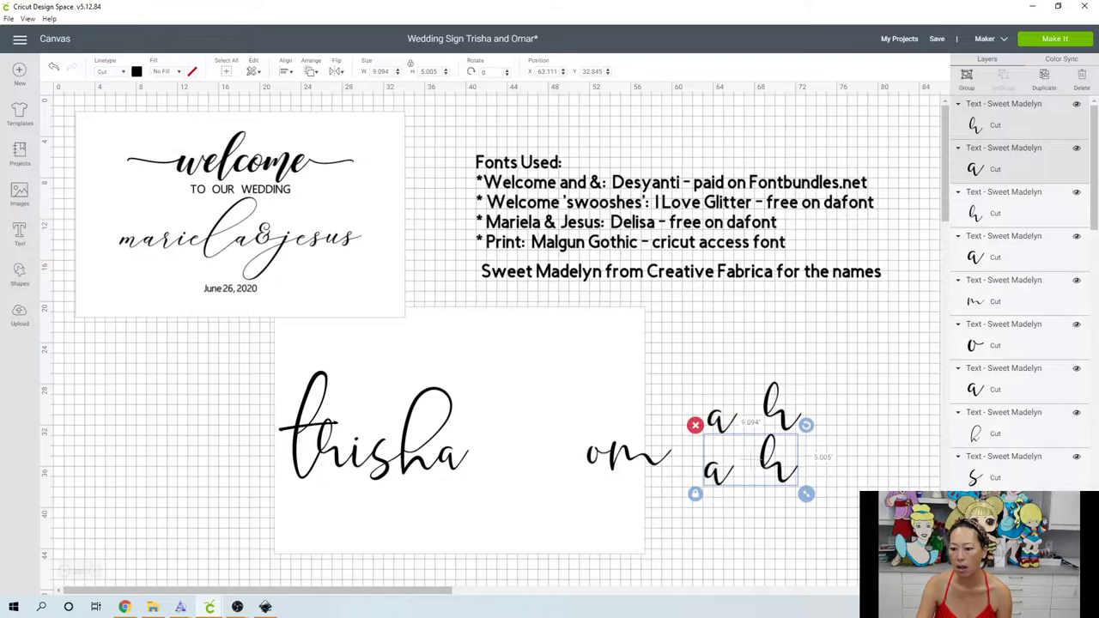
Delete the duplicate a and h, reposition the a around a temporary square, then delete the square.
{"action": "left_click", "coordinate": [696, 426]}
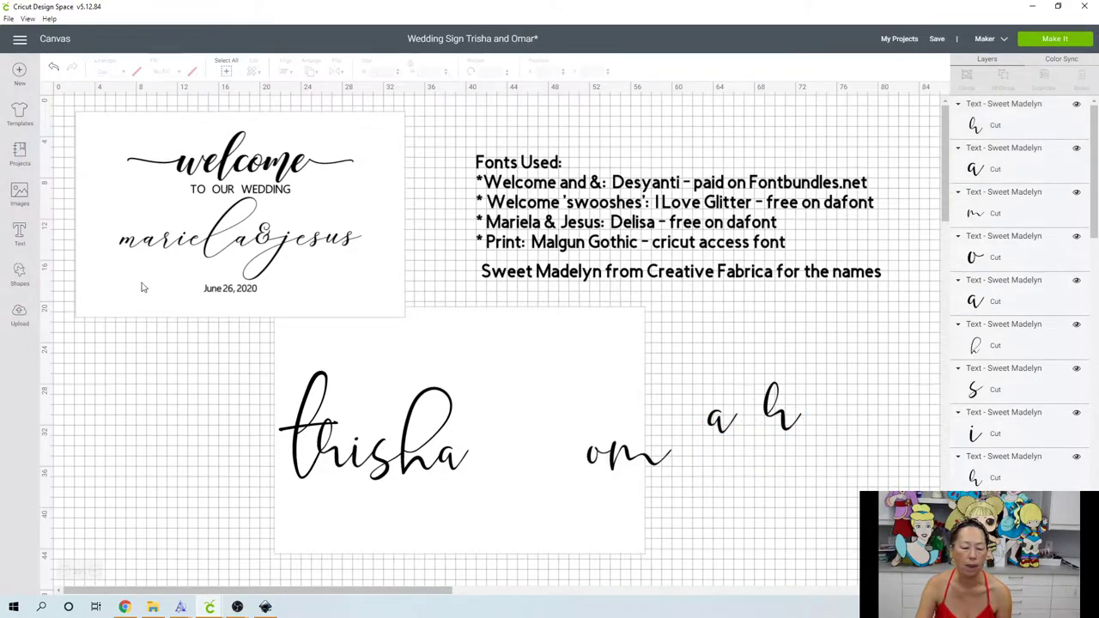
{"action": "left_click", "coordinate": [20, 275]}
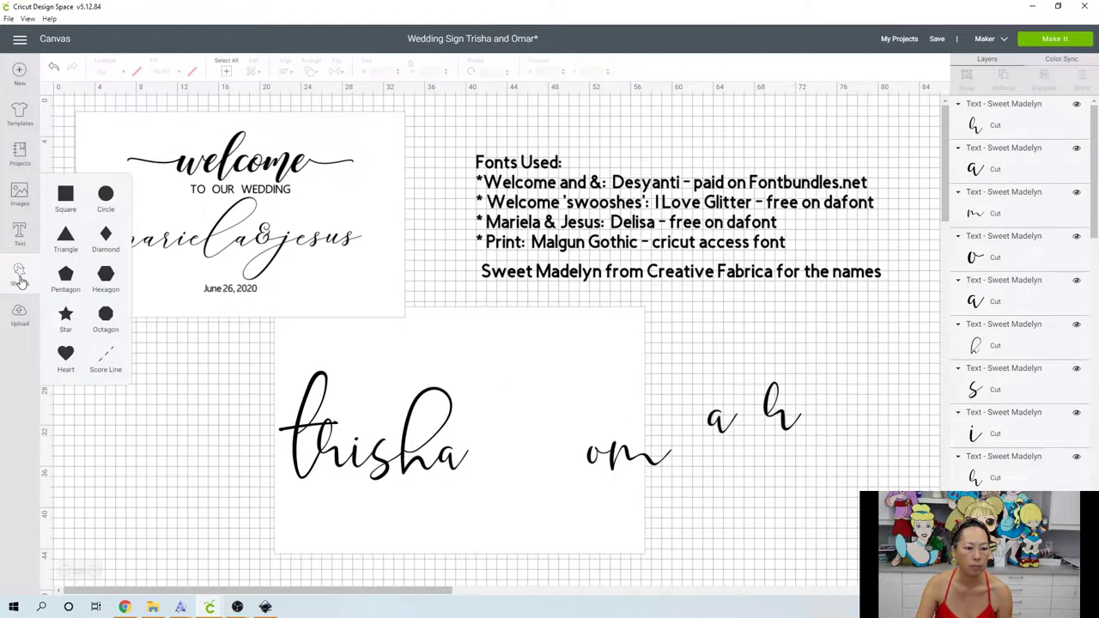
{"action": "left_click", "coordinate": [68, 202]}
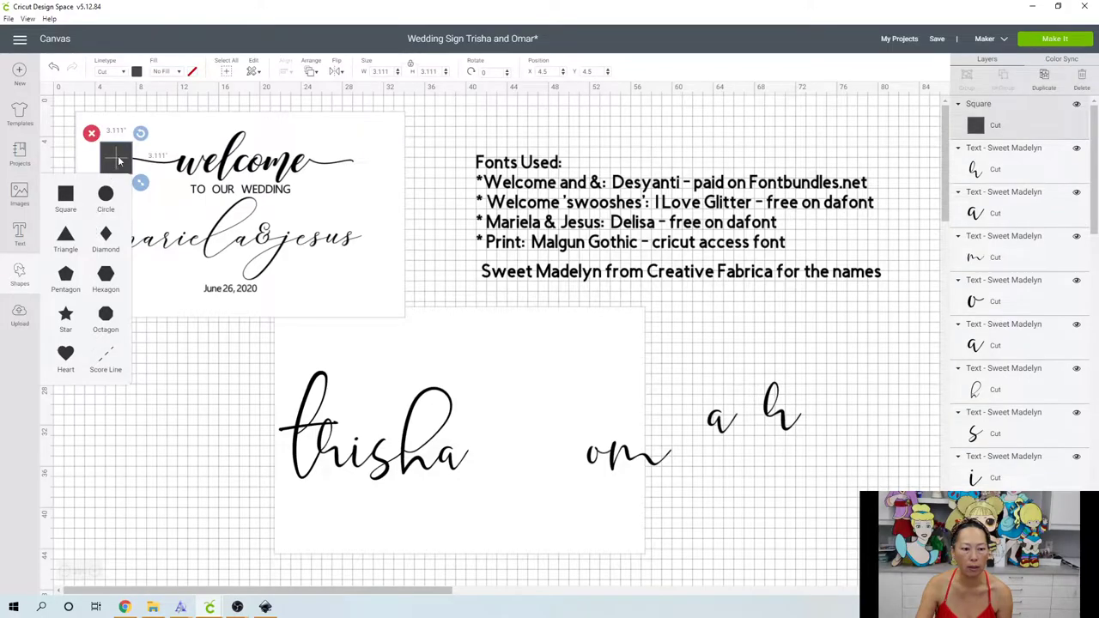
{"action": "left_click_drag", "start_coordinate": [118, 160], "coordinate": [734, 392]}
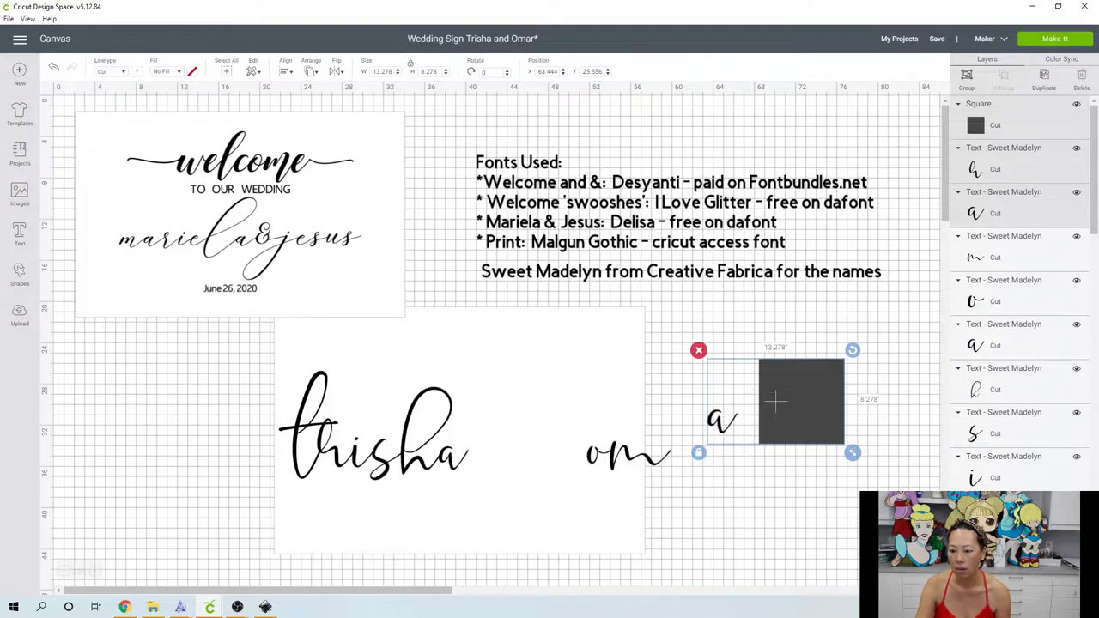
{"action": "left_click", "coordinate": [843, 525]}
{"action": "left_click", "coordinate": [728, 429]}
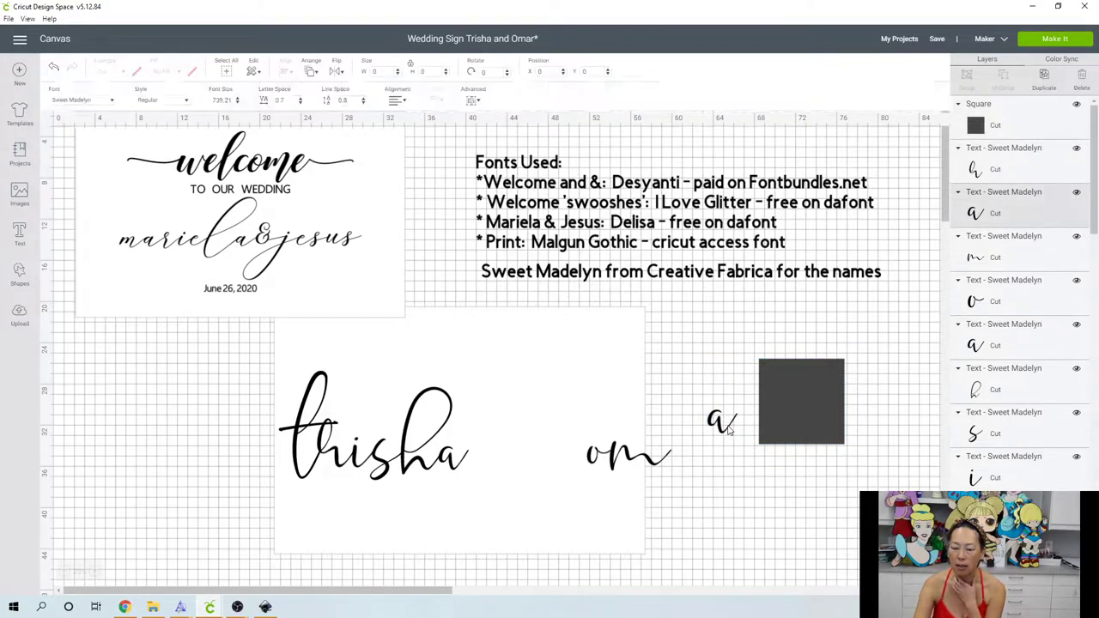
{"action": "left_click_drag", "start_coordinate": [728, 429], "coordinate": [740, 492]}
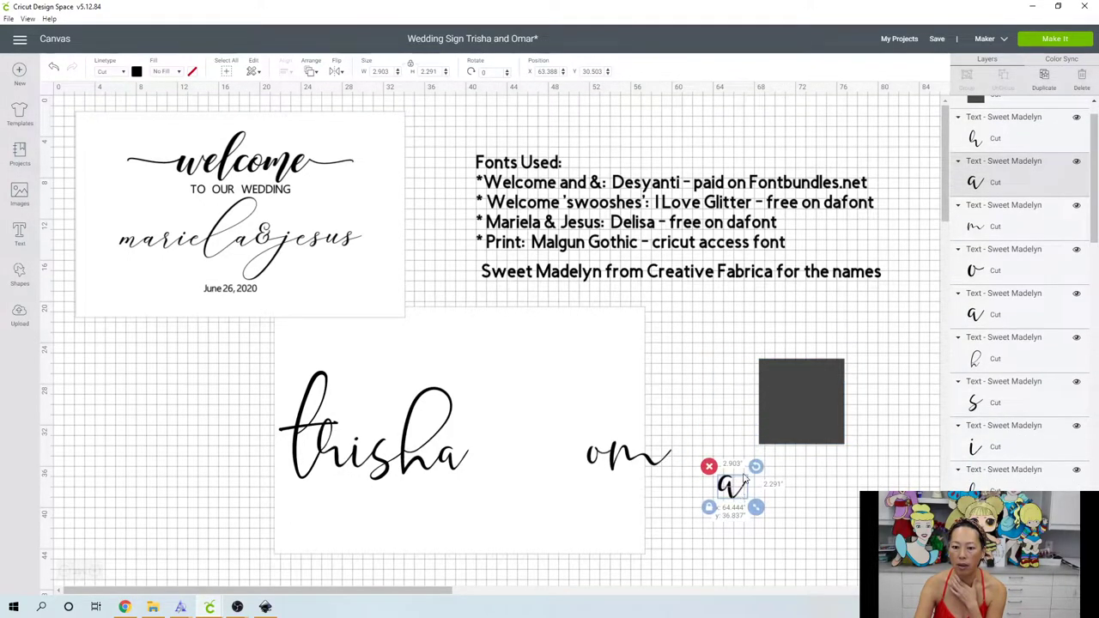
{"action": "left_click", "coordinate": [786, 380]}
{"action": "left_click", "coordinate": [750, 351]}
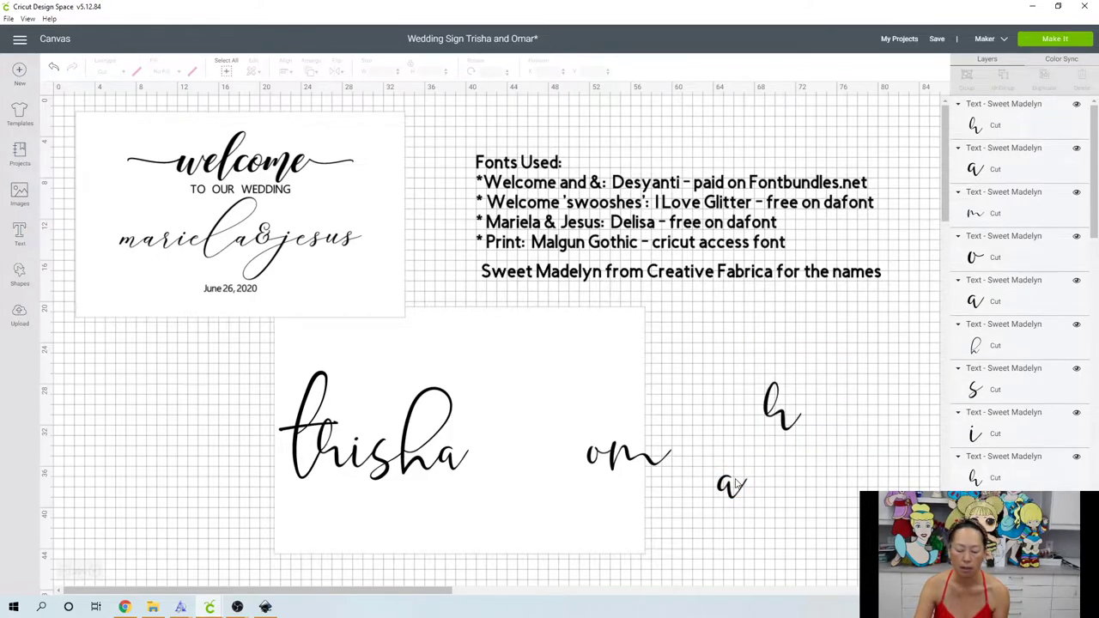
Slide the a and h up after 'om' to join the second name.
{"action": "left_click", "coordinate": [729, 490]}
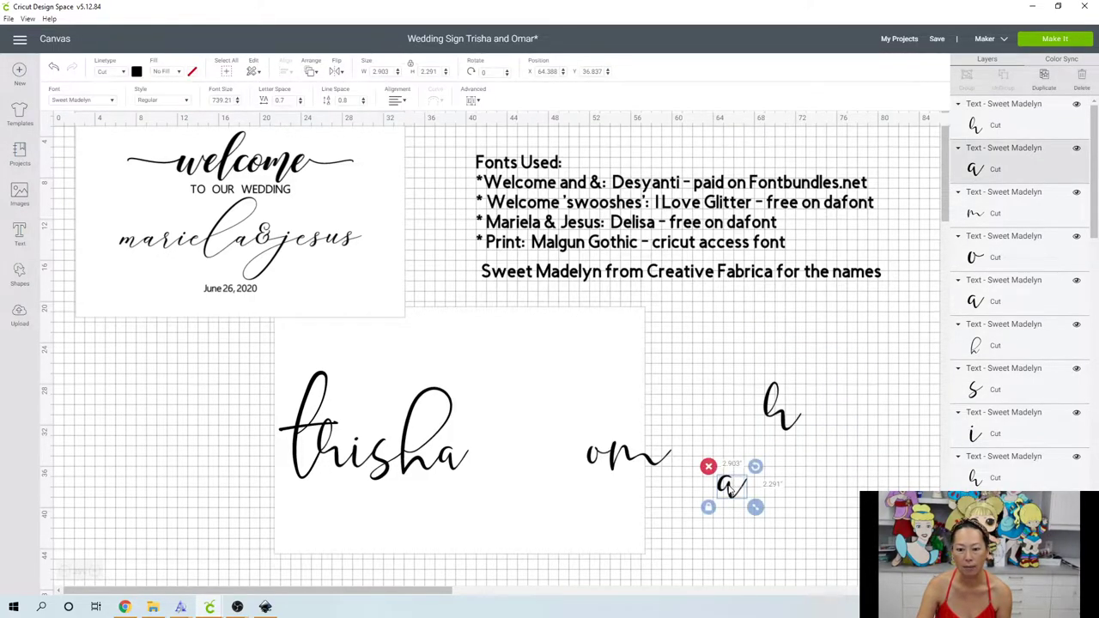
{"action": "left_click_drag", "start_coordinate": [730, 489], "coordinate": [678, 461]}
{"action": "left_click", "coordinate": [785, 416]}
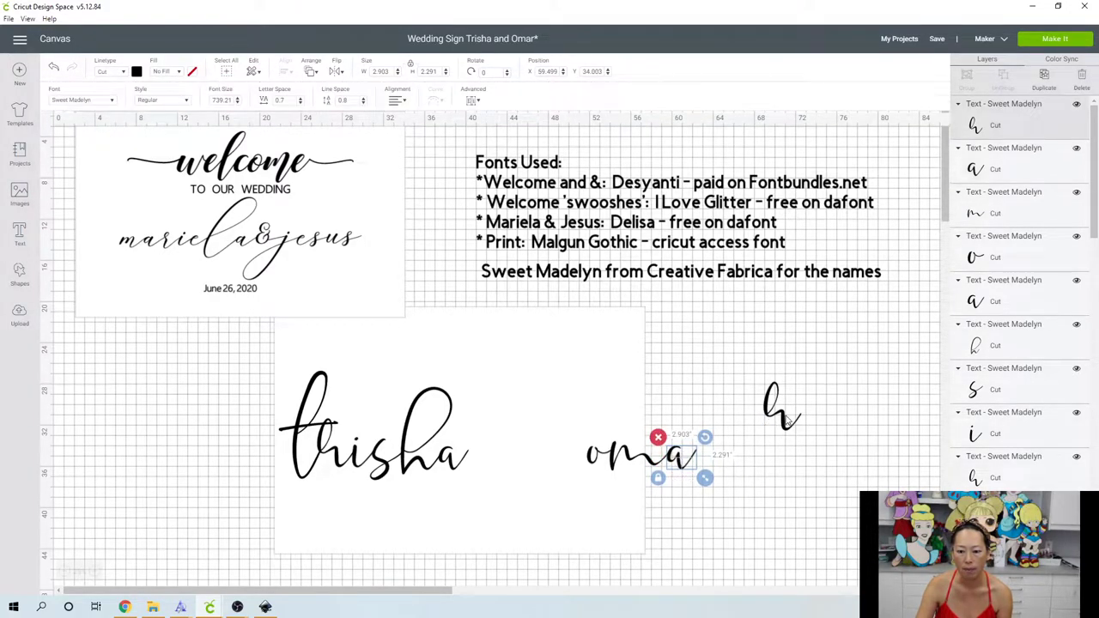
{"action": "left_click_drag", "start_coordinate": [772, 427], "coordinate": [708, 465]}
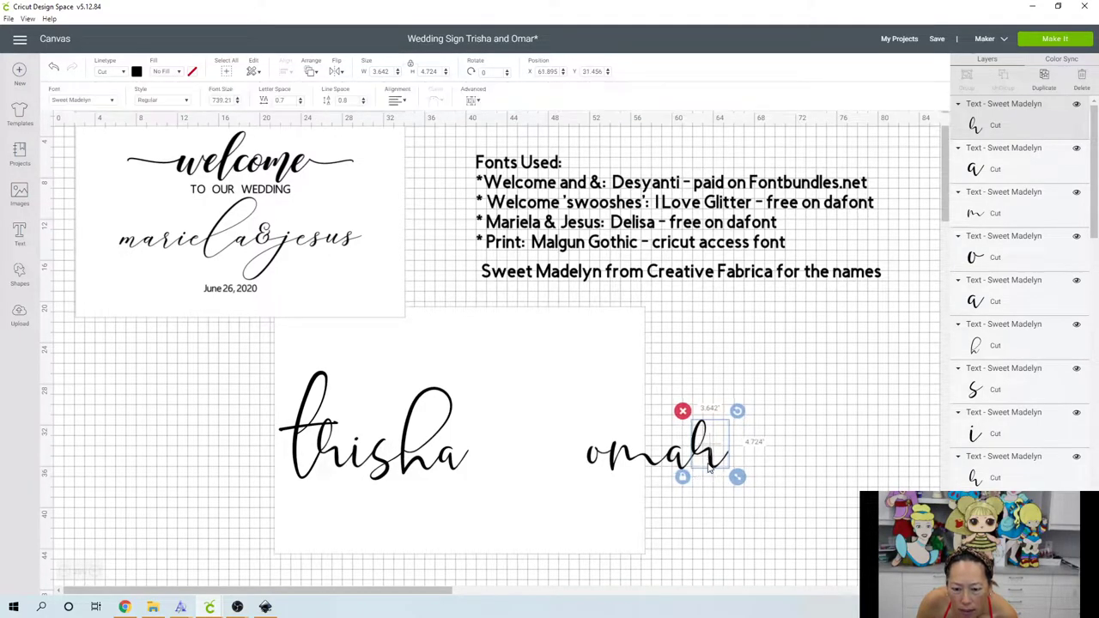
{"action": "left_click", "coordinate": [711, 504]}
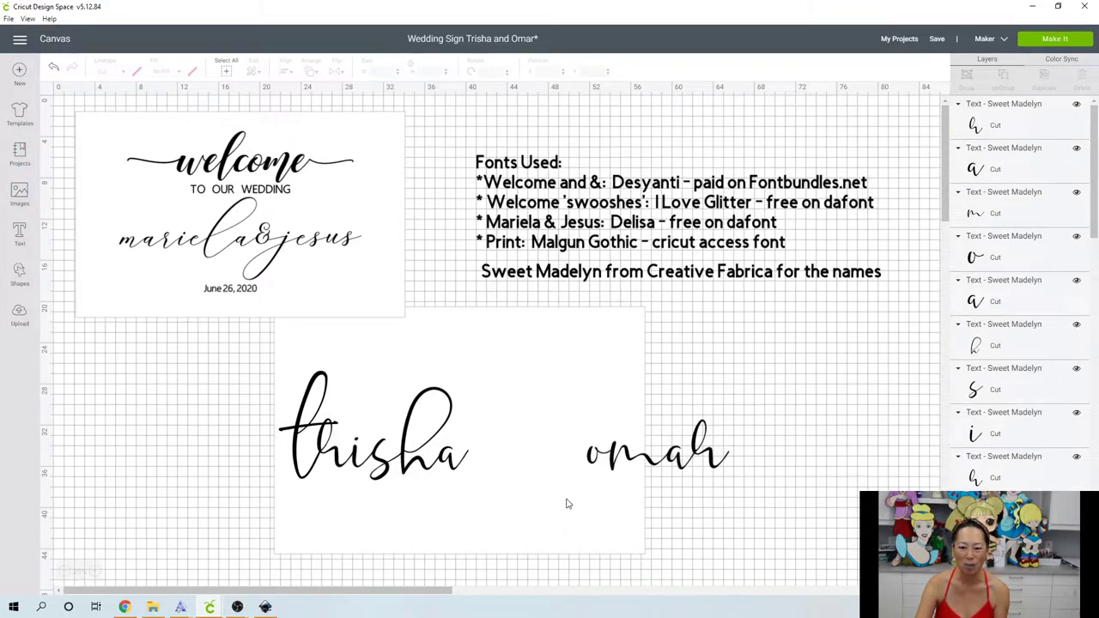
Move the white board down and add an '&' text in Desyanti Script.
{"action": "left_click", "coordinate": [525, 417]}
{"action": "left_click_drag", "start_coordinate": [525, 418], "coordinate": [532, 604]}
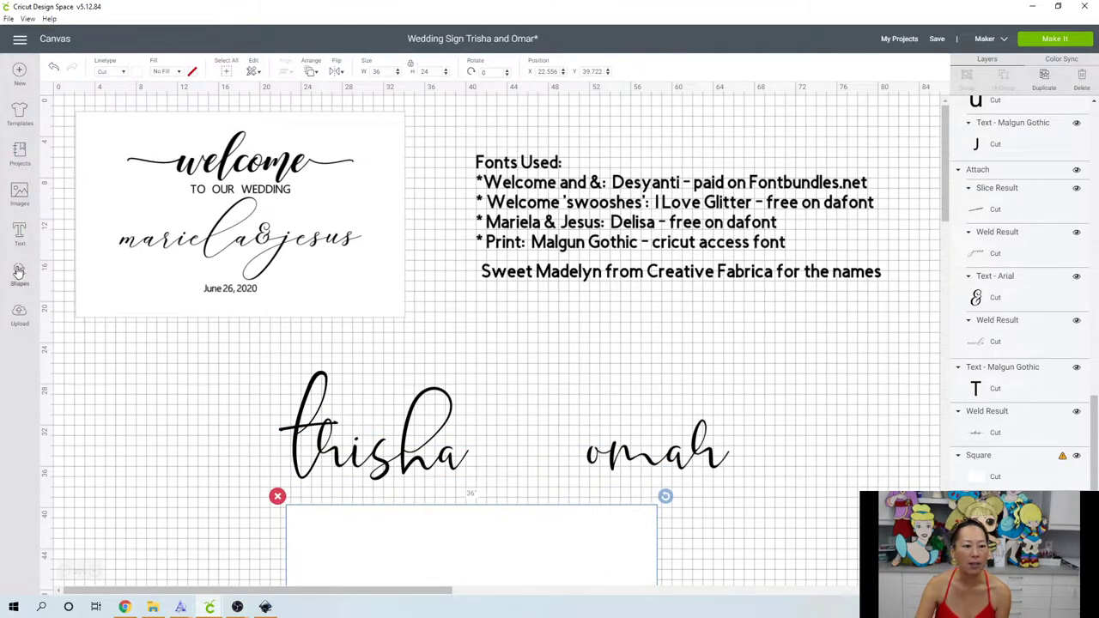
{"action": "left_click", "coordinate": [18, 239]}
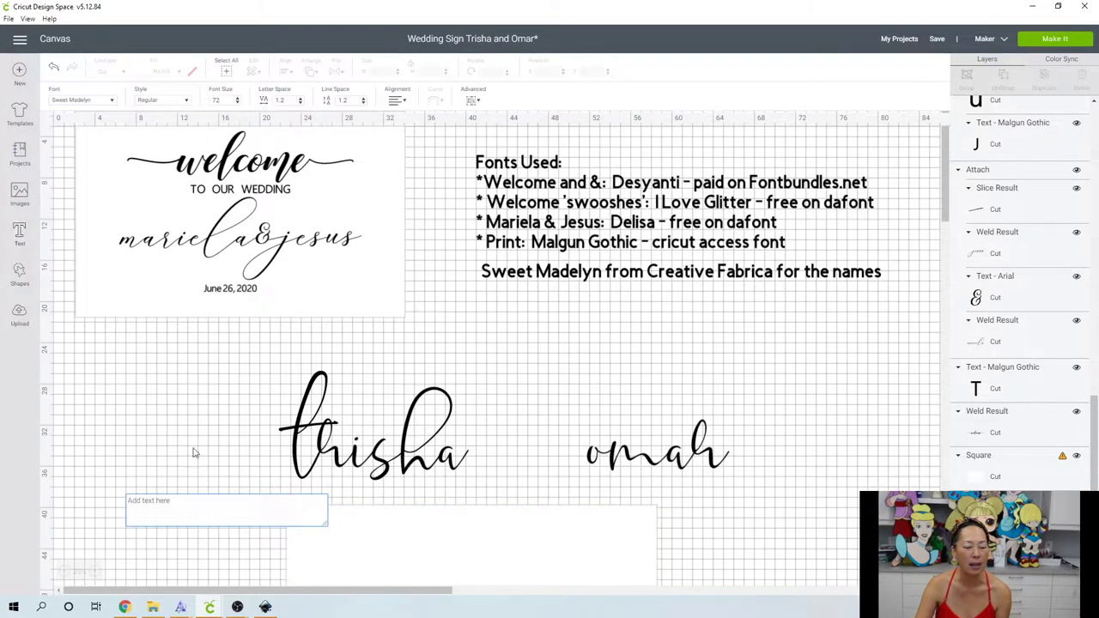
{"action": "left_click", "coordinate": [83, 101]}
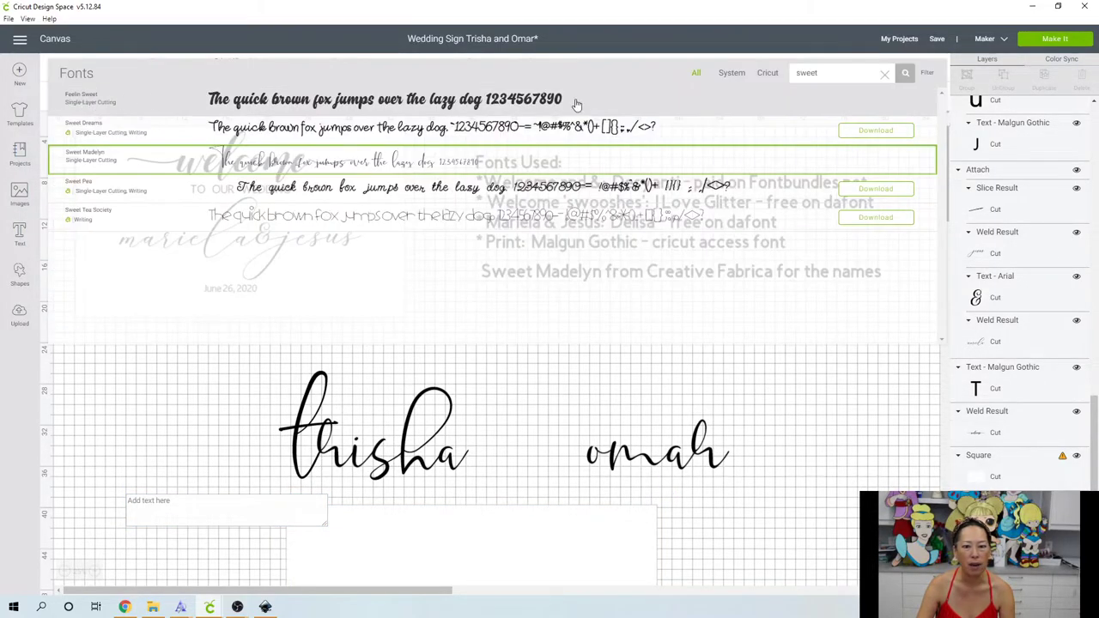
{"action": "type", "text": "des"}
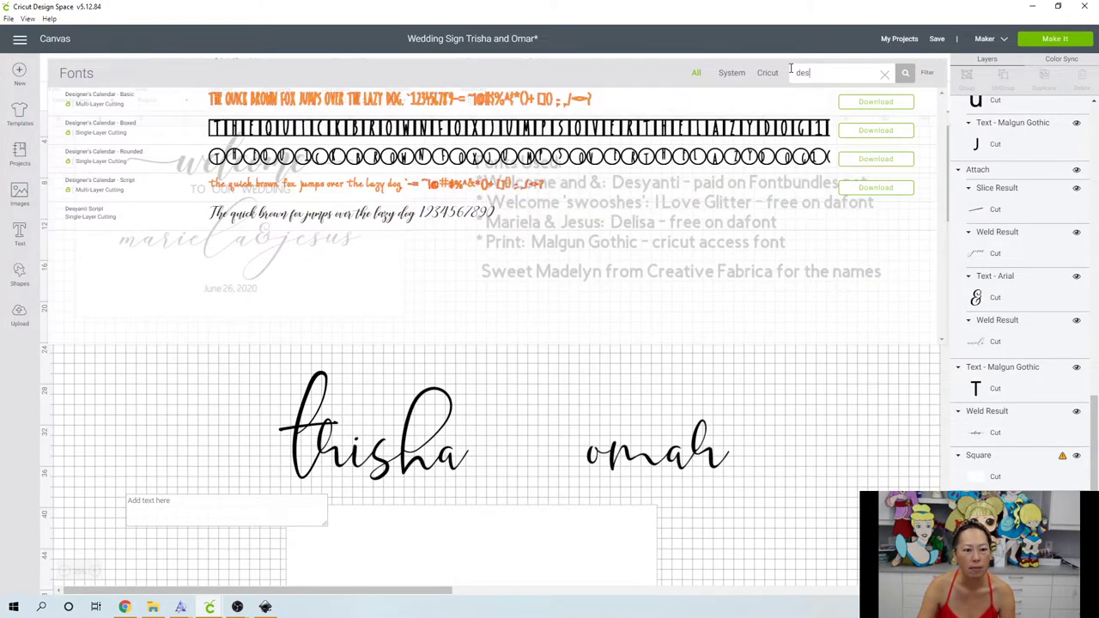
{"action": "left_click", "coordinate": [516, 213]}
{"action": "left_click", "coordinate": [217, 519]}
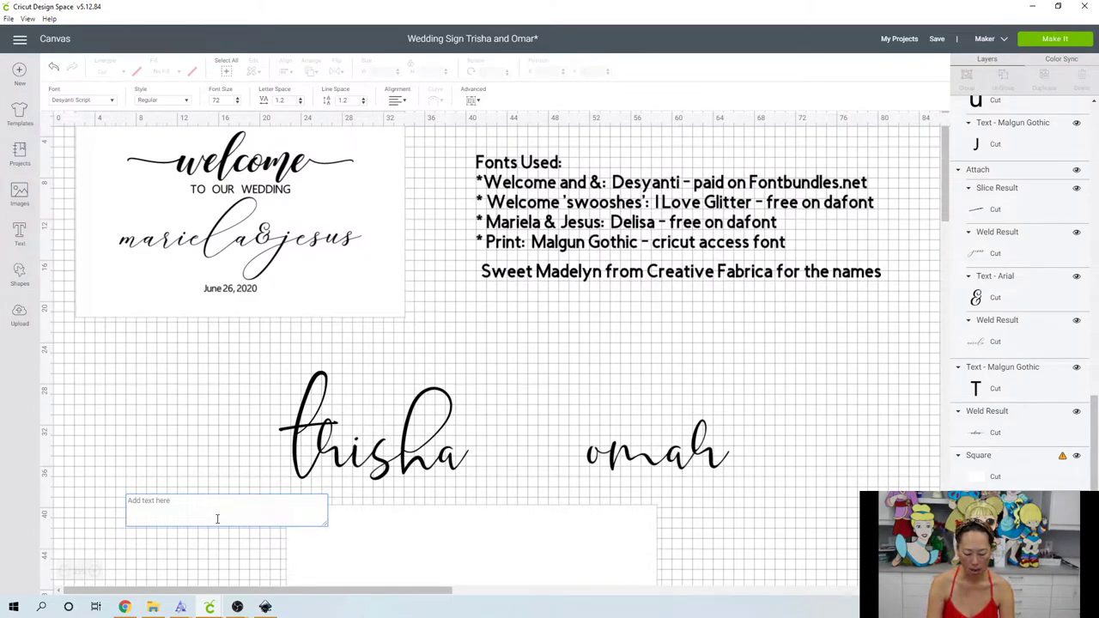
{"action": "type", "text": "&"}
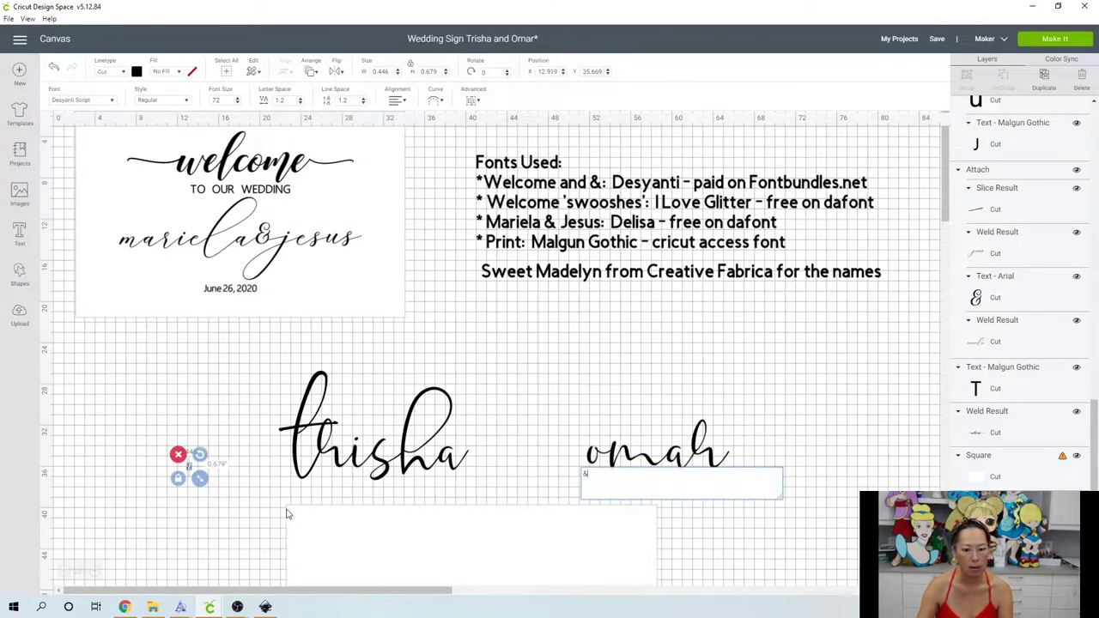
Size the ampersand to about 3.035 x 4.624 inches and tuck it against the first name's end.
{"action": "left_click_drag", "start_coordinate": [199, 479], "coordinate": [339, 547]}
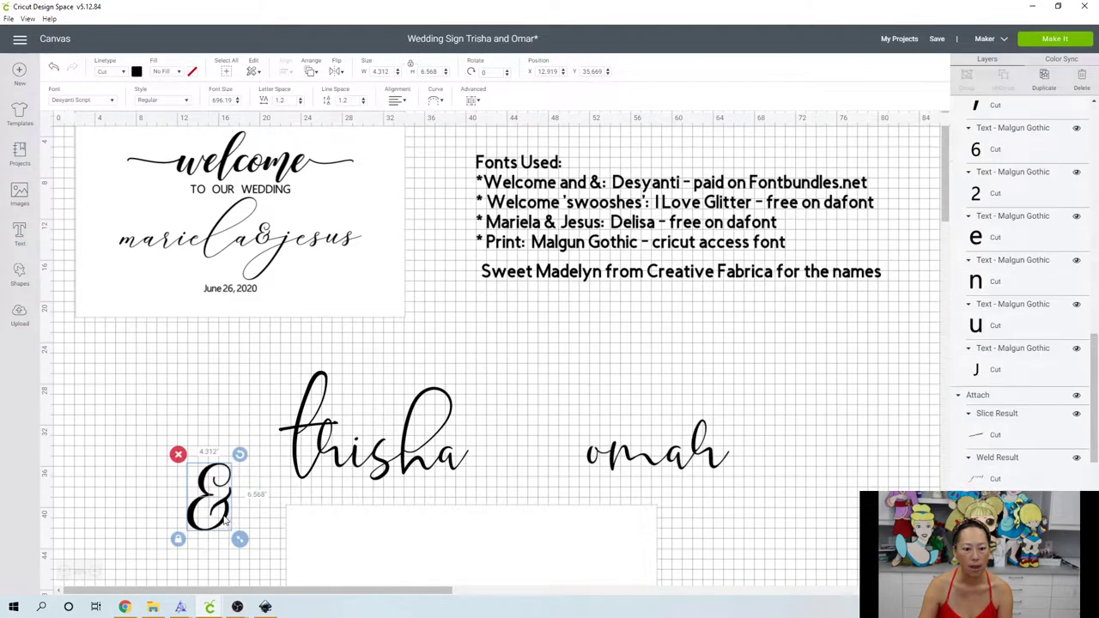
{"action": "left_click_drag", "start_coordinate": [243, 499], "coordinate": [527, 446]}
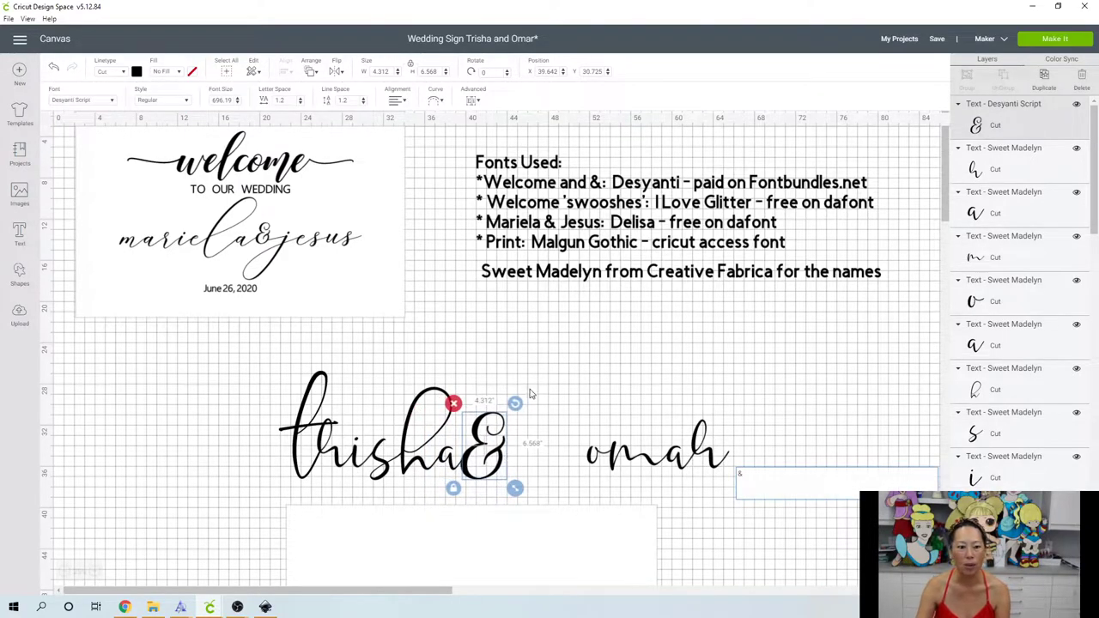
{"action": "scroll", "coordinate": [530, 392], "scroll_direction": "down", "scroll_amount": 2}
{"action": "left_click_drag", "start_coordinate": [504, 409], "coordinate": [508, 397]}
{"action": "left_click", "coordinate": [583, 421]}
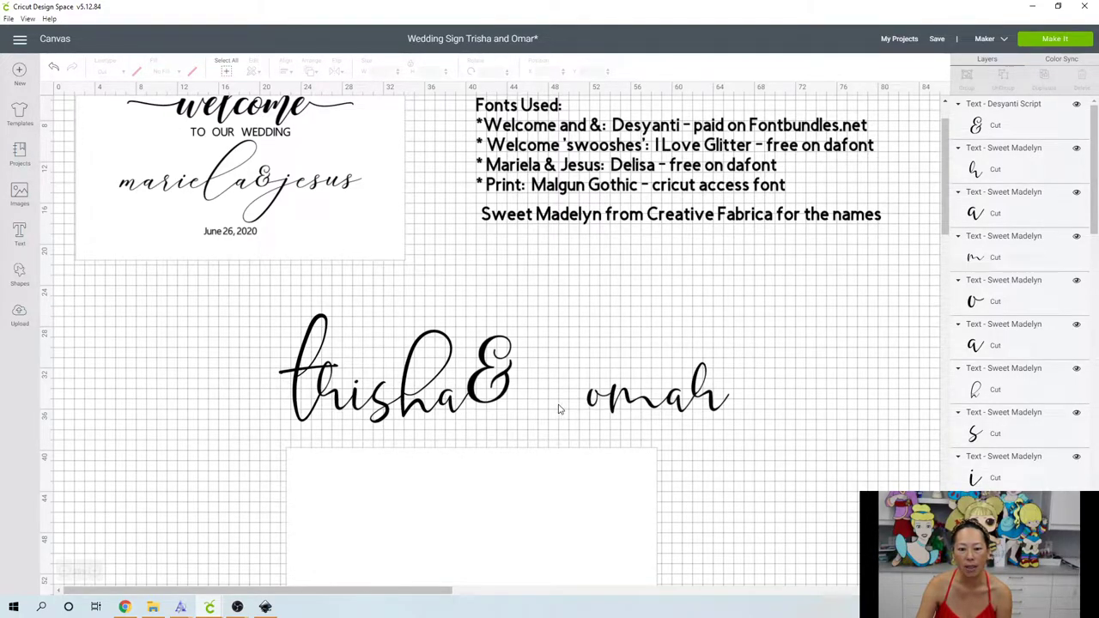
{"action": "left_click", "coordinate": [506, 395]}
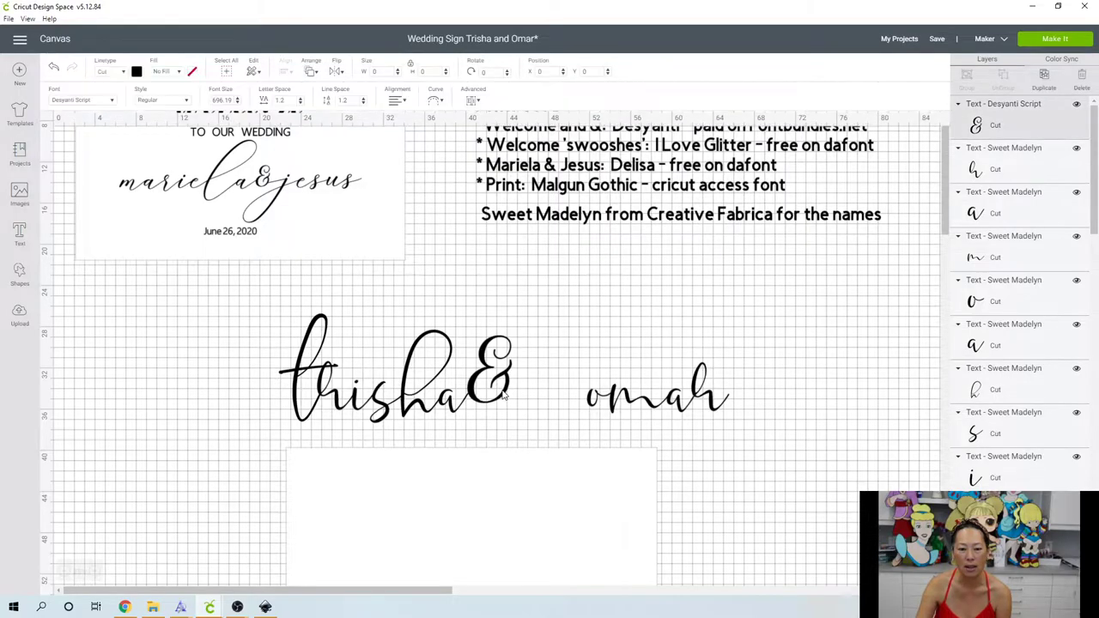
{"action": "left_click_drag", "start_coordinate": [518, 397], "coordinate": [490, 394]}
{"action": "left_click", "coordinate": [518, 432]}
{"action": "left_click", "coordinate": [498, 400]}
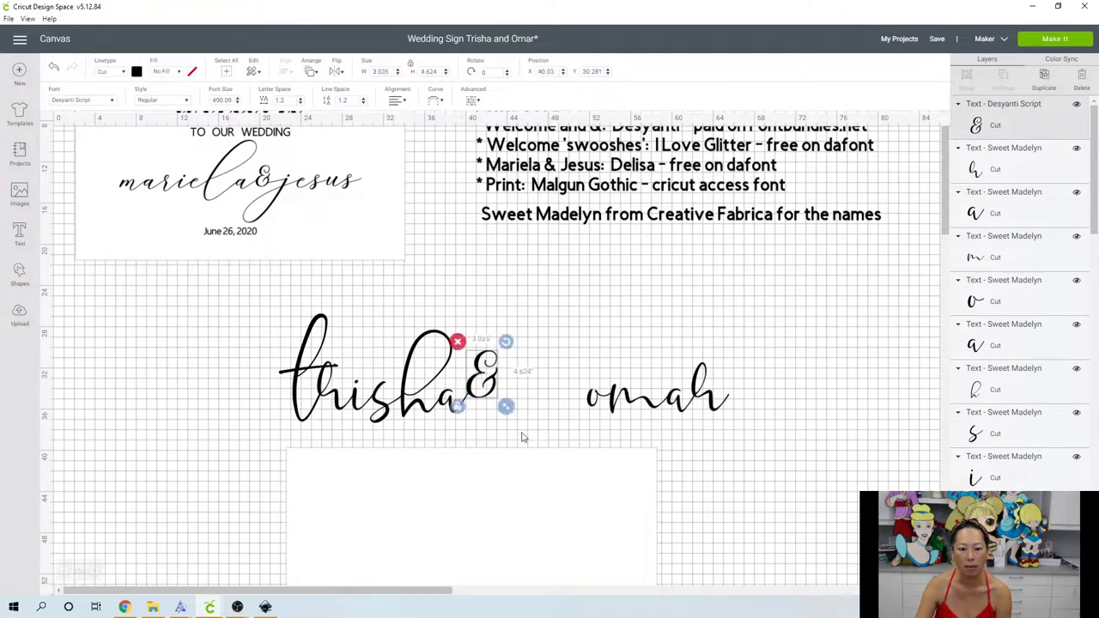
{"action": "left_click", "coordinate": [520, 437]}
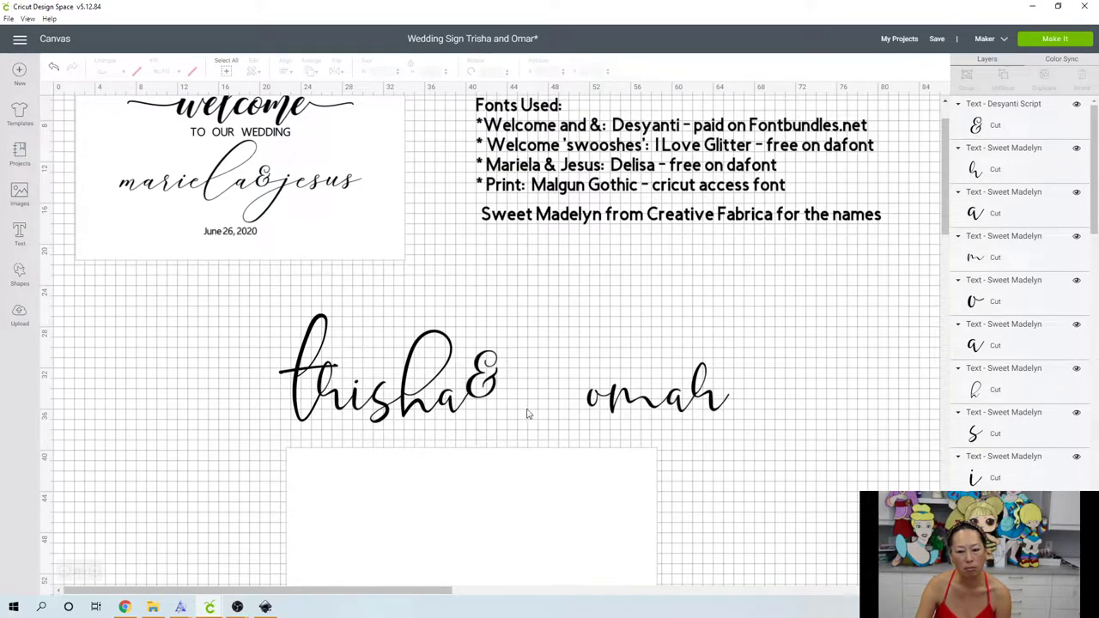
Duplicate the i from Trisha and place the copy just before 'omar'.
{"action": "left_click", "coordinate": [368, 412]}
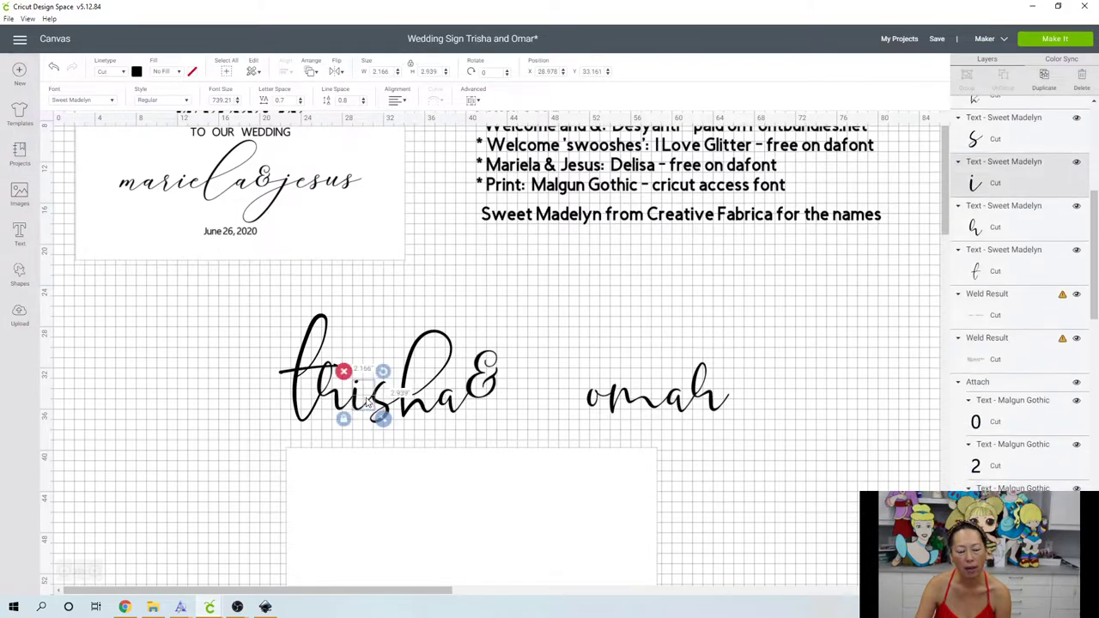
{"action": "left_click", "coordinate": [1043, 87]}
{"action": "left_click_drag", "start_coordinate": [361, 418], "coordinate": [569, 416]}
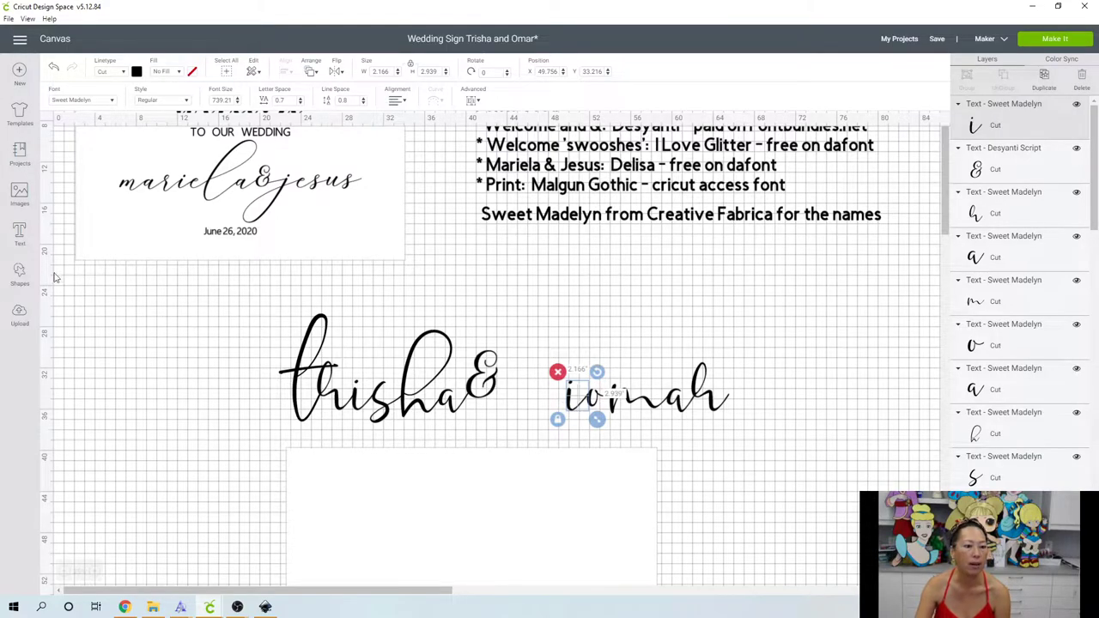
Add a square, overlap it with the loose i, and select both together.
{"action": "left_click", "coordinate": [19, 271]}
{"action": "left_click", "coordinate": [67, 197]}
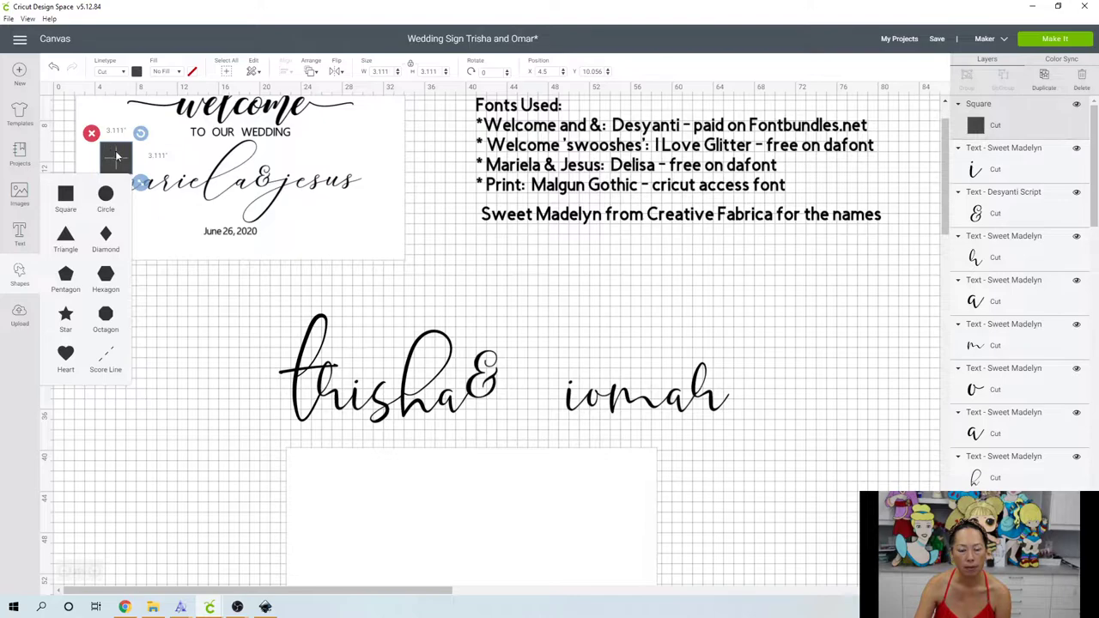
{"action": "left_click_drag", "start_coordinate": [119, 155], "coordinate": [556, 394]}
{"action": "left_click", "coordinate": [552, 327]}
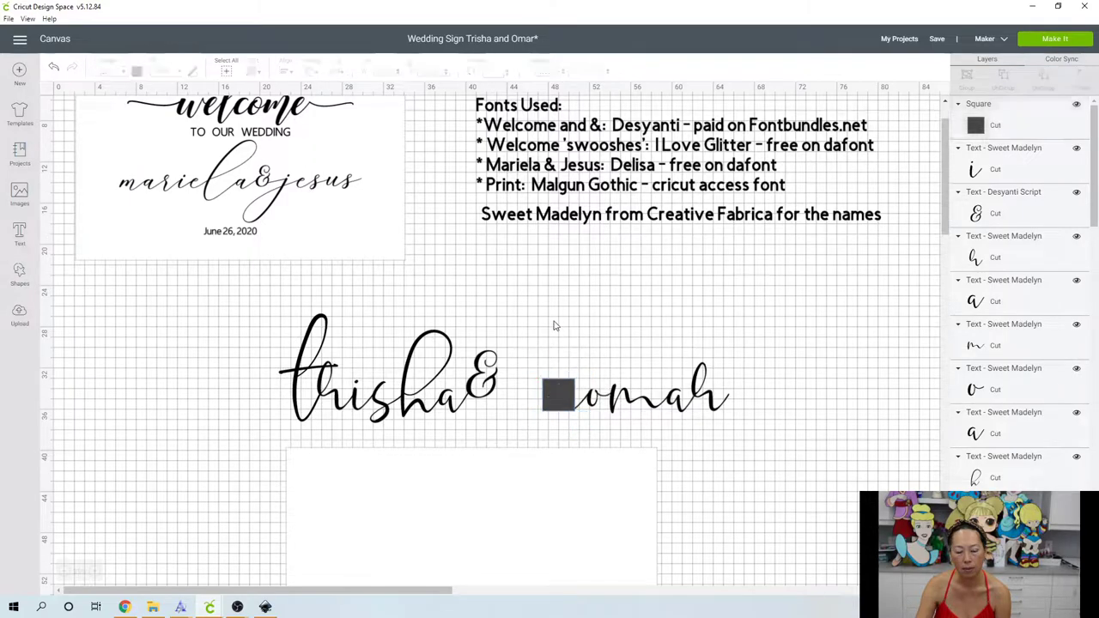
{"action": "left_click", "coordinate": [559, 400]}
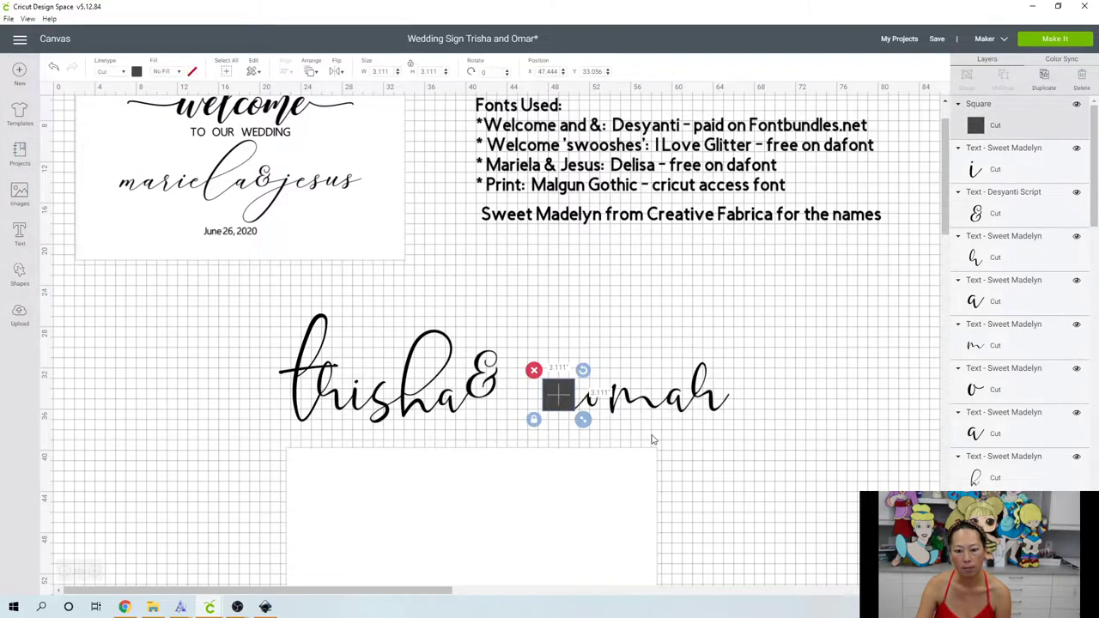
{"action": "left_click", "coordinate": [614, 338]}
{"action": "left_click", "coordinate": [562, 388]}
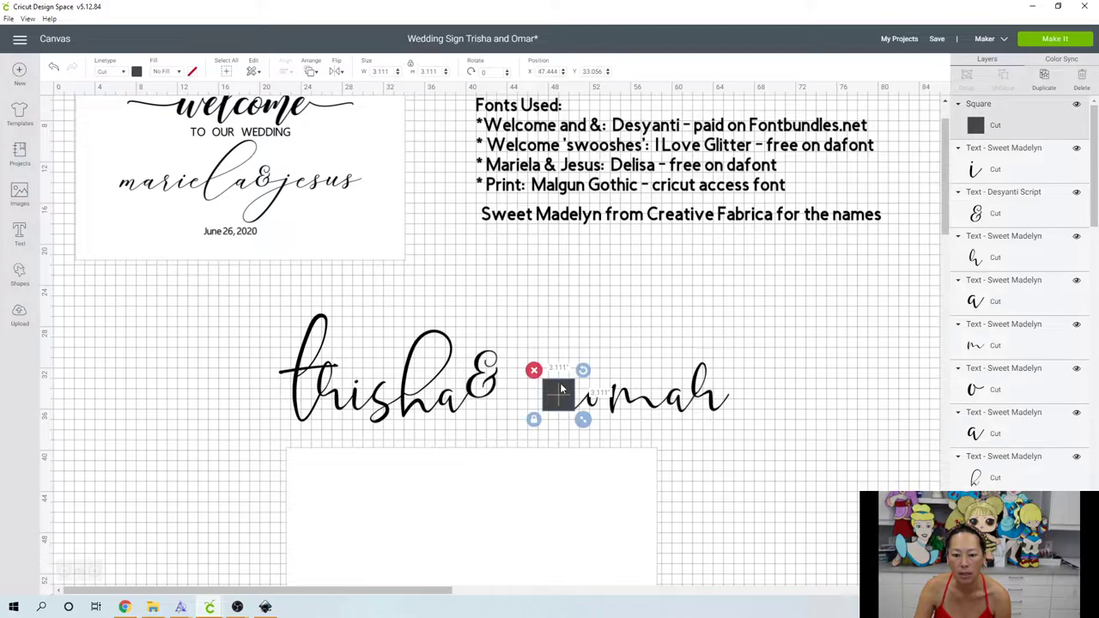
{"action": "left_click_drag", "start_coordinate": [560, 395], "coordinate": [571, 335]}
{"action": "left_click", "coordinate": [563, 363]}
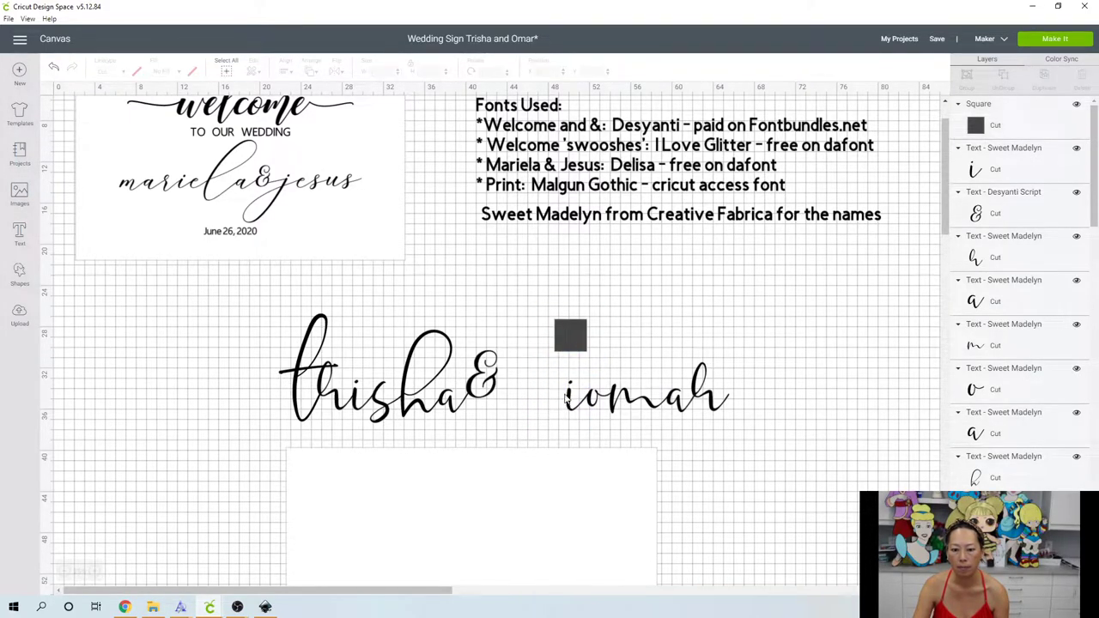
{"action": "left_click", "coordinate": [569, 400]}
{"action": "left_click_drag", "start_coordinate": [569, 400], "coordinate": [581, 341]}
{"action": "left_click_drag", "start_coordinate": [568, 290], "coordinate": [590, 348]}
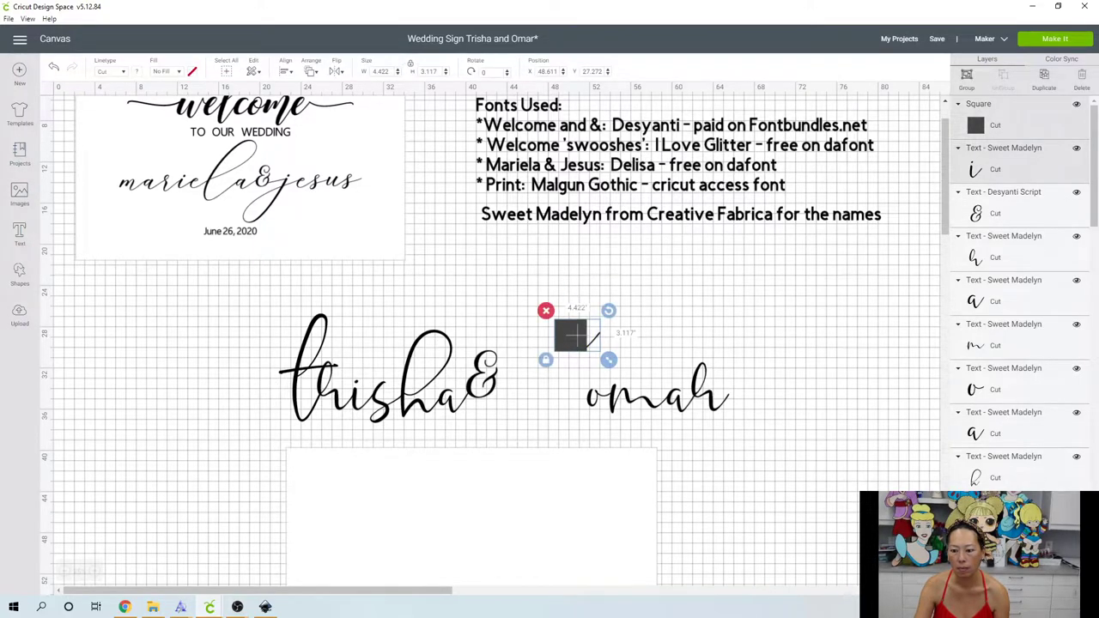
Slice the i with the square, attach its tail stroke to 'omar', and butt 'omar' against 'Trisha&'.
{"action": "left_click", "coordinate": [968, 597]}
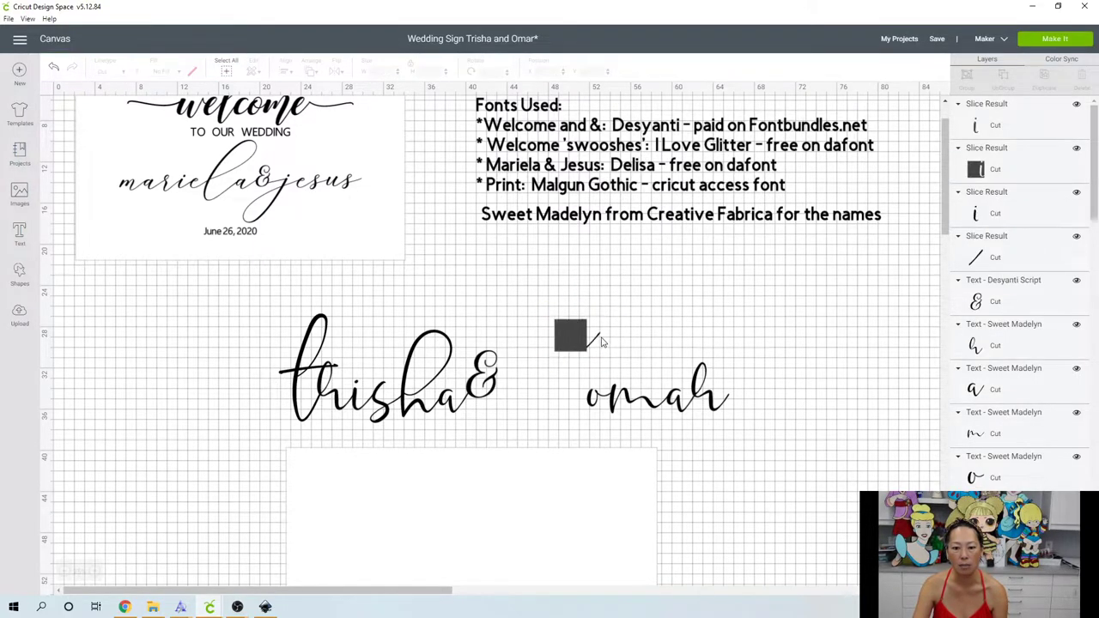
{"action": "left_click_drag", "start_coordinate": [599, 341], "coordinate": [589, 401]}
{"action": "left_click", "coordinate": [555, 407]}
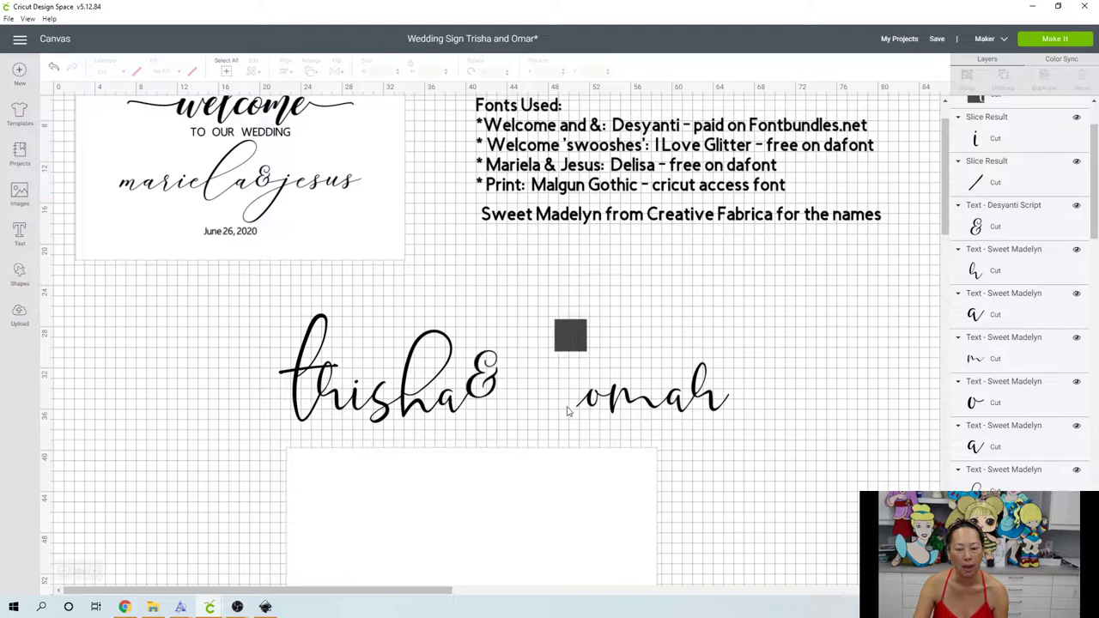
{"action": "left_click", "coordinate": [578, 411]}
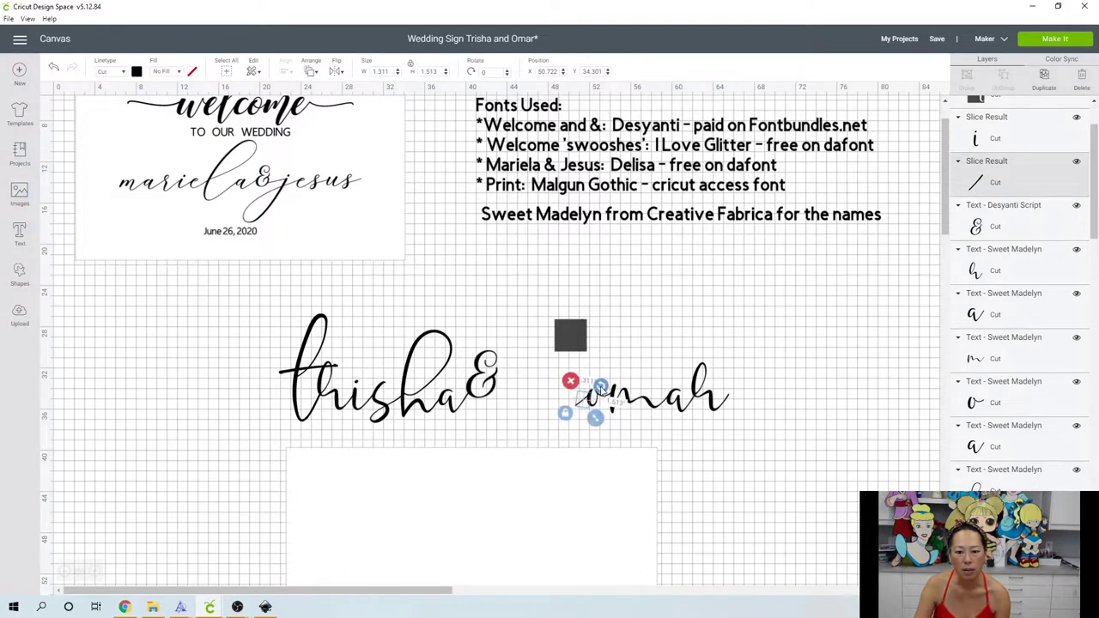
{"action": "left_click", "coordinate": [562, 378]}
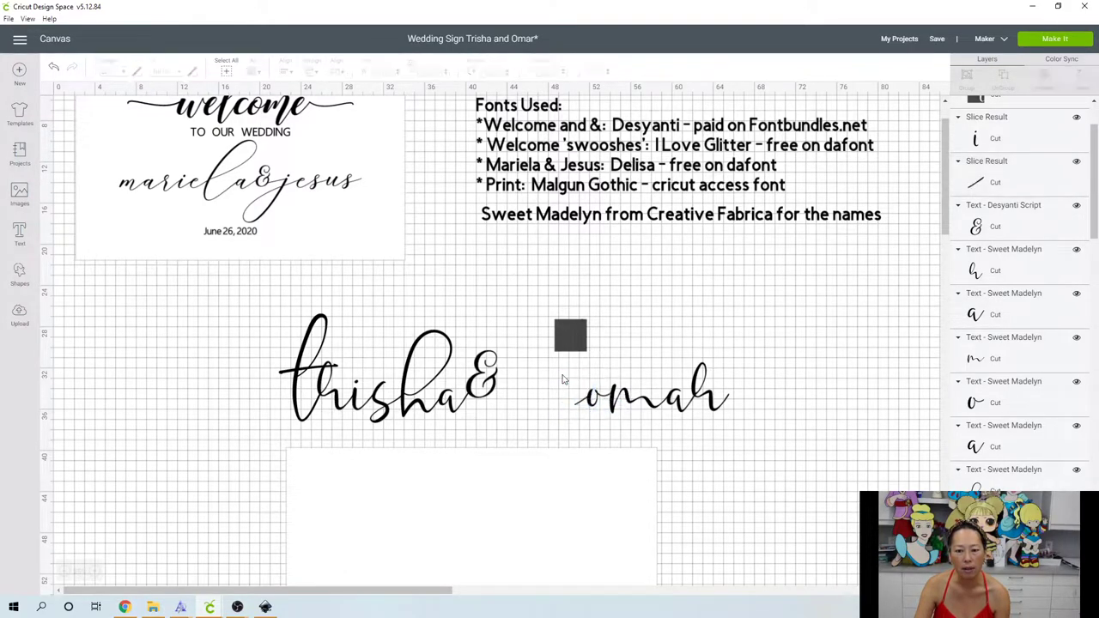
{"action": "left_click_drag", "start_coordinate": [560, 382], "coordinate": [753, 436]}
{"action": "left_click_drag", "start_coordinate": [697, 405], "coordinate": [627, 411]}
Tidy the spacing by nudging the & and the a of Trisha.
{"action": "left_click_drag", "start_coordinate": [470, 394], "coordinate": [469, 419]}
{"action": "left_click", "coordinate": [557, 429]}
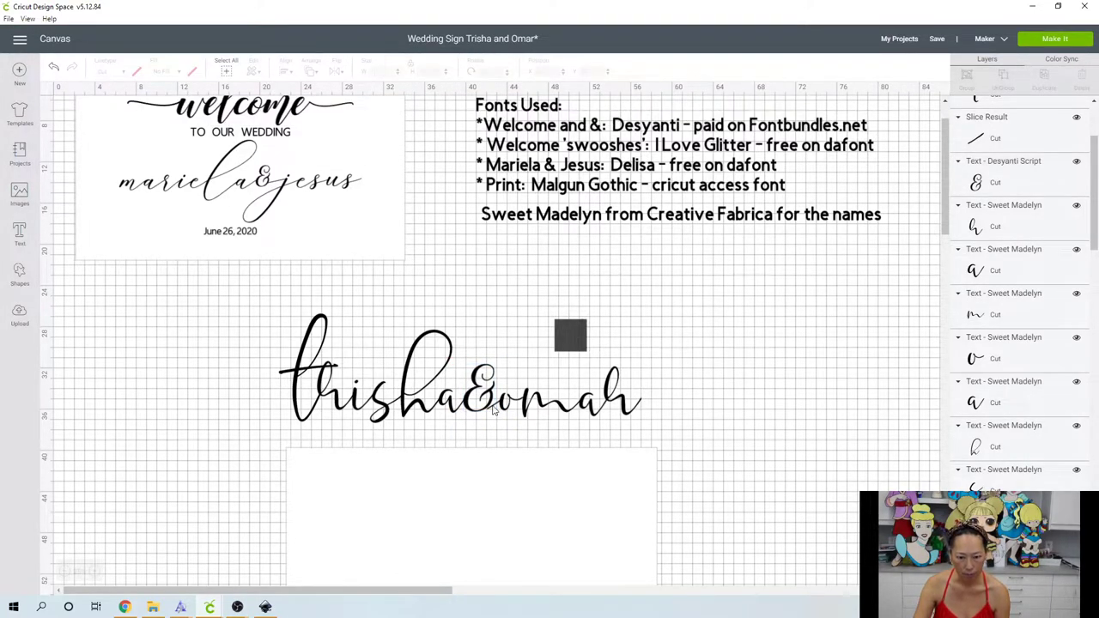
{"action": "left_click", "coordinate": [494, 411]}
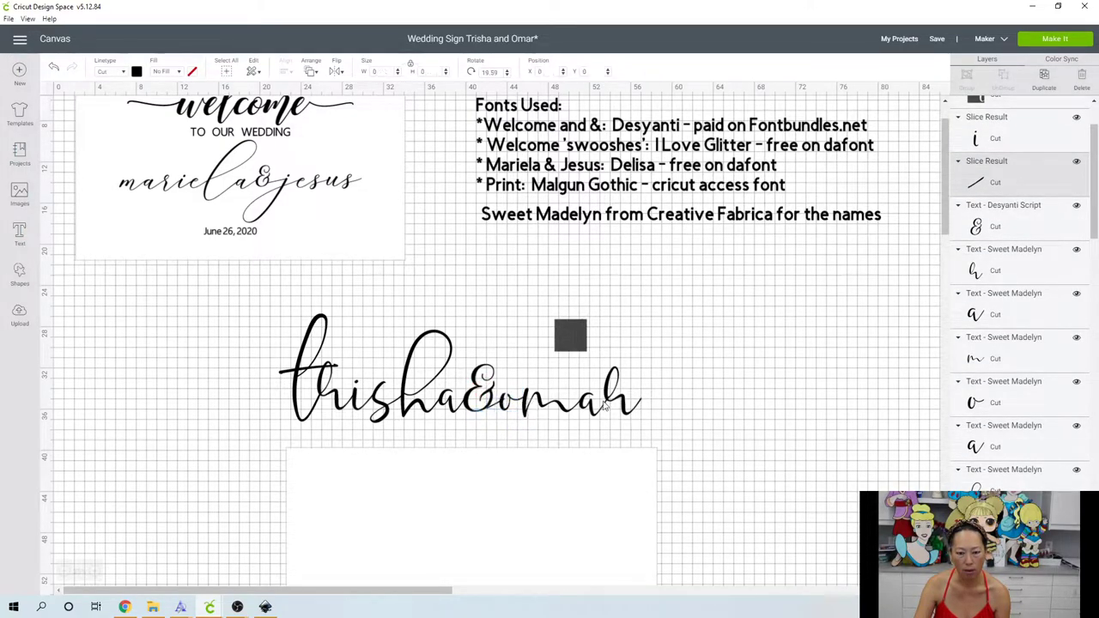
{"action": "left_click", "coordinate": [696, 438]}
{"action": "left_click_drag", "start_coordinate": [677, 437], "coordinate": [521, 402]}
{"action": "left_click", "coordinate": [677, 401]}
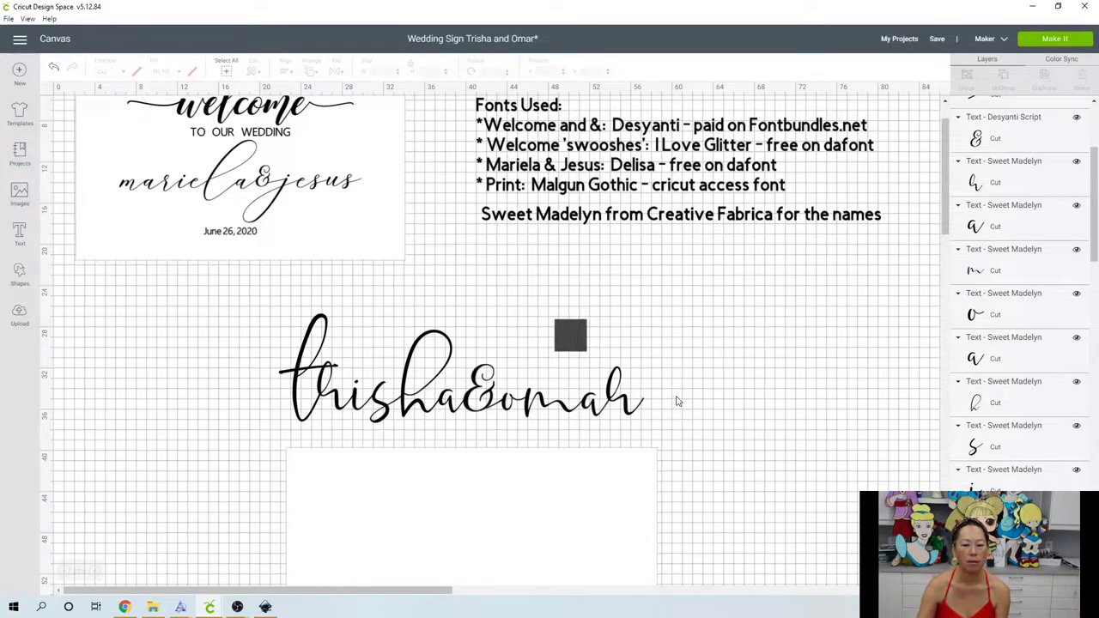
{"action": "left_click", "coordinate": [474, 413]}
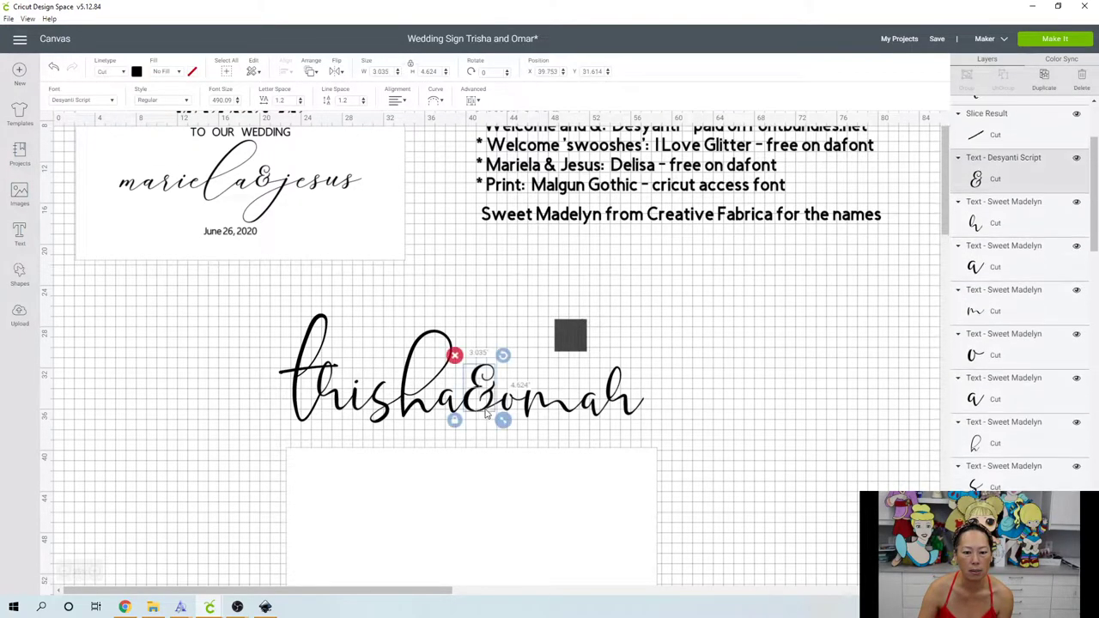
{"action": "left_click_drag", "start_coordinate": [470, 420], "coordinate": [469, 422]}
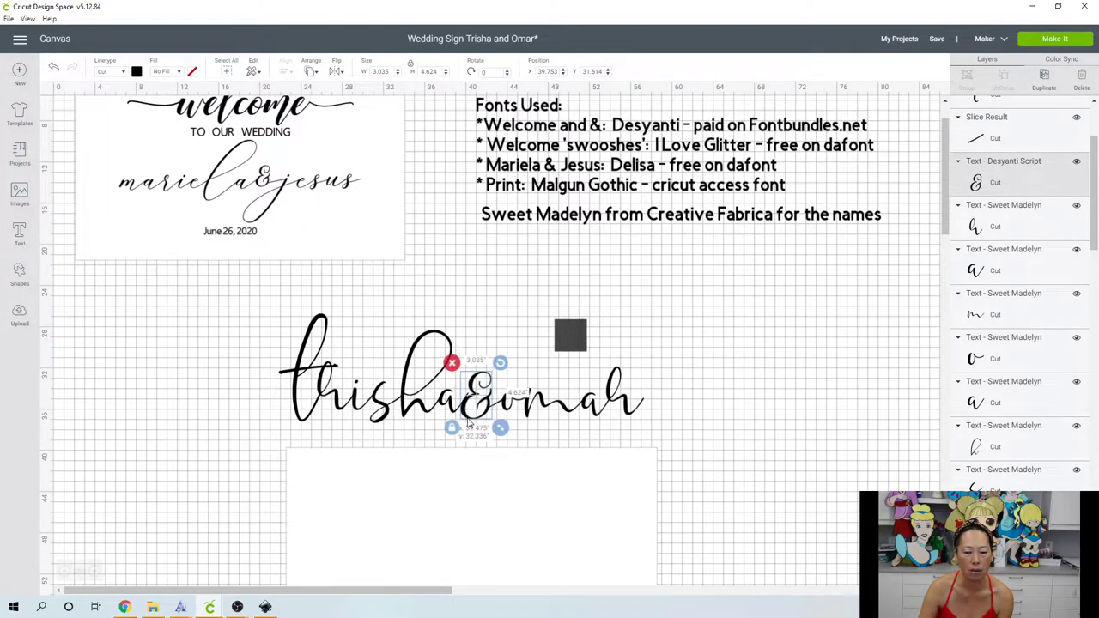
{"action": "left_click", "coordinate": [448, 401]}
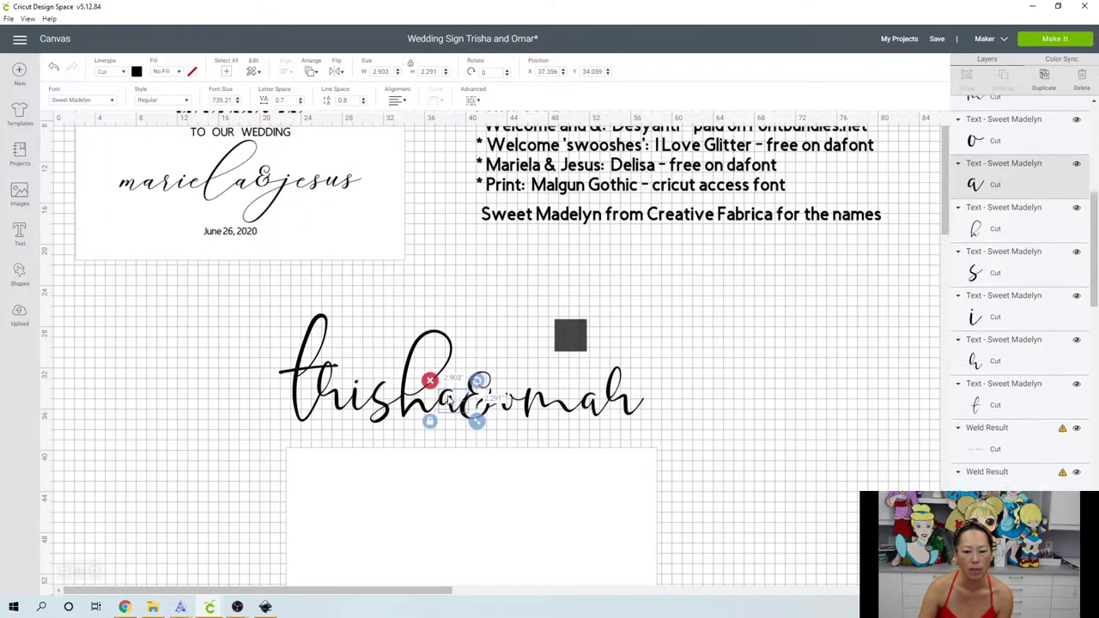
{"action": "left_click_drag", "start_coordinate": [447, 400], "coordinate": [481, 388]}
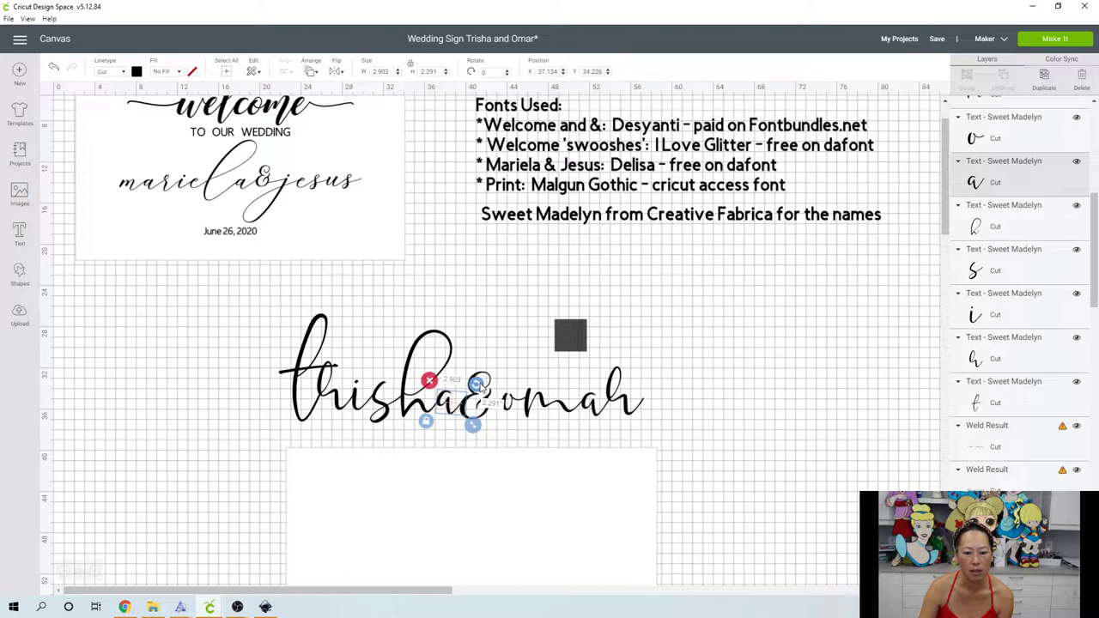
Delete the leftover square pieces.
{"action": "left_click", "coordinate": [709, 365]}
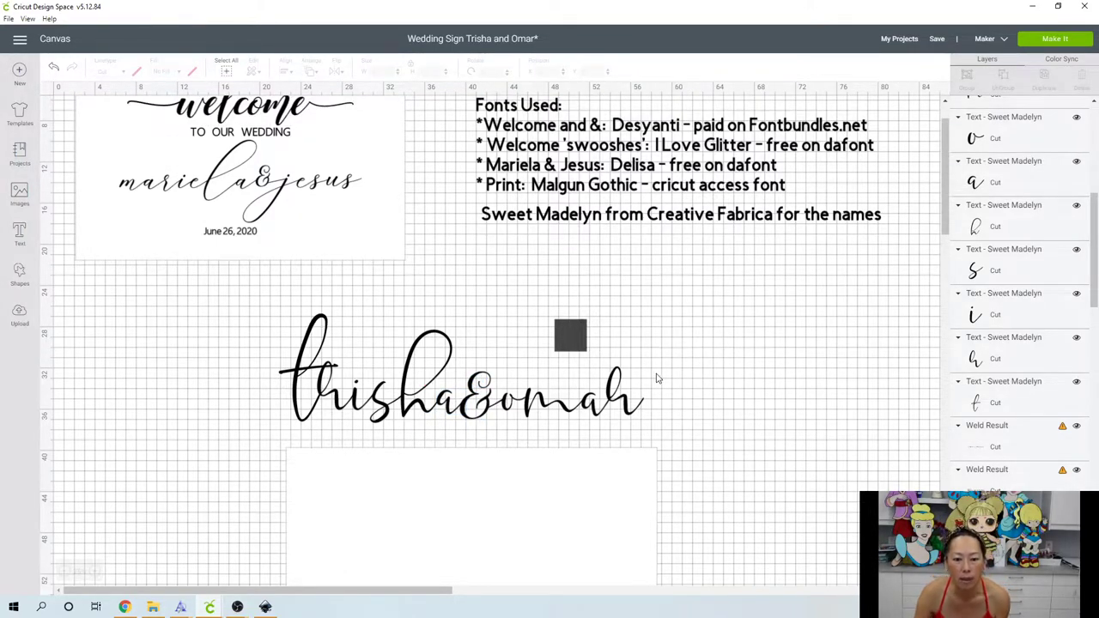
{"action": "left_click_drag", "start_coordinate": [539, 305], "coordinate": [599, 345]}
{"action": "key", "text": "Delete"}
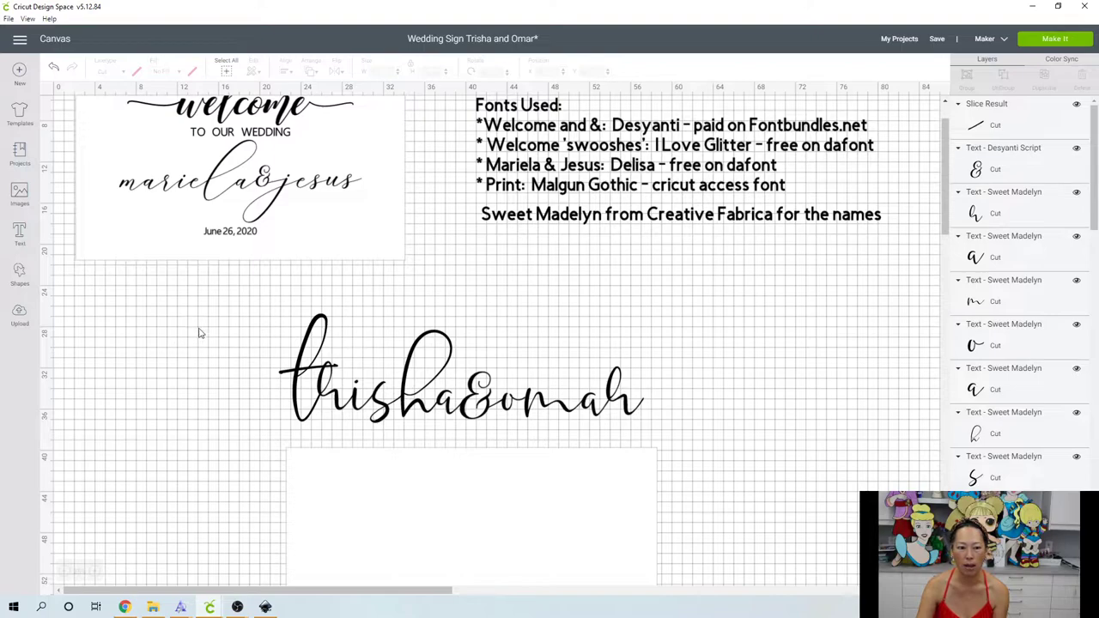
Move the Trisha&omar lettering onto the white panel, resized to 30.8 x 9.225 inches.
{"action": "left_click_drag", "start_coordinate": [218, 329], "coordinate": [668, 431]}
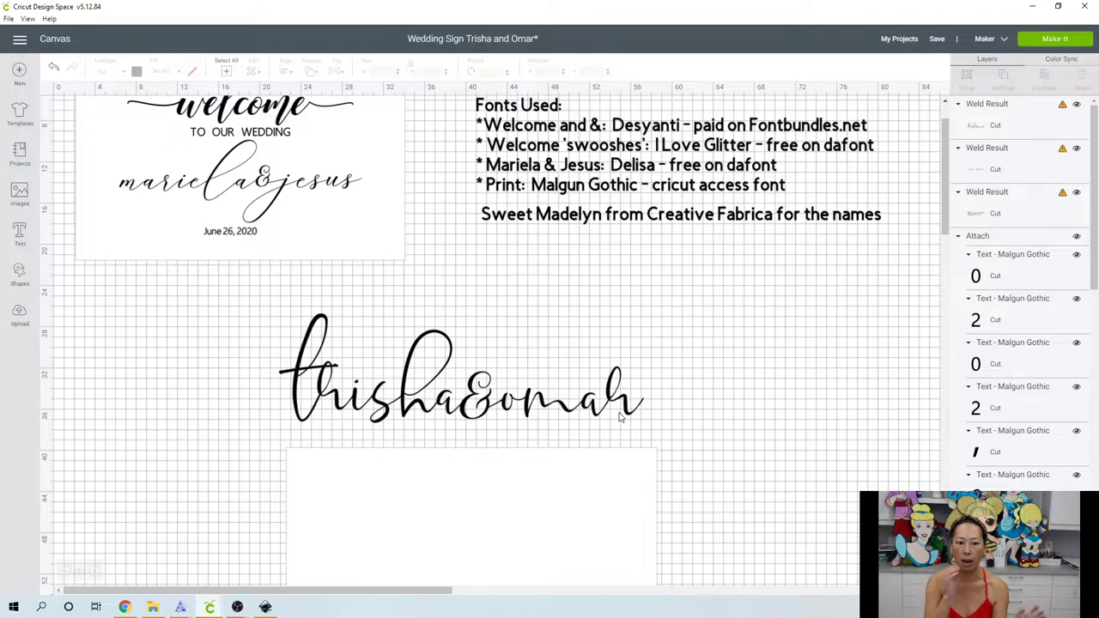
{"action": "scroll", "coordinate": [620, 416], "scroll_direction": "down", "scroll_amount": 3}
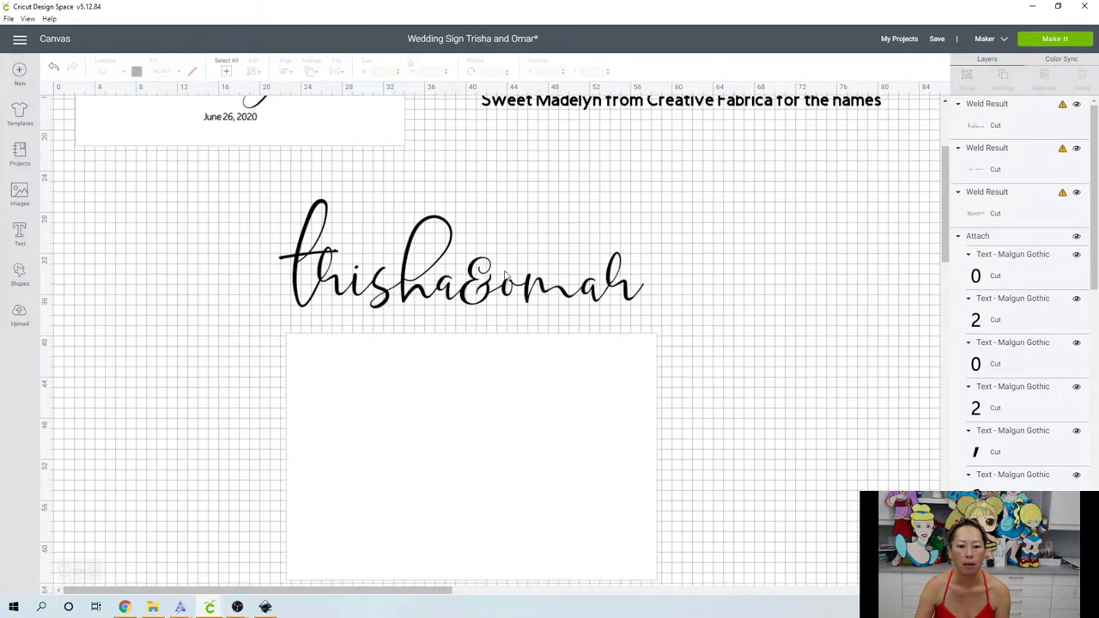
{"action": "left_click_drag", "start_coordinate": [486, 290], "coordinate": [566, 546]}
{"action": "left_click_drag", "start_coordinate": [659, 550], "coordinate": [612, 534]}
{"action": "left_click_drag", "start_coordinate": [496, 510], "coordinate": [512, 528]}
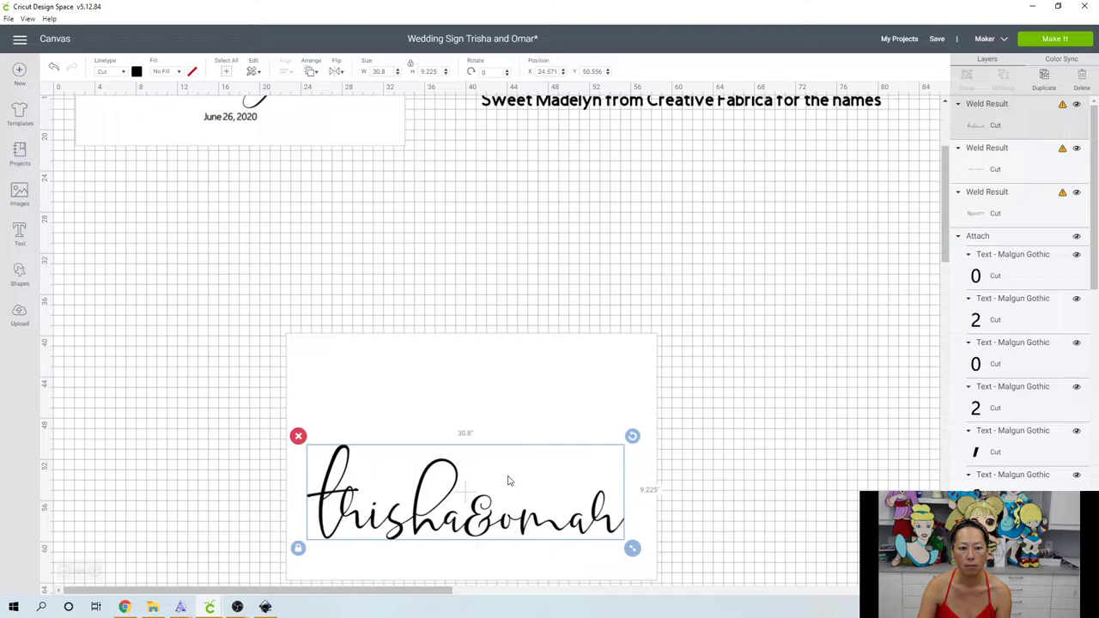
{"action": "scroll", "coordinate": [627, 367], "scroll_direction": "up", "scroll_amount": 3}
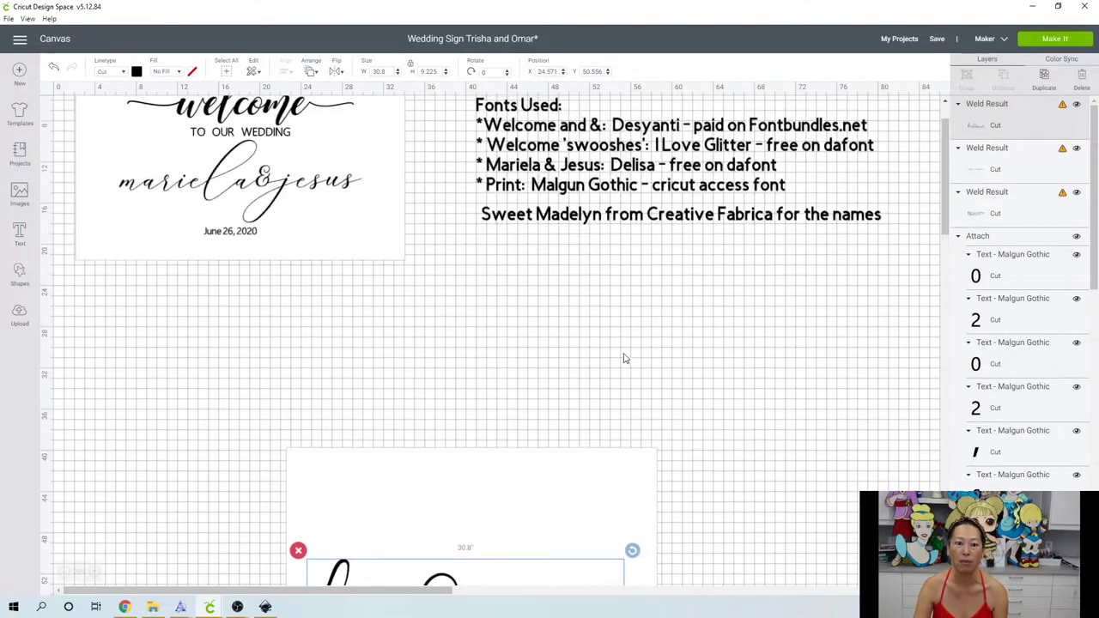
{"action": "scroll", "coordinate": [417, 224], "scroll_direction": "up", "scroll_amount": 1}
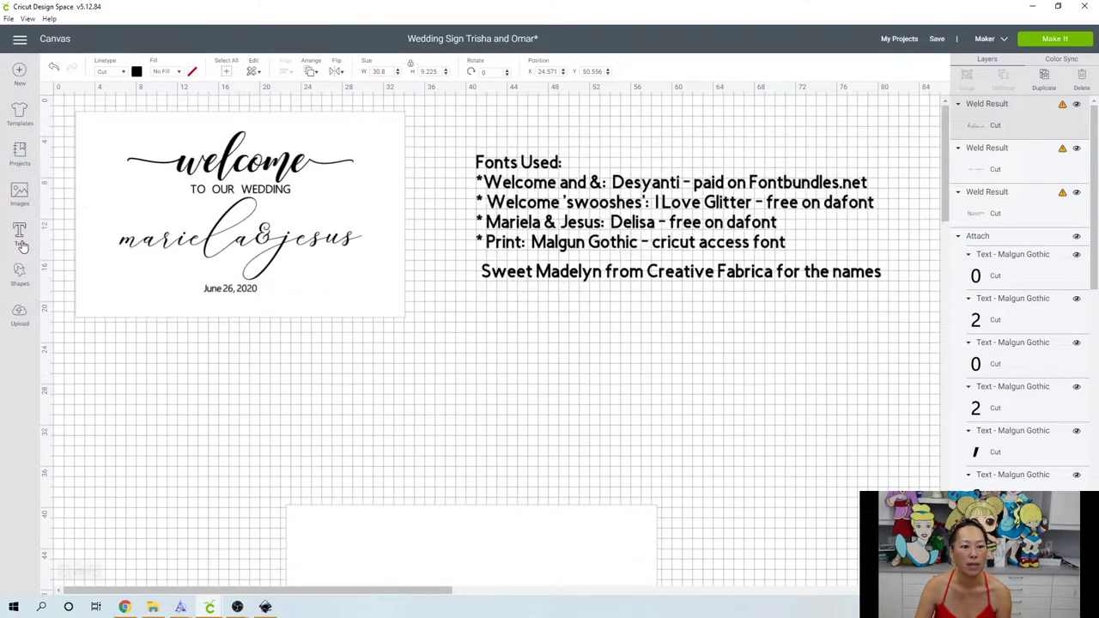
Add 'welcome' text, enlarge it to about 35 inches wide, and split it into letters.
{"action": "left_click", "coordinate": [19, 233]}
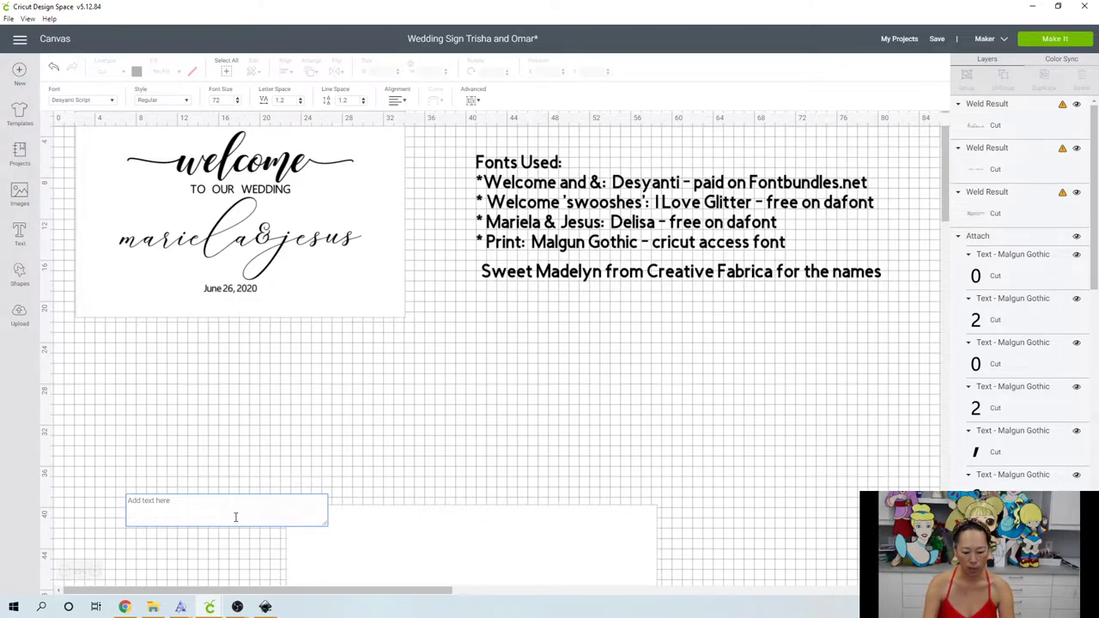
{"action": "type", "text": "welcome"}
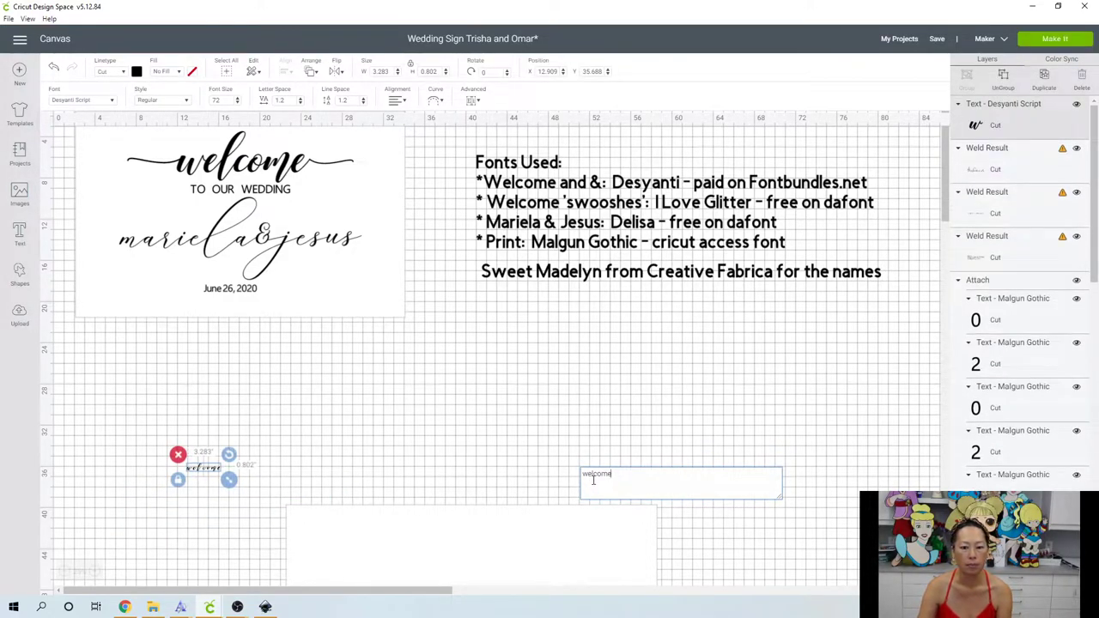
{"action": "left_click_drag", "start_coordinate": [230, 482], "coordinate": [436, 531]}
{"action": "left_click_drag", "start_coordinate": [340, 505], "coordinate": [509, 400]}
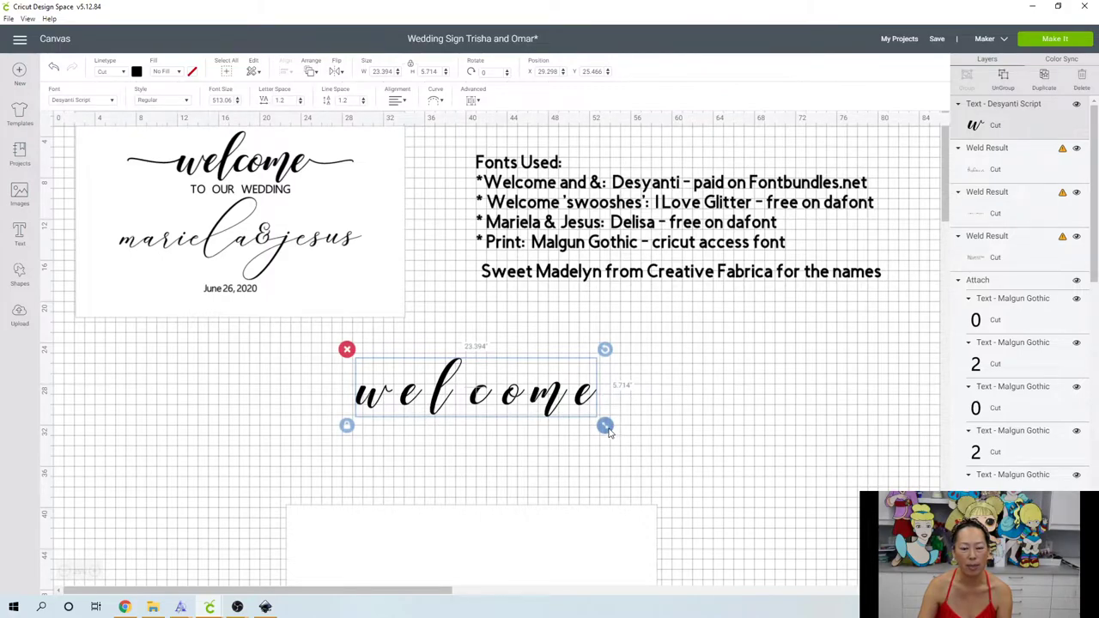
{"action": "left_click_drag", "start_coordinate": [608, 432], "coordinate": [732, 460]}
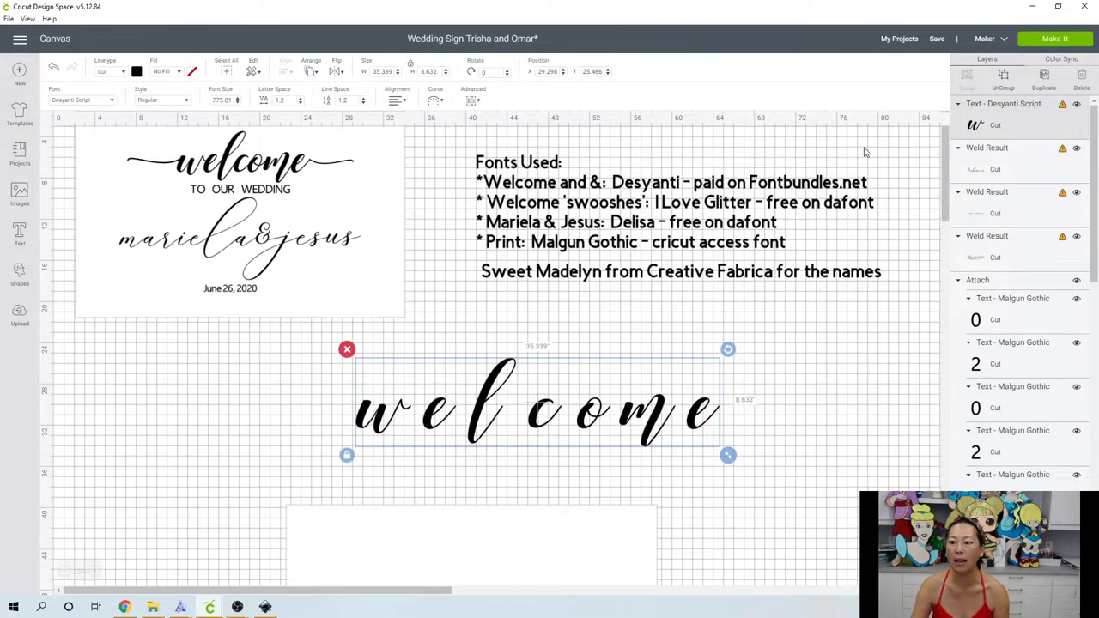
{"action": "left_click", "coordinate": [1005, 73]}
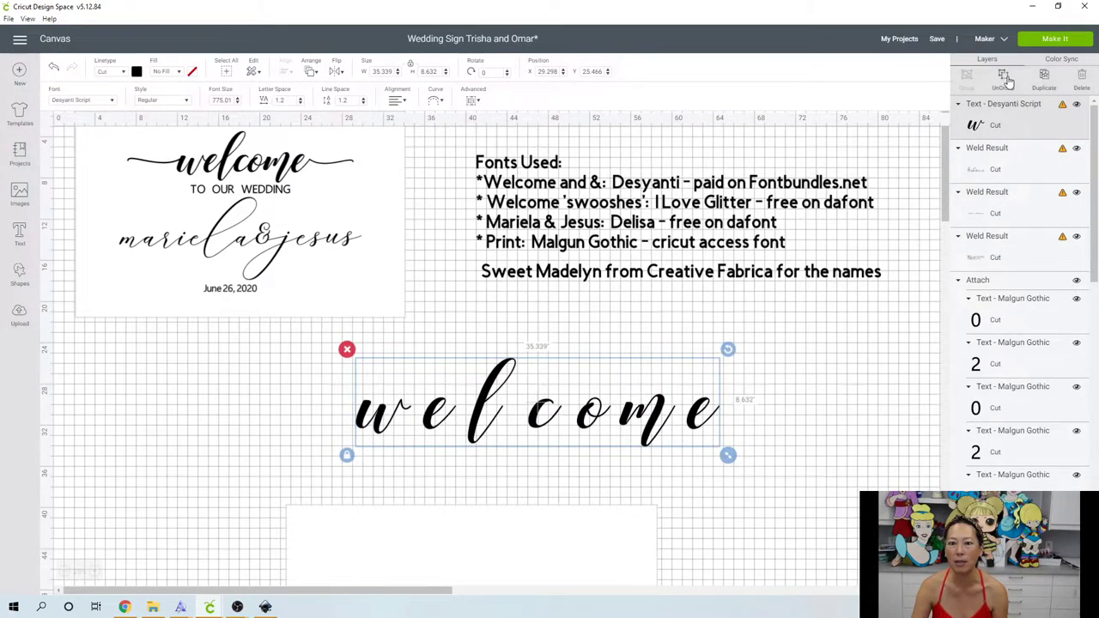
Close up the e, l and c letters toward the w.
{"action": "left_click", "coordinate": [449, 416]}
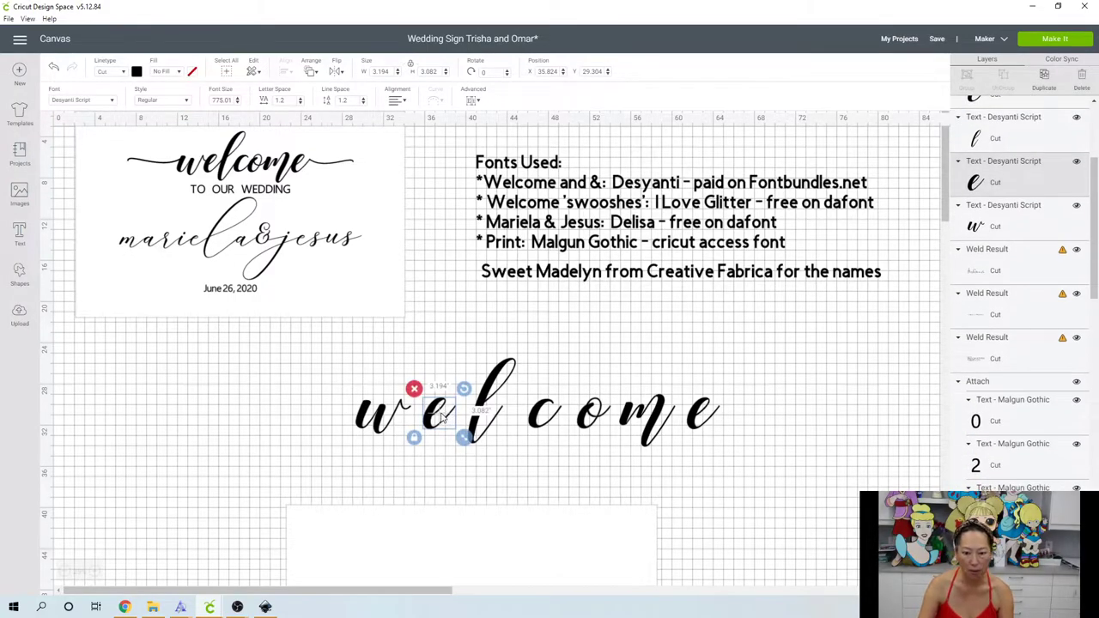
{"action": "key", "text": "Left"}
{"action": "key", "text": "Left"}
{"action": "key", "text": "Left"}
{"action": "key", "text": "Left"}
{"action": "key", "text": "Left"}
{"action": "key", "text": "Left"}
{"action": "key", "text": "Left"}
{"action": "key", "text": "Left"}
{"action": "key", "text": "Left"}
{"action": "key", "text": "Left"}
{"action": "key", "text": "Left"}
{"action": "key", "text": "Left"}
{"action": "key", "text": "Left"}
{"action": "key", "text": "Left"}
{"action": "key", "text": "Left"}
{"action": "key", "text": "Left"}
{"action": "key", "text": "Left"}
{"action": "key", "text": "Left"}
{"action": "key", "text": "Left"}
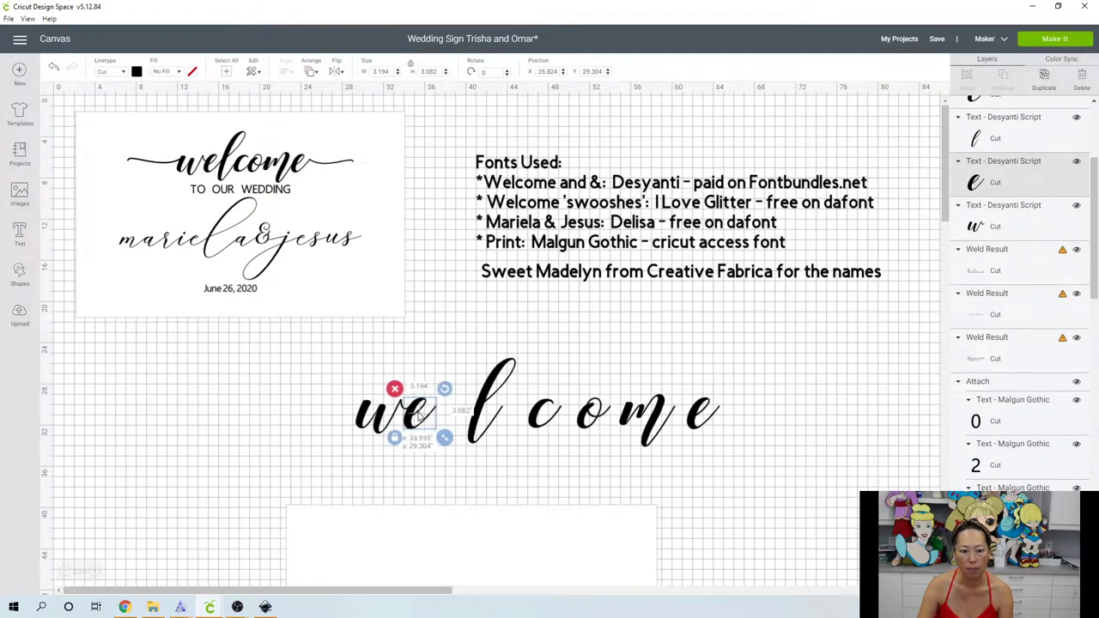
{"action": "left_click_drag", "start_coordinate": [487, 393], "coordinate": [469, 392]}
{"action": "key", "text": "Left"}
{"action": "key", "text": "Left"}
{"action": "key", "text": "Left"}
{"action": "key", "text": "Left"}
{"action": "key", "text": "Left"}
{"action": "key", "text": "Left"}
{"action": "key", "text": "Left"}
{"action": "key", "text": "Left"}
{"action": "key", "text": "Left"}
{"action": "key", "text": "Left"}
{"action": "key", "text": "Left"}
{"action": "key", "text": "Left"}
{"action": "key", "text": "Left"}
{"action": "key", "text": "Left"}
{"action": "key", "text": "Left"}
{"action": "key", "text": "Left"}
{"action": "key", "text": "Left"}
{"action": "key", "text": "Left"}
{"action": "key", "text": "Left"}
{"action": "key", "text": "Left"}
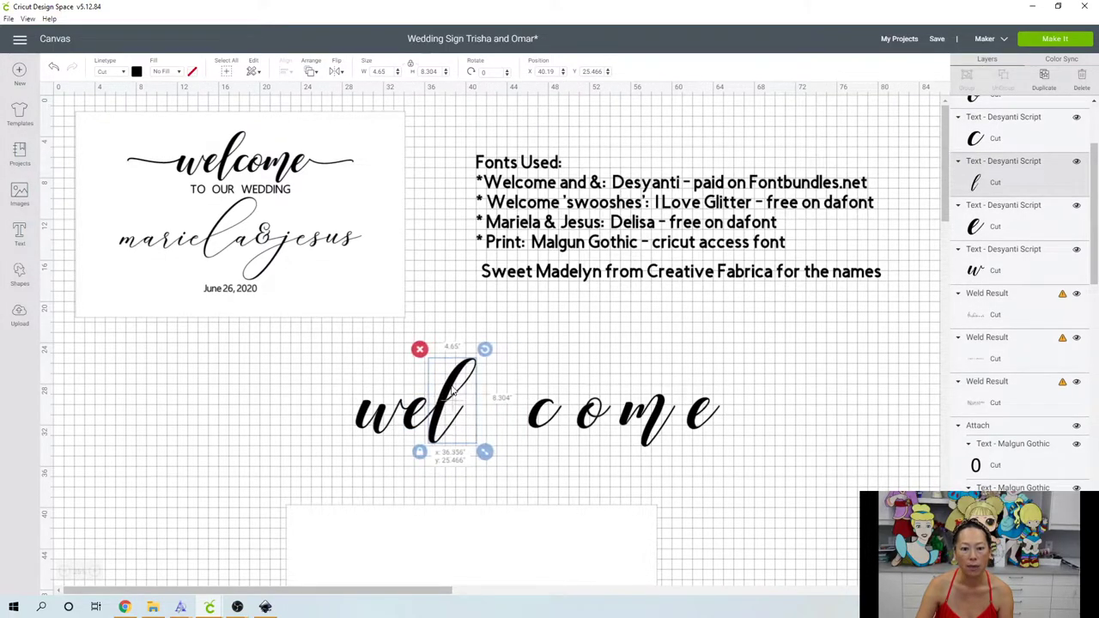
{"action": "left_click_drag", "start_coordinate": [527, 418], "coordinate": [459, 406]}
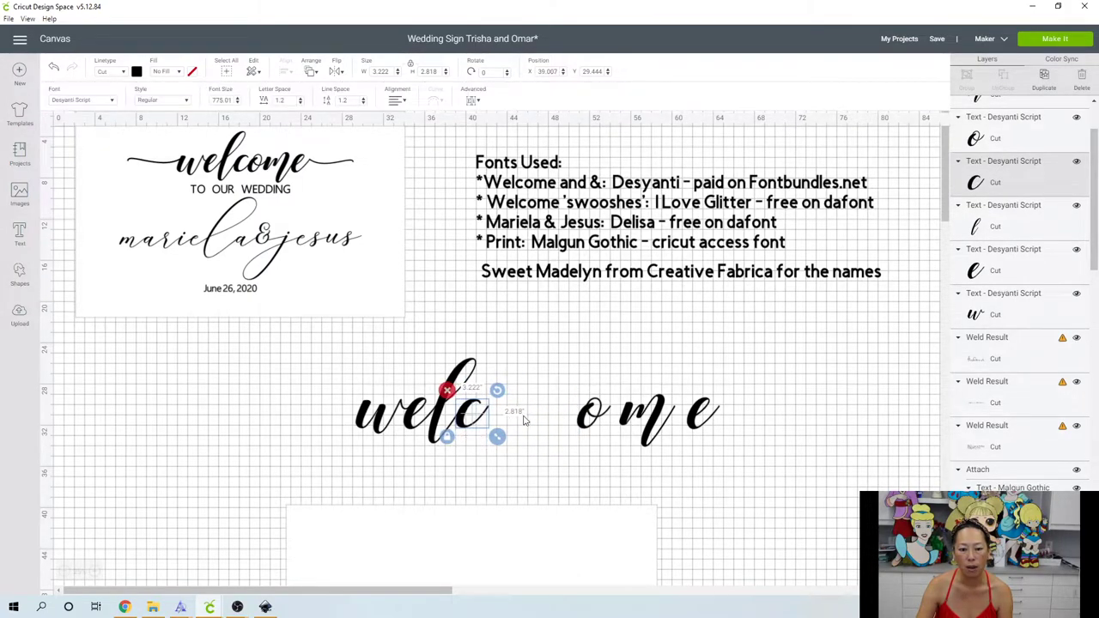
Slide the o, m and final e into place and weld all letters into one 'welcome'.
{"action": "left_click", "coordinate": [584, 425]}
{"action": "left_click_drag", "start_coordinate": [550, 412], "coordinate": [492, 415]}
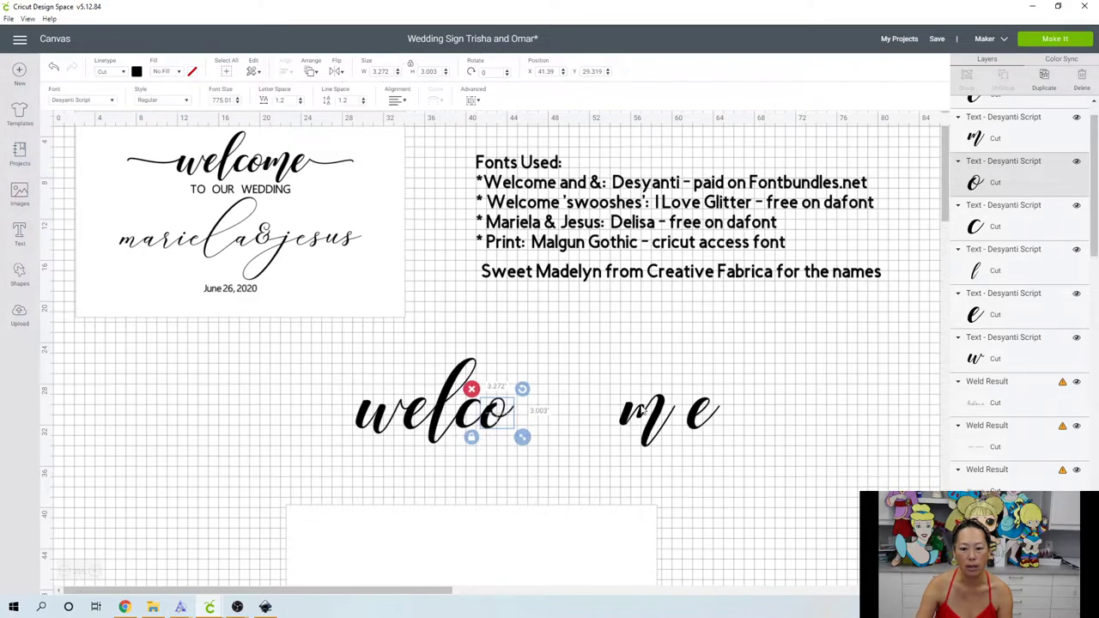
{"action": "left_click", "coordinate": [653, 419]}
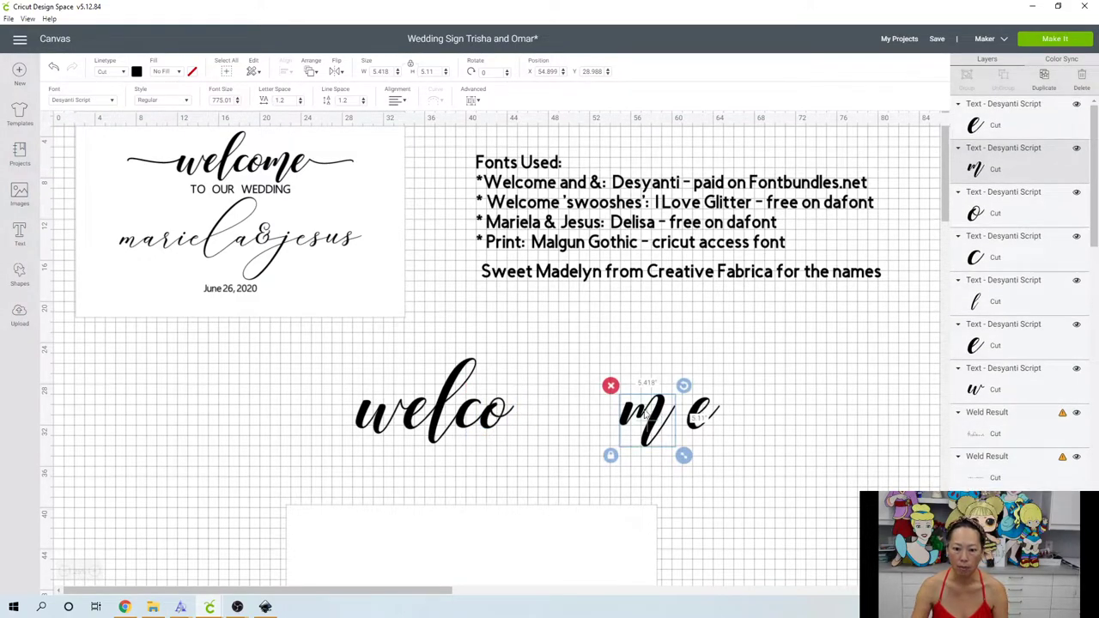
{"action": "left_click_drag", "start_coordinate": [645, 414], "coordinate": [546, 396]}
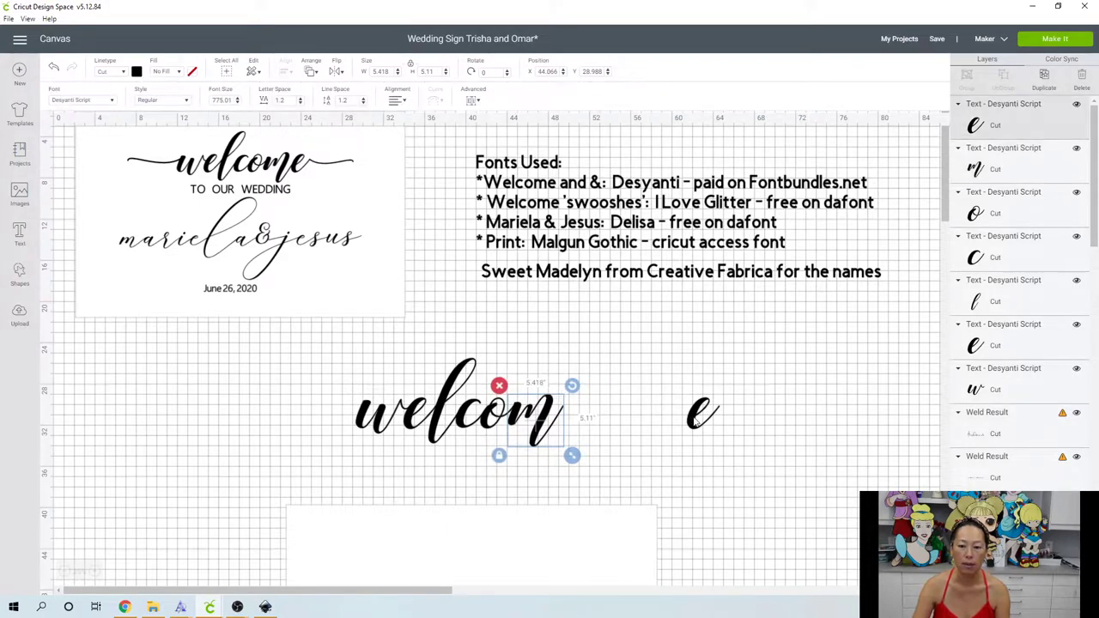
{"action": "left_click_drag", "start_coordinate": [698, 420], "coordinate": [566, 414]}
{"action": "left_click", "coordinate": [695, 413]}
{"action": "left_click_drag", "start_coordinate": [314, 395], "coordinate": [630, 464]}
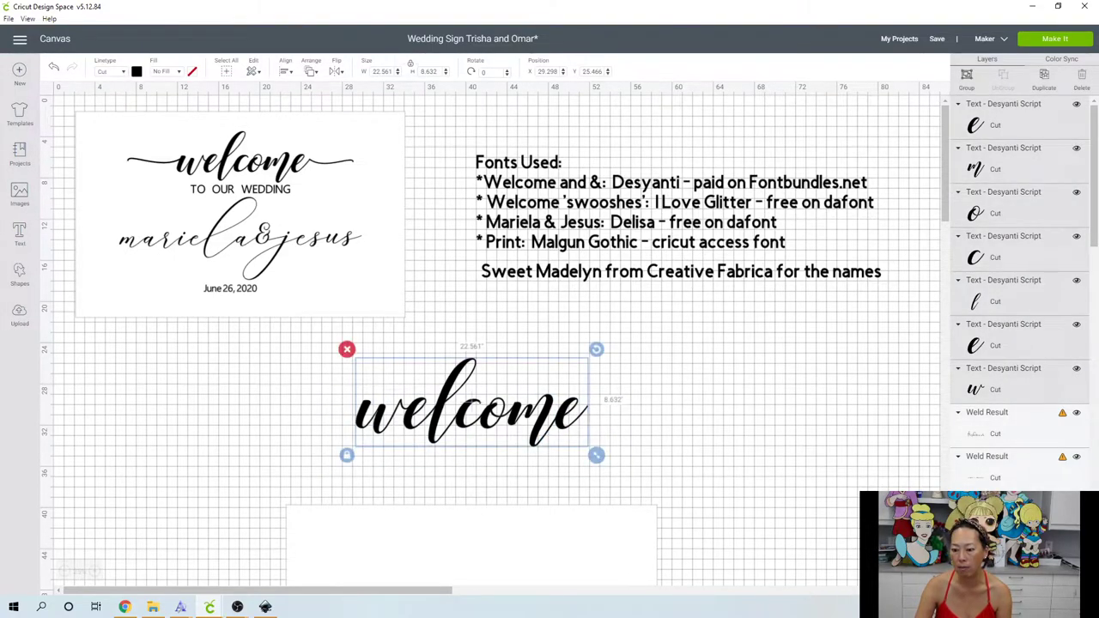
{"action": "left_click", "coordinate": [994, 577]}
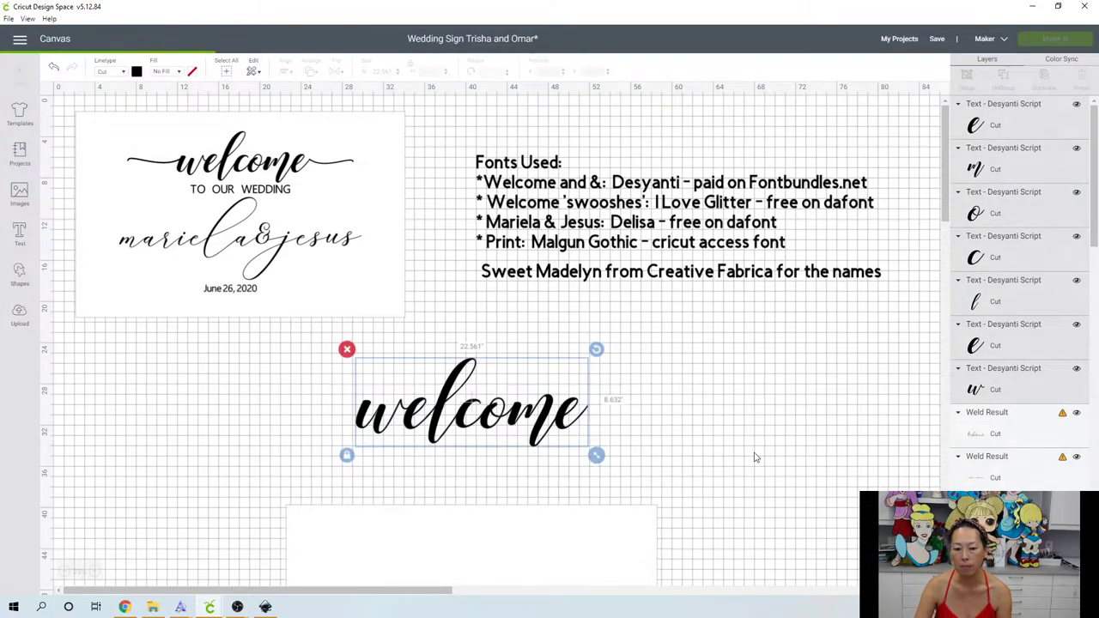
Create a new I Love Glitter text containing the swoosh glyphs below 'welcome'.
{"action": "left_click", "coordinate": [20, 237]}
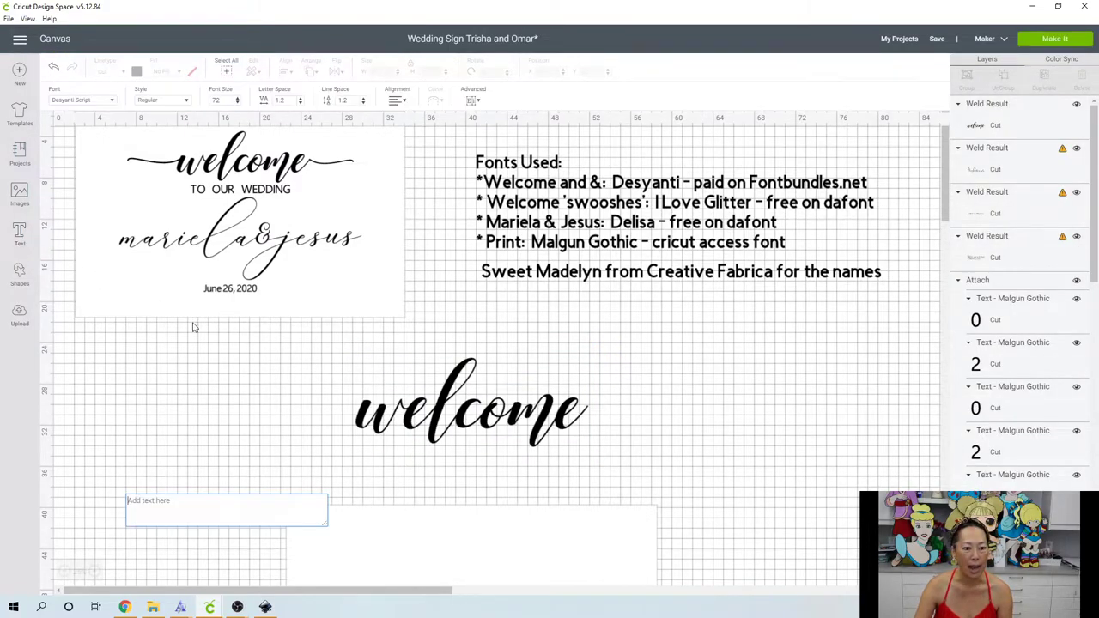
{"action": "left_click", "coordinate": [102, 103]}
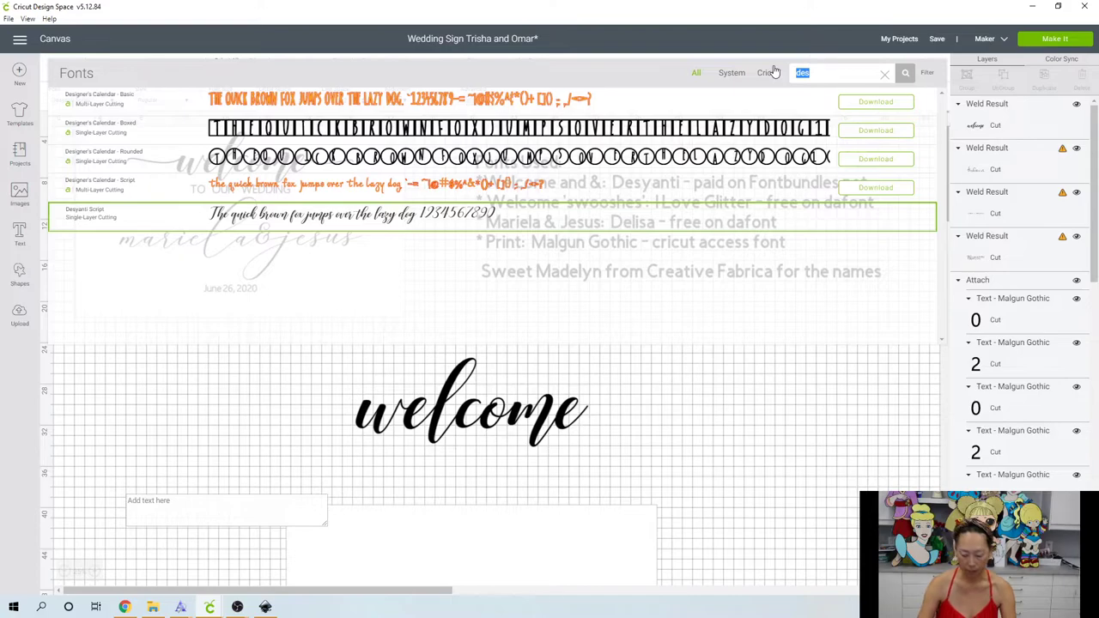
{"action": "type", "text": "i love"}
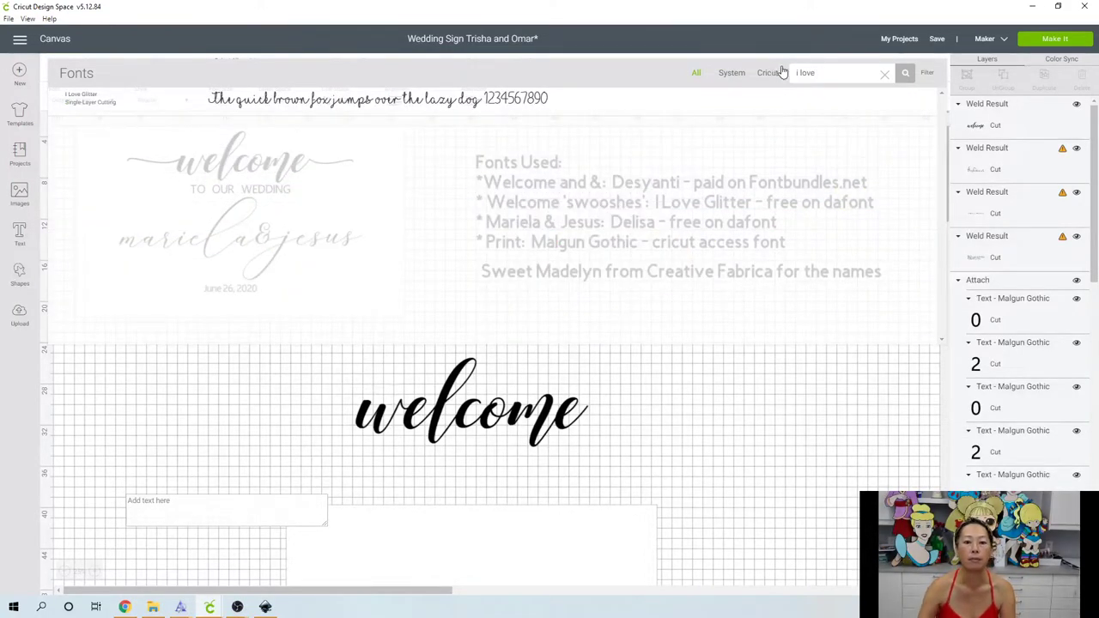
{"action": "left_click", "coordinate": [730, 99]}
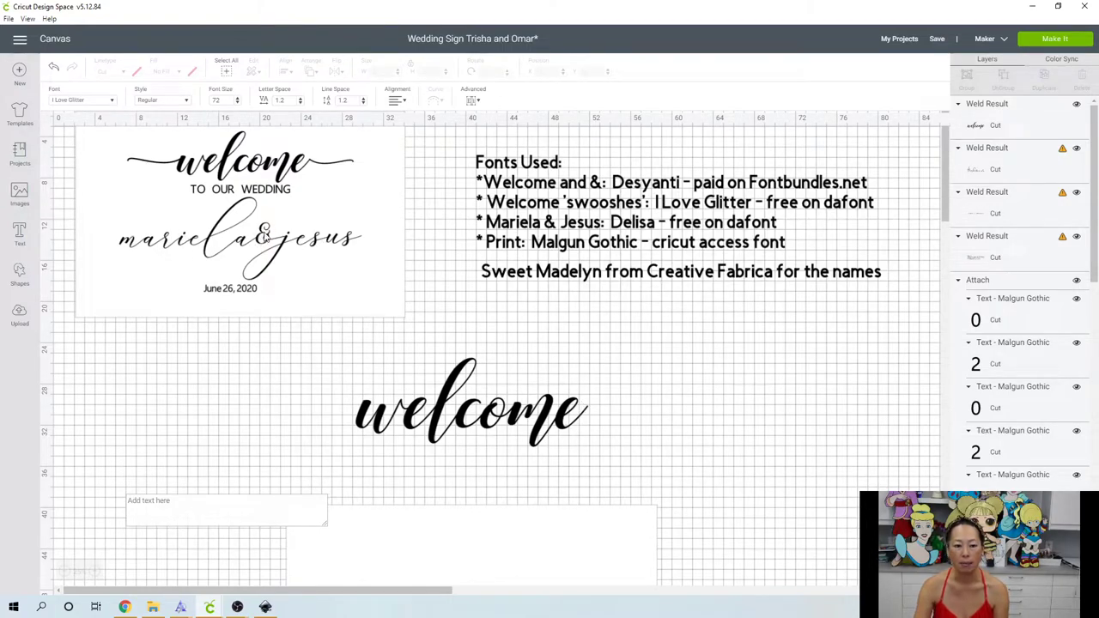
{"action": "left_click", "coordinate": [250, 513]}
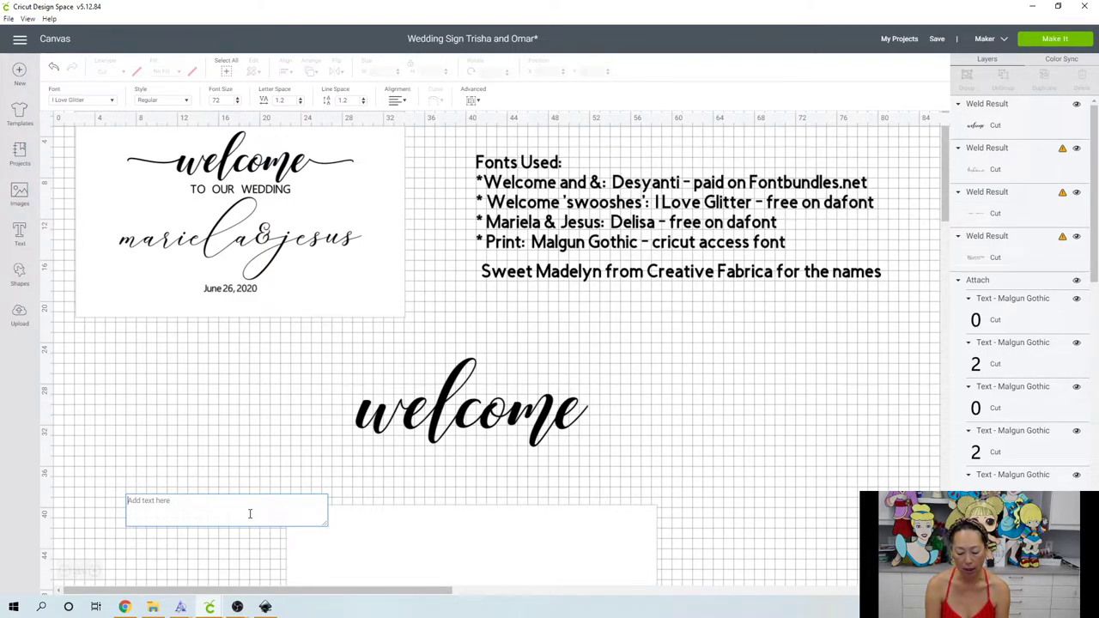
{"action": "left_click", "coordinate": [250, 514]}
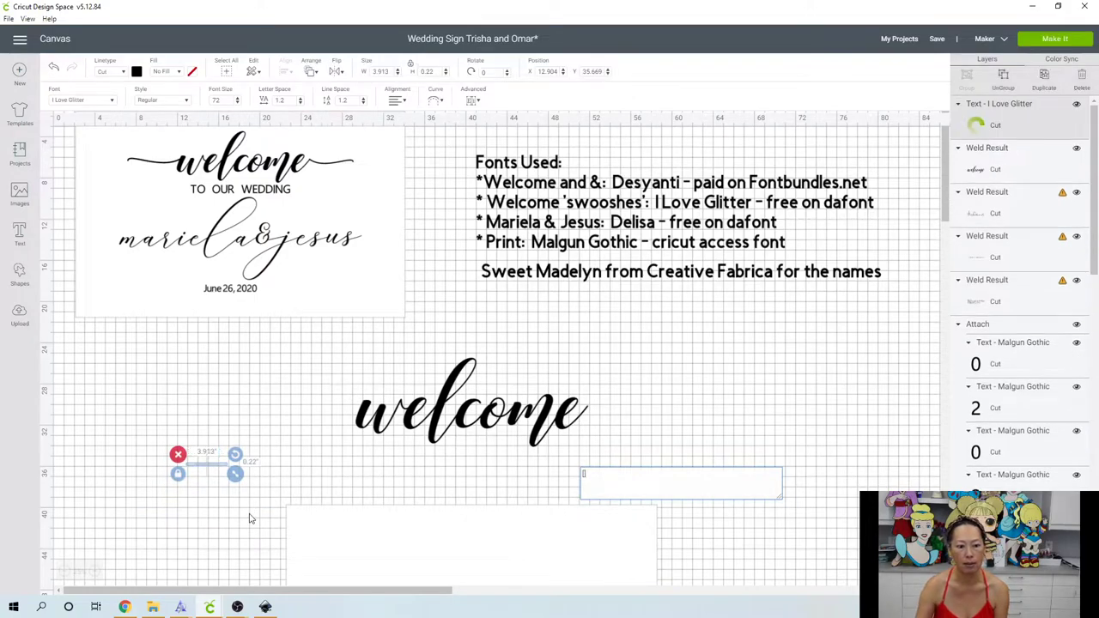
Resize the swoosh to about 19.4 inches wide (19.358 x 1.09 in).
{"action": "left_click_drag", "start_coordinate": [236, 474], "coordinate": [494, 594]}
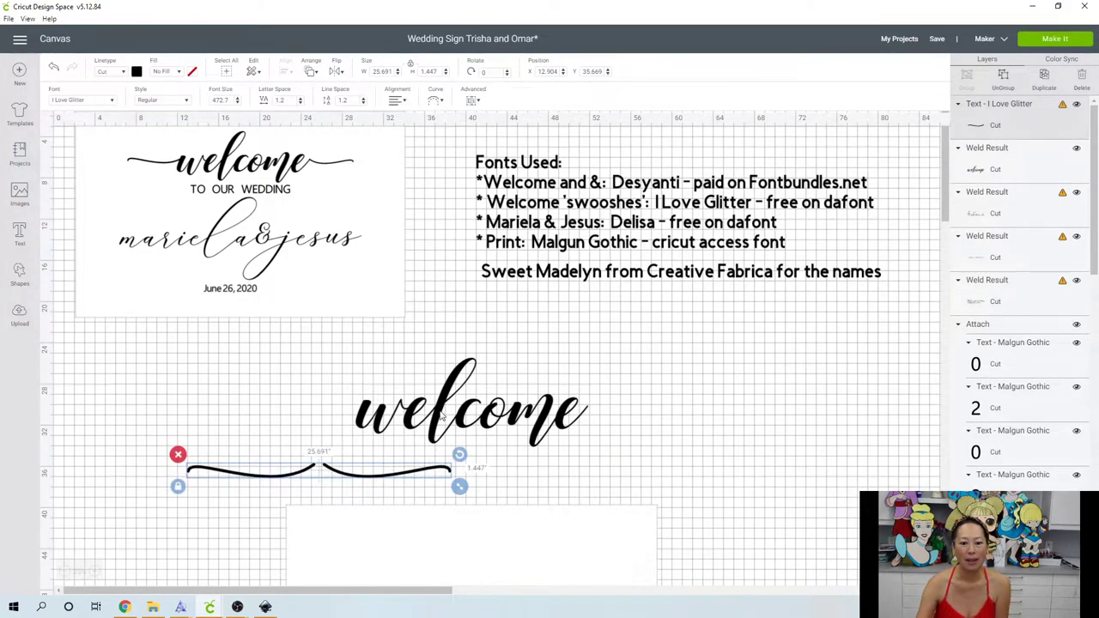
{"action": "left_click_drag", "start_coordinate": [459, 487], "coordinate": [429, 486]}
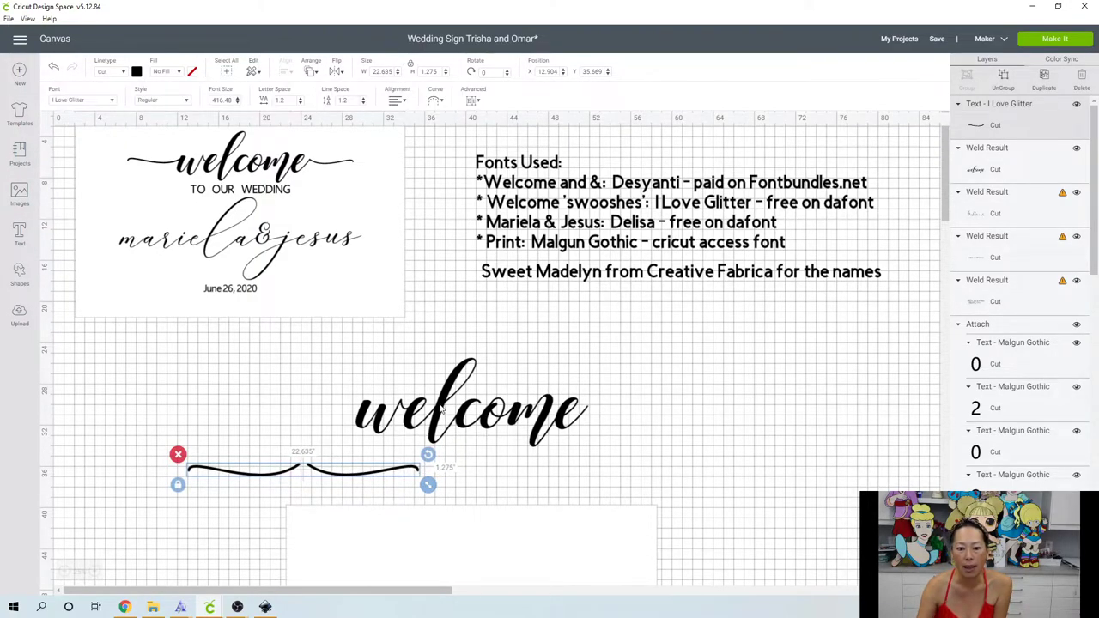
{"action": "left_click_drag", "start_coordinate": [431, 486], "coordinate": [394, 483]}
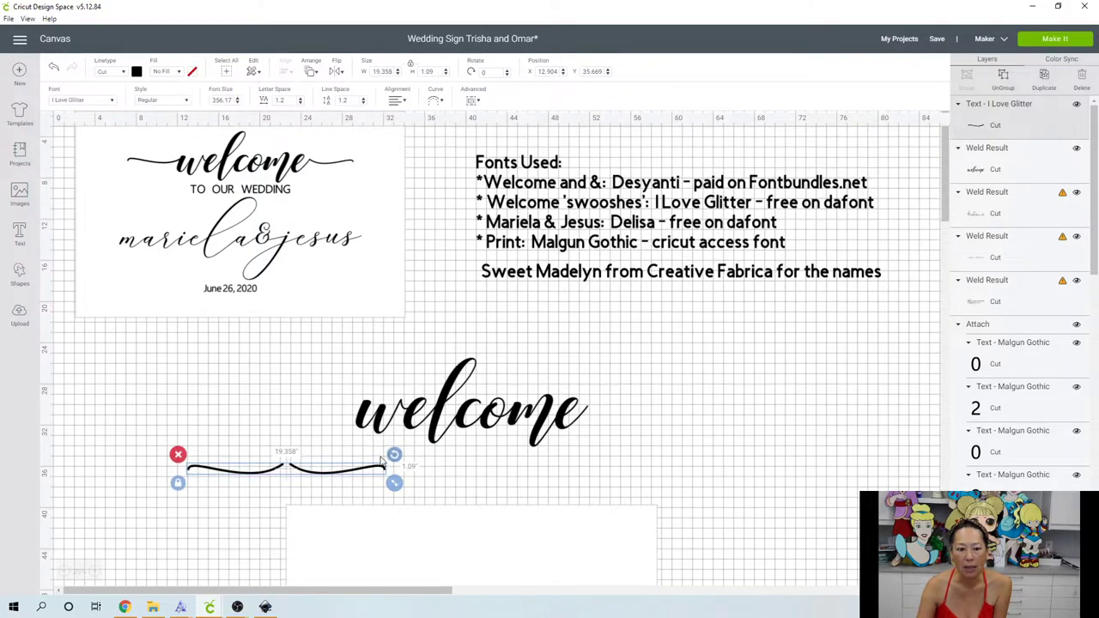
Ungroup the swoosh and move each half beside 'welcome'.
{"action": "left_click", "coordinate": [1003, 79]}
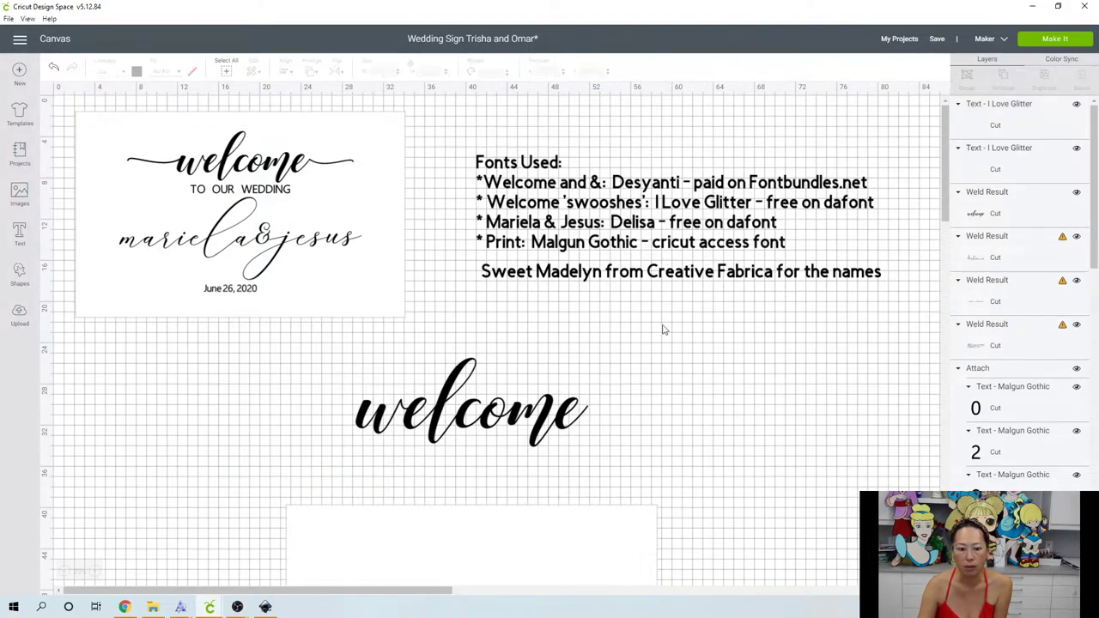
{"action": "left_click_drag", "start_coordinate": [339, 478], "coordinate": [634, 420]}
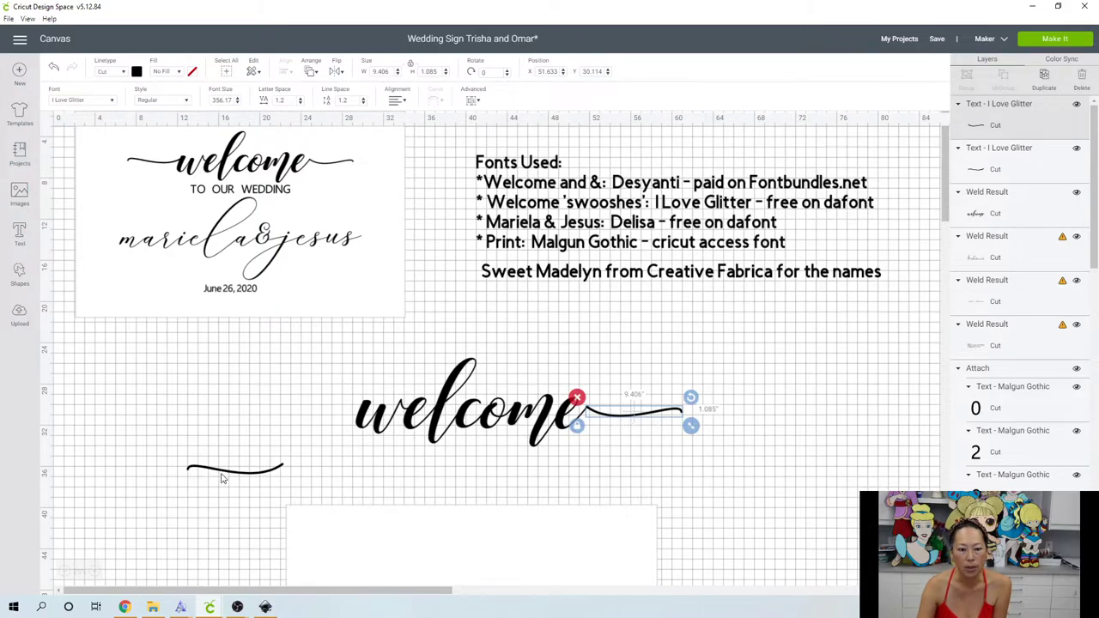
{"action": "left_click_drag", "start_coordinate": [222, 478], "coordinate": [633, 436]}
Scale both swoosh halves down slightly and tuck the left one against the w.
{"action": "left_click", "coordinate": [710, 466]}
{"action": "left_click_drag", "start_coordinate": [710, 466], "coordinate": [653, 392]}
{"action": "left_click_drag", "start_coordinate": [695, 450], "coordinate": [314, 413]}
{"action": "left_click", "coordinate": [615, 464]}
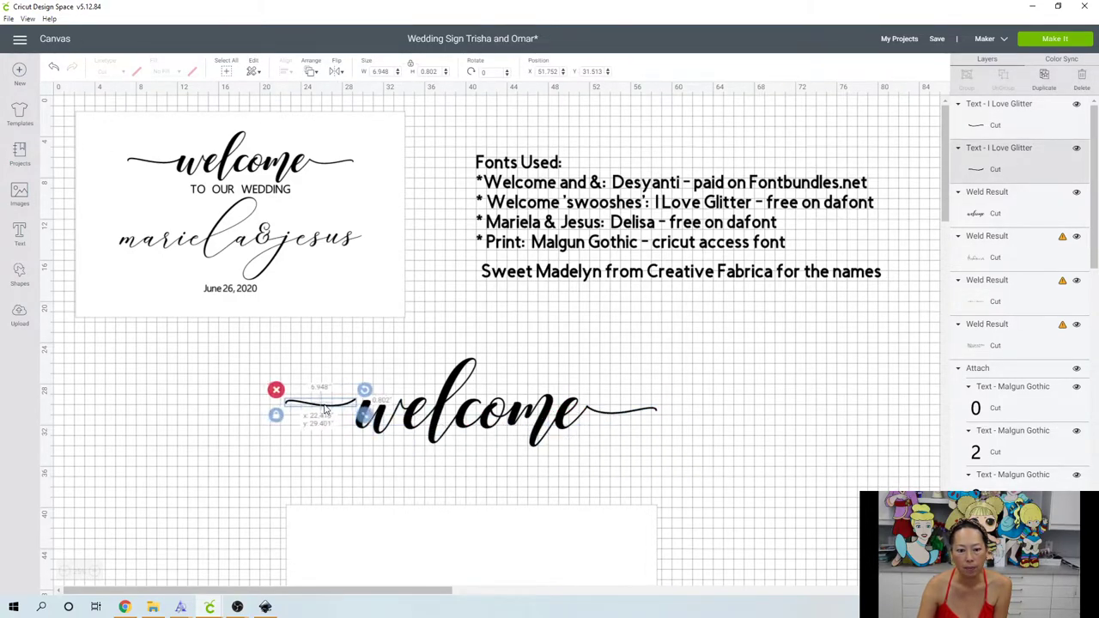
{"action": "left_click_drag", "start_coordinate": [325, 410], "coordinate": [334, 413]}
{"action": "left_click", "coordinate": [253, 461]}
{"action": "left_click_drag", "start_coordinate": [230, 385], "coordinate": [738, 450]}
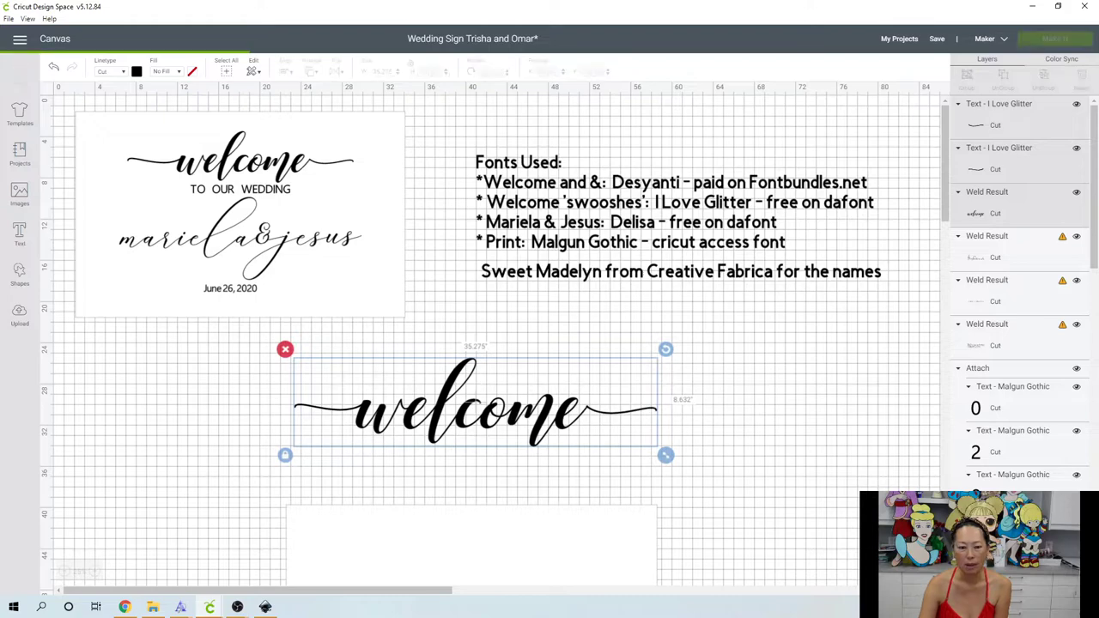
{"action": "left_click", "coordinate": [737, 450]}
Move the swooshed 'welcome' onto the lower sign and shrink it to about 23.4 inches wide.
{"action": "scroll", "coordinate": [439, 361], "scroll_direction": "down", "scroll_amount": 2}
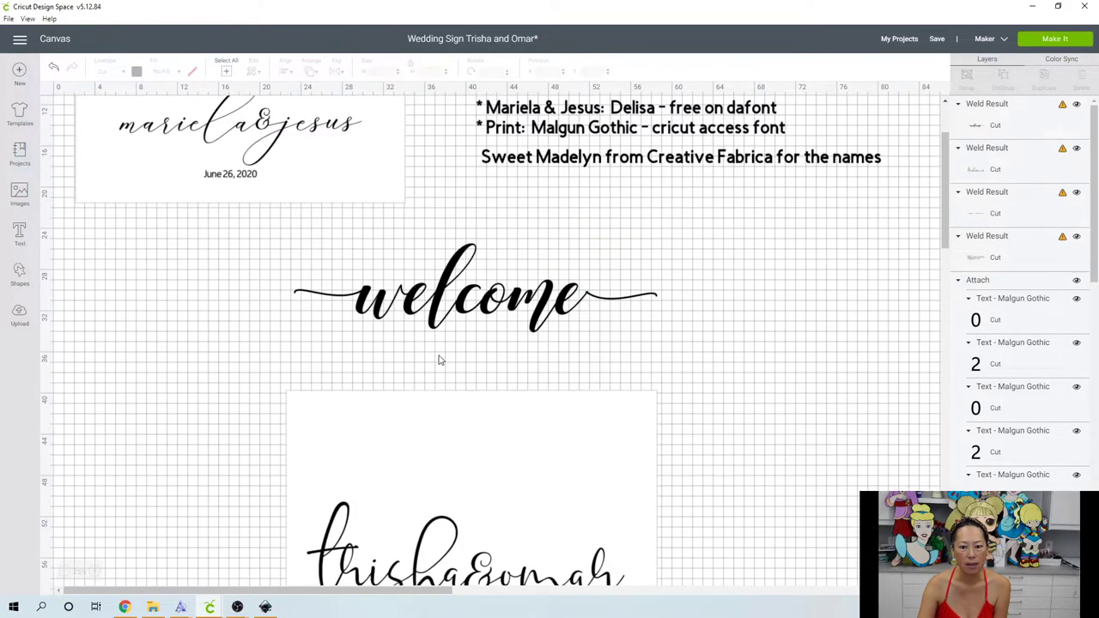
{"action": "left_click_drag", "start_coordinate": [454, 317], "coordinate": [435, 464]}
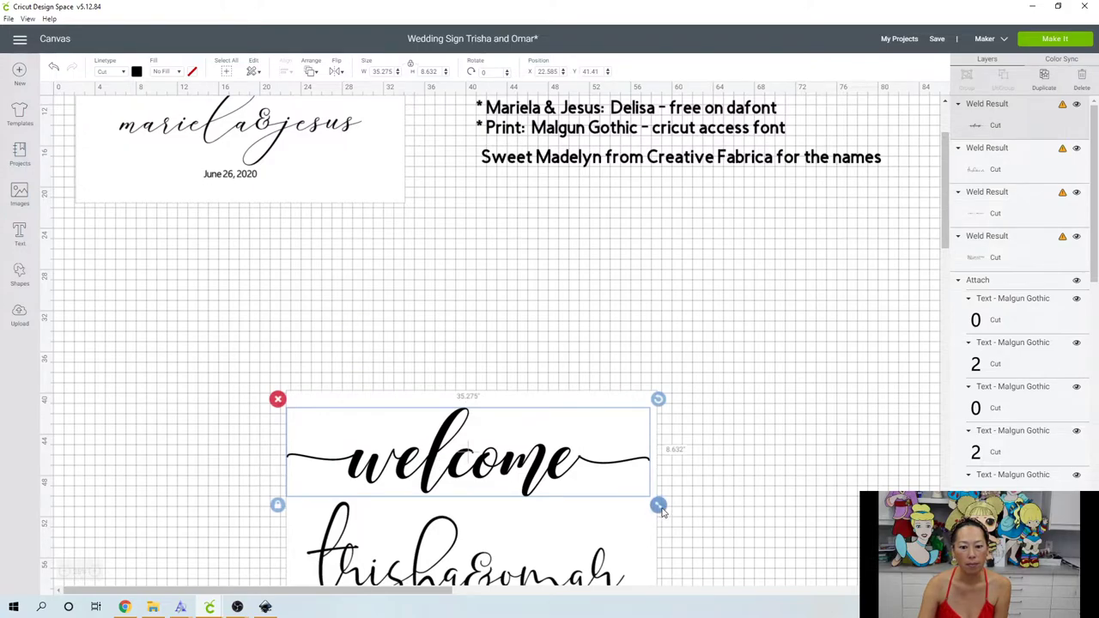
{"action": "left_click_drag", "start_coordinate": [659, 506], "coordinate": [573, 496]}
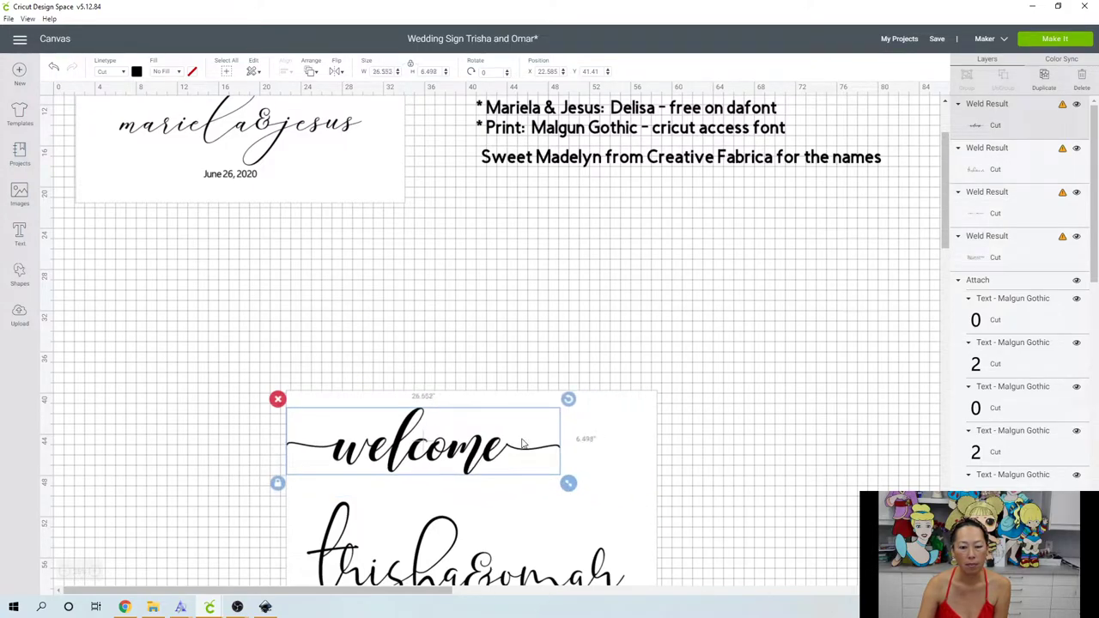
{"action": "left_click_drag", "start_coordinate": [464, 461], "coordinate": [505, 470]}
{"action": "left_click_drag", "start_coordinate": [609, 493], "coordinate": [576, 486]}
{"action": "left_click_drag", "start_coordinate": [427, 468], "coordinate": [444, 470]}
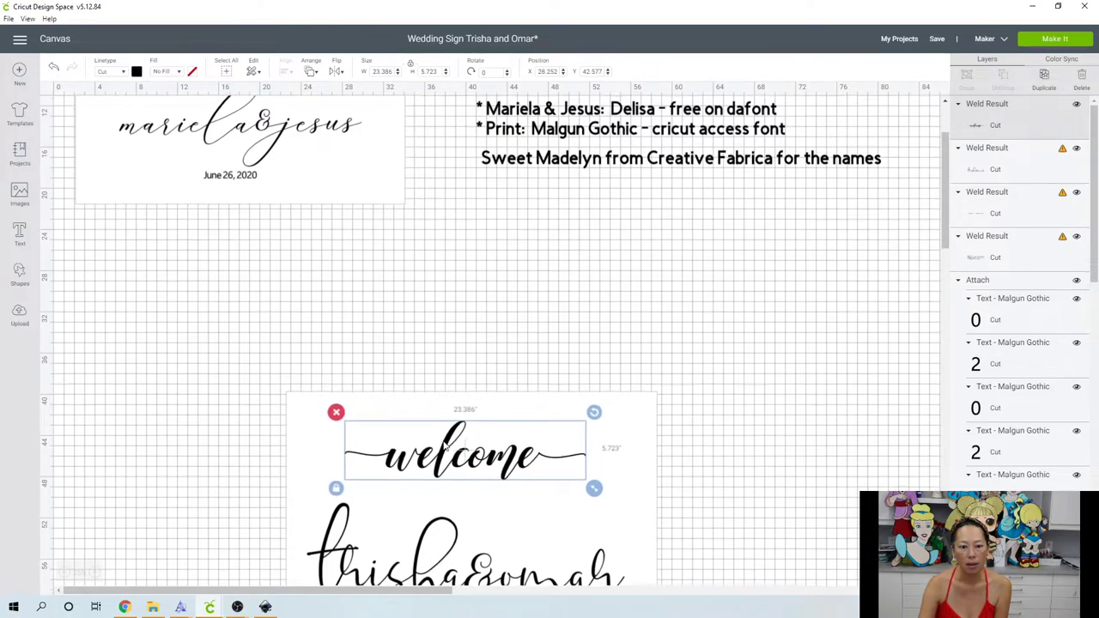
{"action": "scroll", "coordinate": [444, 444], "scroll_direction": "up", "scroll_amount": 3}
{"action": "left_click", "coordinate": [276, 168]}
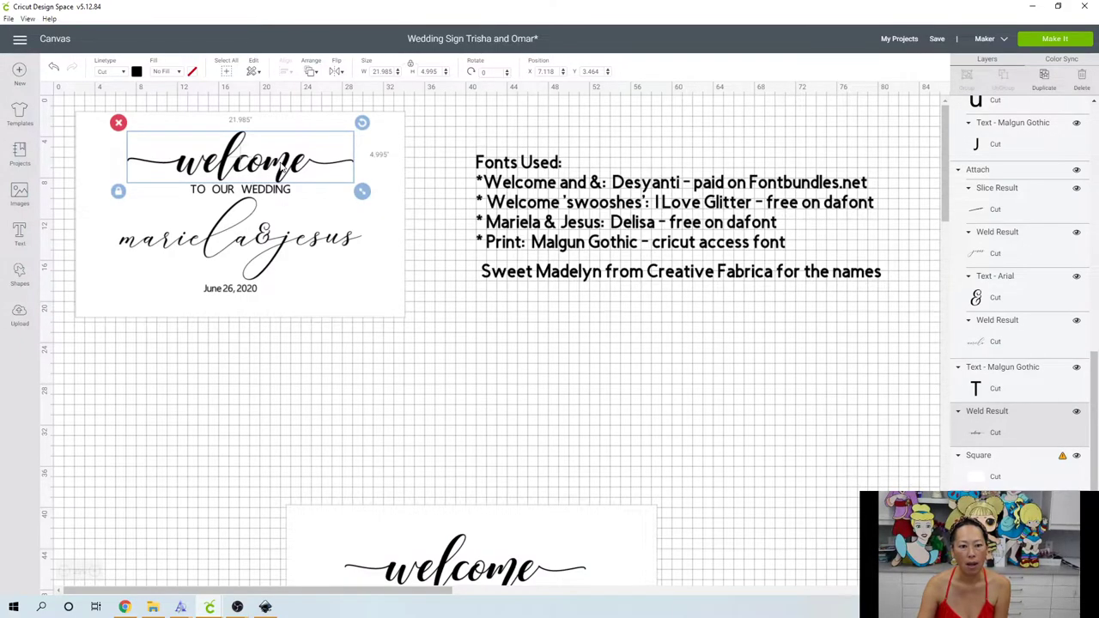
{"action": "scroll", "coordinate": [434, 348], "scroll_direction": "down", "scroll_amount": 3}
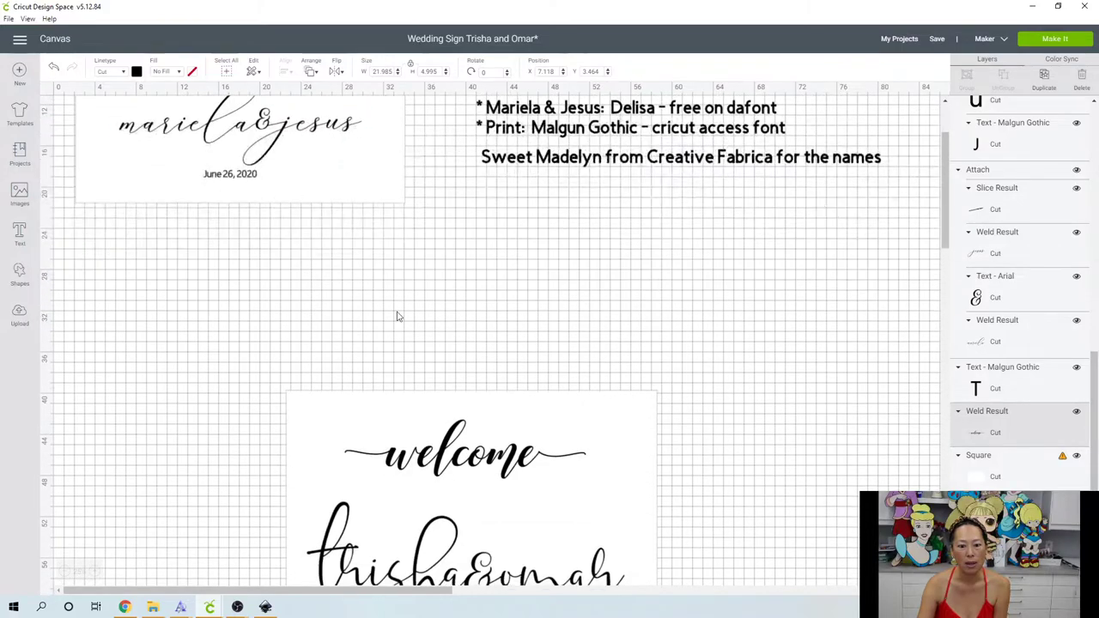
{"action": "left_click", "coordinate": [487, 465]}
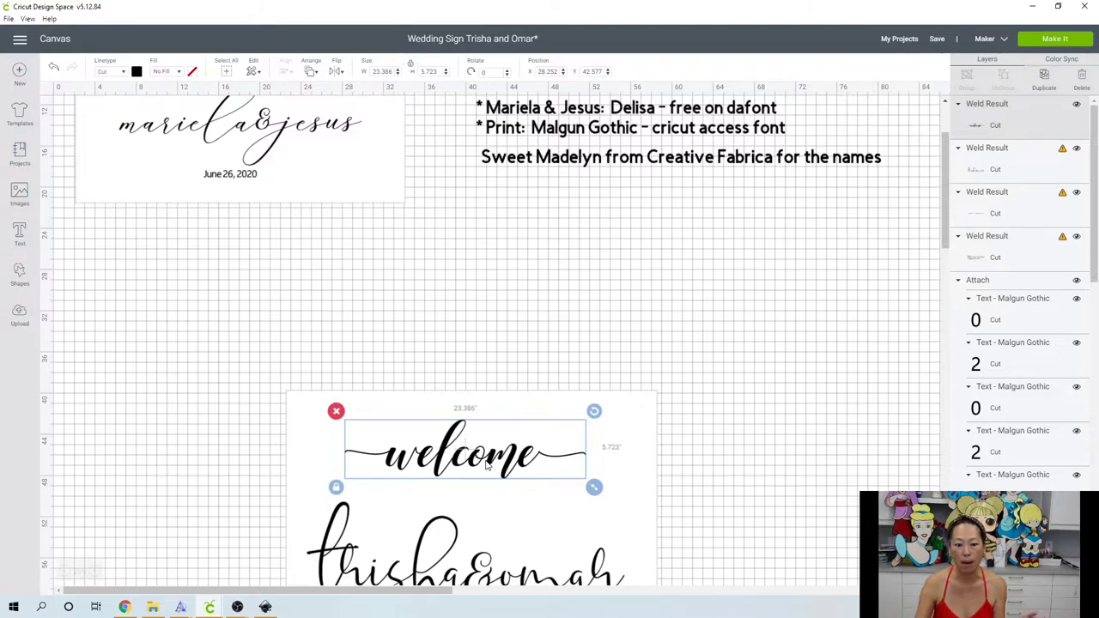
Set the trisha&omar names to 23.5 inches wide and centre them under 'welcome'.
{"action": "scroll", "coordinate": [487, 464], "scroll_direction": "down", "scroll_amount": 3}
{"action": "left_click", "coordinate": [448, 460]}
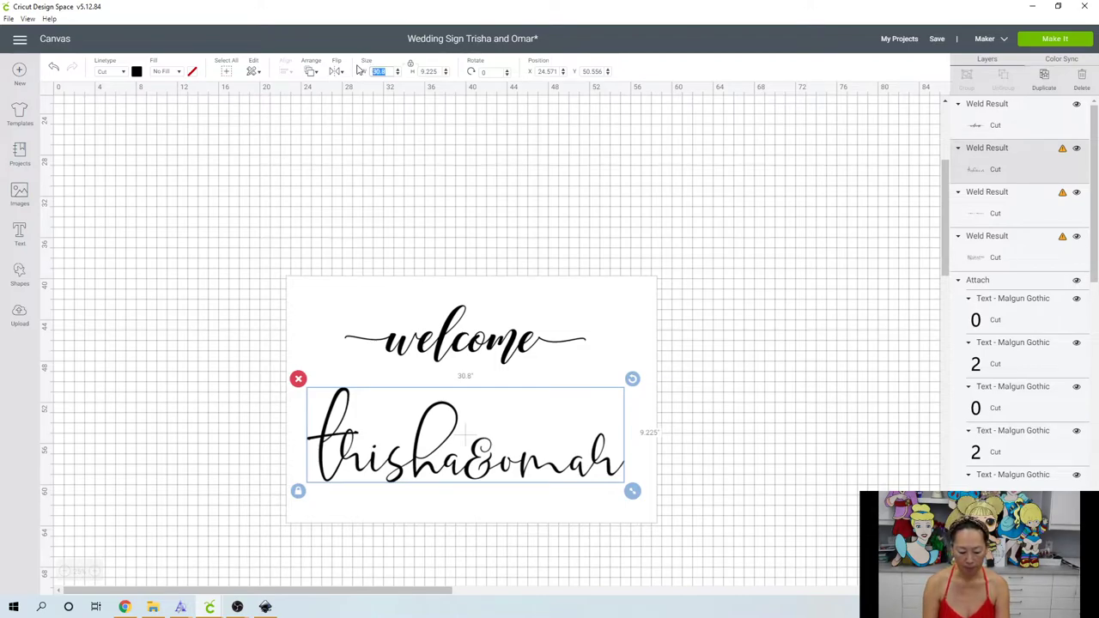
{"action": "type", "text": "23.5"}
{"action": "key", "text": "Tab"}
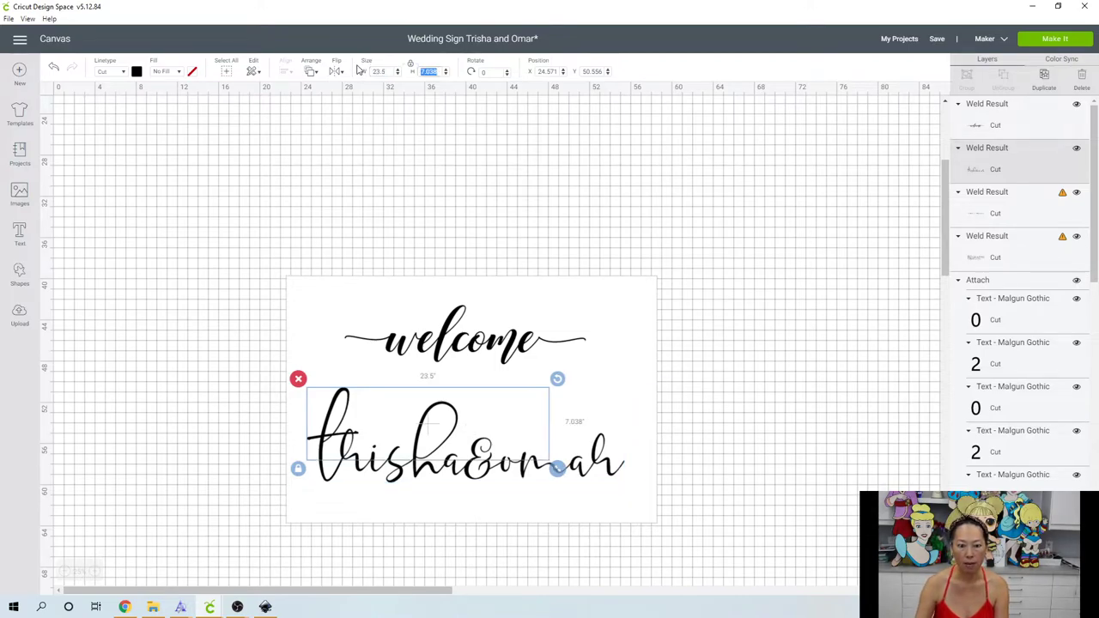
{"action": "left_click_drag", "start_coordinate": [456, 458], "coordinate": [496, 468]}
{"action": "scroll", "coordinate": [340, 283], "scroll_direction": "up", "scroll_amount": 5}
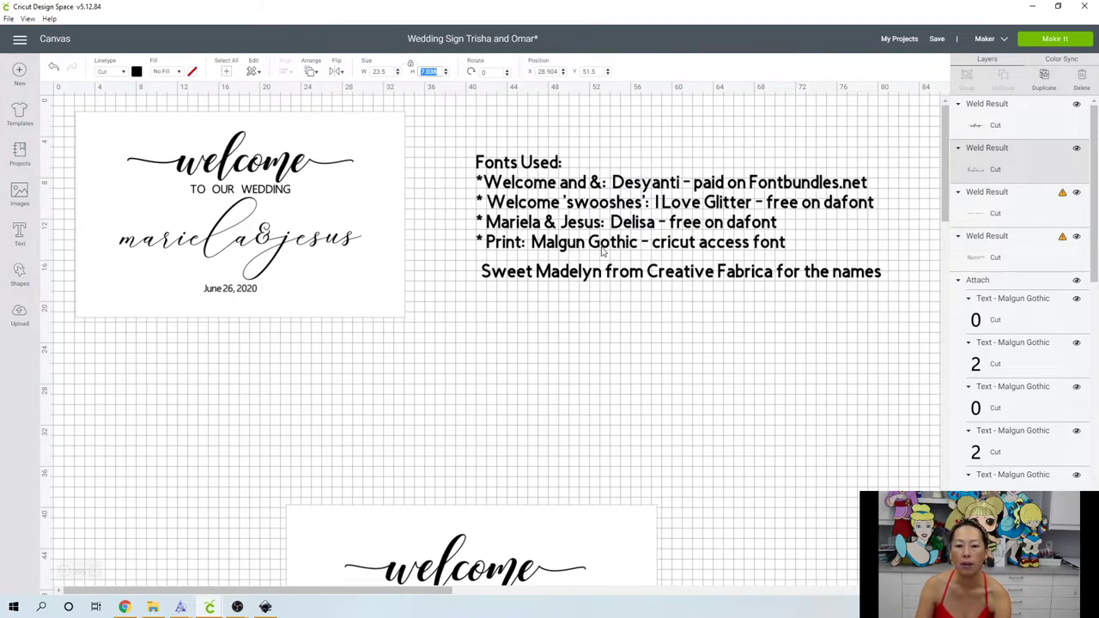
Add a 'TO OUR WEDDING' text line in the Malgun Gothic font.
{"action": "left_click", "coordinate": [24, 232]}
{"action": "left_click", "coordinate": [114, 101]}
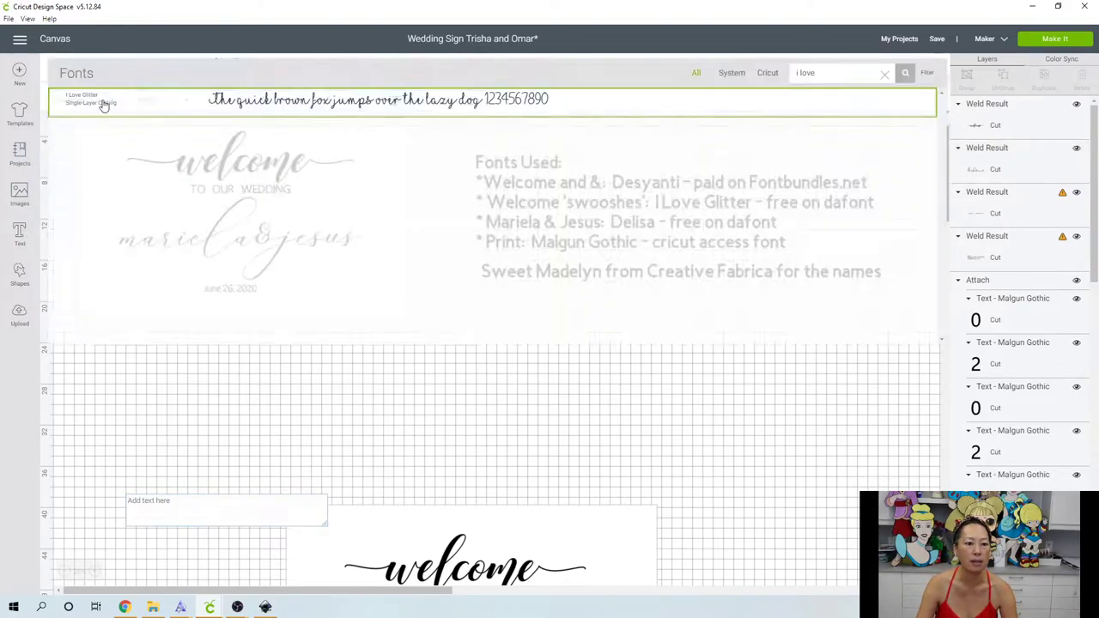
{"action": "left_click_drag", "start_coordinate": [811, 79], "coordinate": [774, 77]}
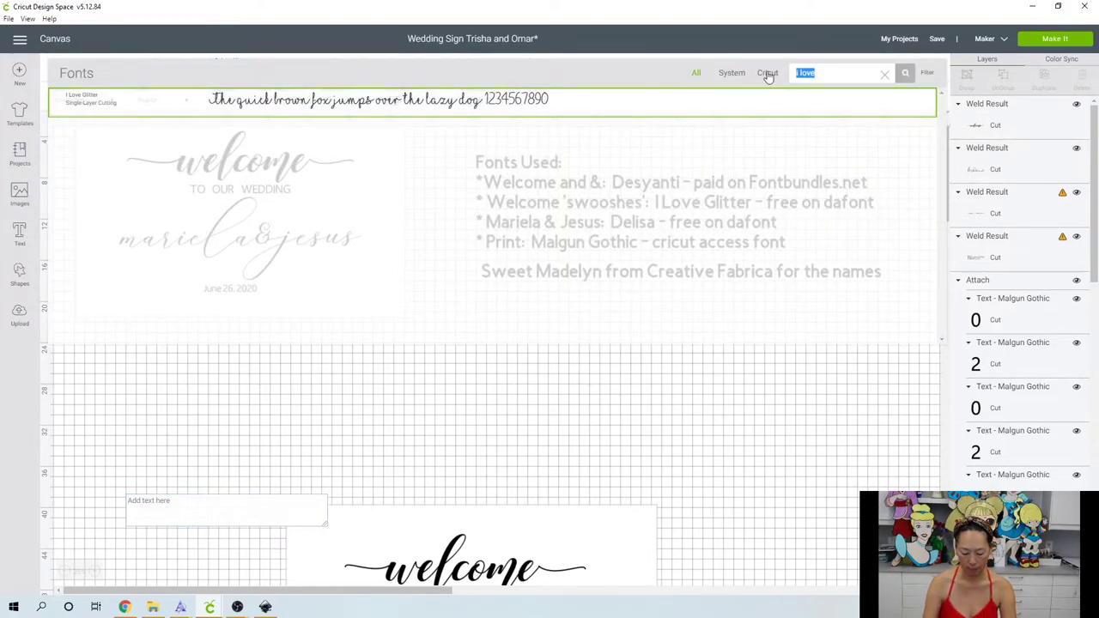
{"action": "type", "text": "malgun"}
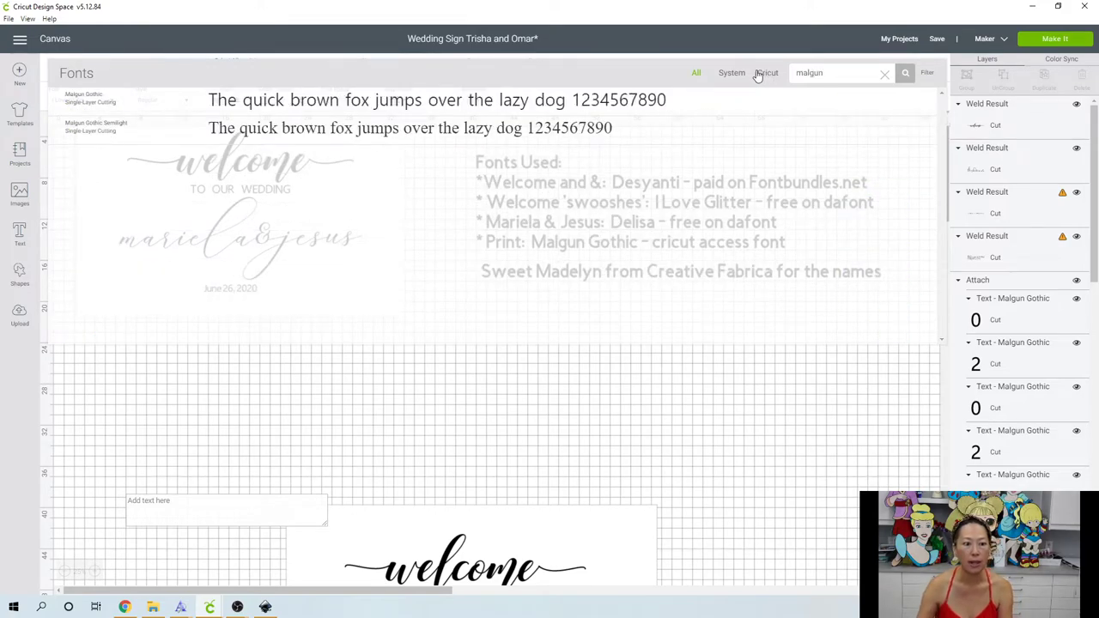
{"action": "left_click", "coordinate": [440, 103]}
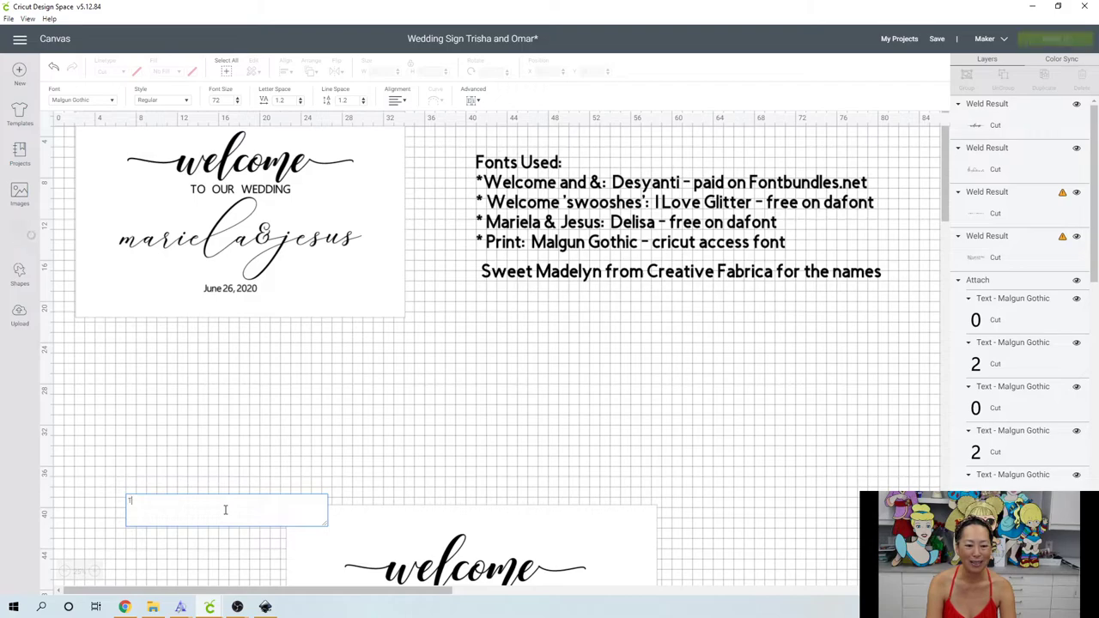
{"action": "type", "text": "TO OUR WEDDING"}
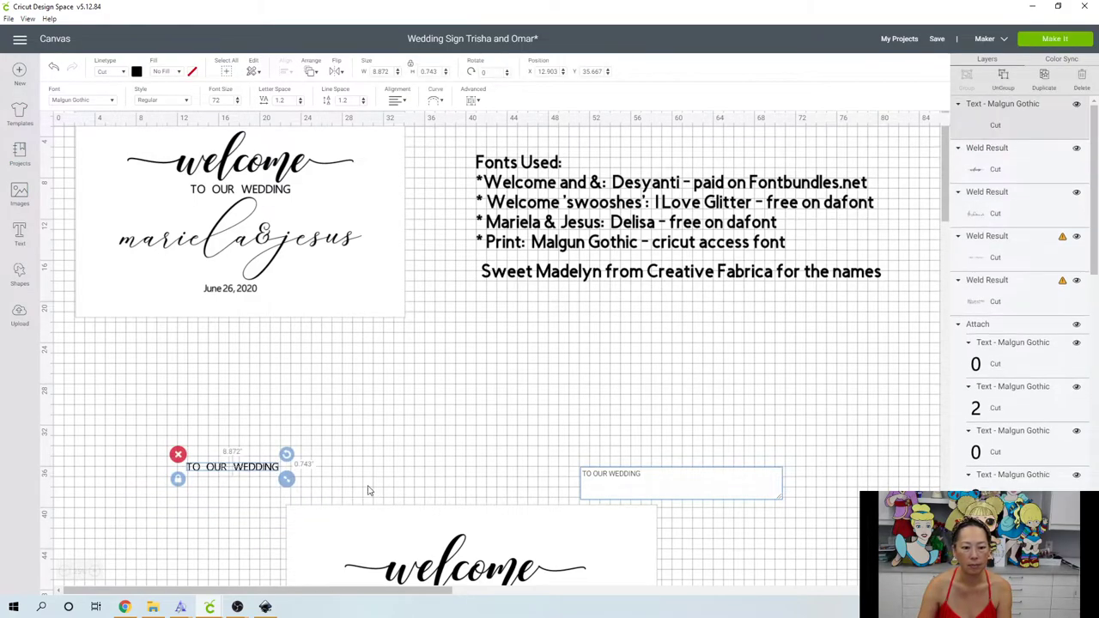
{"action": "left_click_drag", "start_coordinate": [305, 488], "coordinate": [357, 497]}
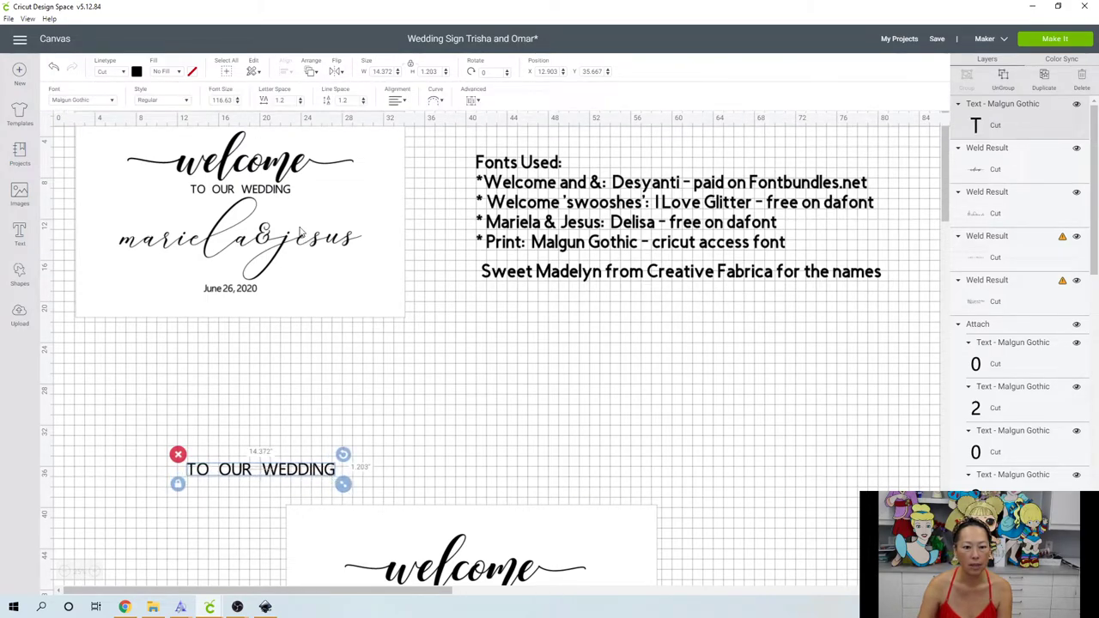
Set 'TO OUR WEDDING' to 0.75 in tall and place it just below 'welcome'.
{"action": "left_click", "coordinate": [288, 192]}
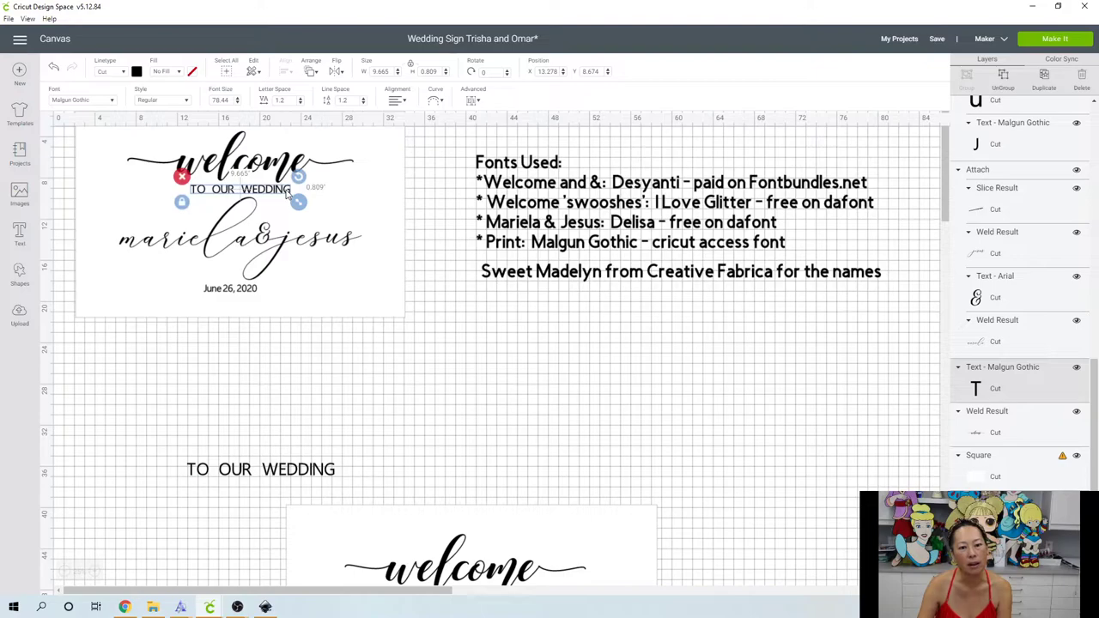
{"action": "left_click", "coordinate": [300, 477]}
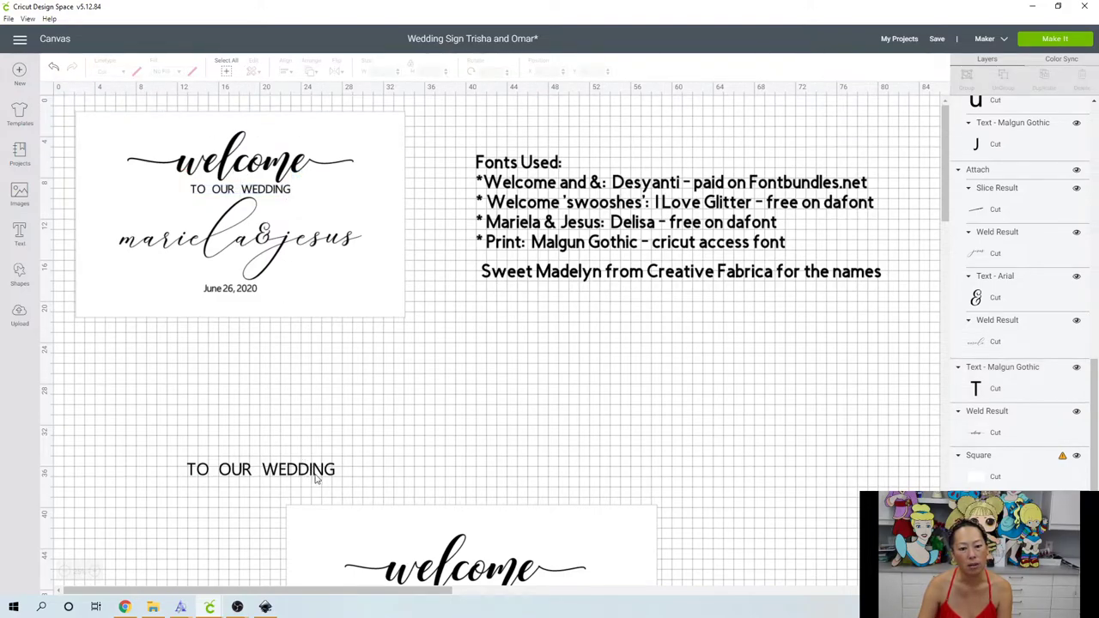
{"action": "left_click", "coordinate": [316, 479]}
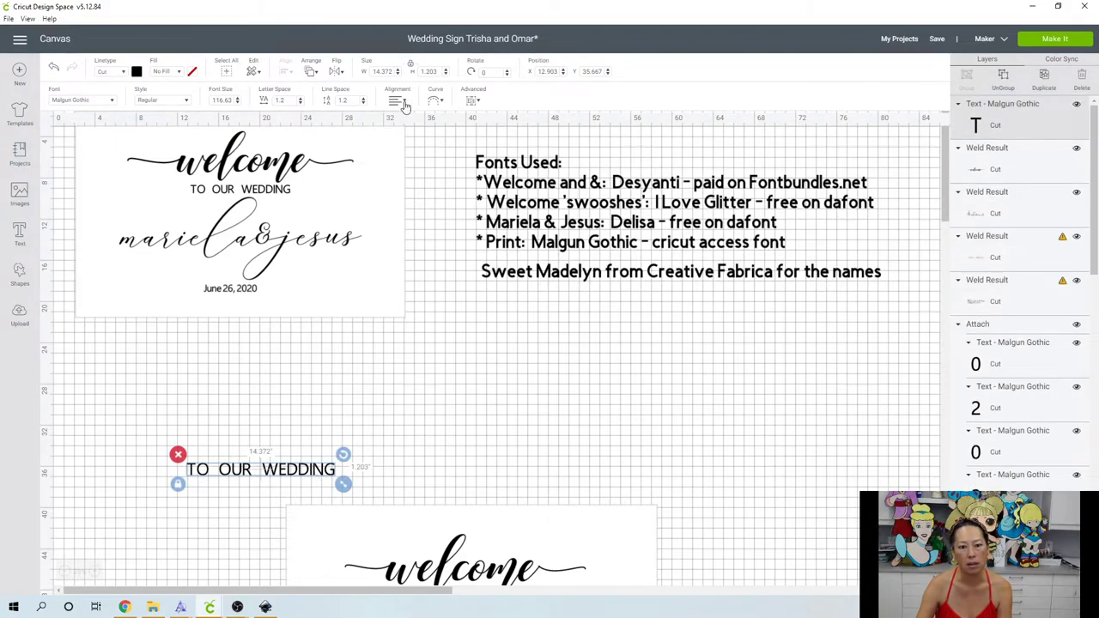
{"action": "left_click", "coordinate": [429, 71]}
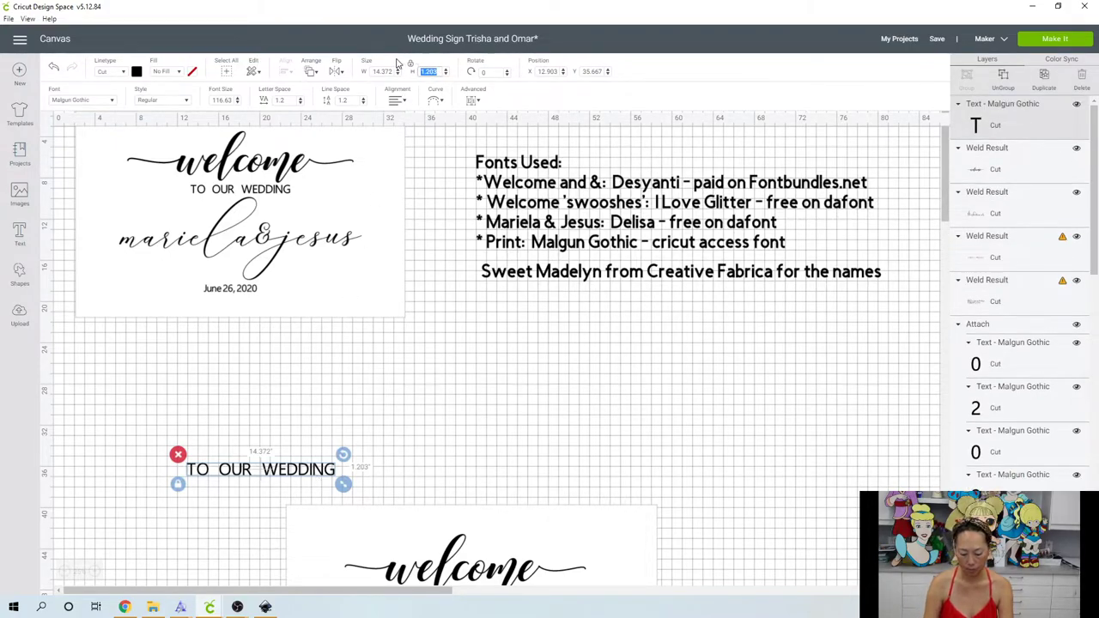
{"action": "type", "text": ".75"}
{"action": "key", "text": "Tab"}
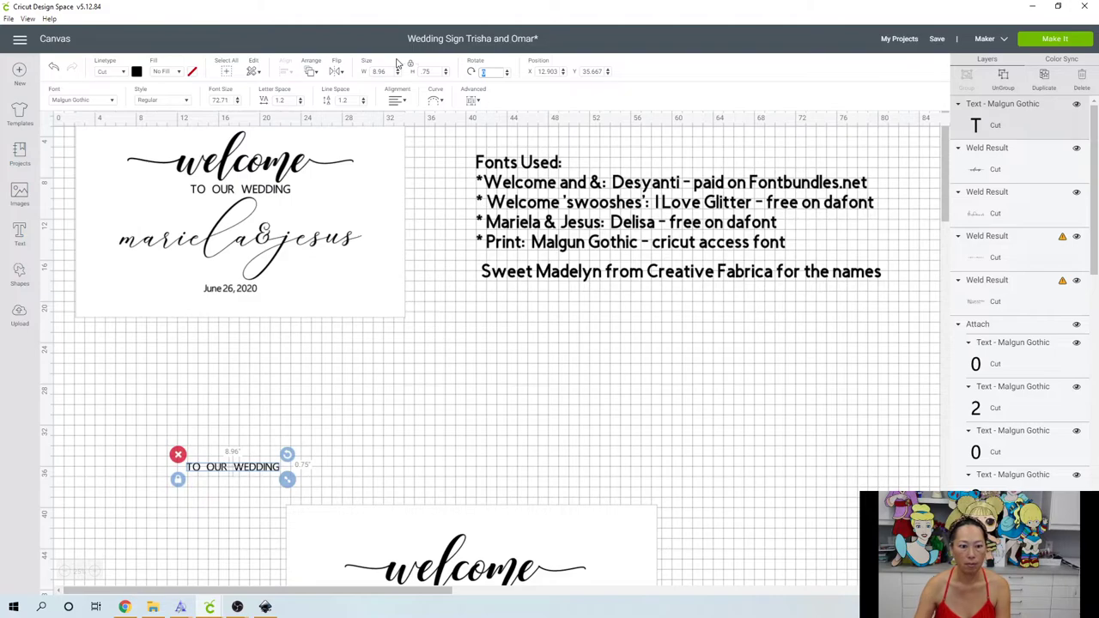
{"action": "scroll", "coordinate": [270, 453], "scroll_direction": "down", "scroll_amount": 3}
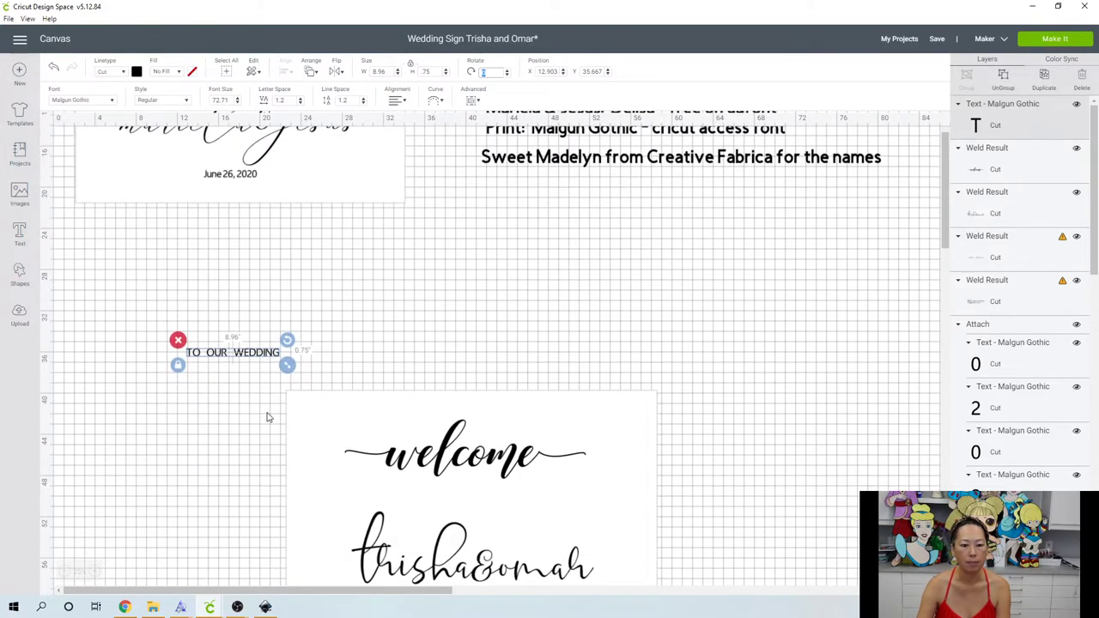
{"action": "left_click_drag", "start_coordinate": [264, 365], "coordinate": [486, 498]}
{"action": "scroll", "coordinate": [273, 417], "scroll_direction": "up", "scroll_amount": 3}
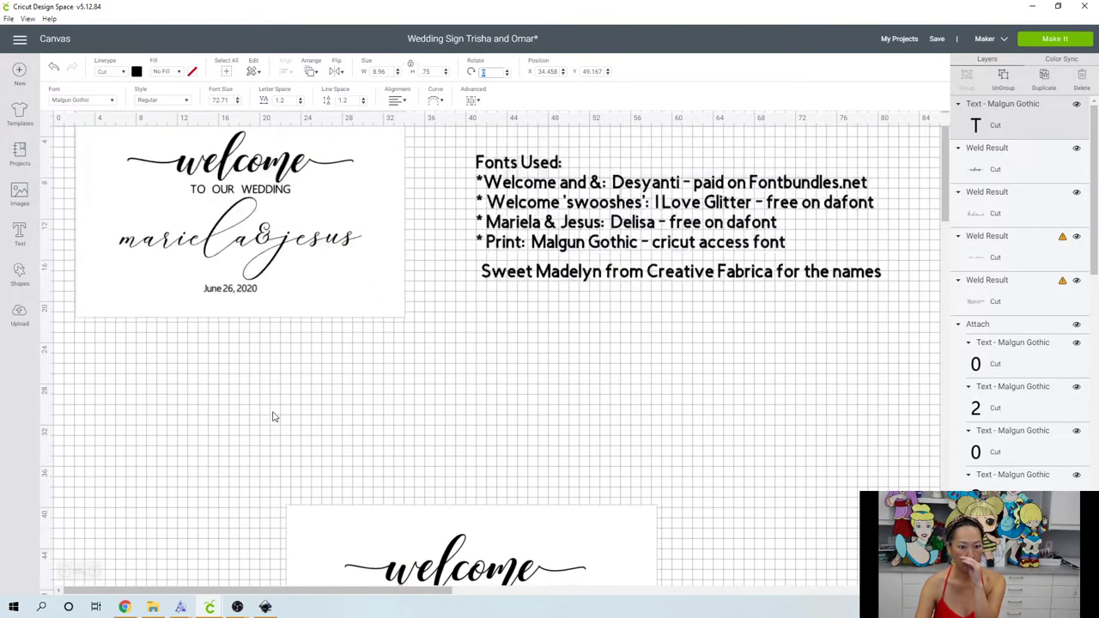
{"action": "scroll", "coordinate": [273, 417], "scroll_direction": "down", "scroll_amount": 4}
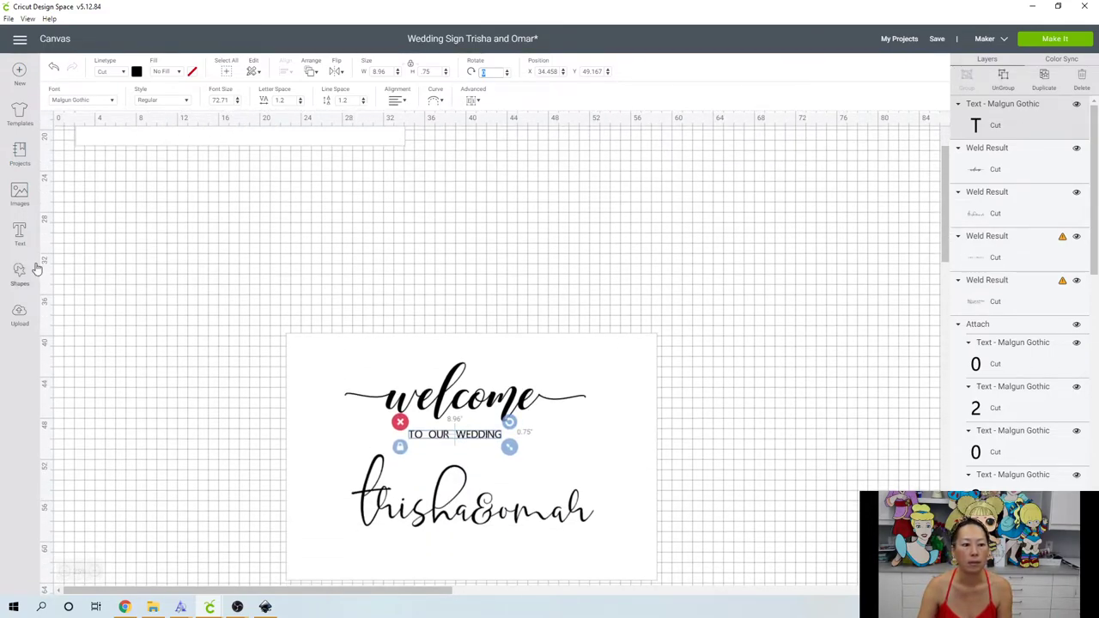
{"action": "left_click", "coordinate": [19, 232]}
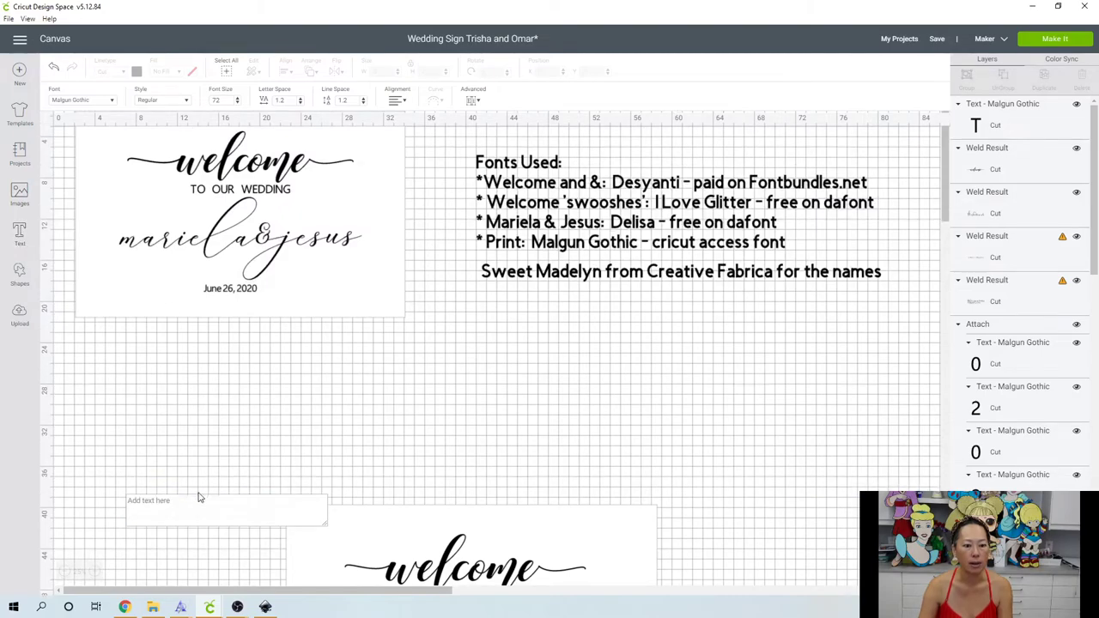
Type 'September 24, 2022' and move the date line beneath the names on the sign.
{"action": "type", "text": "Sept"}
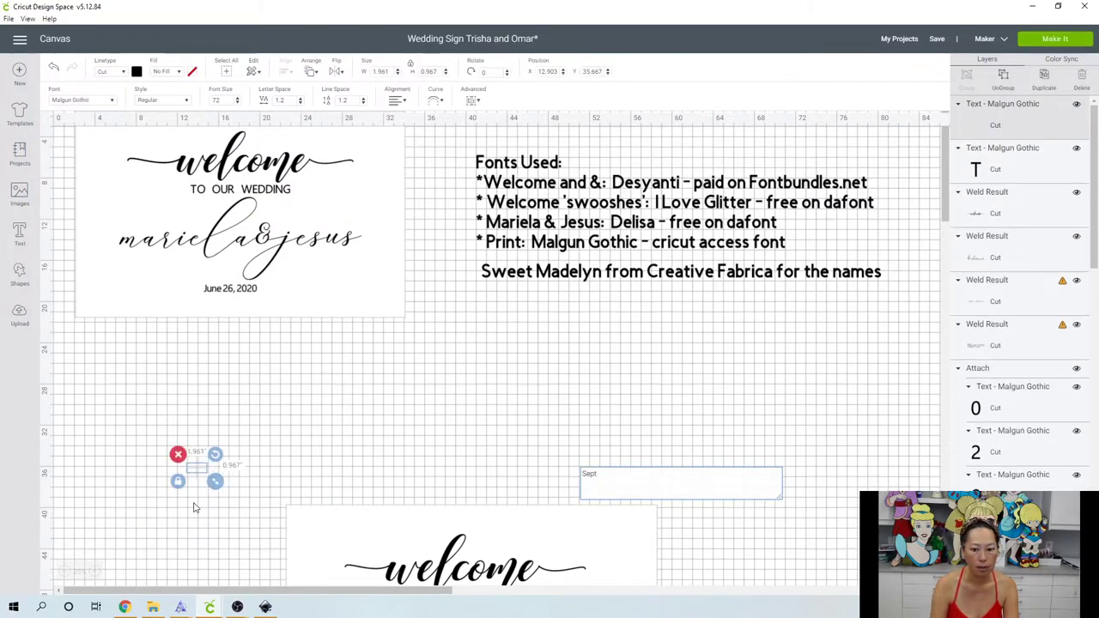
{"action": "type", "text": "ember"}
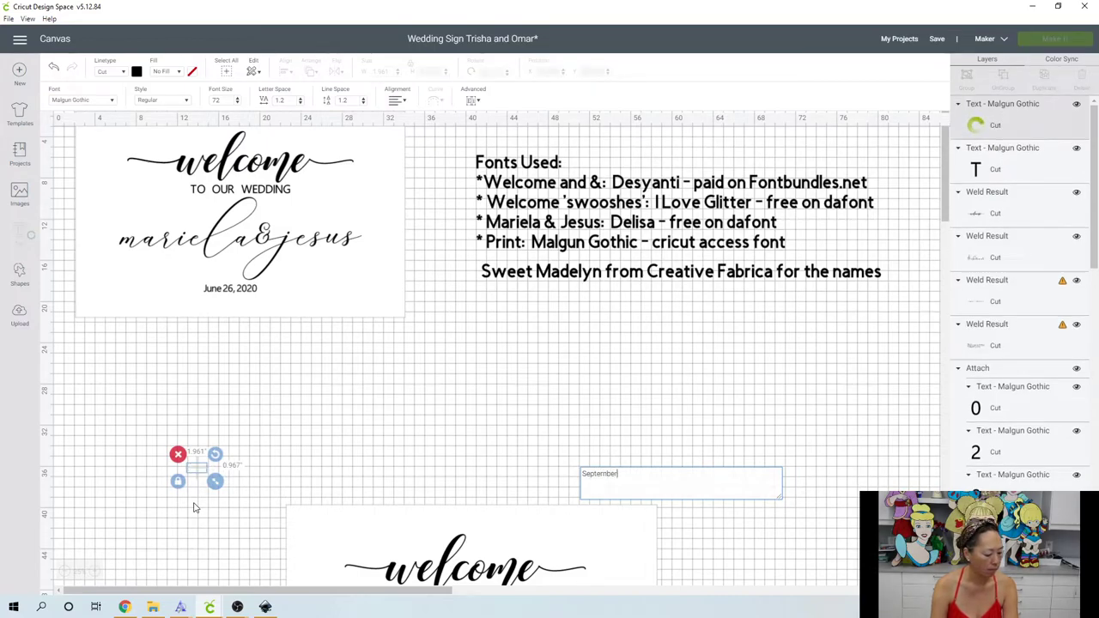
{"action": "type", "text": " 24,"}
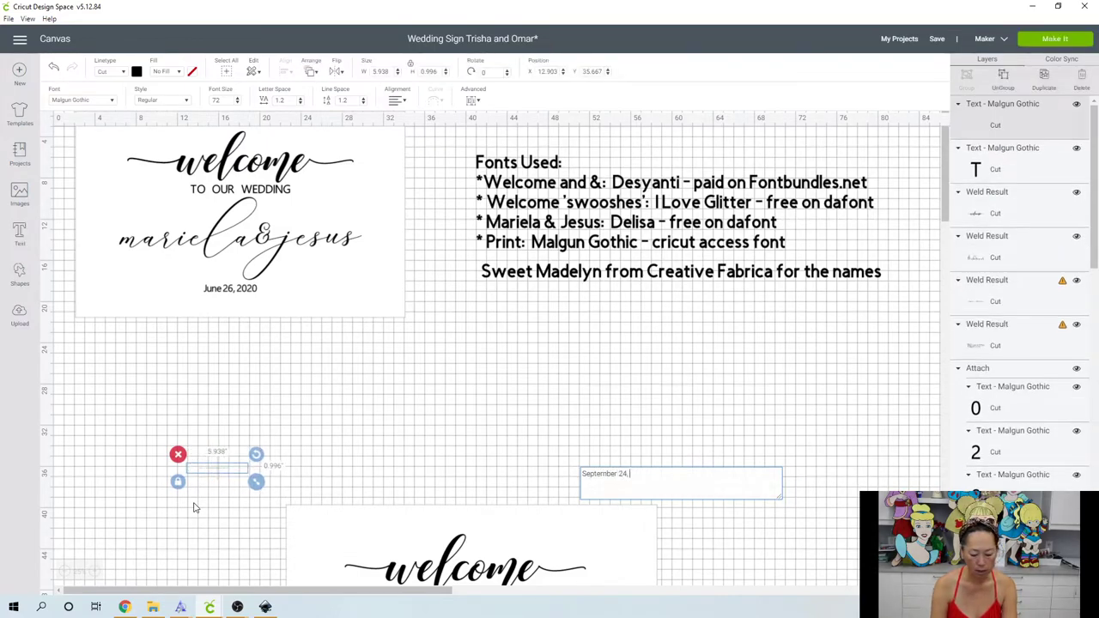
{"action": "type", "text": " 2022"}
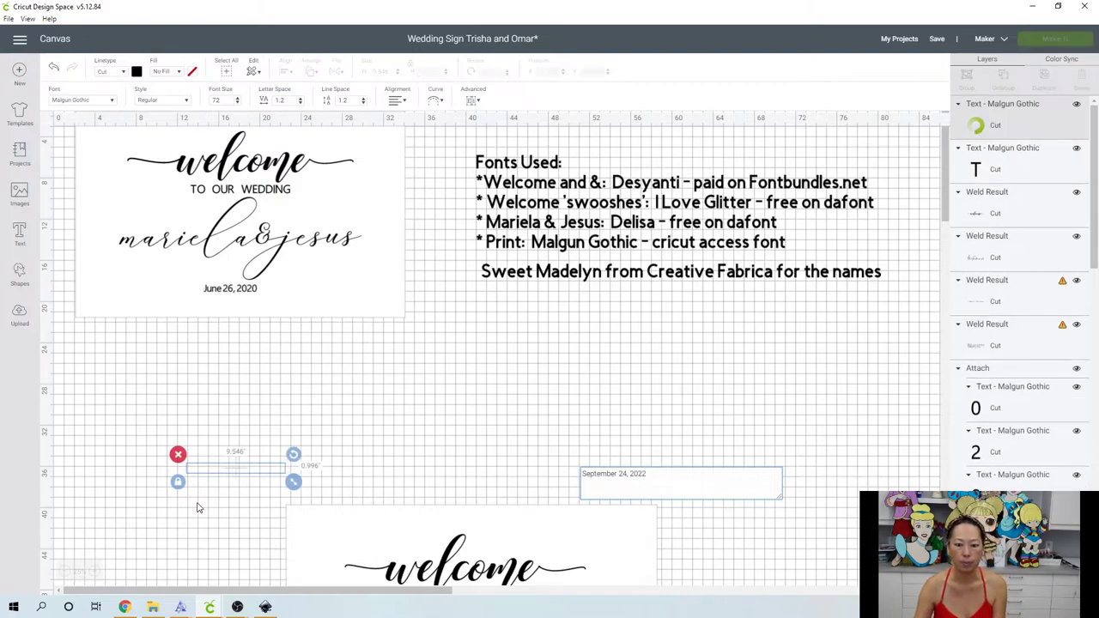
{"action": "scroll", "coordinate": [196, 508], "scroll_direction": "down", "scroll_amount": 1}
{"action": "scroll", "coordinate": [197, 508], "scroll_direction": "down", "scroll_amount": 3}
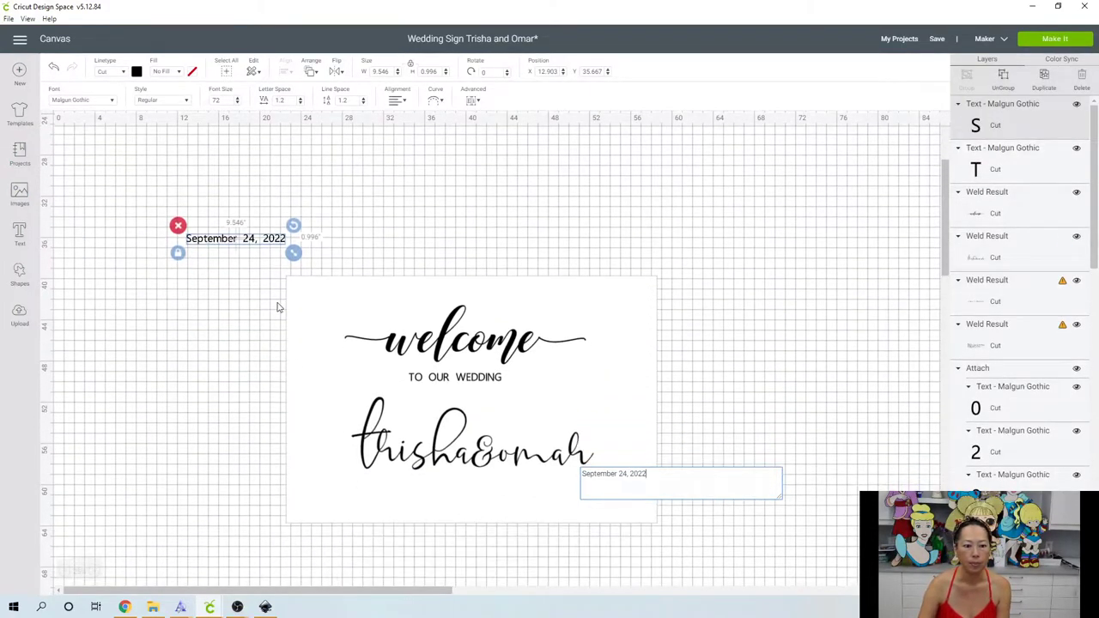
{"action": "left_click", "coordinate": [286, 249]}
{"action": "left_click_drag", "start_coordinate": [282, 239], "coordinate": [405, 369]}
{"action": "left_click", "coordinate": [251, 203]}
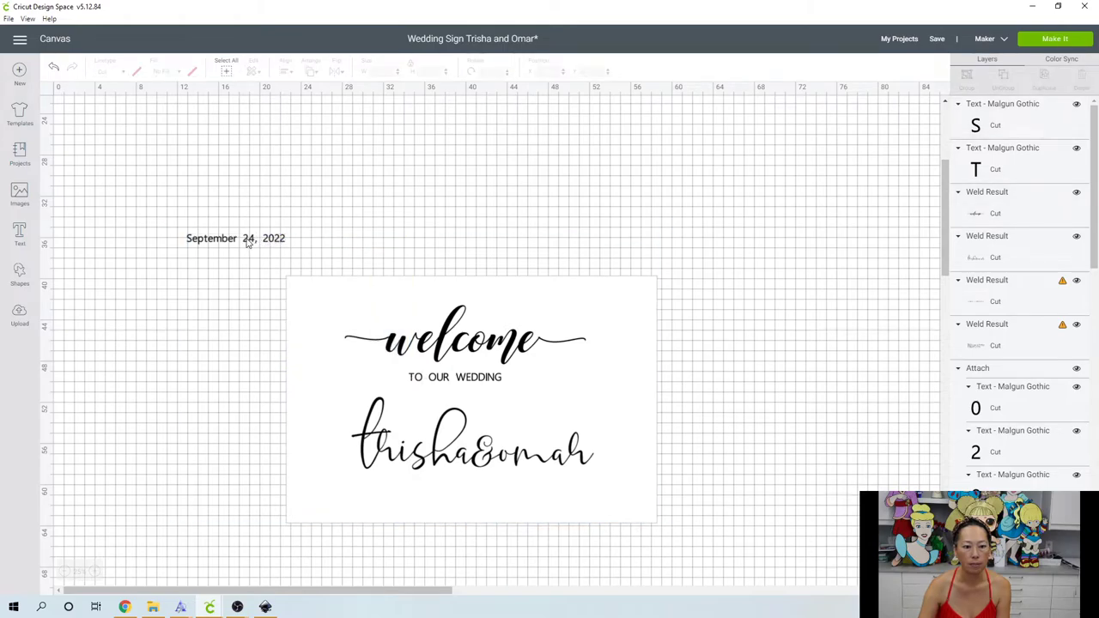
{"action": "left_click_drag", "start_coordinate": [247, 243], "coordinate": [483, 502]}
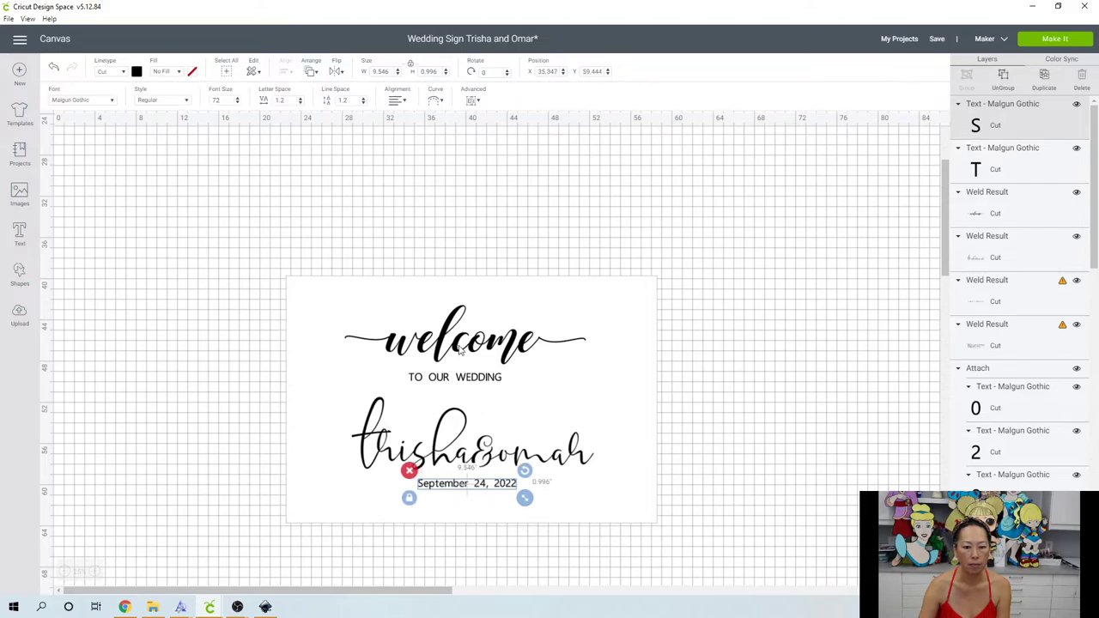
{"action": "left_click", "coordinate": [466, 247]}
{"action": "scroll", "coordinate": [467, 247], "scroll_direction": "up", "scroll_amount": 5}
{"action": "scroll", "coordinate": [466, 247], "scroll_direction": "down", "scroll_amount": 3}
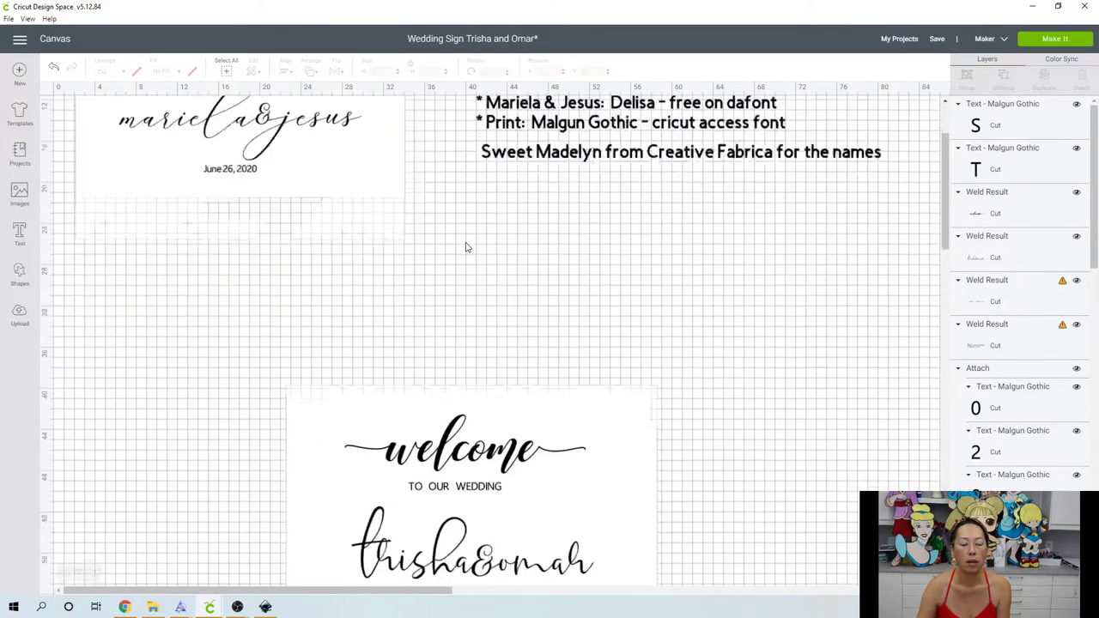
{"action": "scroll", "coordinate": [467, 247], "scroll_direction": "down", "scroll_amount": 3}
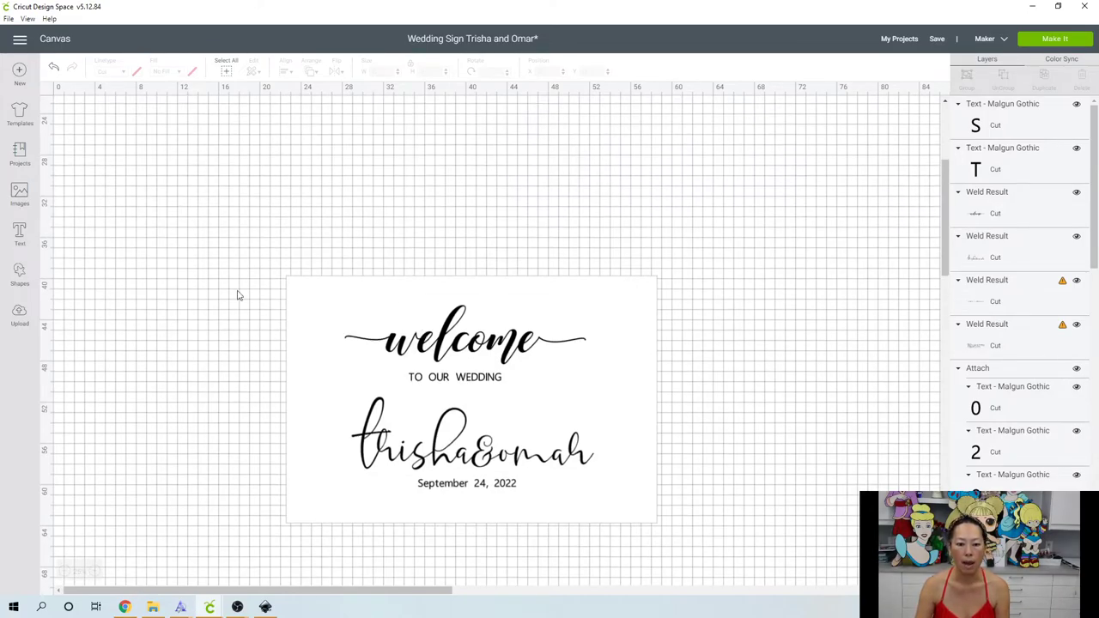
Select the whole welcome sign and center its lines horizontally.
{"action": "left_click_drag", "start_coordinate": [161, 209], "coordinate": [716, 543]}
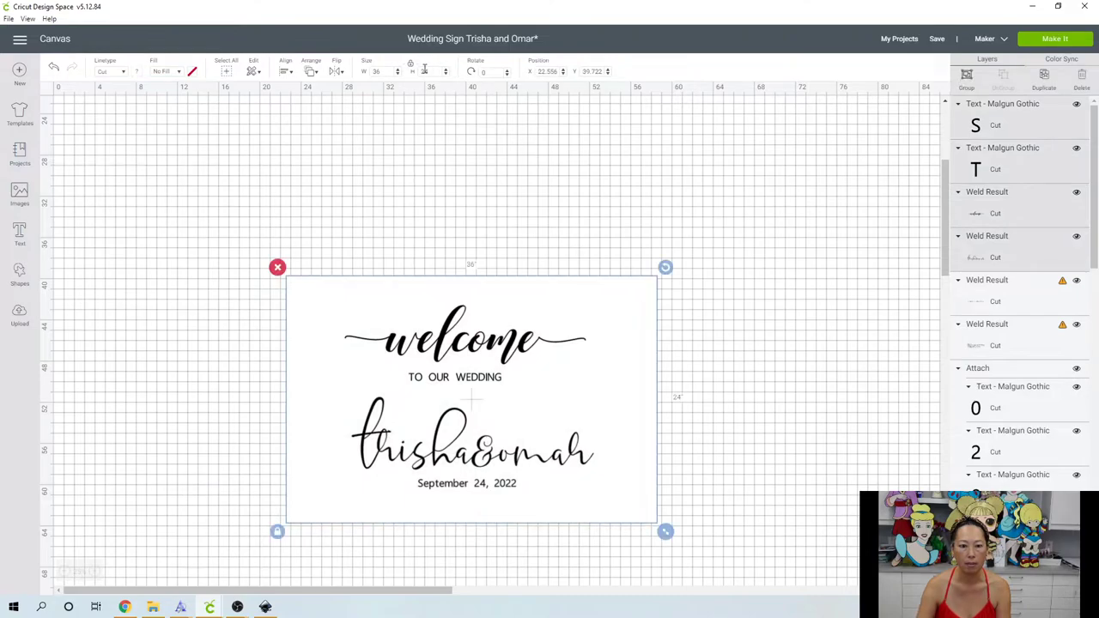
{"action": "left_click", "coordinate": [312, 72]}
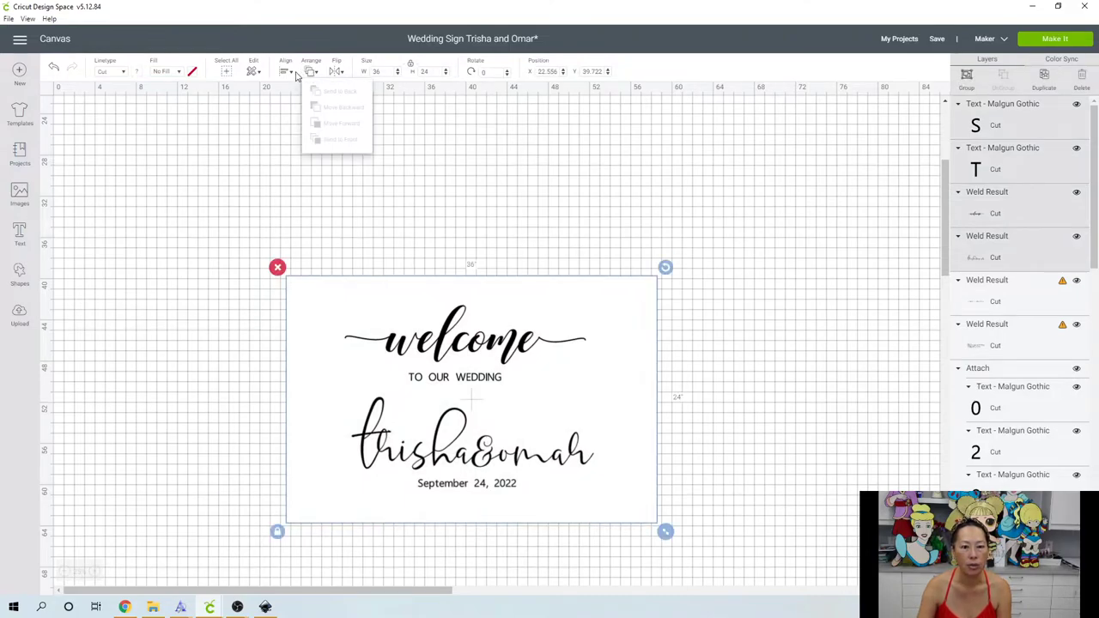
{"action": "left_click", "coordinate": [287, 74]}
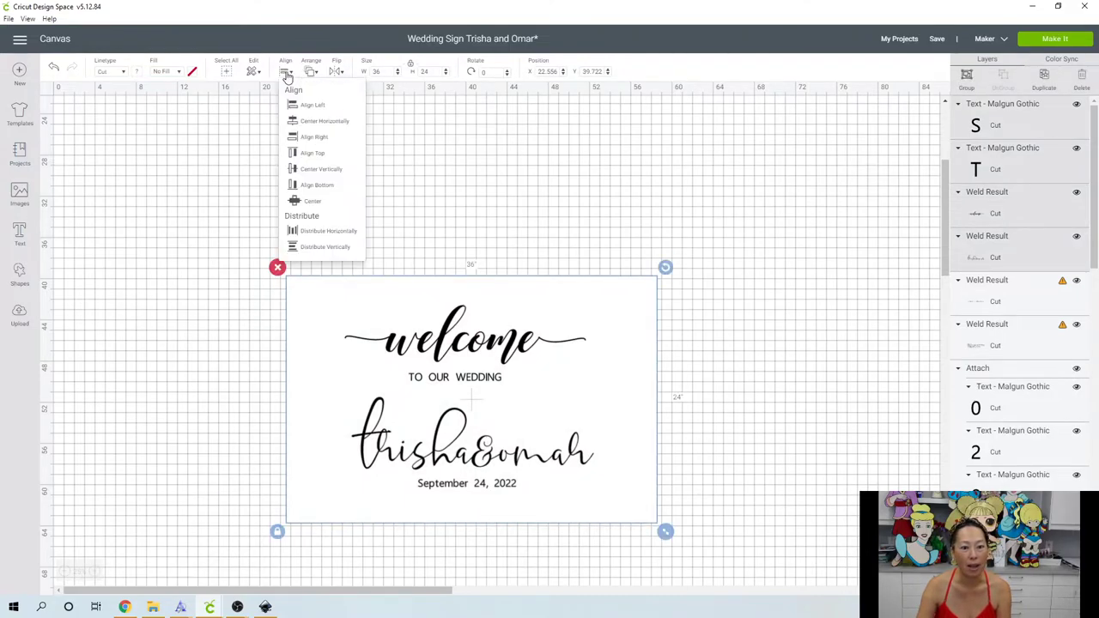
{"action": "left_click", "coordinate": [309, 125]}
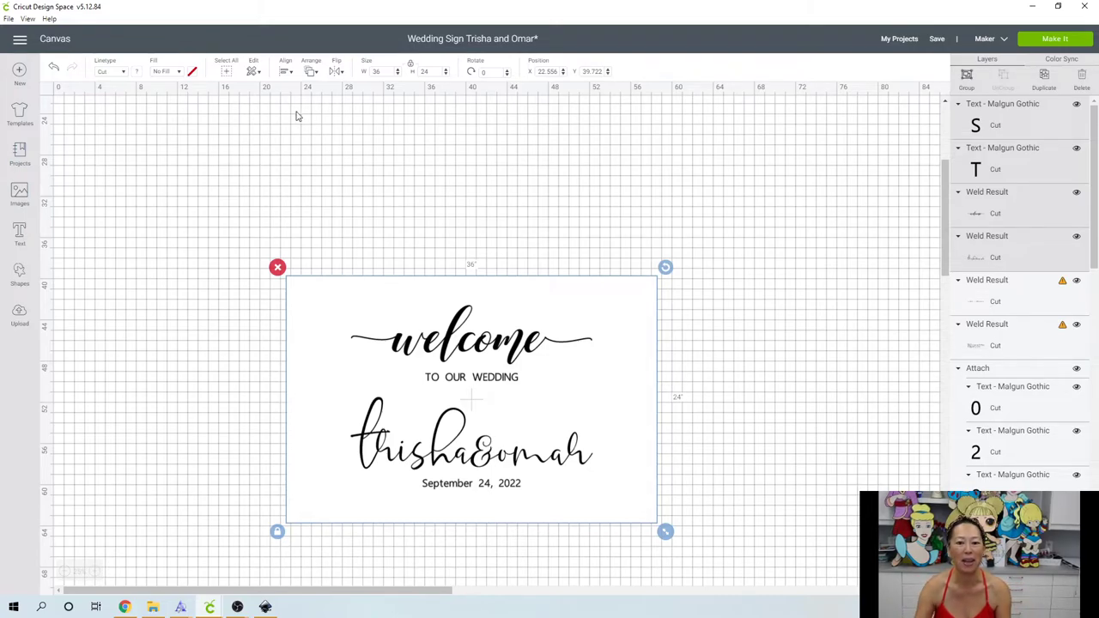
Check the background, names and 'welcome' individually, then select every object on the sign.
{"action": "left_click", "coordinate": [302, 153]}
{"action": "left_click", "coordinate": [291, 309]}
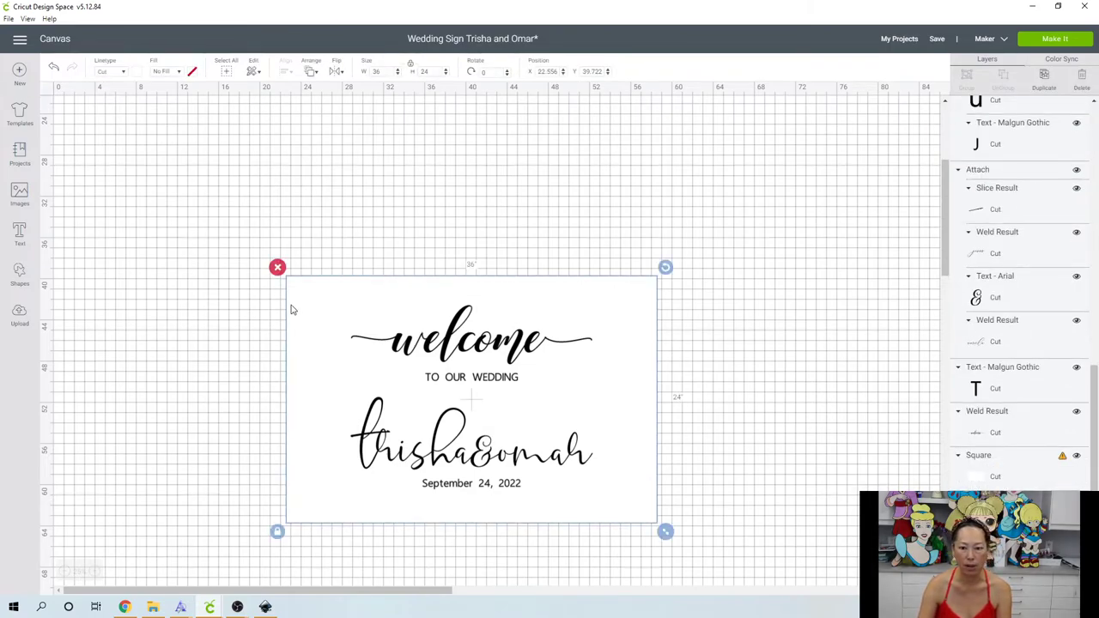
{"action": "left_click", "coordinate": [419, 462]}
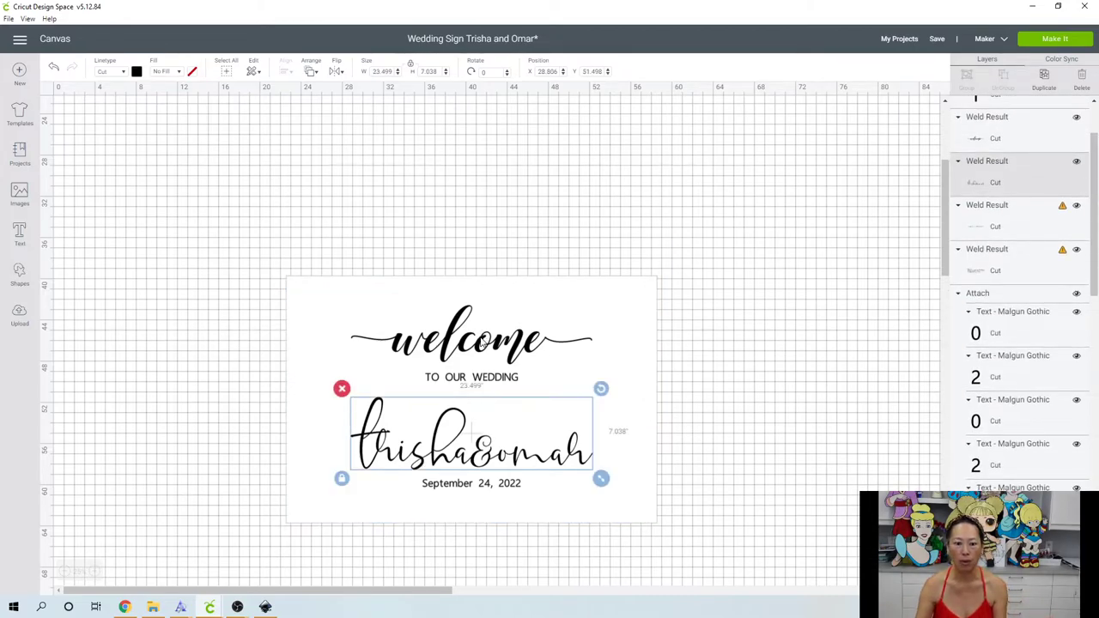
{"action": "left_click", "coordinate": [470, 342]}
{"action": "left_click", "coordinate": [758, 361]}
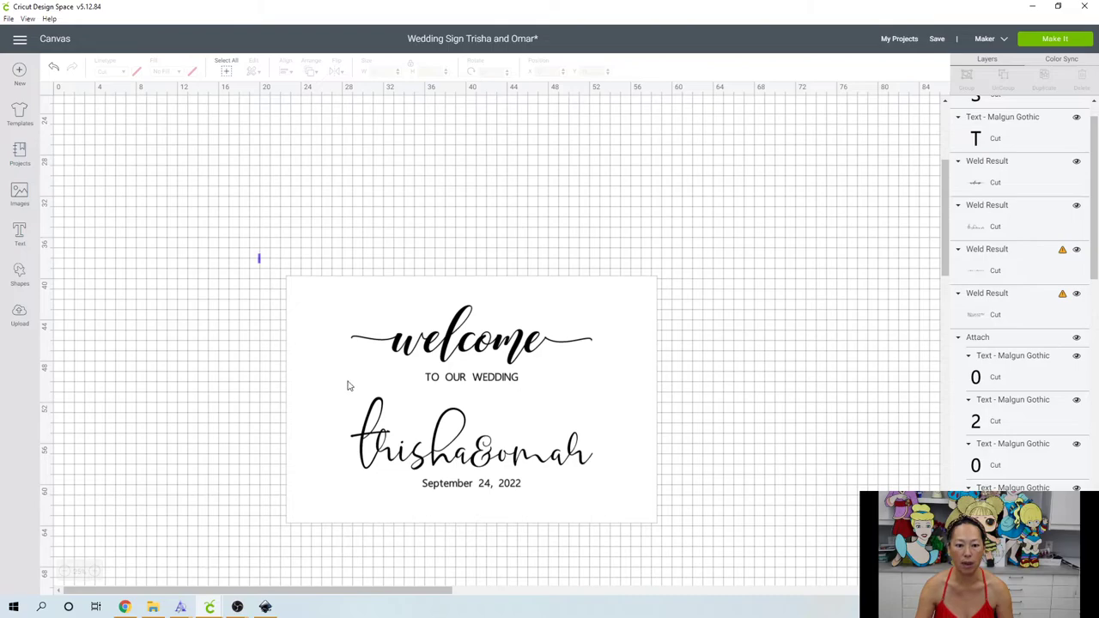
{"action": "left_click_drag", "start_coordinate": [258, 255], "coordinate": [725, 561]}
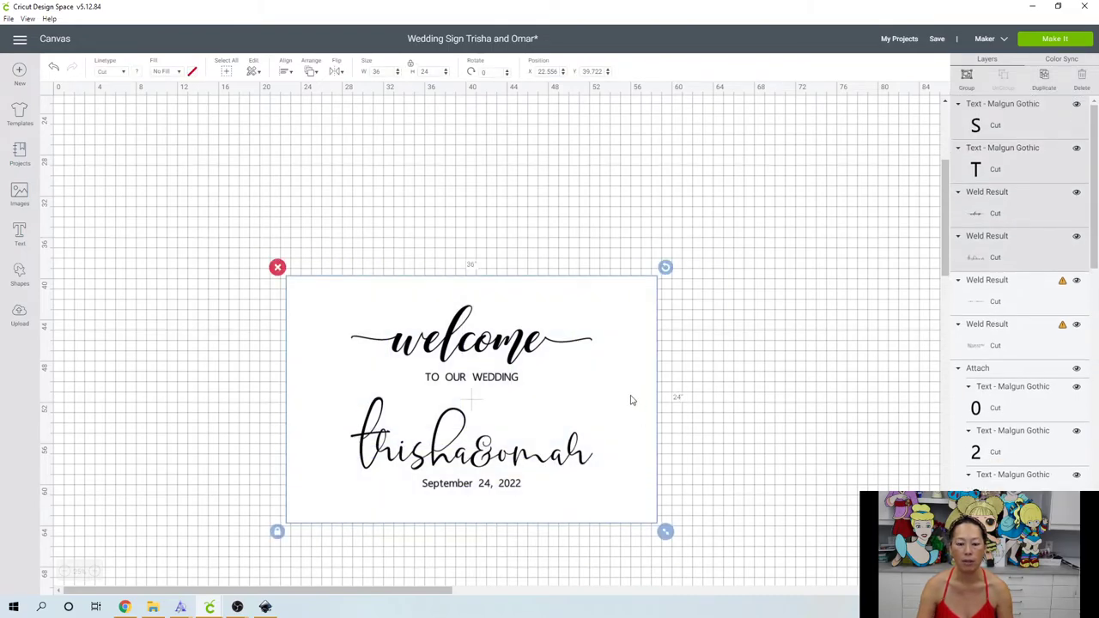
Shift the original sign left, duplicate it, and drag the copy beside it on the right.
{"action": "left_click_drag", "start_coordinate": [629, 399], "coordinate": [420, 387]}
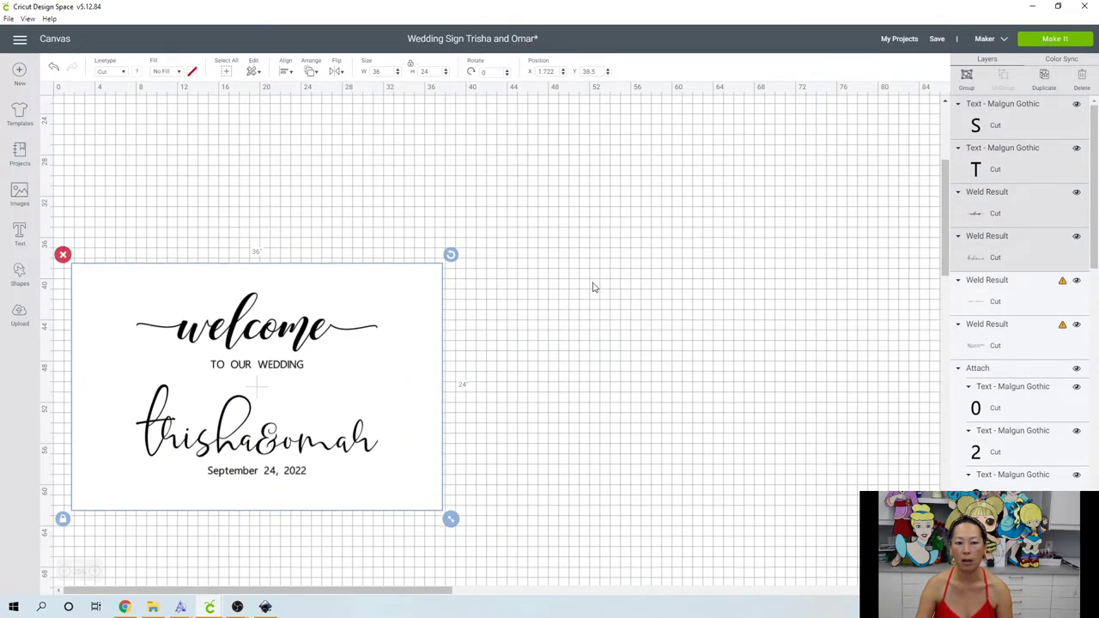
{"action": "left_click", "coordinate": [1044, 76]}
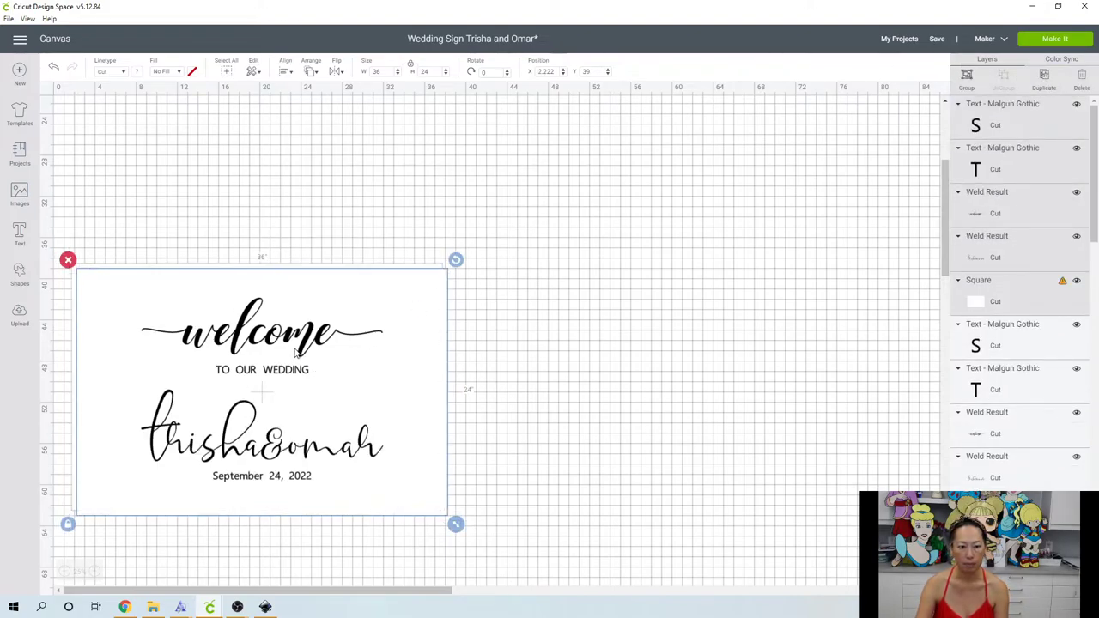
{"action": "left_click_drag", "start_coordinate": [296, 343], "coordinate": [714, 337]}
{"action": "left_click", "coordinate": [653, 184]}
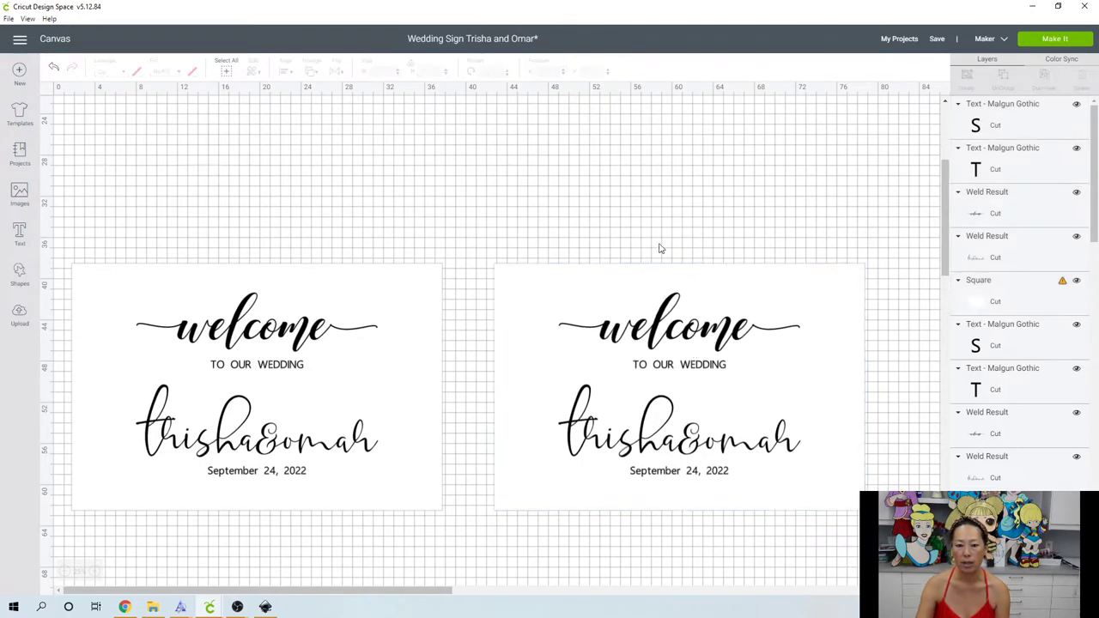
{"action": "left_click", "coordinate": [695, 337]}
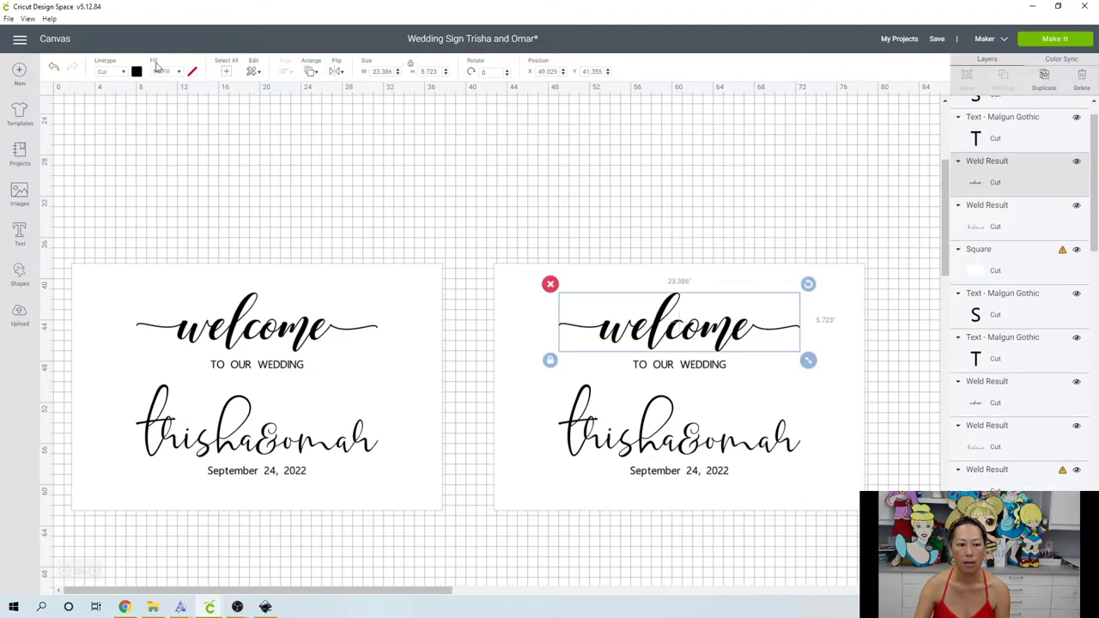
Set the right copy's welcome and TO OUR WEDDING lettering to the Draw linetype.
{"action": "left_click", "coordinate": [120, 74]}
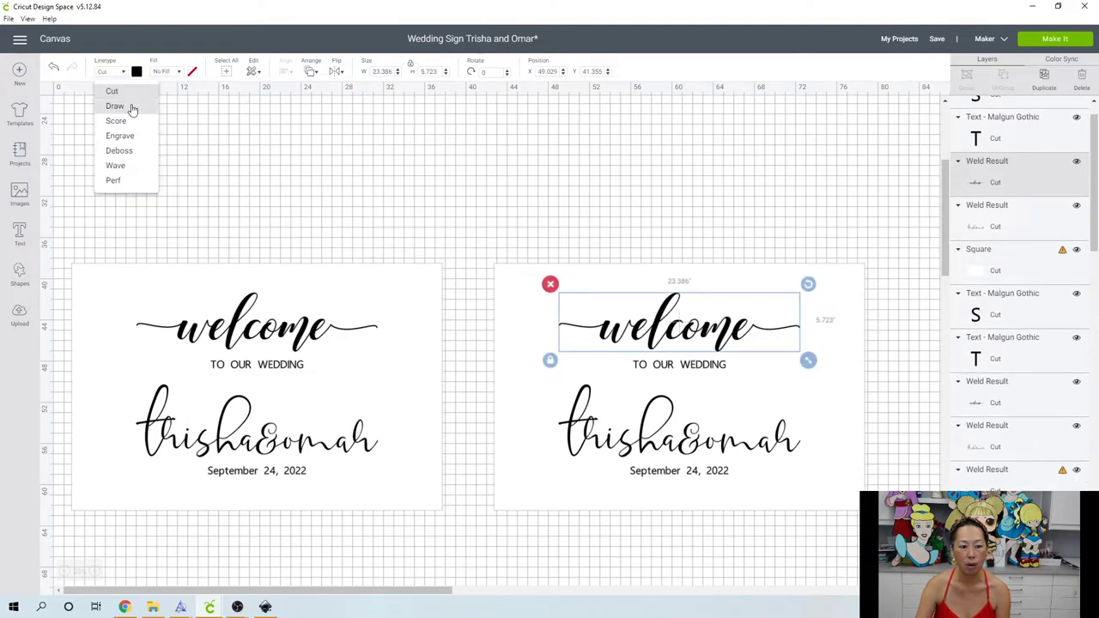
{"action": "left_click", "coordinate": [115, 105]}
{"action": "left_click", "coordinate": [664, 371]}
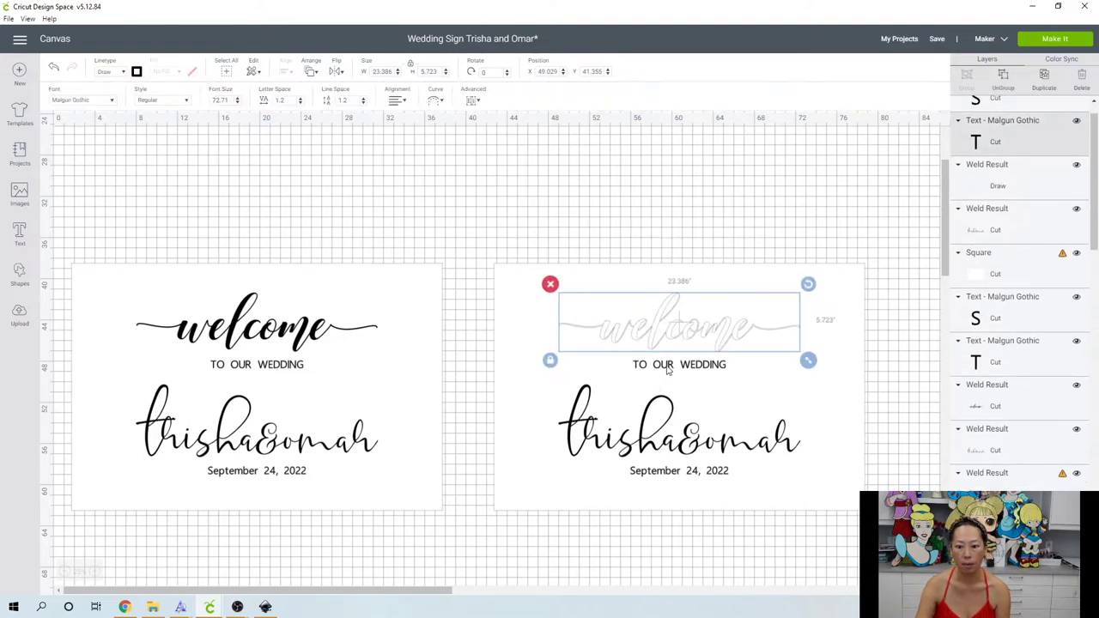
{"action": "left_click", "coordinate": [125, 74]}
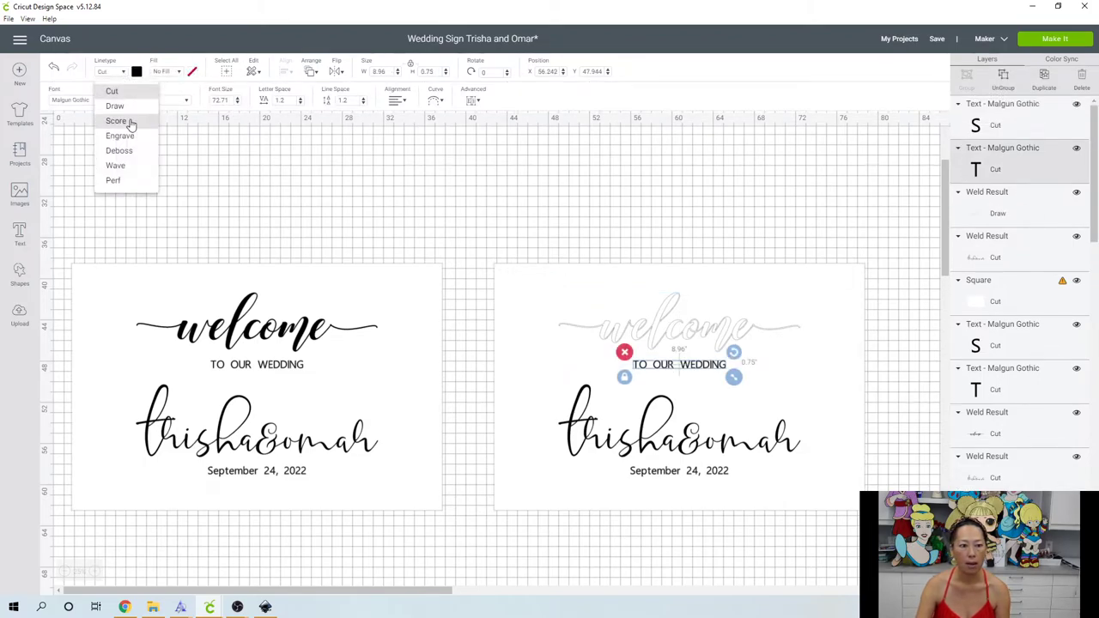
{"action": "left_click", "coordinate": [115, 106]}
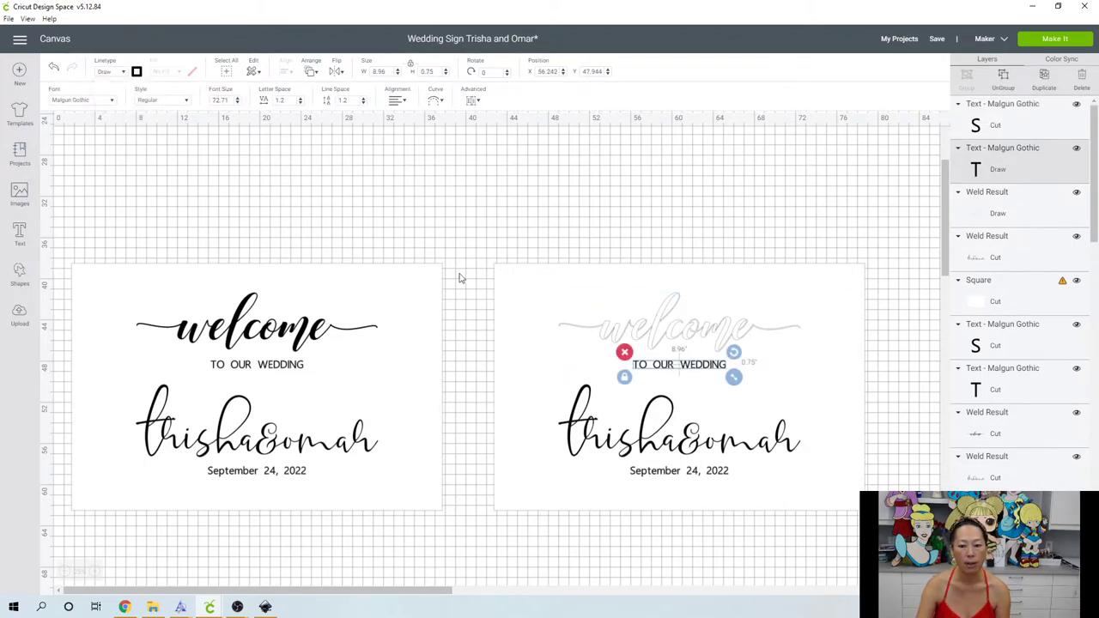
Switch the copy's couple's names and September 24, 2022 date to Draw as well.
{"action": "left_click", "coordinate": [667, 436]}
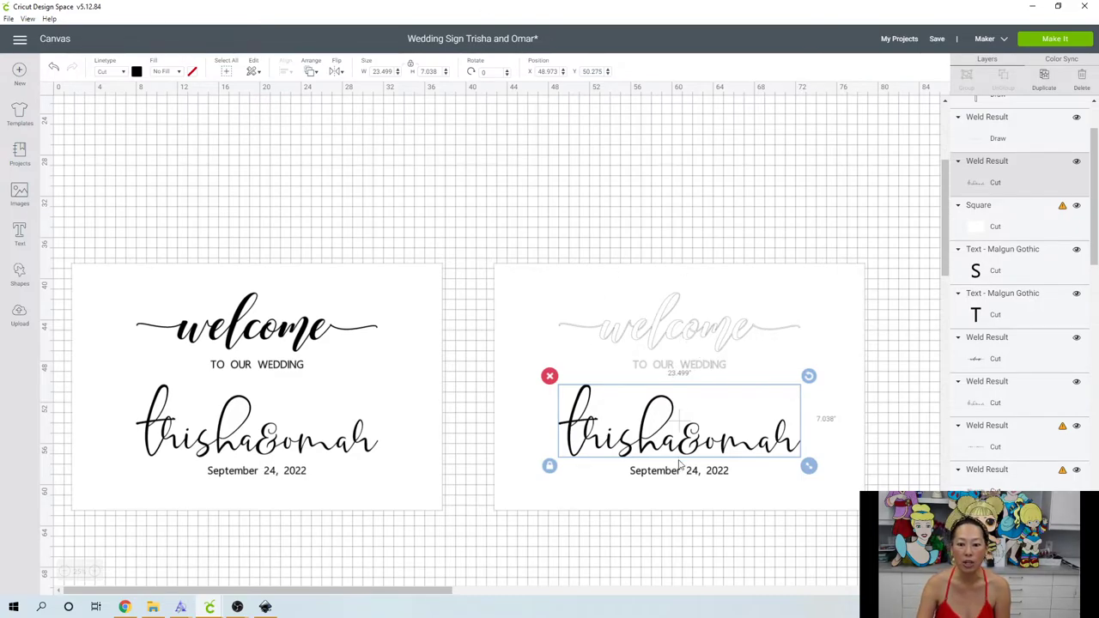
{"action": "left_click", "coordinate": [127, 72]}
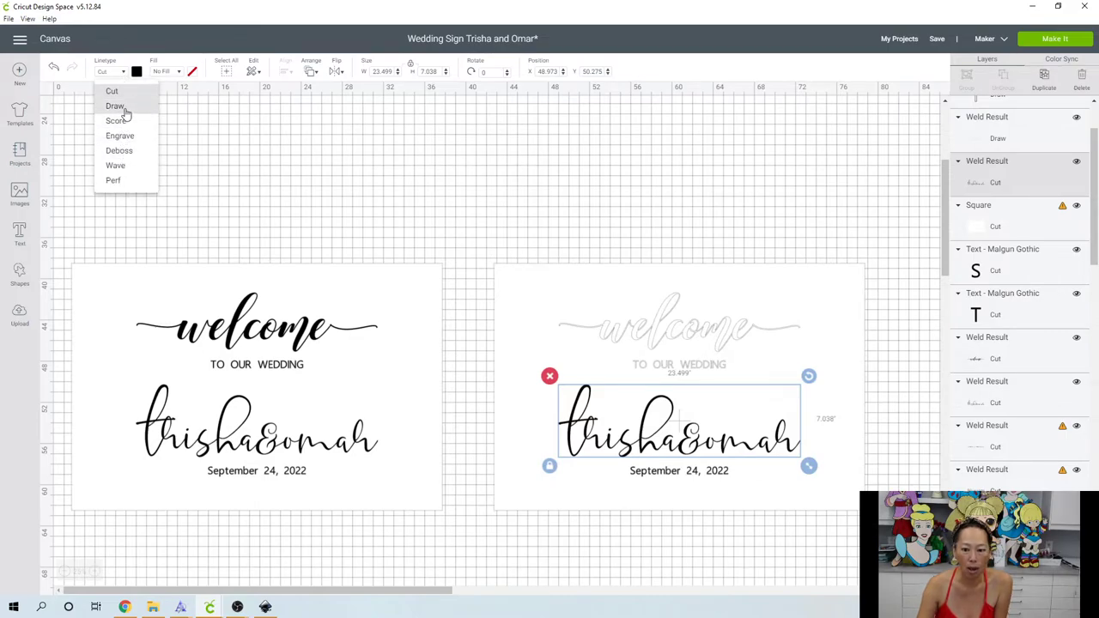
{"action": "left_click", "coordinate": [120, 106]}
{"action": "left_click", "coordinate": [667, 474]}
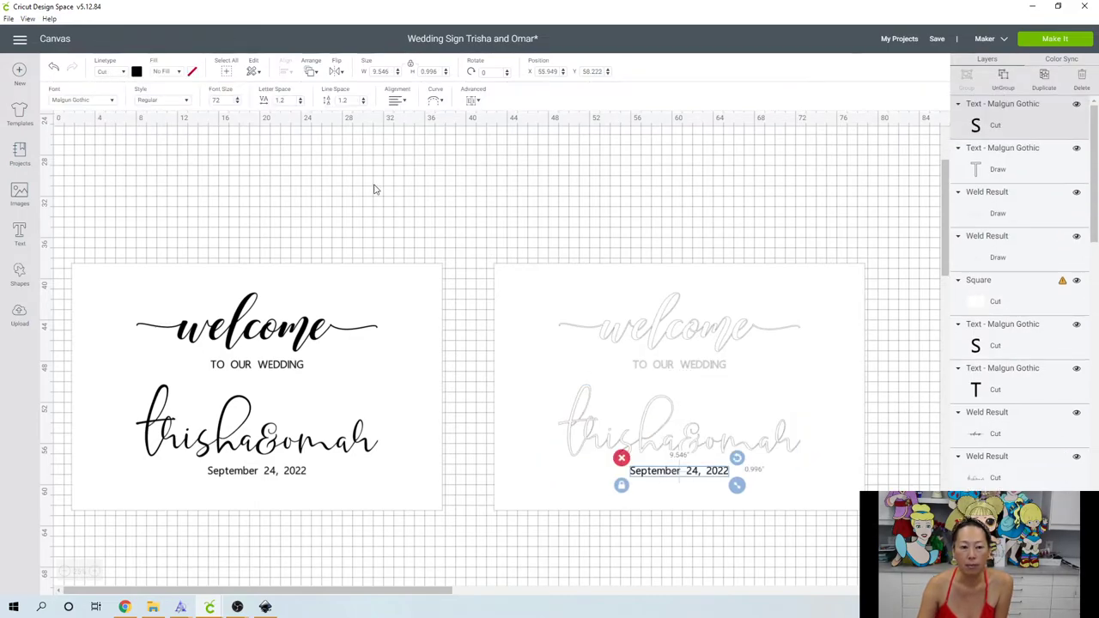
{"action": "left_click", "coordinate": [120, 72]}
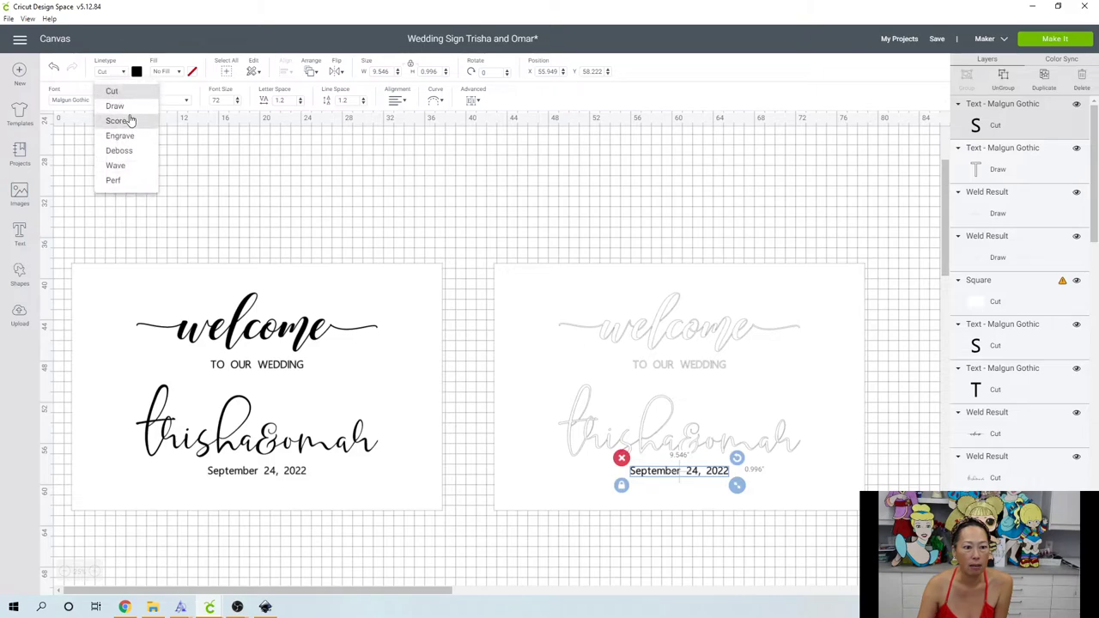
{"action": "left_click", "coordinate": [127, 106]}
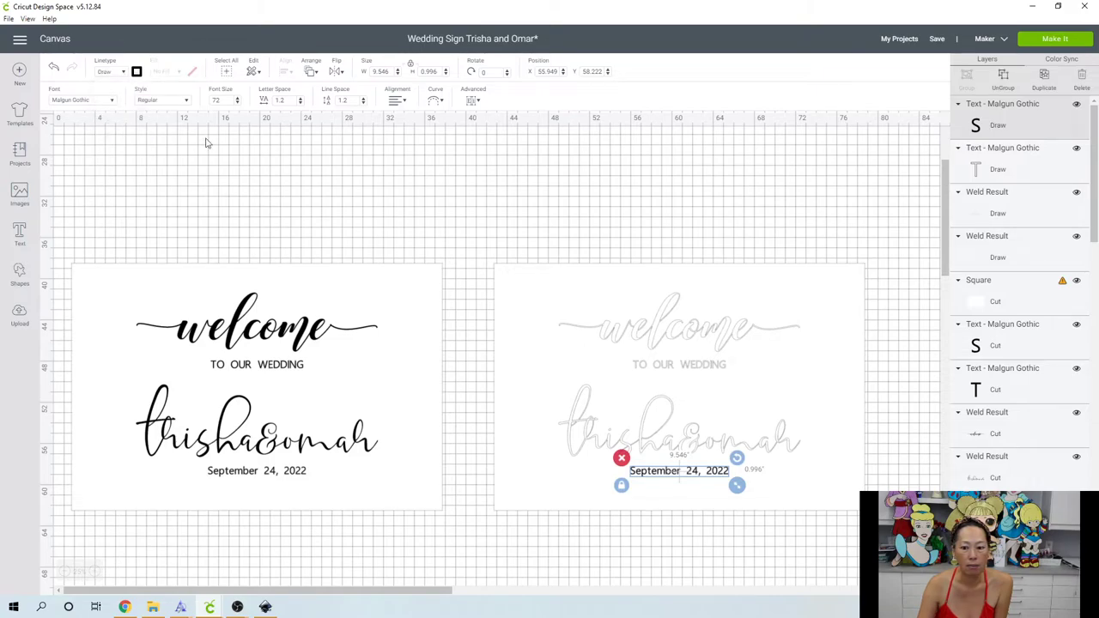
{"action": "left_click", "coordinate": [700, 542]}
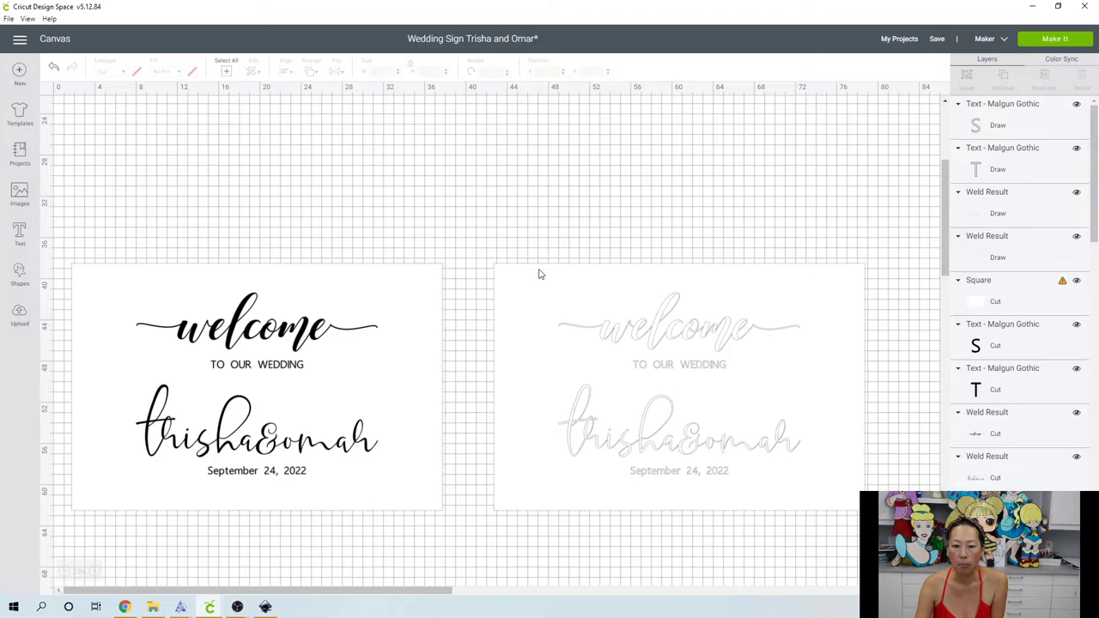
{"action": "left_click", "coordinate": [256, 270]}
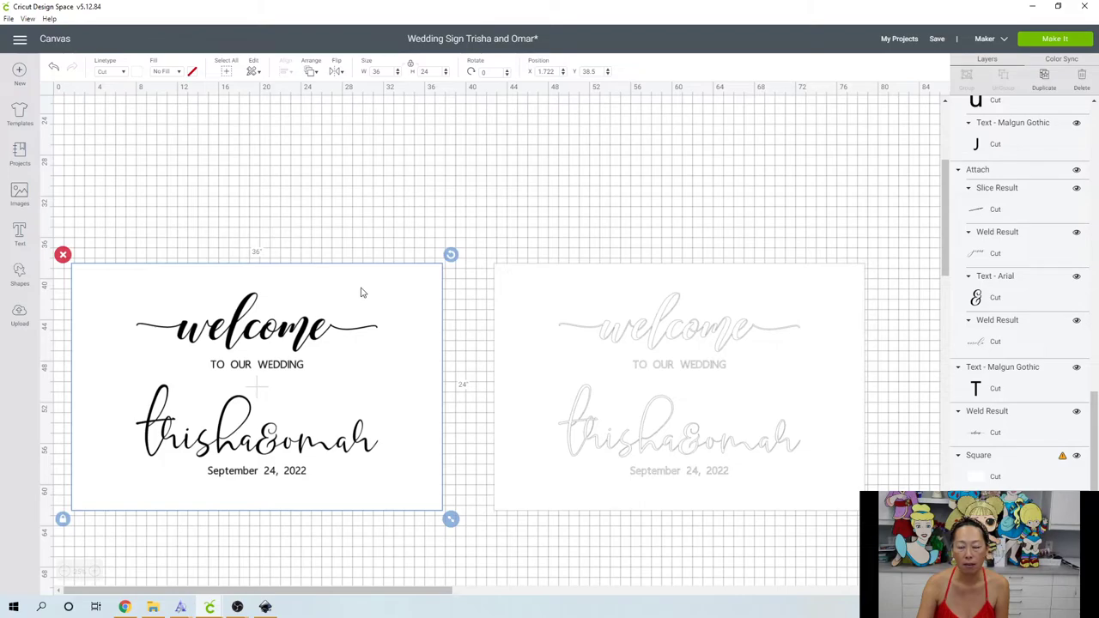
Pull the left sign's white background rectangle out and delete it.
{"action": "left_click_drag", "start_coordinate": [361, 293], "coordinate": [376, 158]}
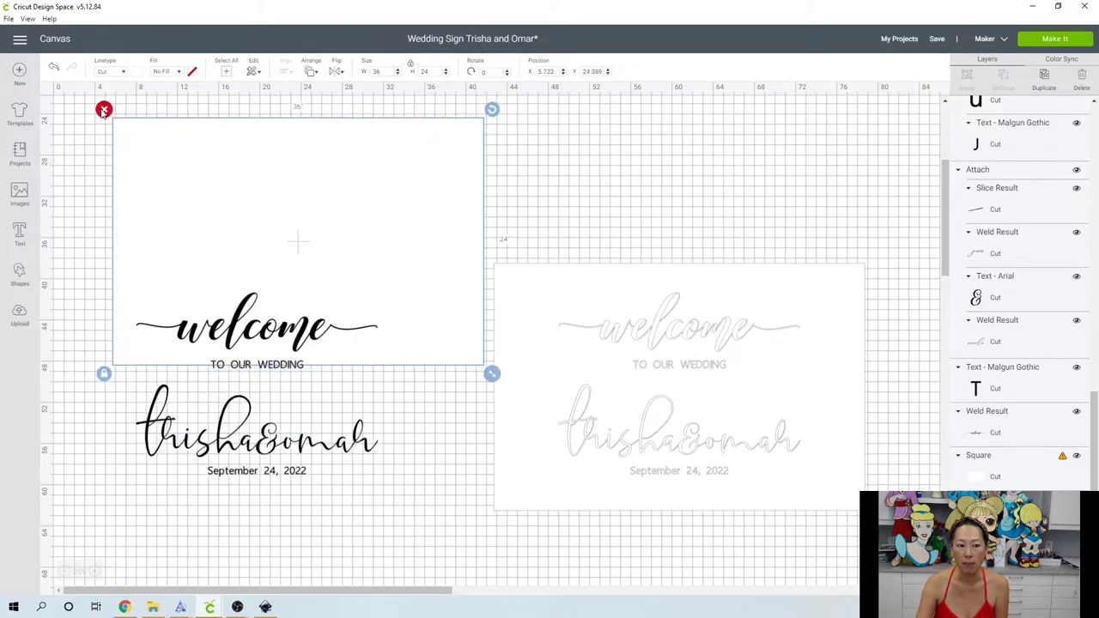
{"action": "left_click", "coordinate": [103, 110]}
{"action": "left_click_drag", "start_coordinate": [130, 301], "coordinate": [346, 510]}
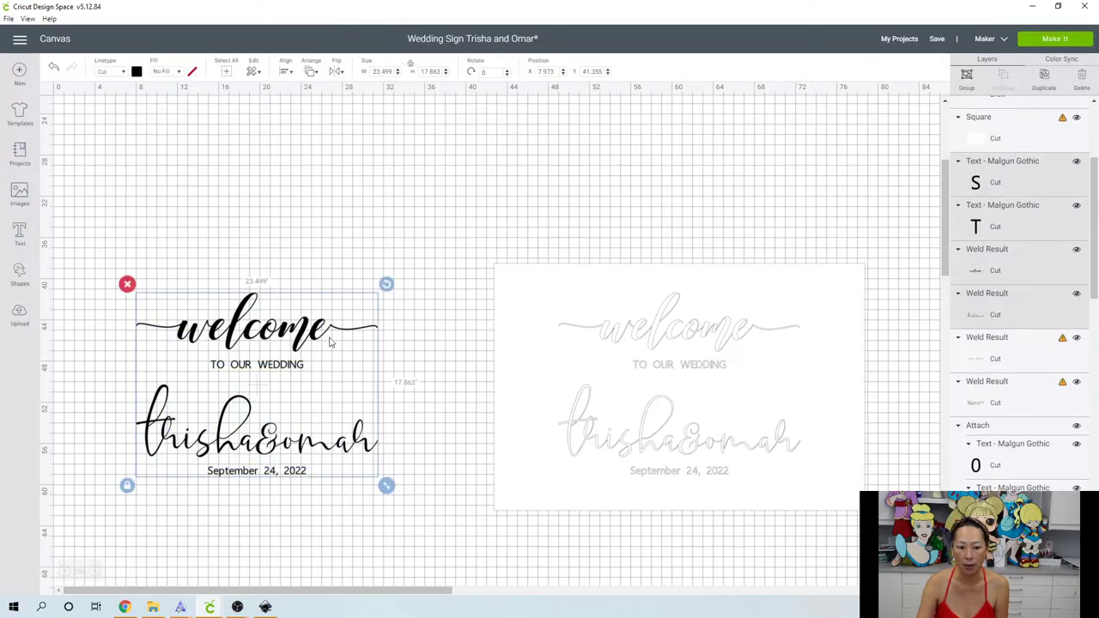
{"action": "left_click", "coordinate": [310, 234]}
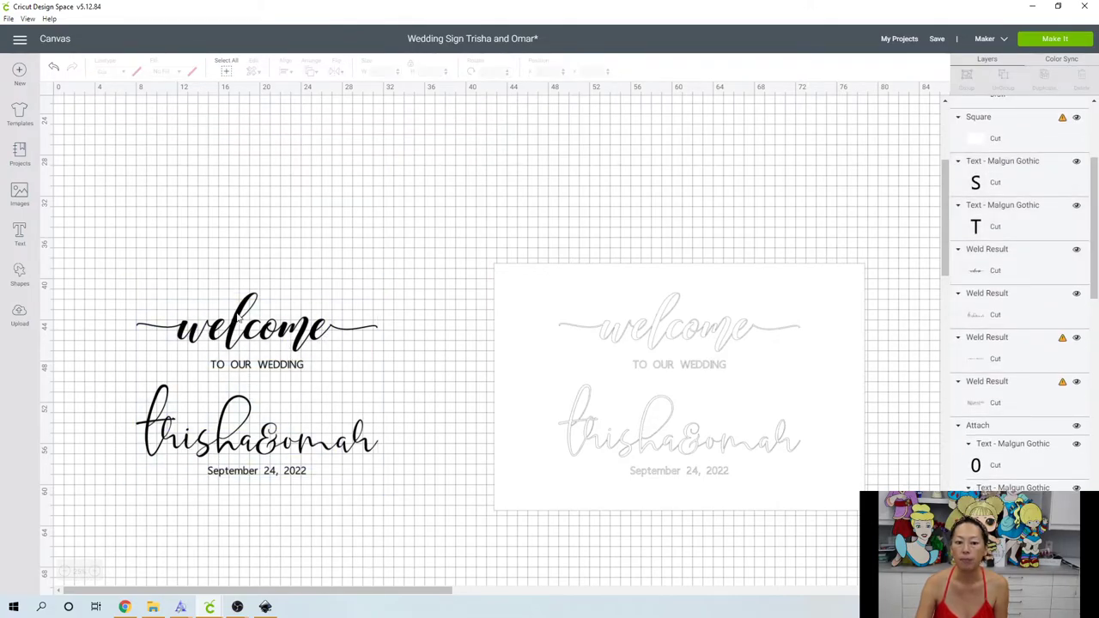
Check each of the left sign's text layers: welcome, TO OUR WEDDING, names and date.
{"action": "left_click", "coordinate": [283, 368]}
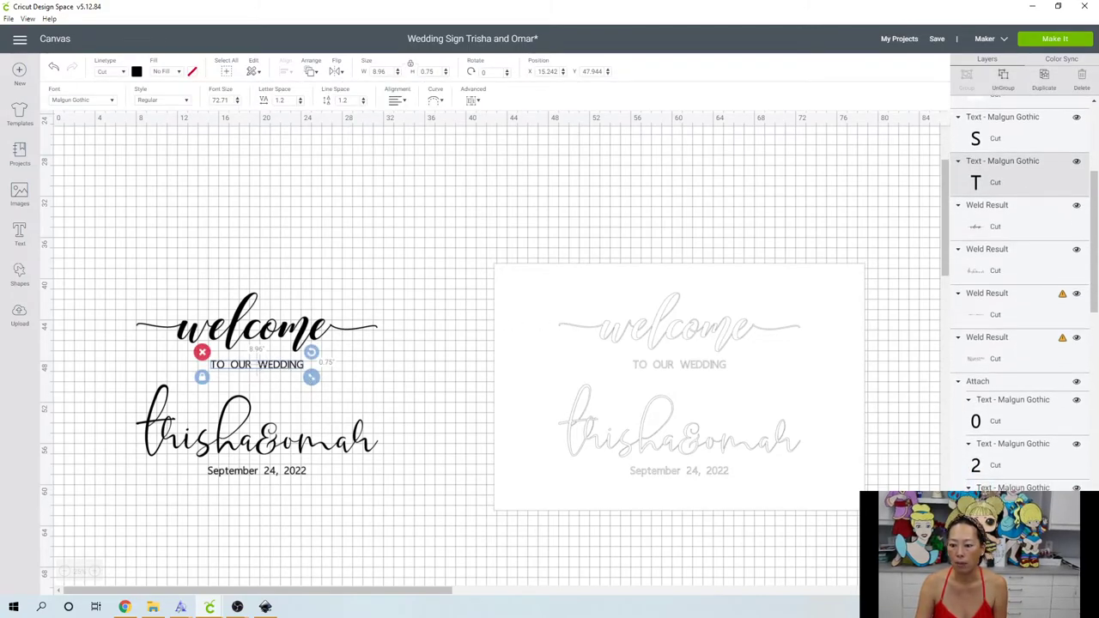
{"action": "left_click", "coordinate": [421, 498]}
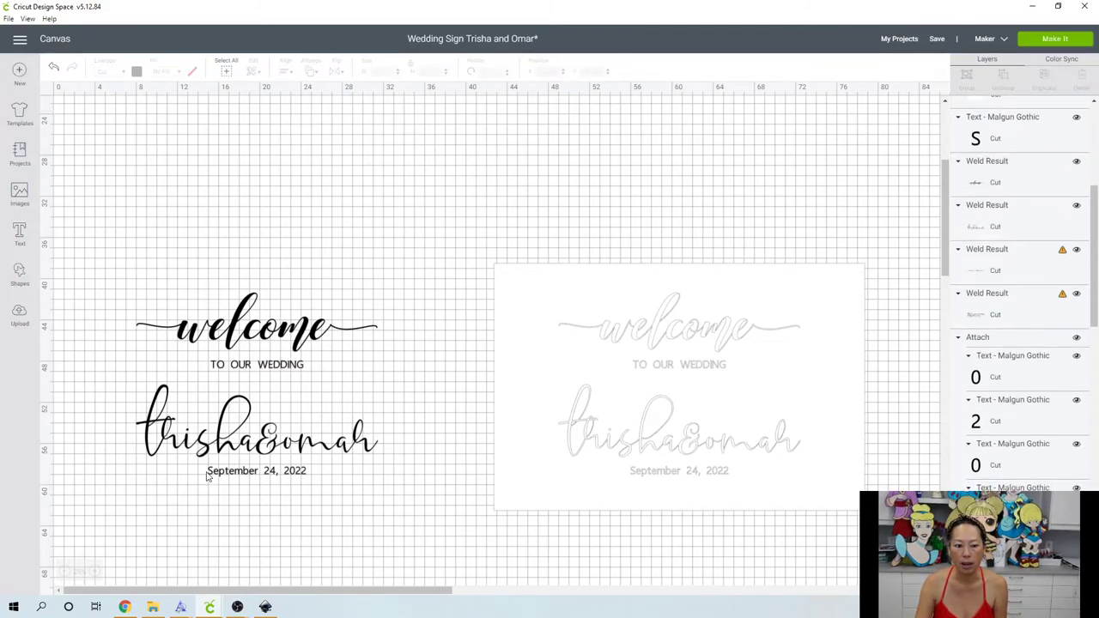
{"action": "left_click", "coordinate": [241, 478]}
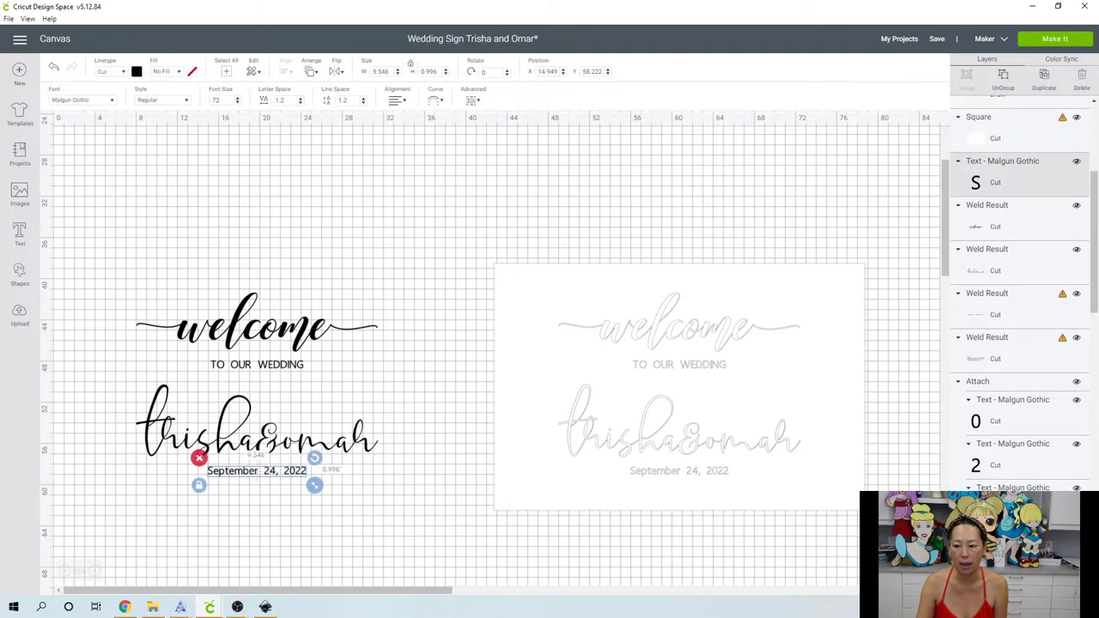
{"action": "left_click", "coordinate": [348, 460]}
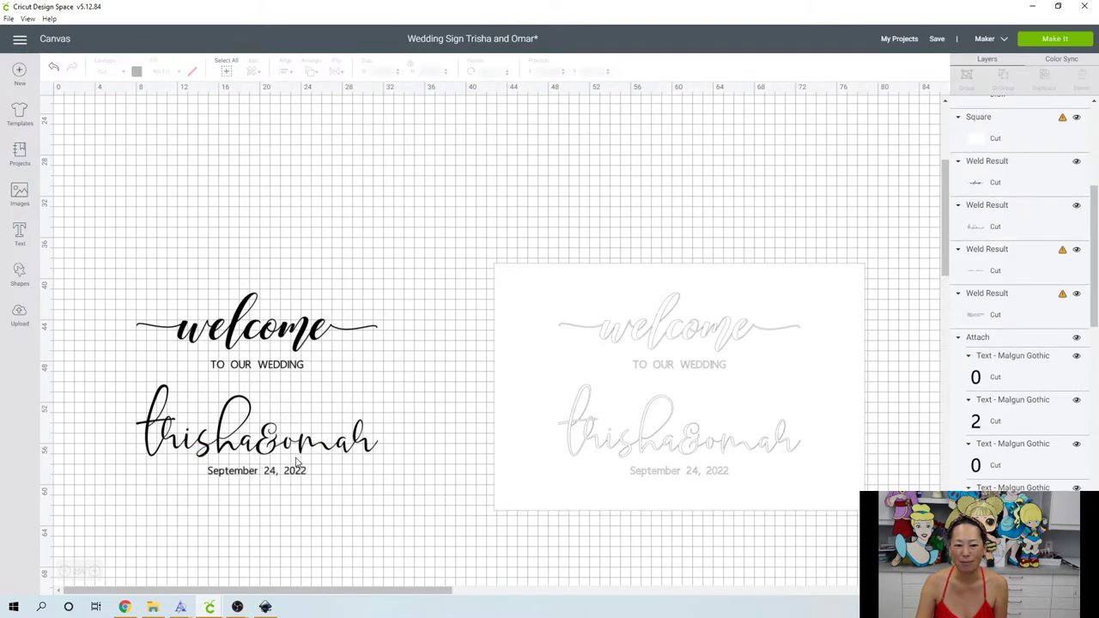
{"action": "left_click", "coordinate": [245, 336]}
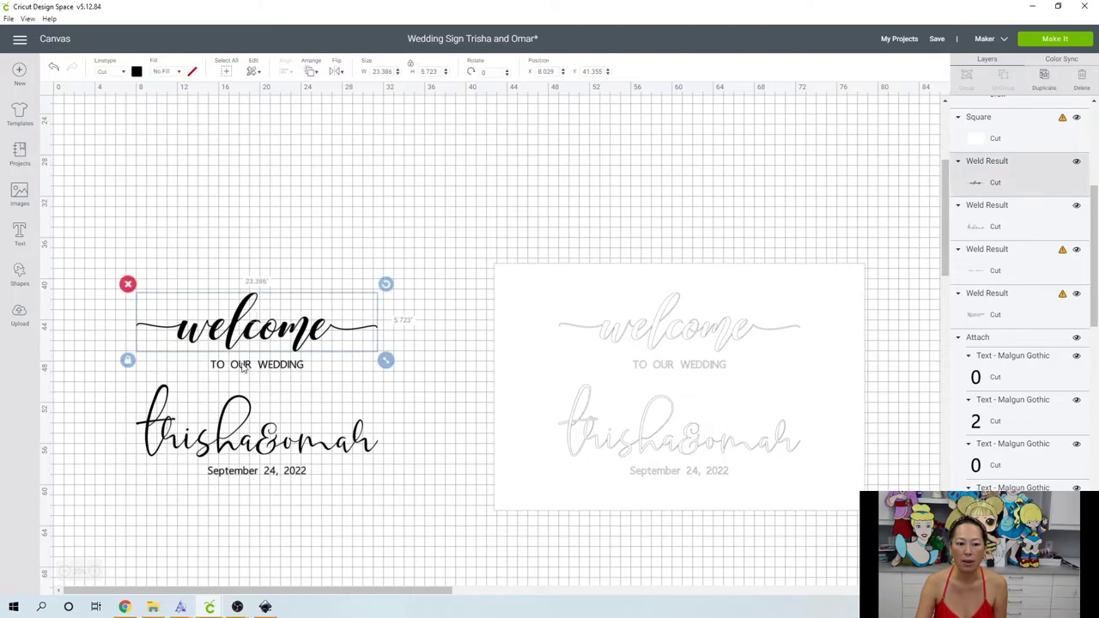
{"action": "left_click", "coordinate": [245, 371]}
{"action": "left_click", "coordinate": [225, 436]}
{"action": "left_click", "coordinate": [234, 474]}
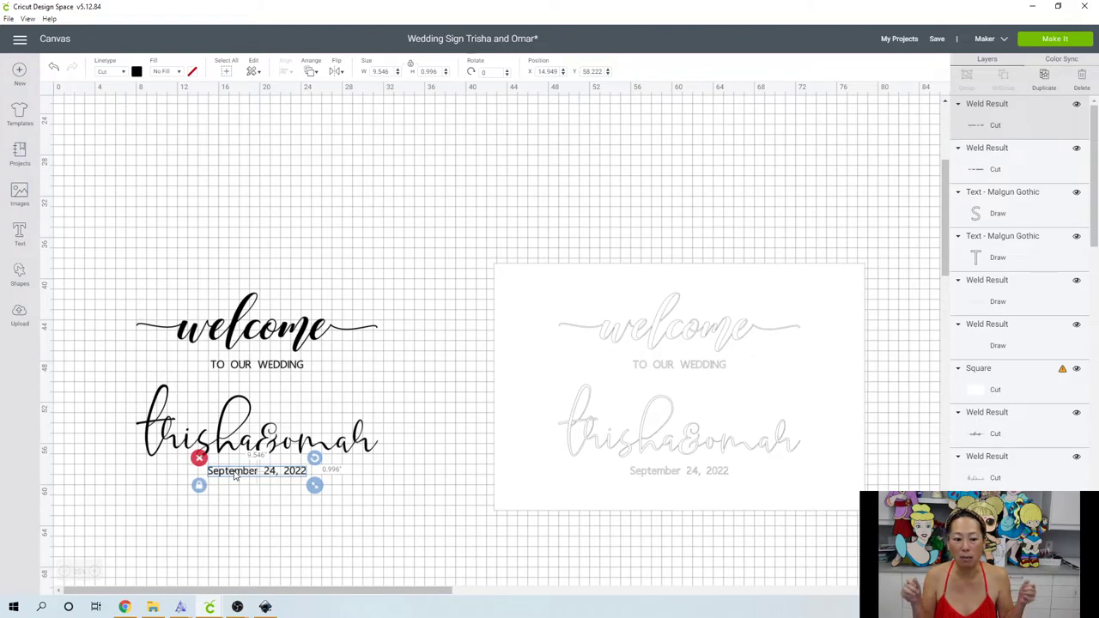
{"action": "left_click", "coordinate": [432, 273]}
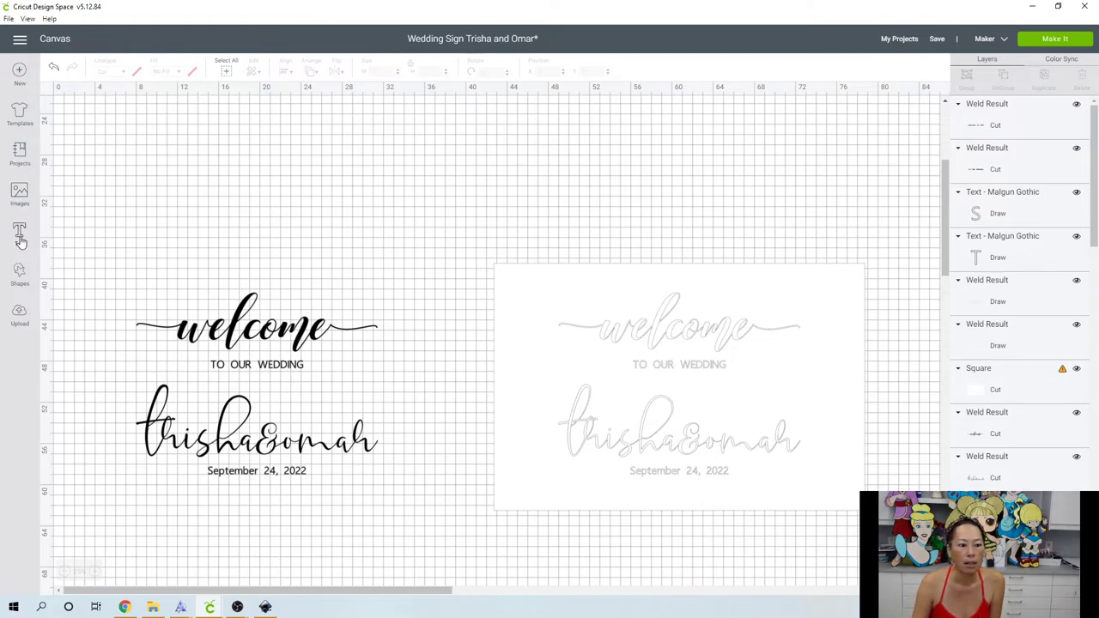
Add a new square from the basic shapes and place it above the signs.
{"action": "left_click", "coordinate": [754, 287]}
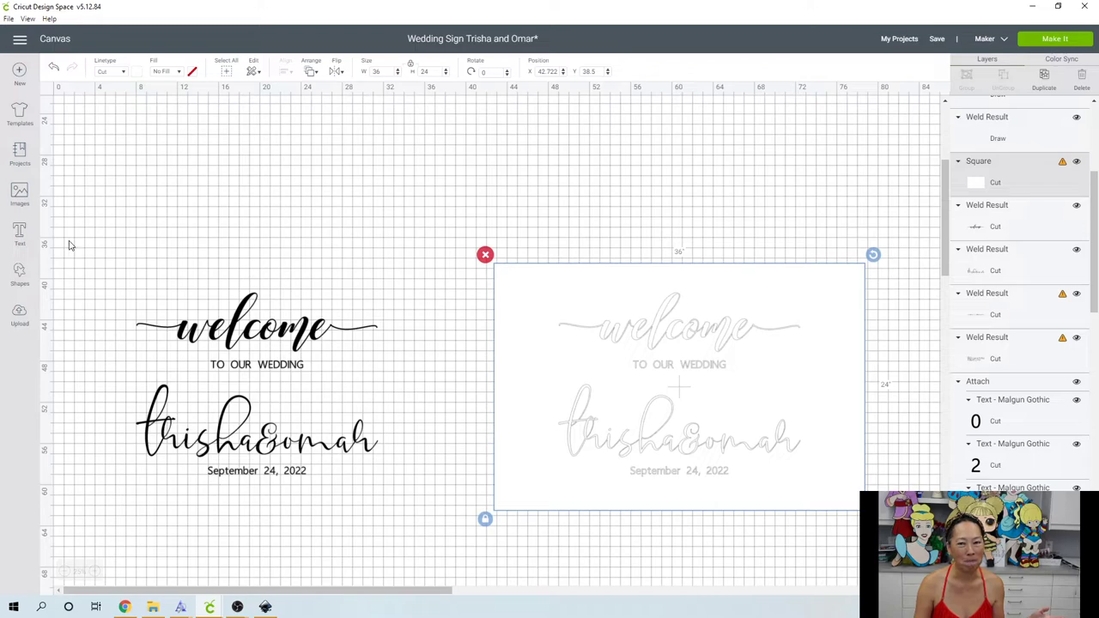
{"action": "left_click", "coordinate": [23, 276]}
{"action": "left_click", "coordinate": [68, 203]}
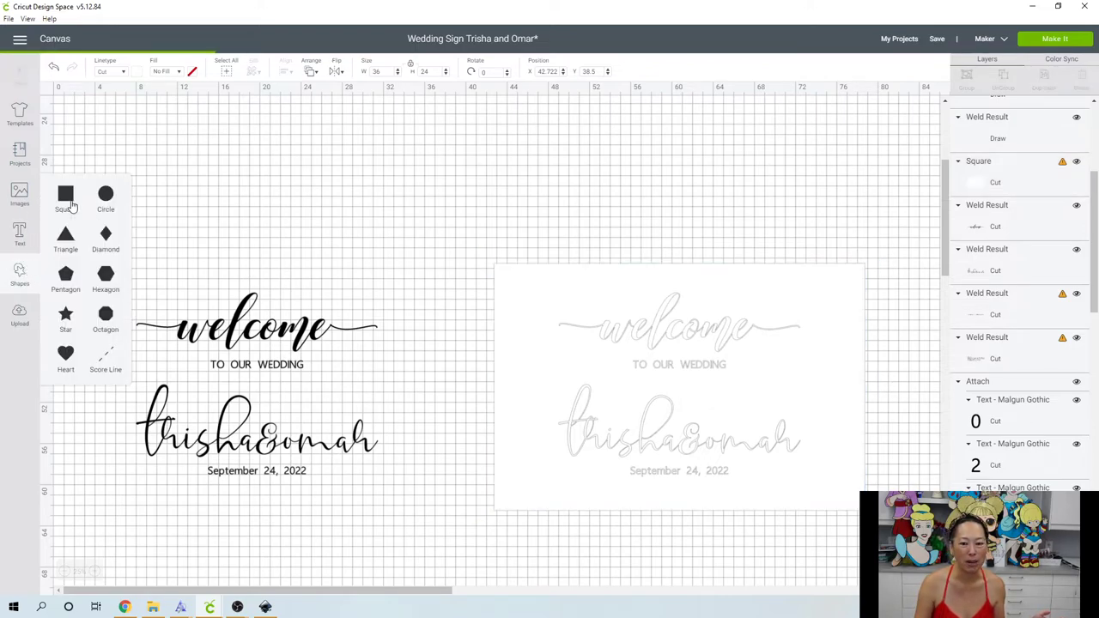
{"action": "left_click_drag", "start_coordinate": [116, 156], "coordinate": [371, 168]}
Position the whole right-hand sign design at X 43, Y 39.
{"action": "left_click_drag", "start_coordinate": [474, 248], "coordinate": [822, 567]}
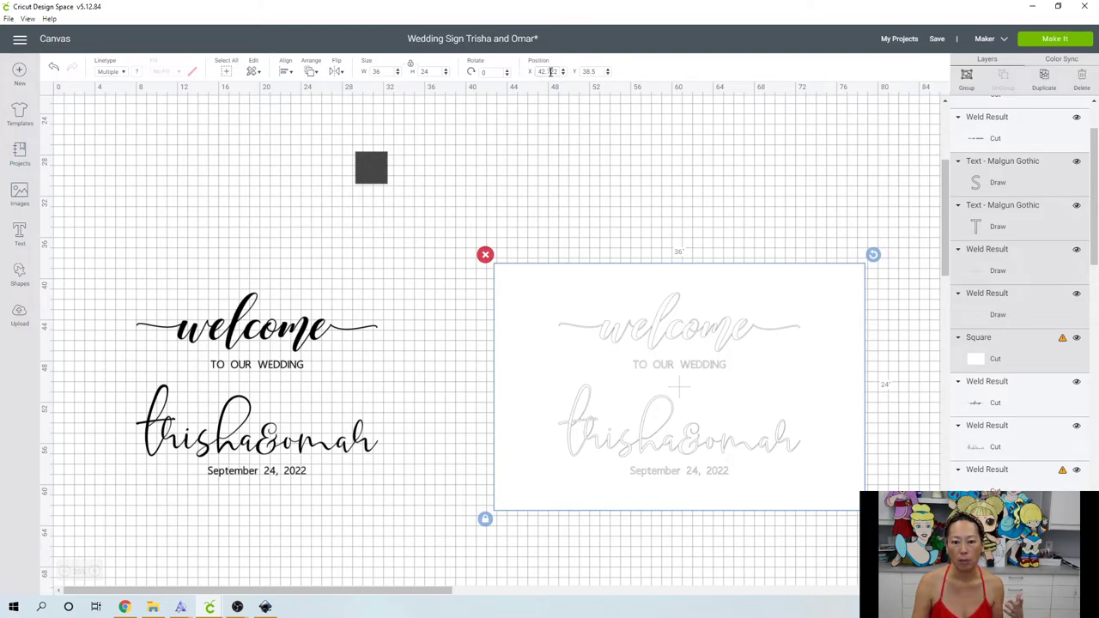
{"action": "left_click", "coordinate": [550, 71]}
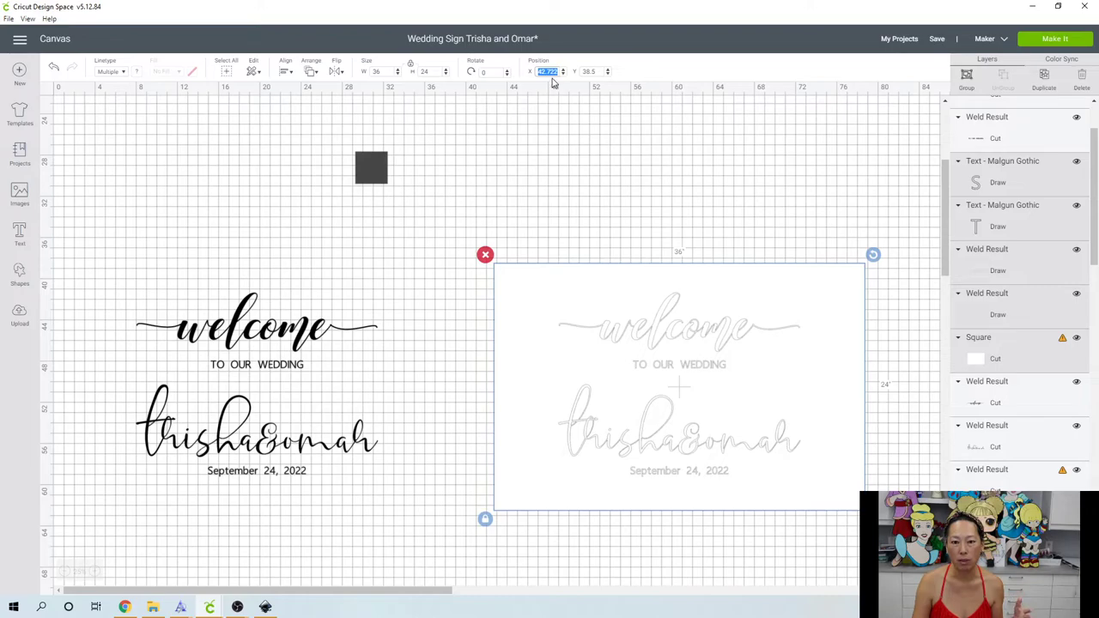
{"action": "type", "text": "42"}
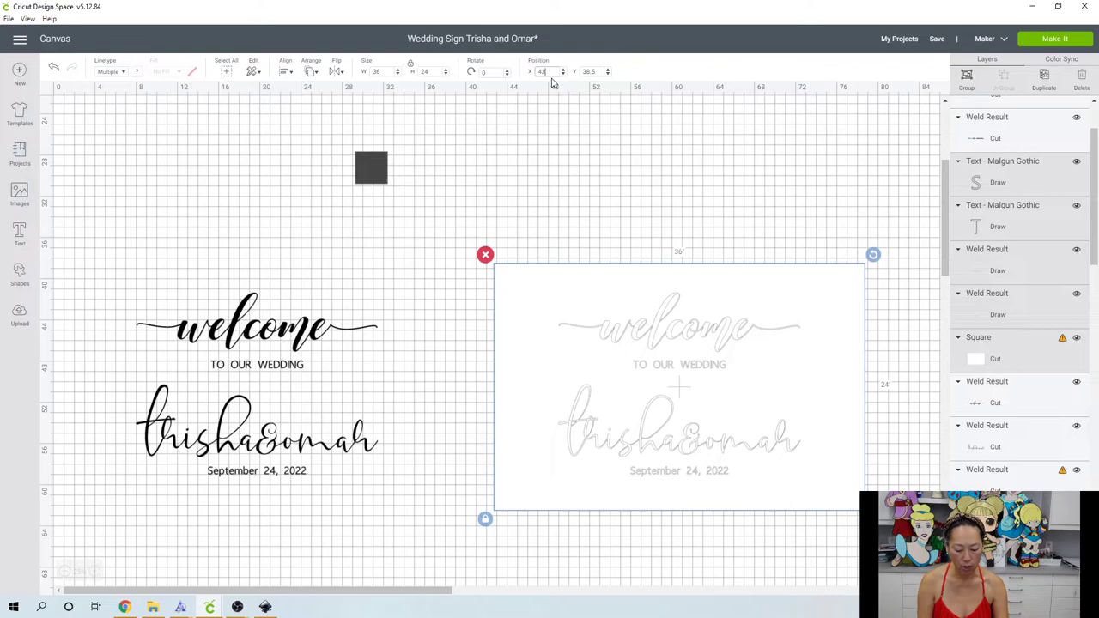
{"action": "key", "text": "Tab"}
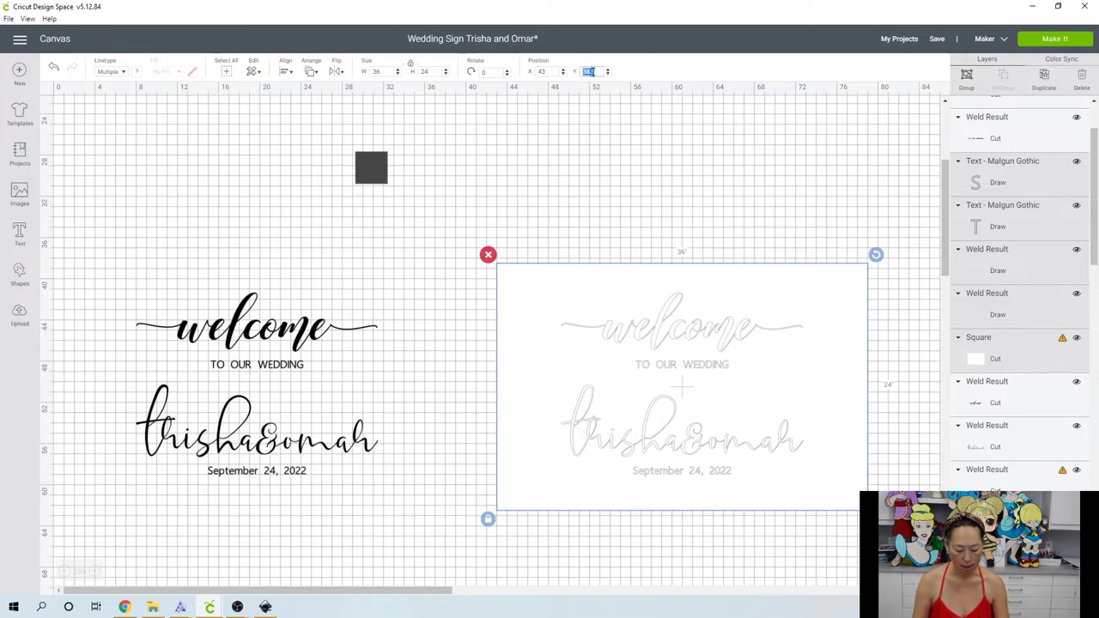
{"action": "type", "text": "39"}
{"action": "key", "text": "Return"}
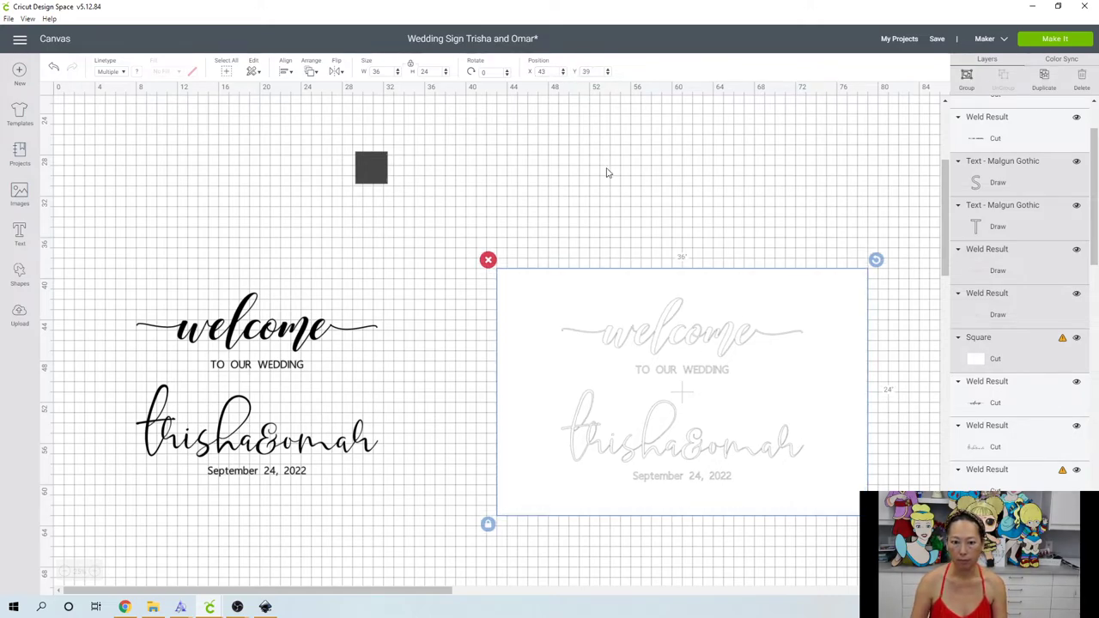
Resize the dark square to 11 inches and place it on the sign's top-left at Y 39.
{"action": "left_click", "coordinate": [373, 172]}
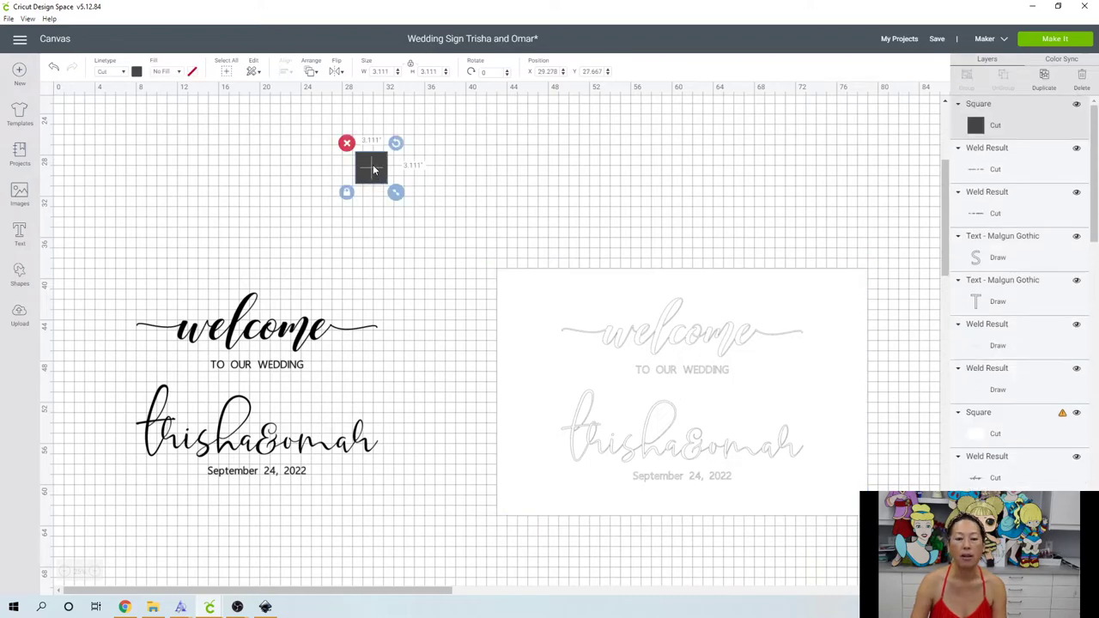
{"action": "left_click", "coordinate": [378, 71]}
{"action": "type", "text": "1"}
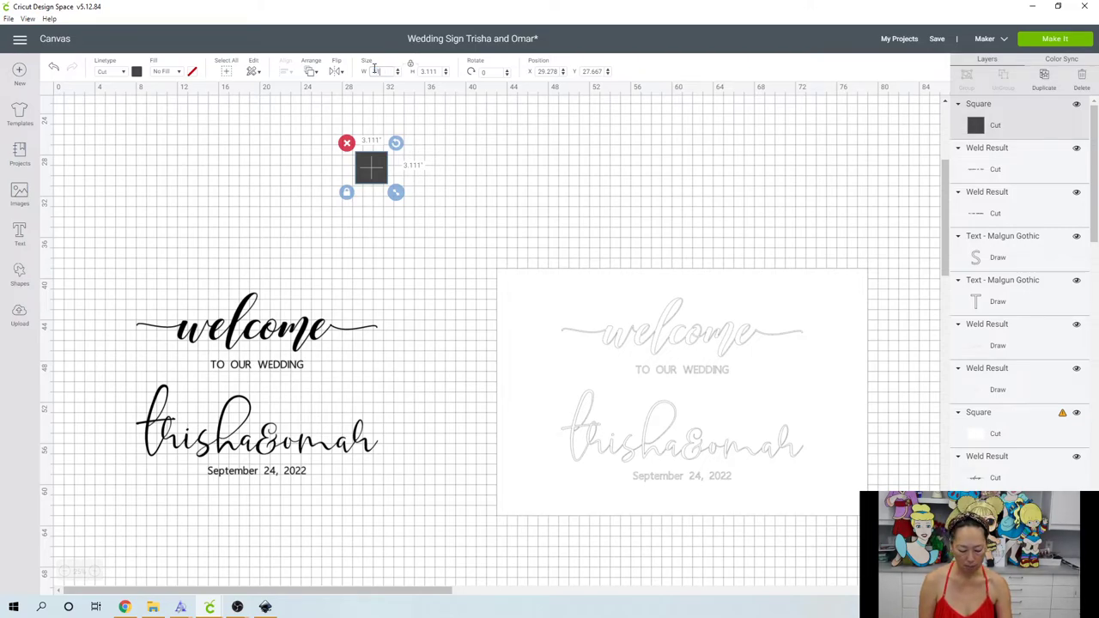
{"action": "type", "text": "1"}
{"action": "key", "text": "Tab"}
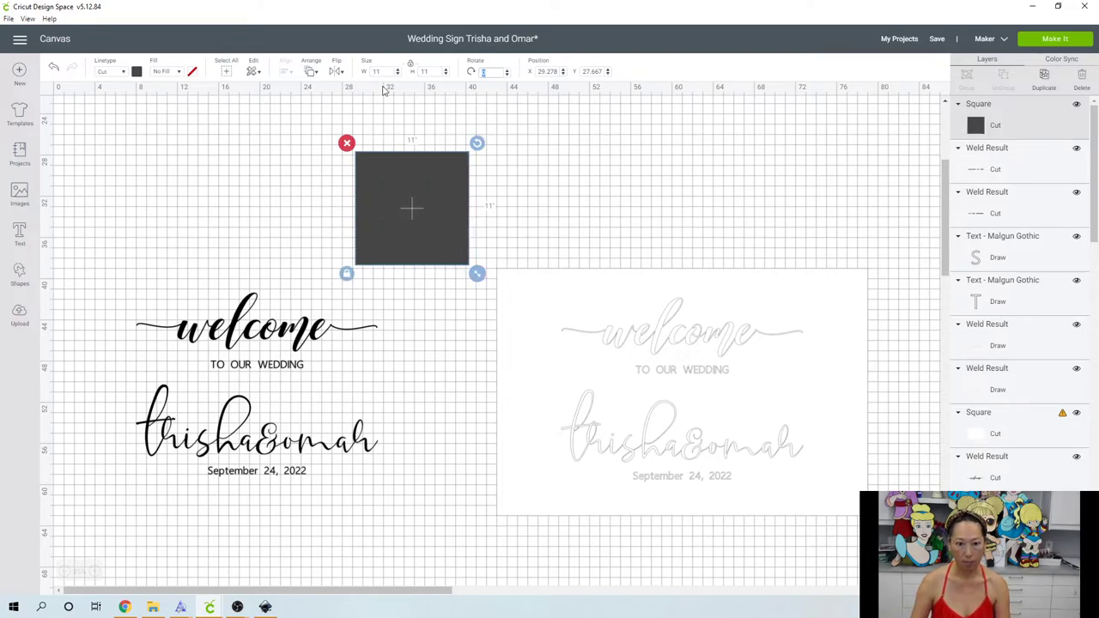
{"action": "left_click_drag", "start_coordinate": [412, 200], "coordinate": [560, 319]}
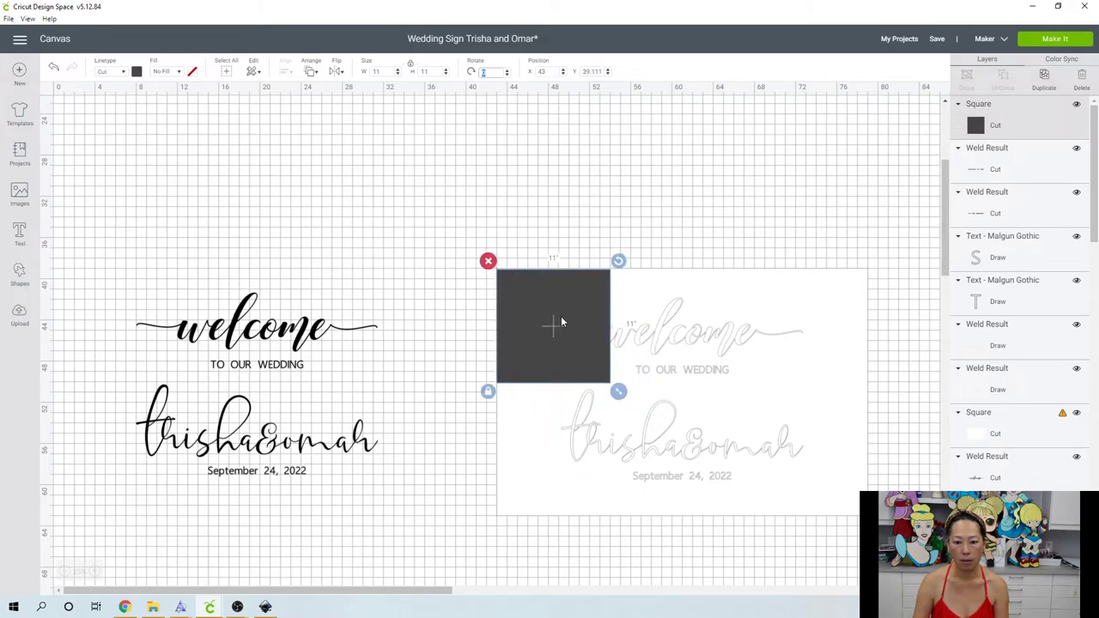
{"action": "double_click", "coordinate": [589, 71]}
{"action": "type", "text": "39"}
{"action": "key", "text": "Return"}
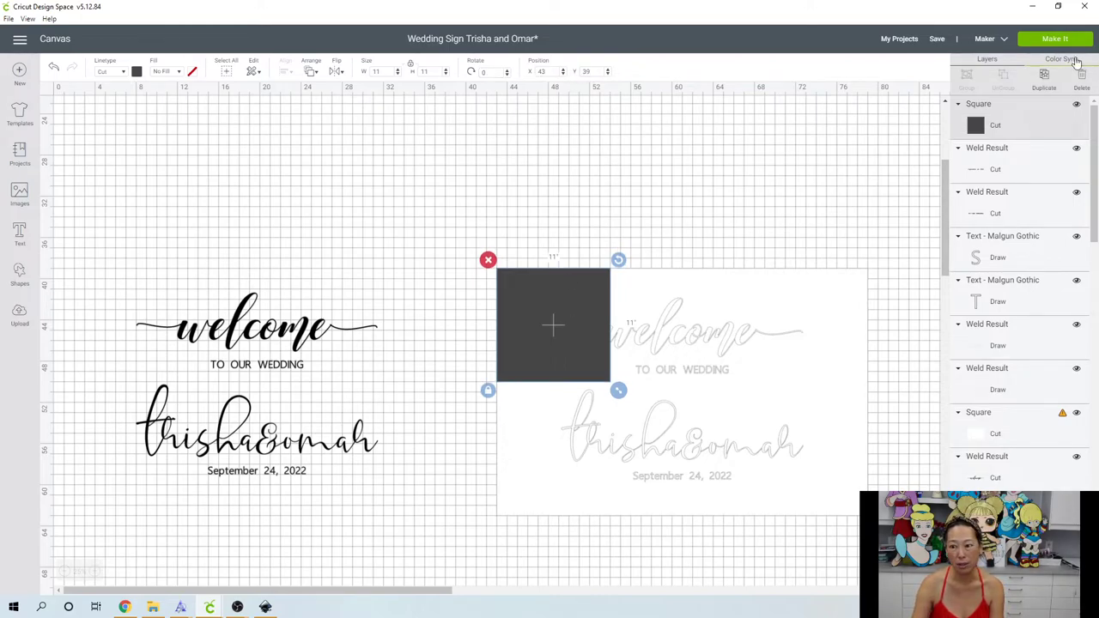
Duplicate the 11-inch square and set the copy to X 54 beside the first.
{"action": "left_click", "coordinate": [1047, 81]}
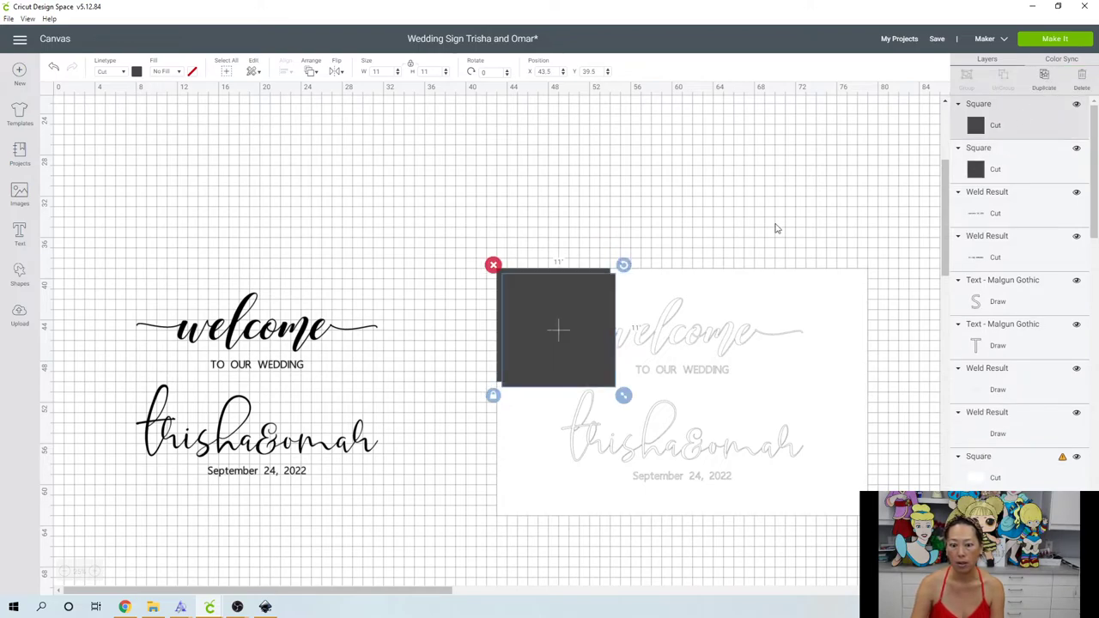
{"action": "left_click_drag", "start_coordinate": [584, 303], "coordinate": [694, 301]}
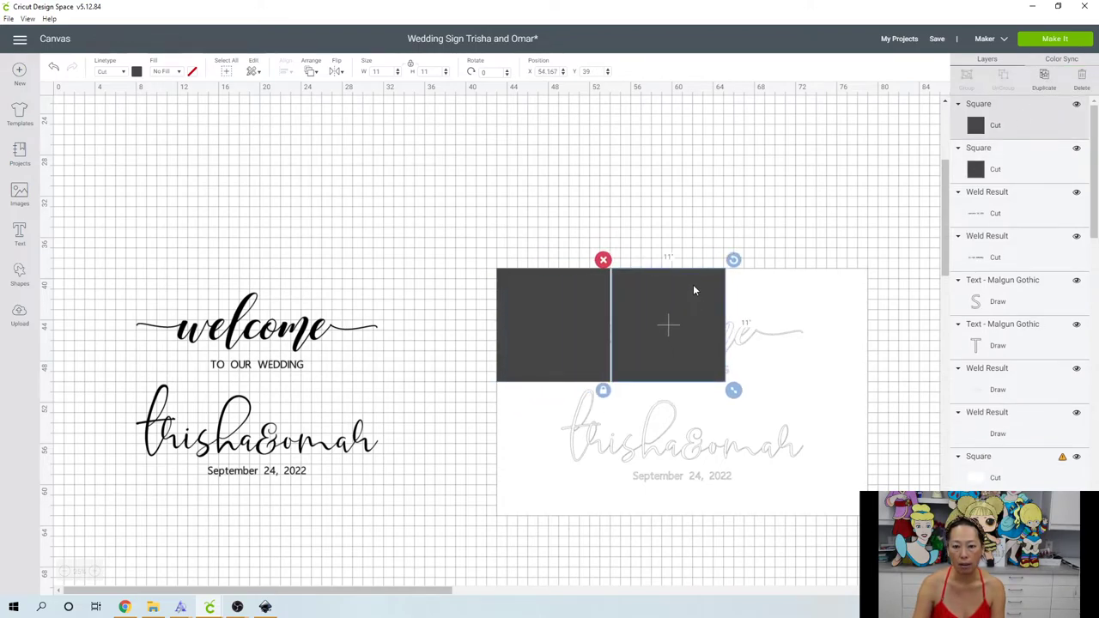
{"action": "left_click", "coordinate": [549, 72]}
{"action": "type", "text": "54"}
{"action": "key", "text": "Tab"}
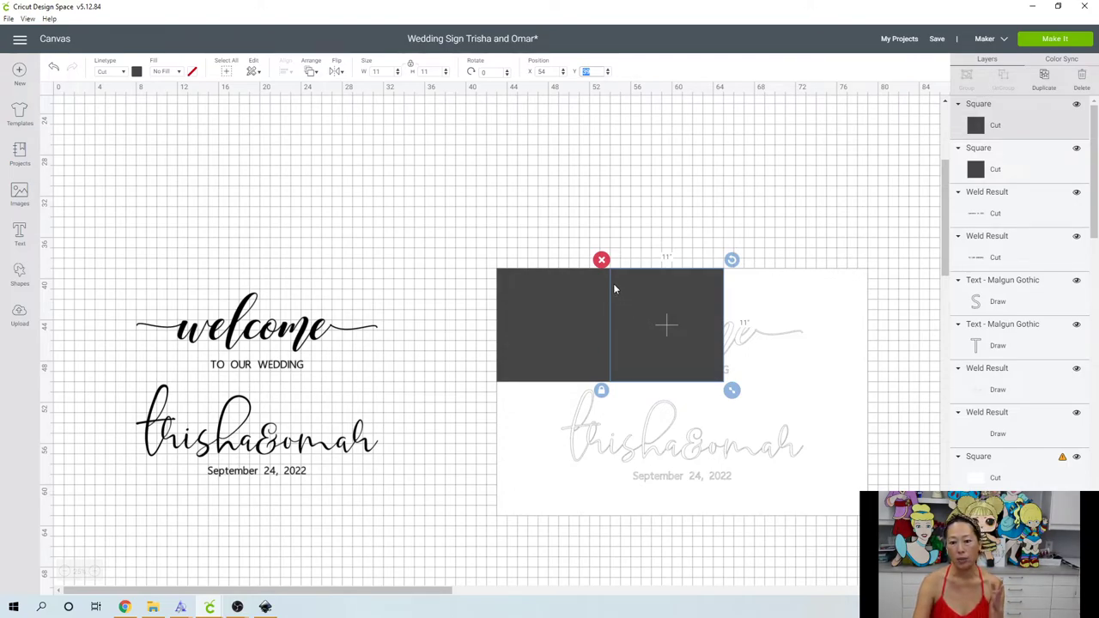
{"action": "left_click", "coordinate": [755, 335]}
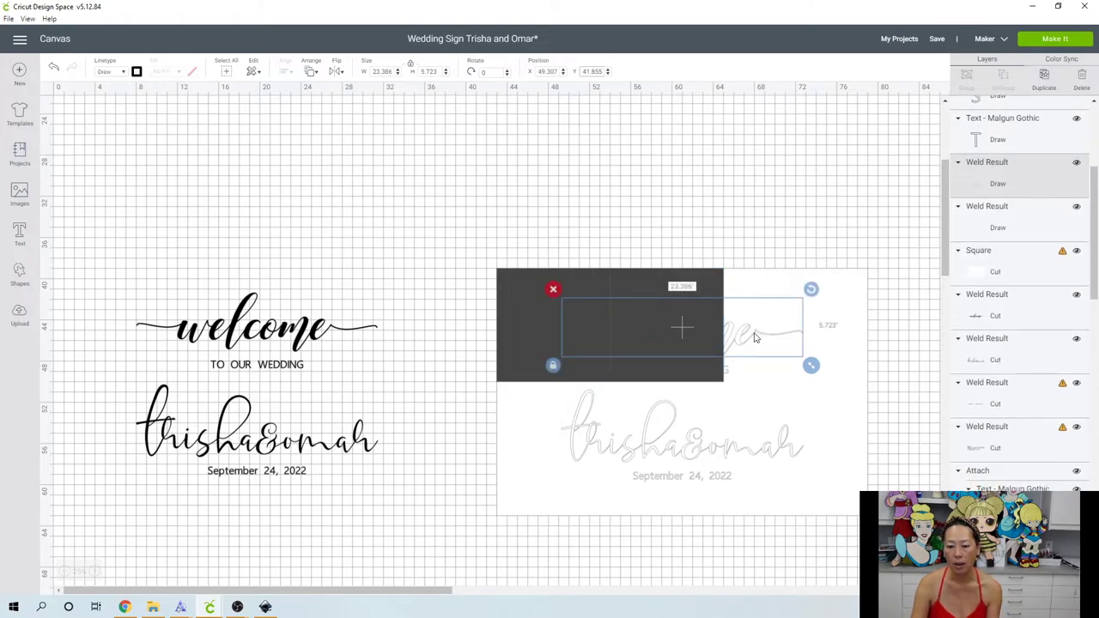
{"action": "left_click", "coordinate": [732, 379], "text": "shift"}
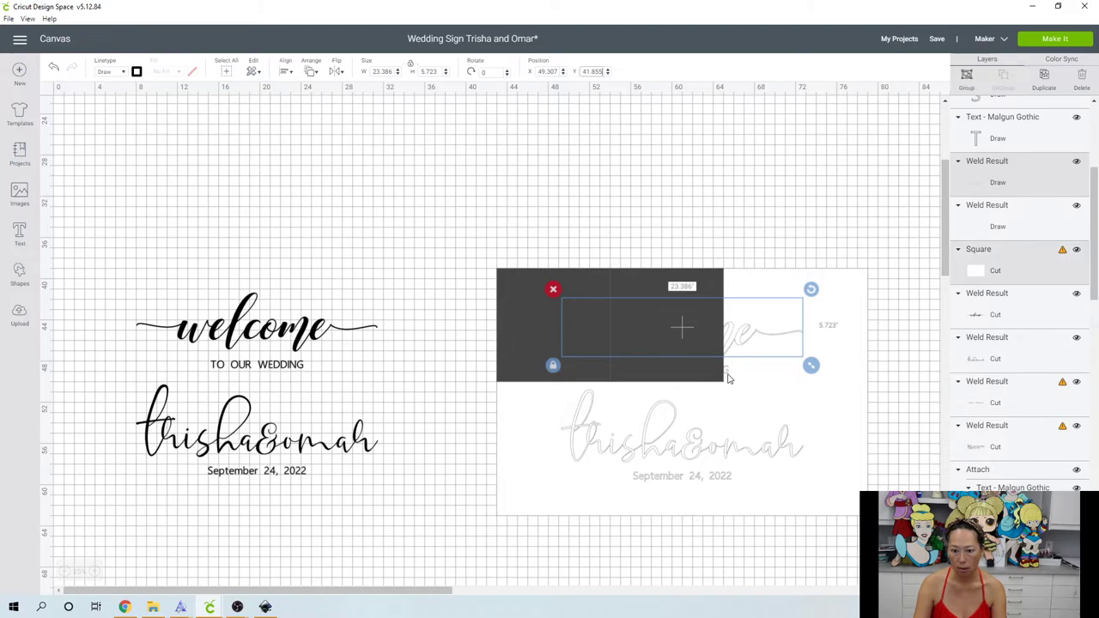
{"action": "left_click", "coordinate": [724, 452], "text": "shift"}
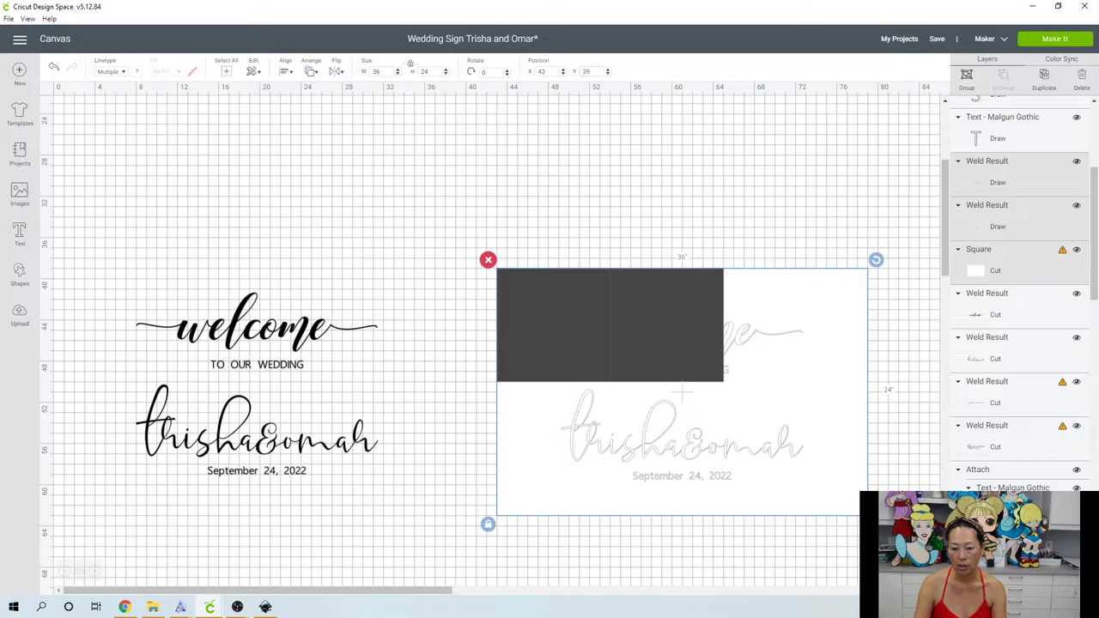
{"action": "key", "text": "Delete"}
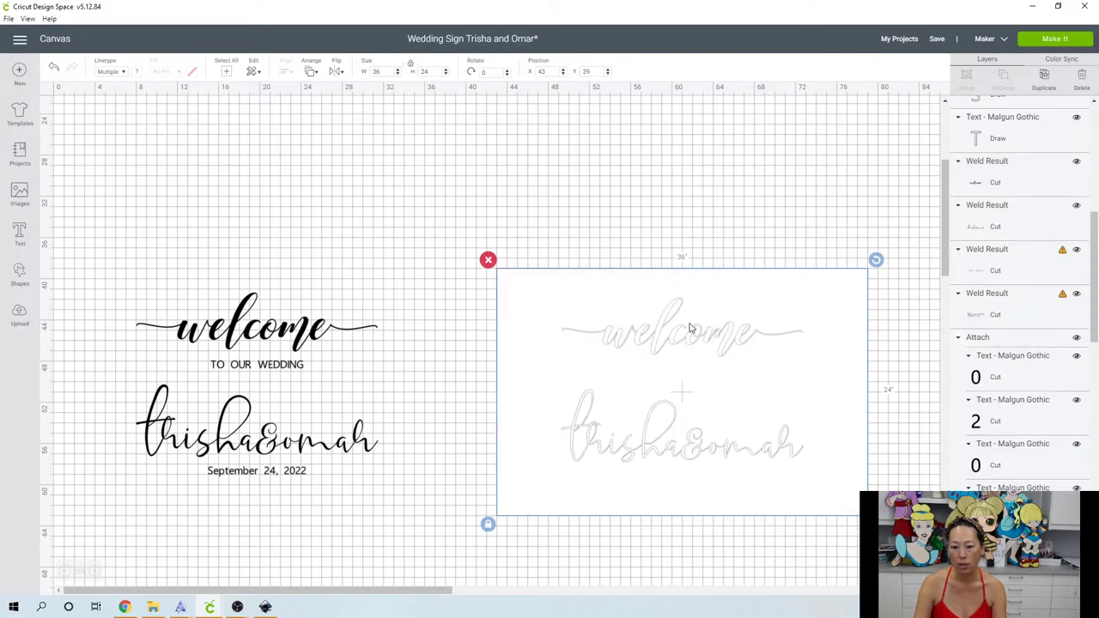
{"action": "key", "text": "ctrl+z"}
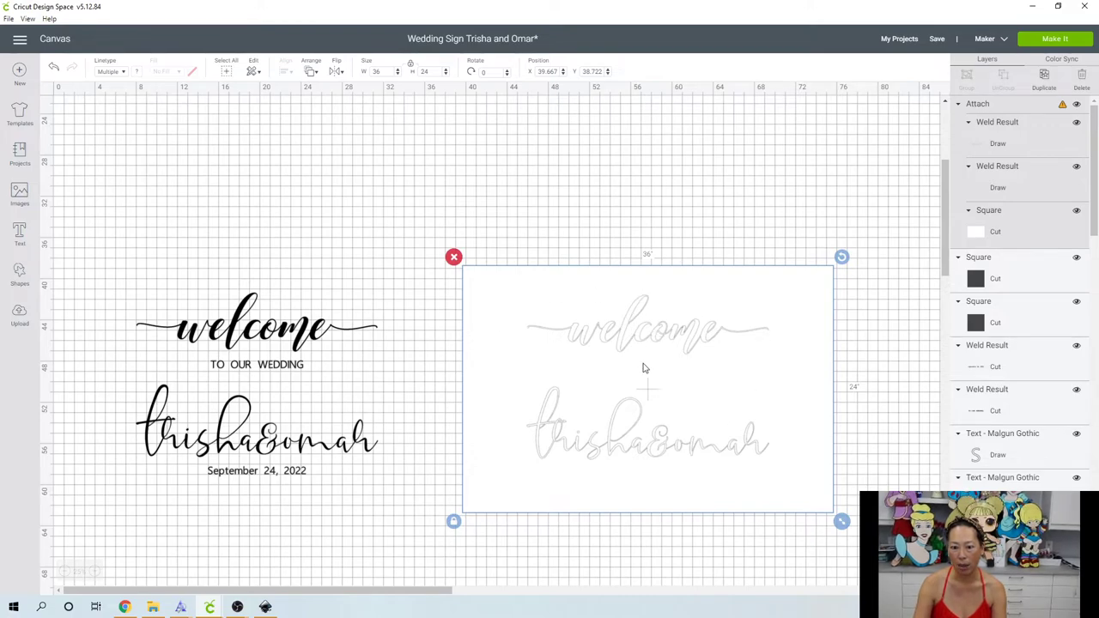
{"action": "left_click_drag", "start_coordinate": [643, 369], "coordinate": [682, 347]}
{"action": "left_click", "coordinate": [550, 72]}
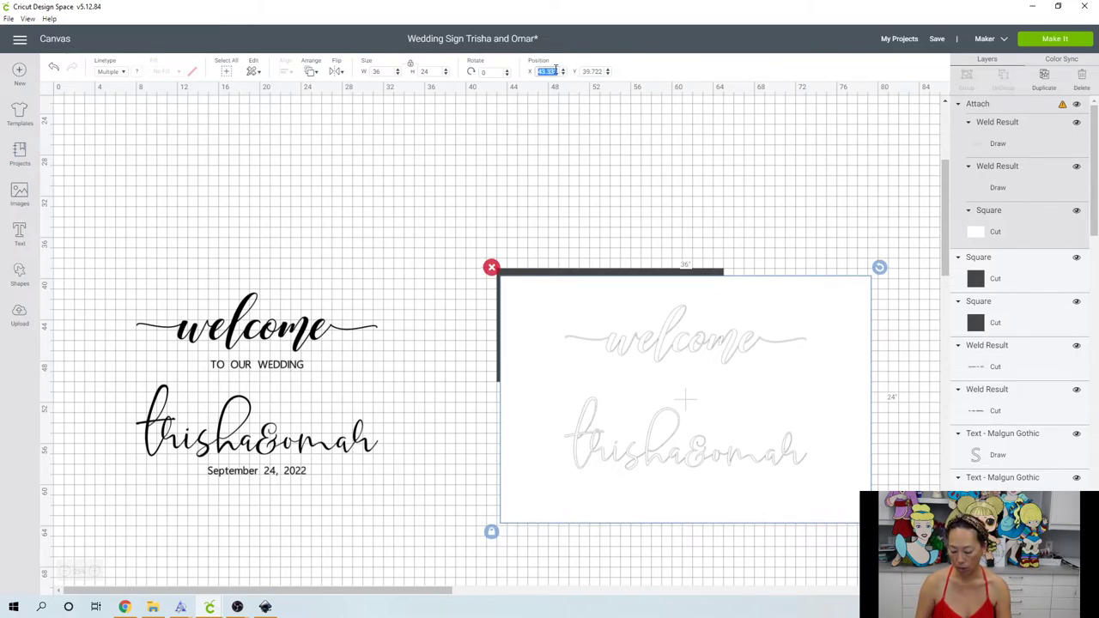
{"action": "type", "text": "43"}
{"action": "key", "text": "Tab"}
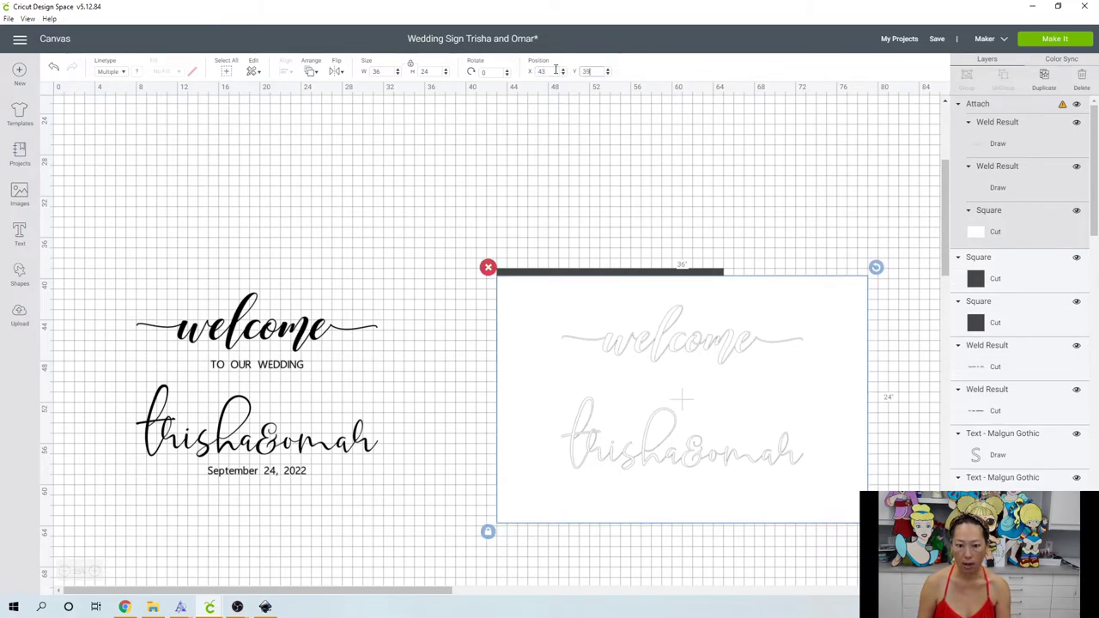
{"action": "left_click", "coordinate": [311, 71]}
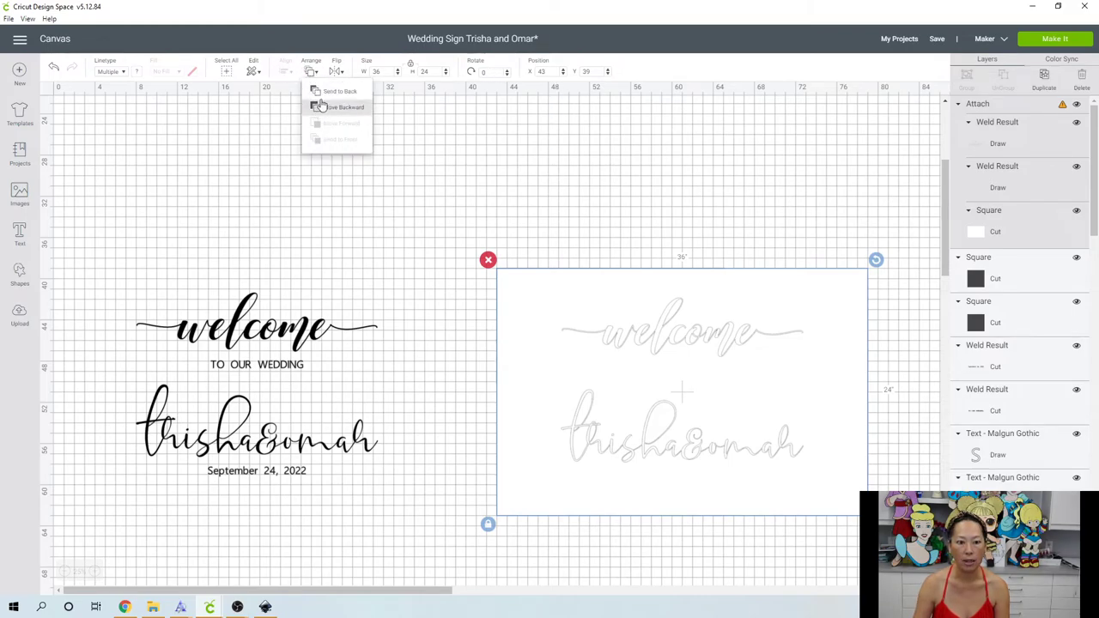
{"action": "left_click", "coordinate": [326, 92]}
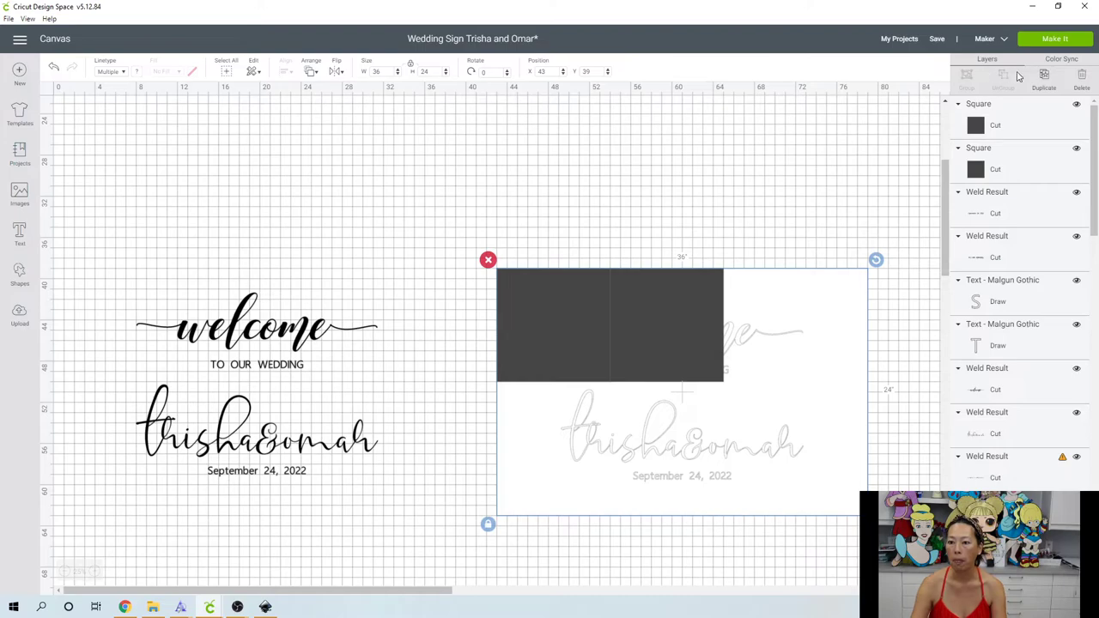
Duplicate the right-hand square and place the third one at X 65.
{"action": "left_click", "coordinate": [667, 306]}
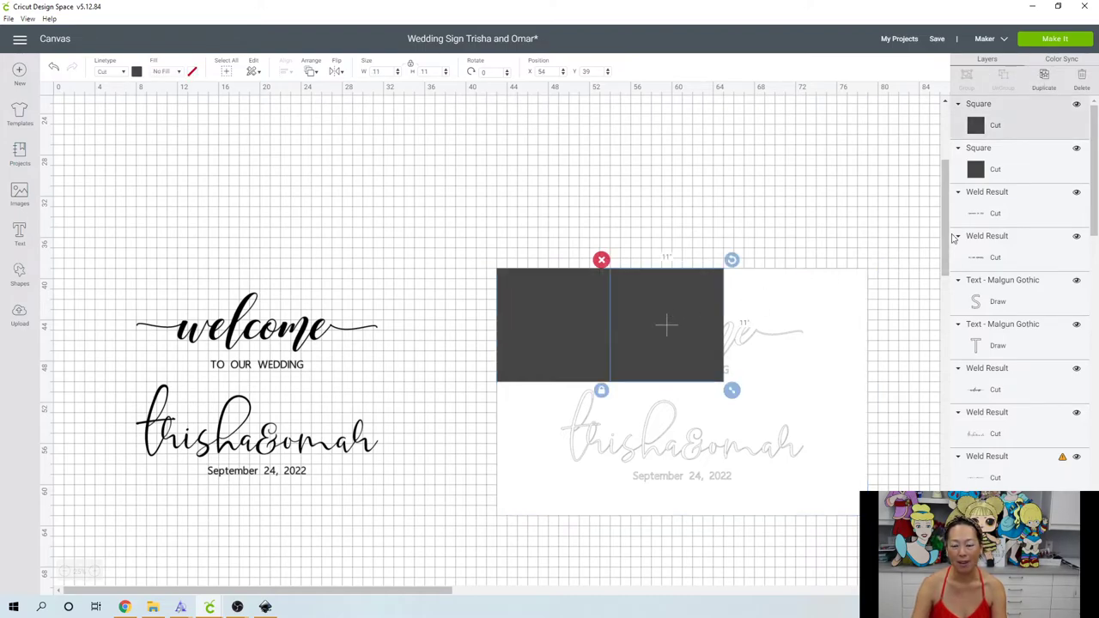
{"action": "left_click", "coordinate": [1046, 76]}
{"action": "left_click_drag", "start_coordinate": [701, 309], "coordinate": [813, 312]}
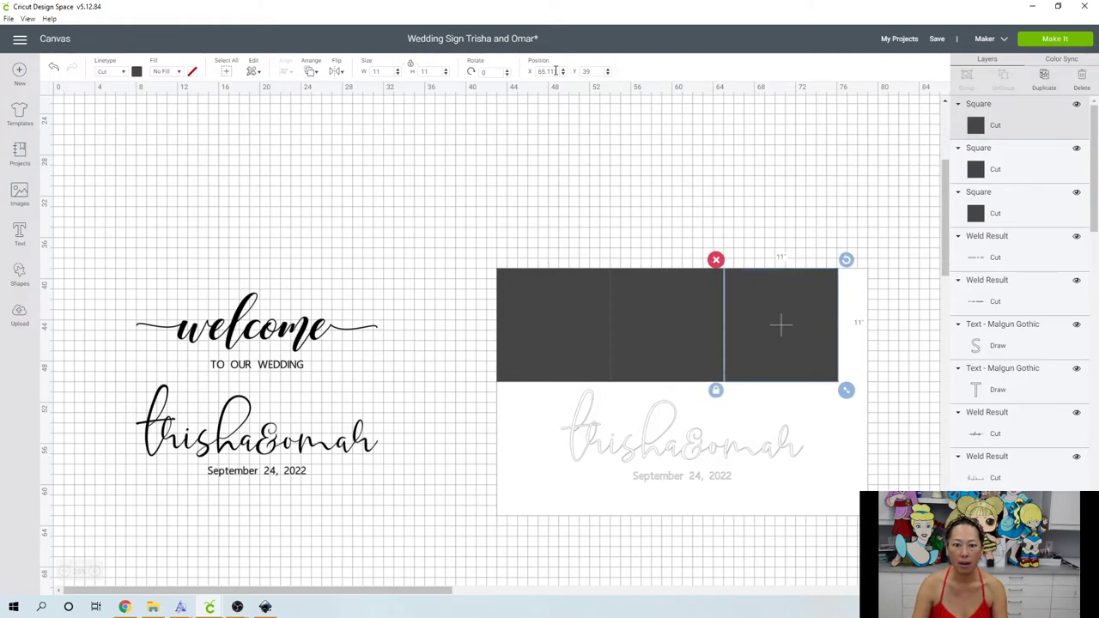
{"action": "type", "text": "65"}
{"action": "key", "text": "Tab"}
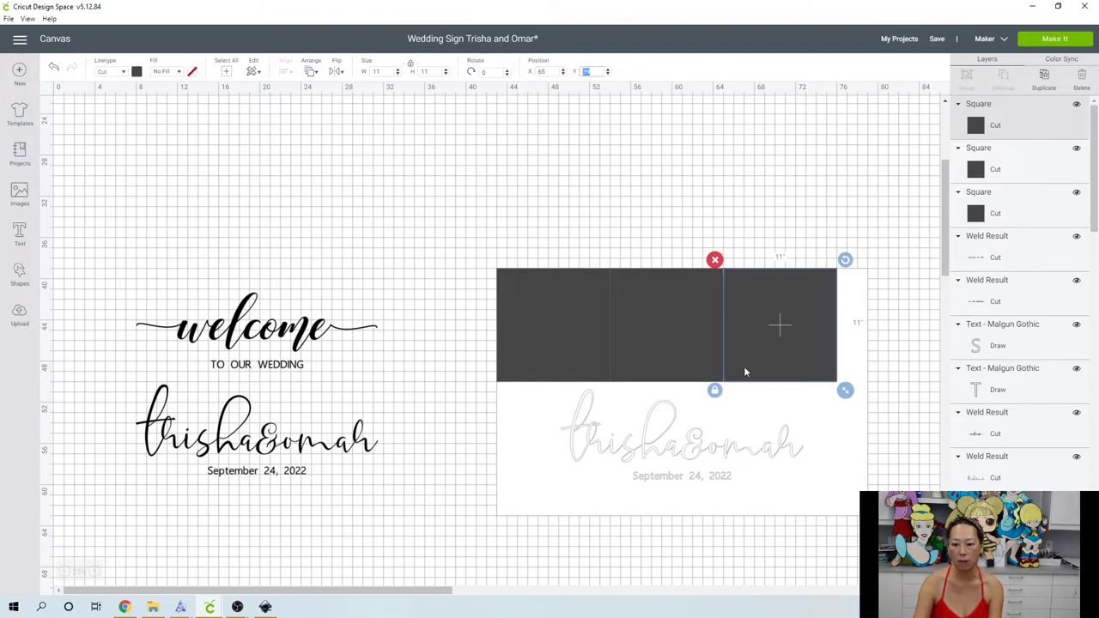
Duplicate the row of three squares and set the copied row at Y 50 below it.
{"action": "left_click", "coordinate": [662, 339], "text": "shift"}
{"action": "left_click", "coordinate": [573, 325], "text": "shift"}
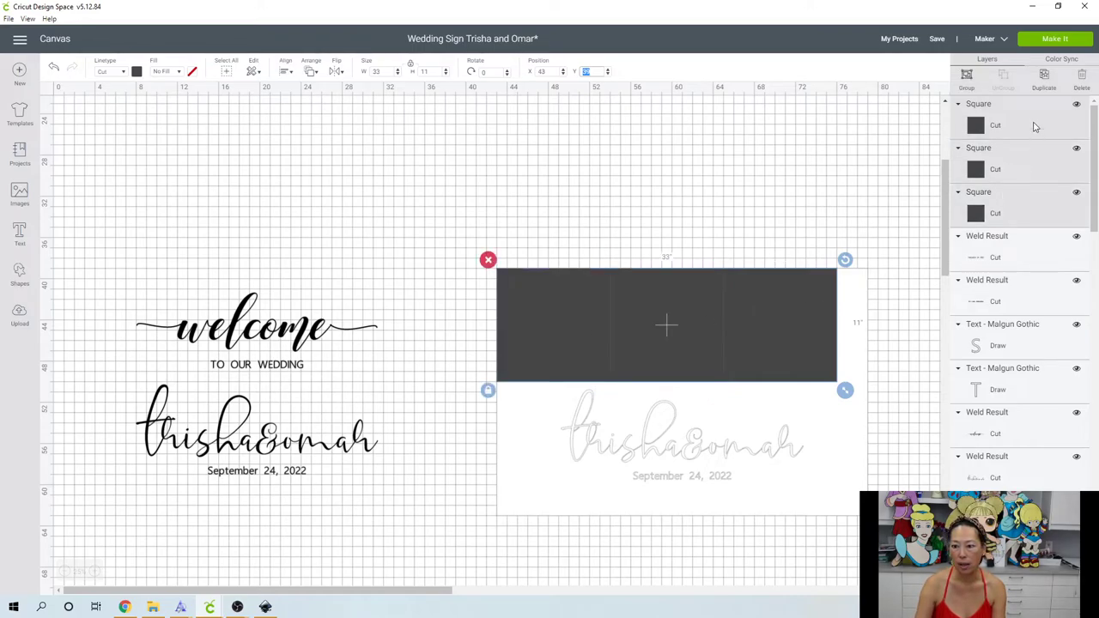
{"action": "left_click", "coordinate": [1043, 79]}
{"action": "left_click_drag", "start_coordinate": [790, 306], "coordinate": [784, 419]}
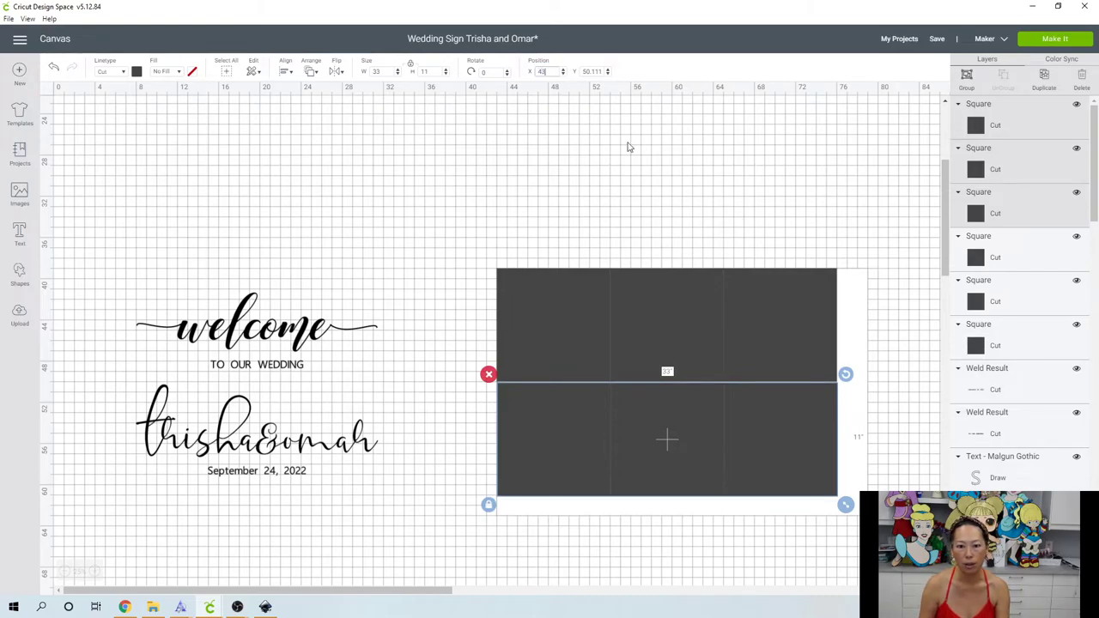
{"action": "key", "text": "Tab"}
{"action": "type", "text": "50"}
{"action": "key", "text": "Return"}
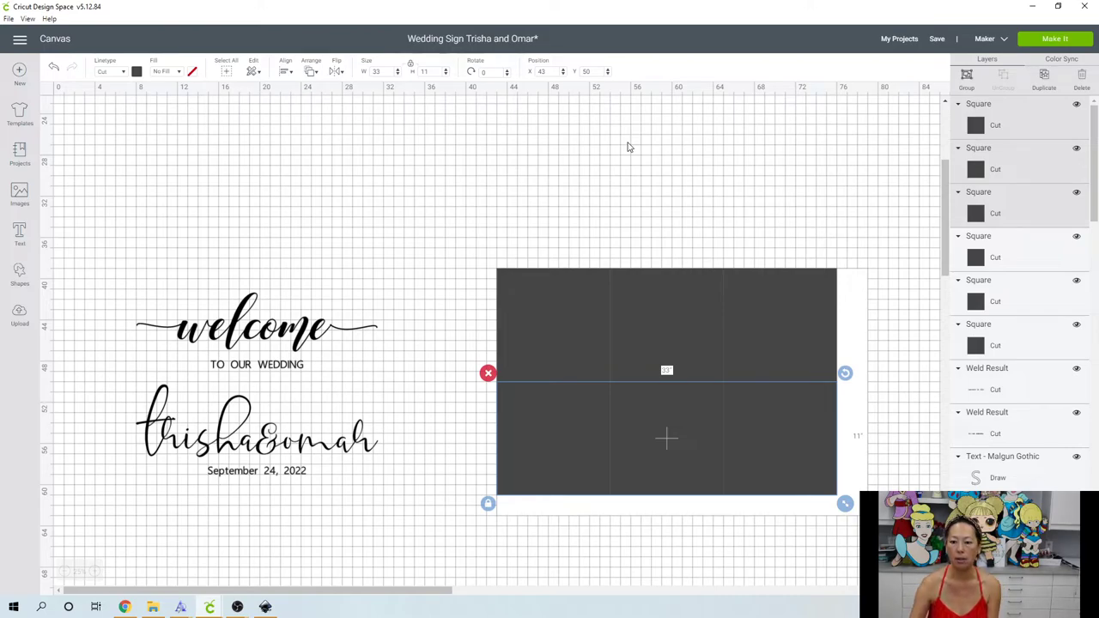
{"action": "left_click", "coordinate": [865, 347]}
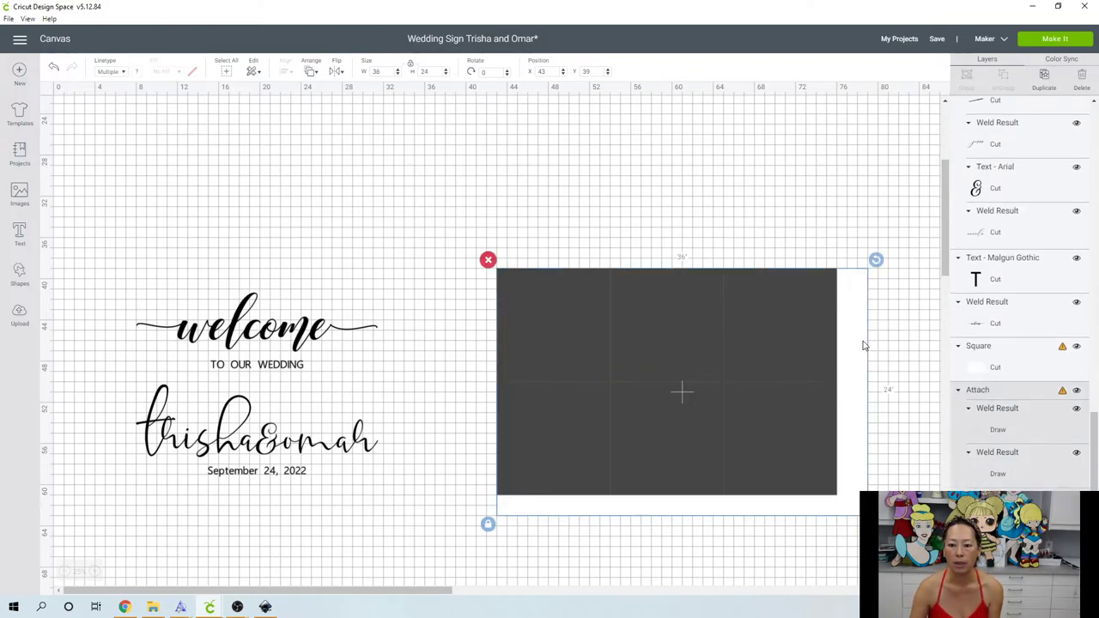
{"action": "left_click", "coordinate": [312, 73]}
{"action": "left_click", "coordinate": [331, 142]}
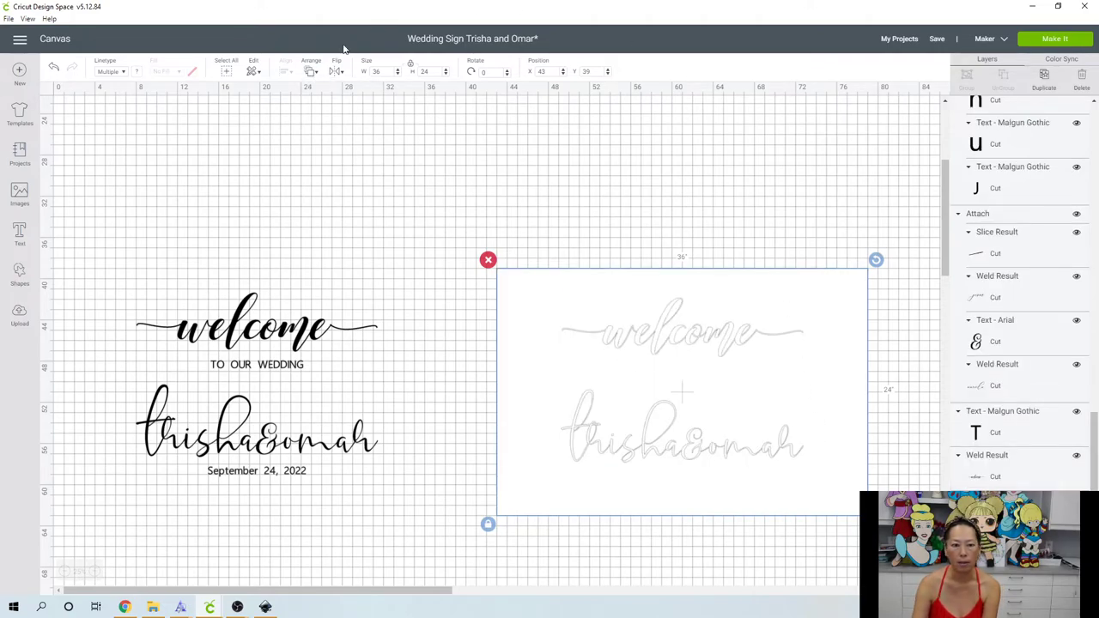
{"action": "left_click", "coordinate": [312, 73]}
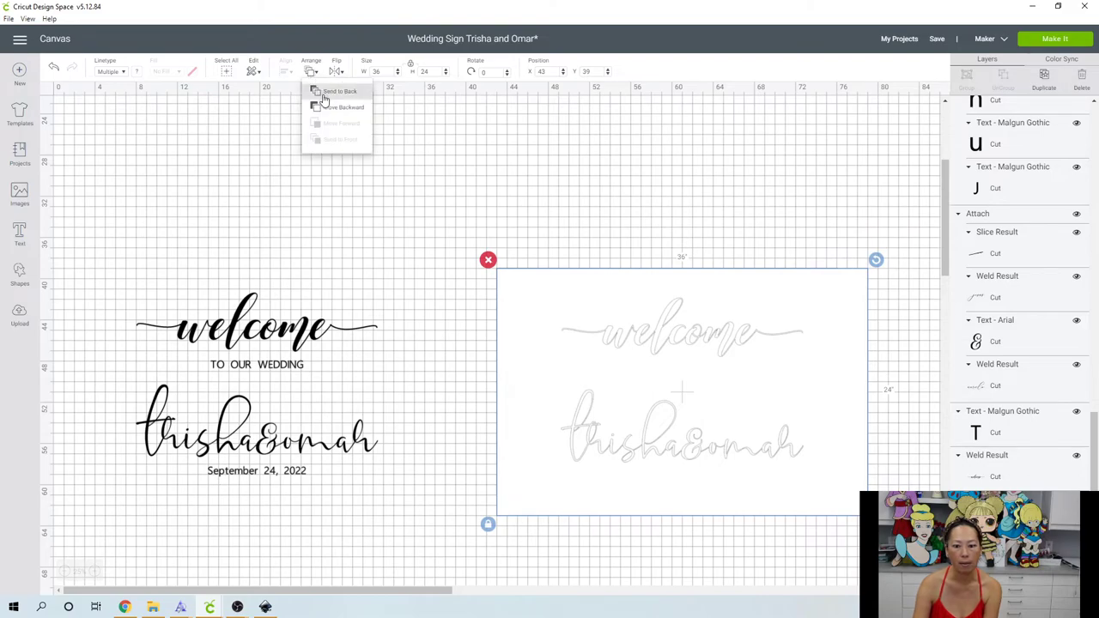
{"action": "left_click", "coordinate": [324, 93]}
{"action": "left_click", "coordinate": [455, 331]}
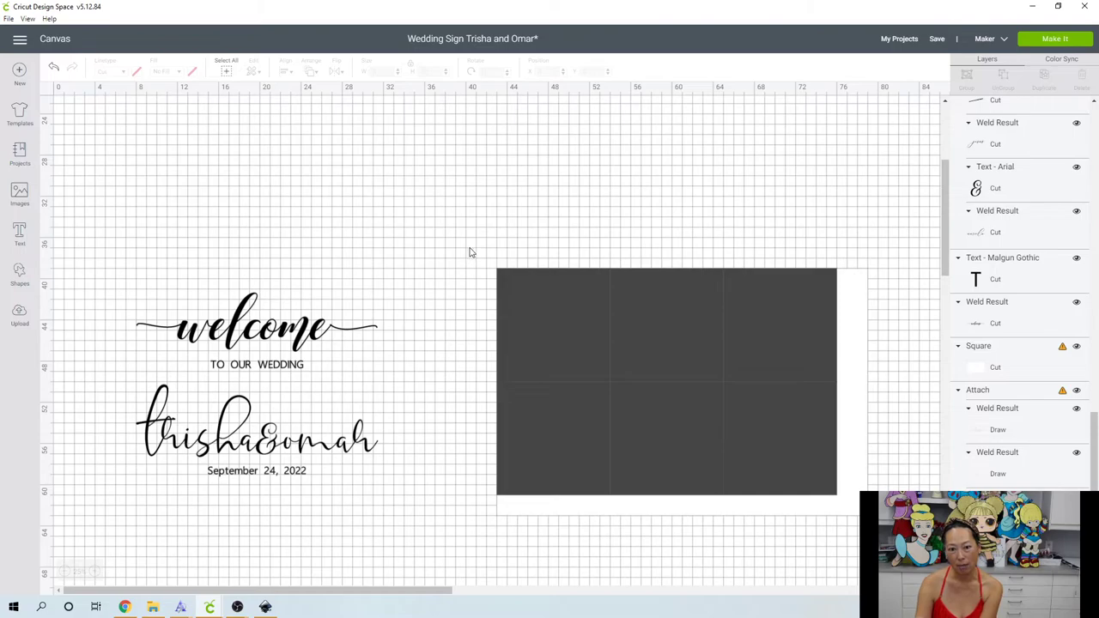
{"action": "left_click_drag", "start_coordinate": [467, 246], "coordinate": [514, 298]}
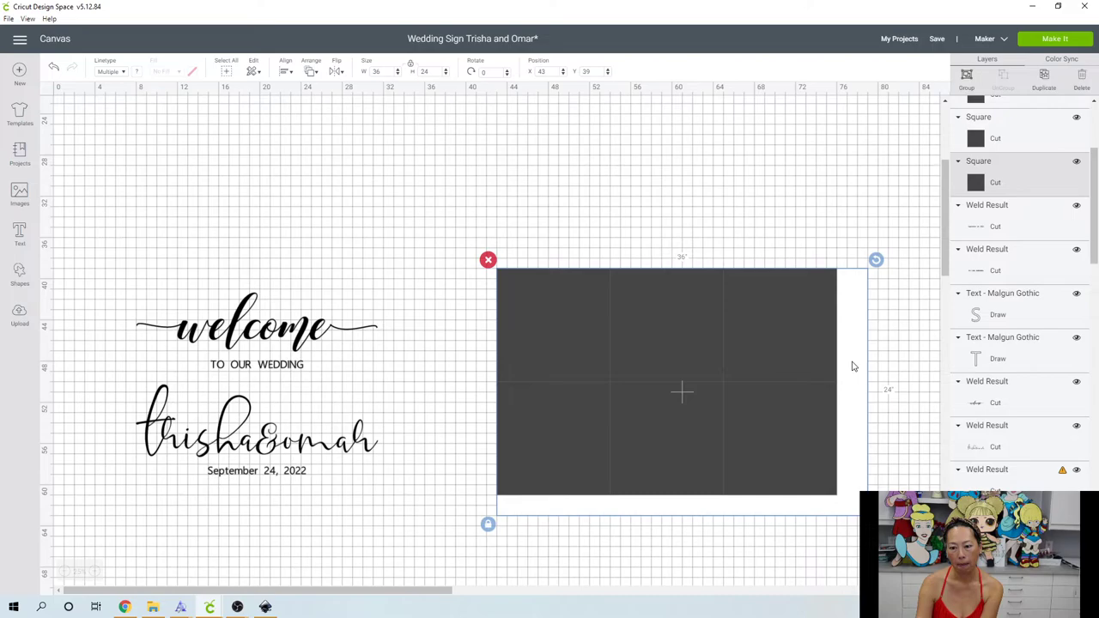
{"action": "left_click", "coordinate": [857, 544]}
{"action": "left_click", "coordinate": [858, 504]}
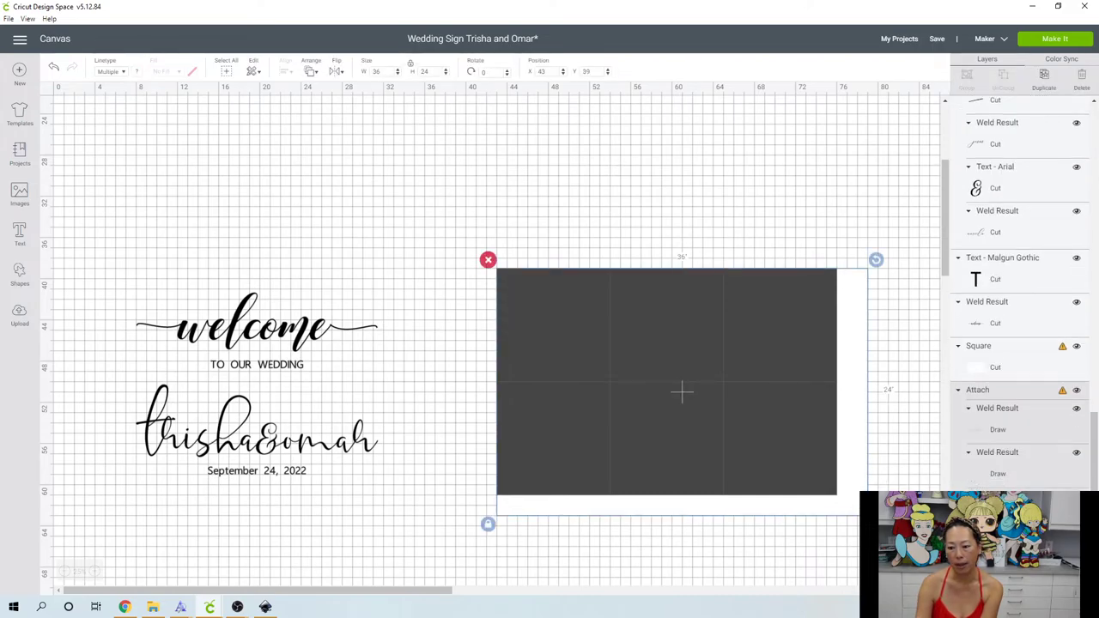
{"action": "key", "text": "Delete"}
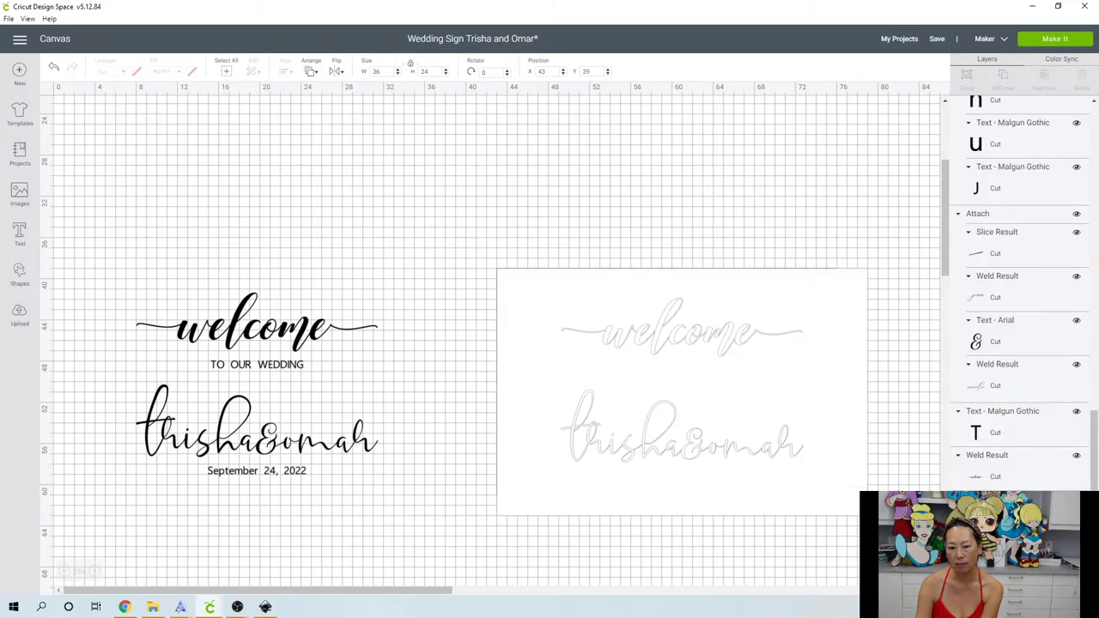
{"action": "left_click", "coordinate": [611, 175]}
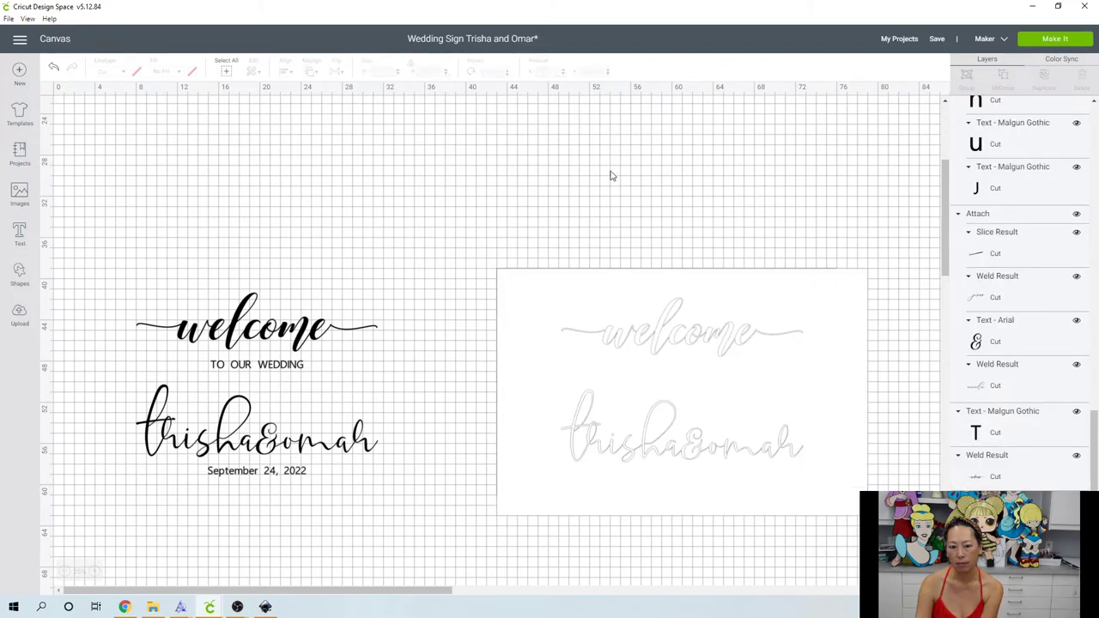
{"action": "left_click", "coordinate": [529, 301]}
{"action": "left_click", "coordinate": [475, 306]}
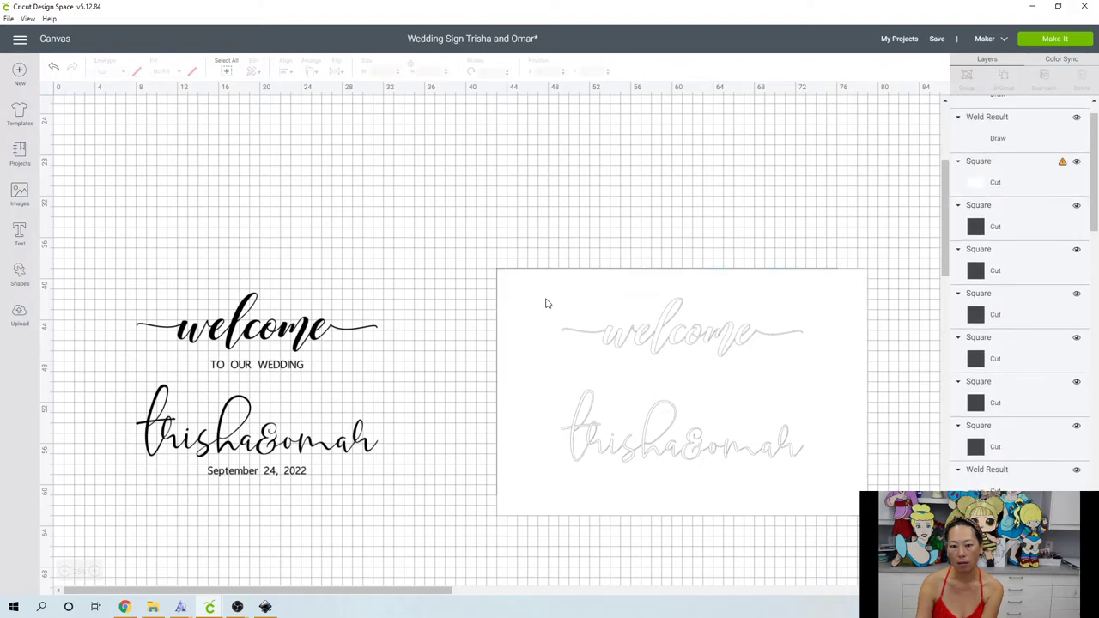
{"action": "left_click", "coordinate": [545, 303]}
Send the white 36 x 24 board to the back behind the dark squares.
{"action": "left_click", "coordinate": [314, 72]}
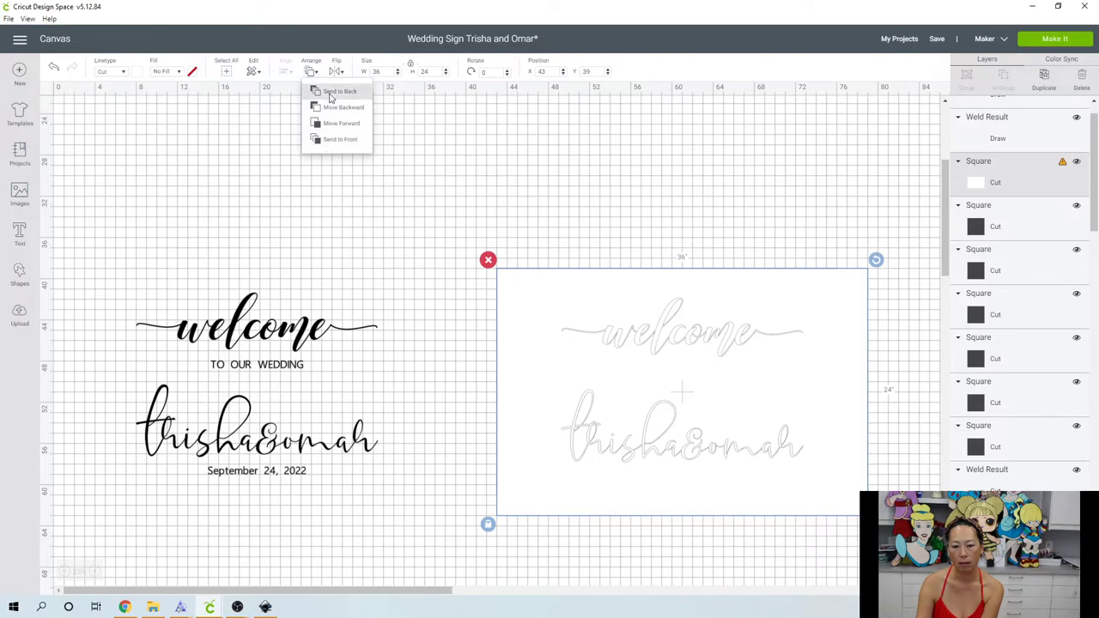
{"action": "left_click", "coordinate": [331, 92]}
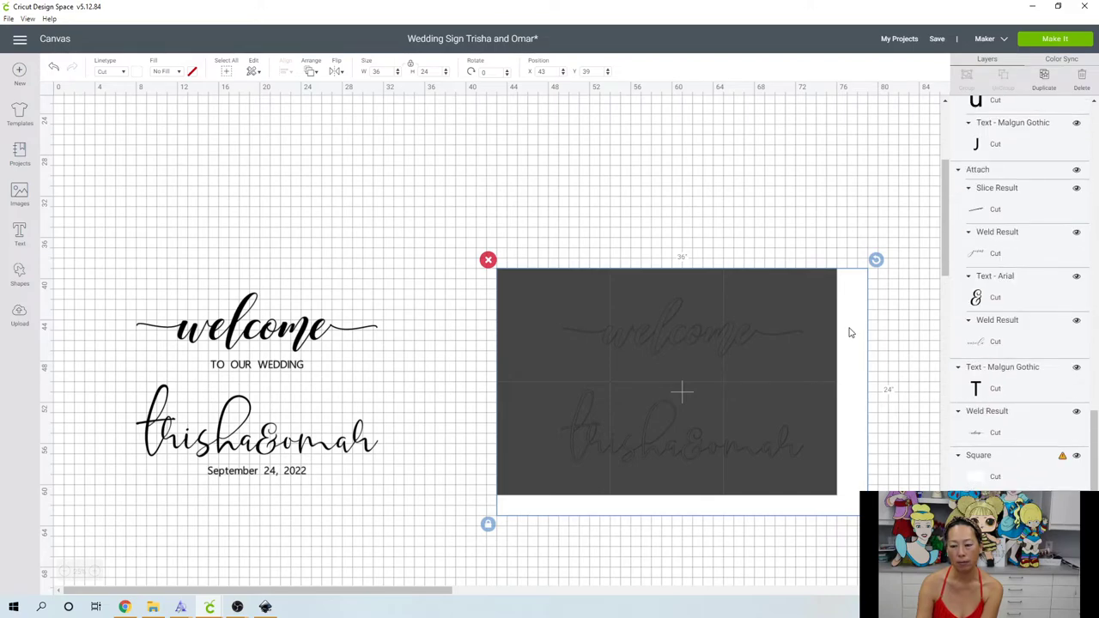
Select five dark squares on the canvas and drag them down-left, then undo the move.
{"action": "left_click", "coordinate": [806, 311]}
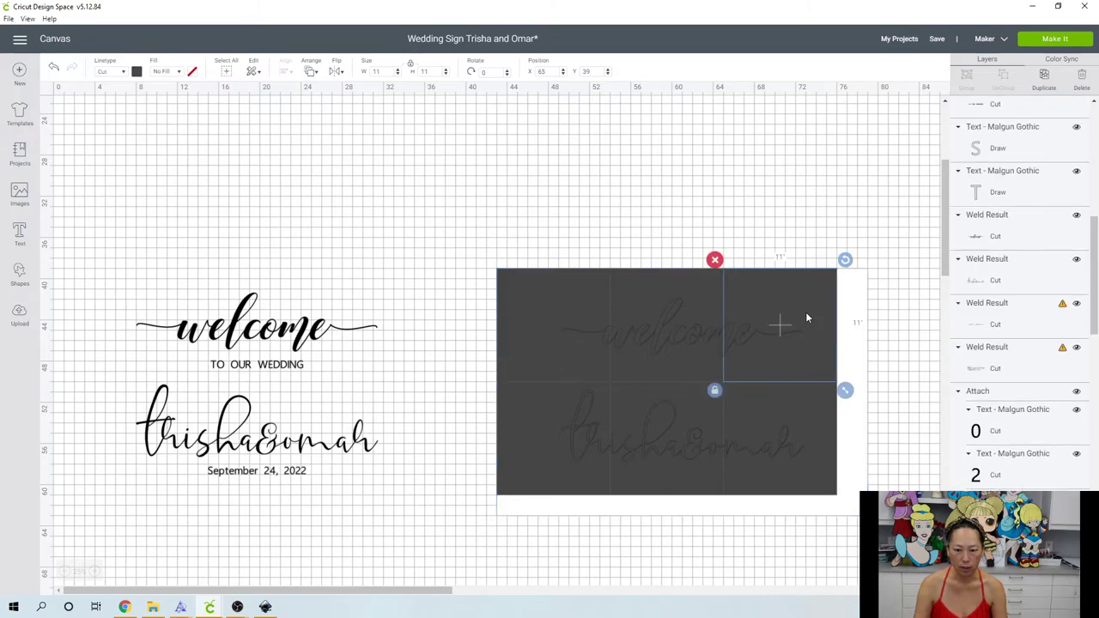
{"action": "left_click", "coordinate": [678, 320]}
{"action": "left_click", "coordinate": [555, 312], "text": "shift"}
{"action": "left_click", "coordinate": [560, 404], "text": "shift"}
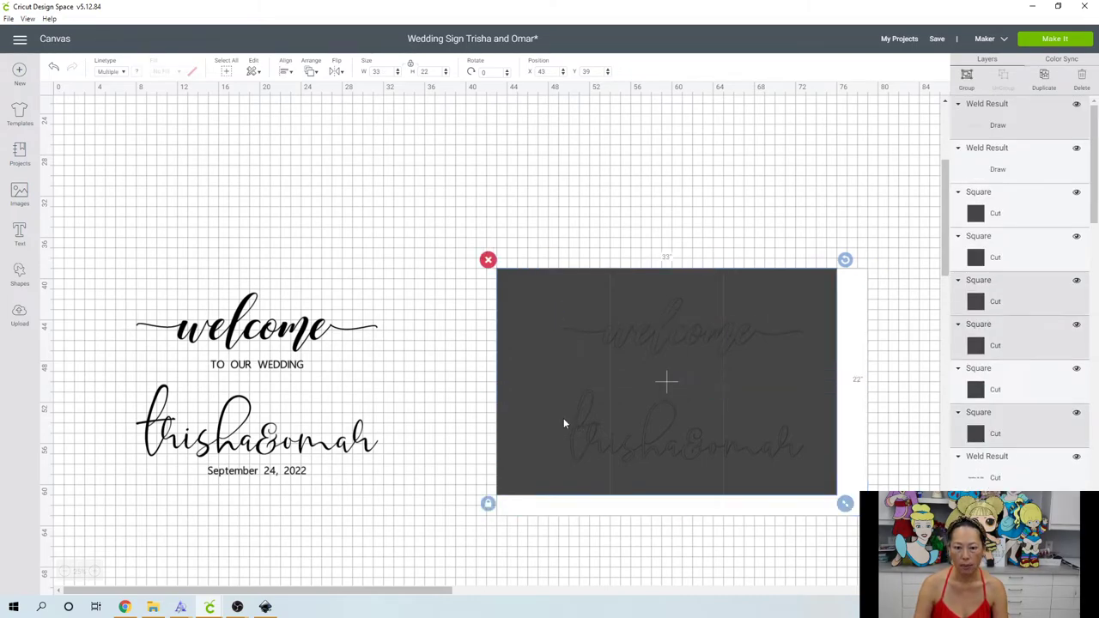
{"action": "left_click", "coordinate": [666, 426], "text": "shift"}
{"action": "left_click_drag", "start_coordinate": [772, 379], "coordinate": [601, 586]}
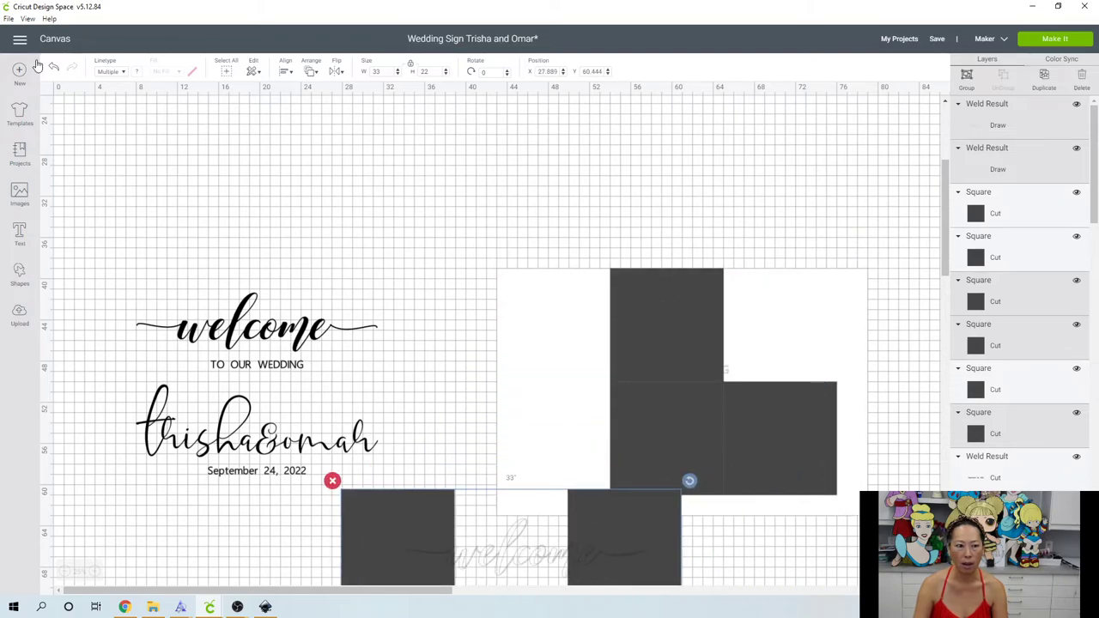
{"action": "left_click", "coordinate": [52, 70]}
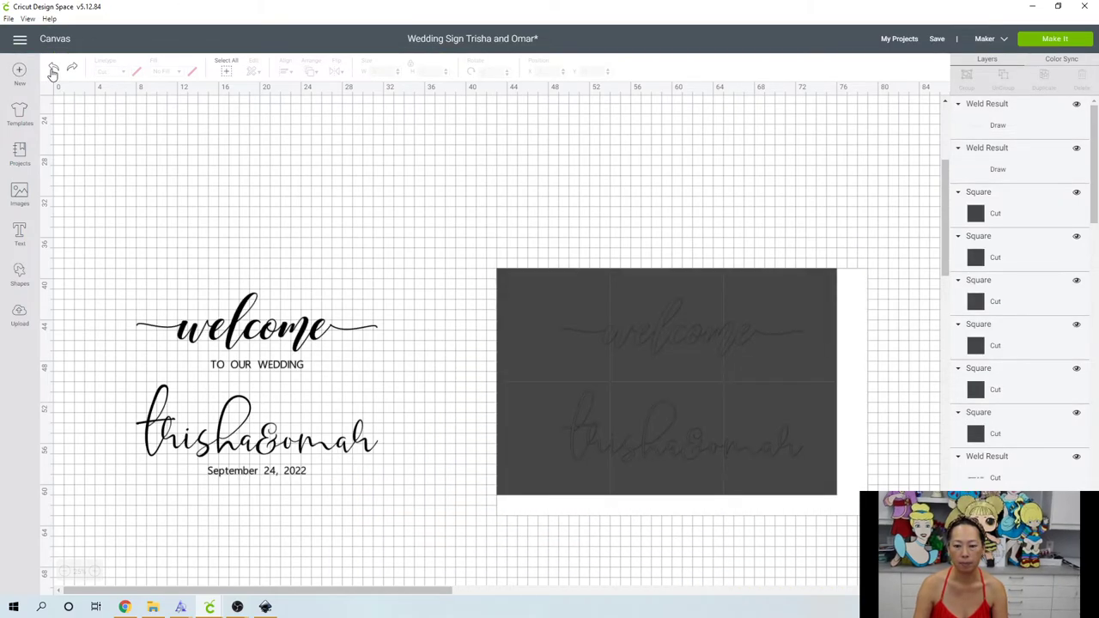
Select the six squares in the Layers panel, then undo an accidental welcome text move.
{"action": "left_click", "coordinate": [1028, 213]}
{"action": "left_click", "coordinate": [999, 260], "text": "shift"}
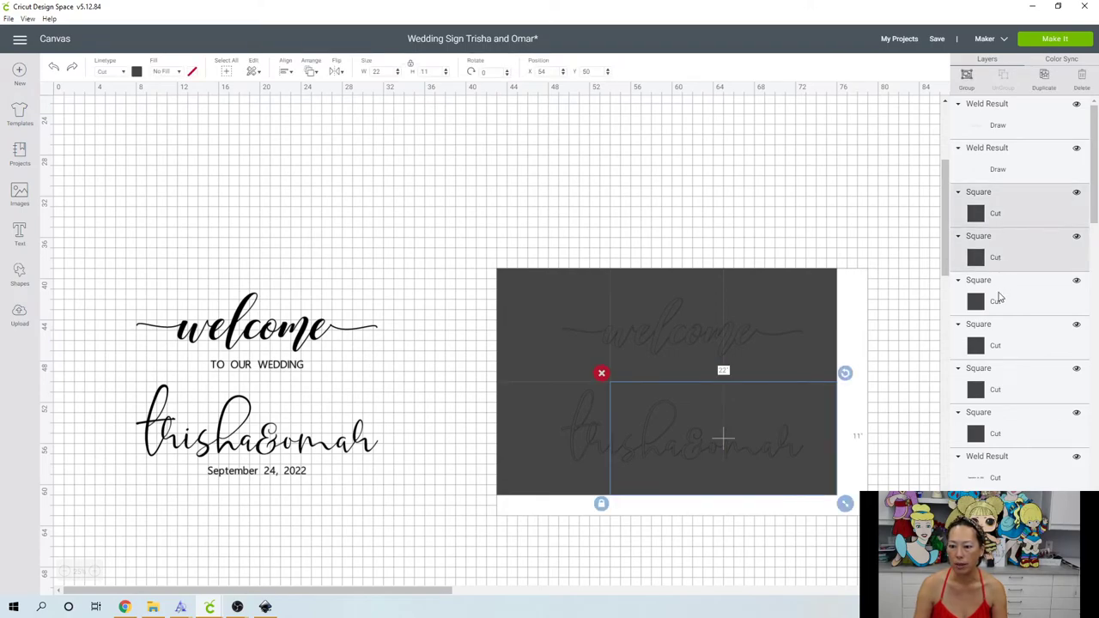
{"action": "left_click", "coordinate": [999, 299], "text": "shift"}
{"action": "left_click", "coordinate": [996, 343], "text": "shift"}
{"action": "left_click", "coordinate": [996, 387], "text": "shift"}
{"action": "left_click", "coordinate": [999, 430], "text": "shift"}
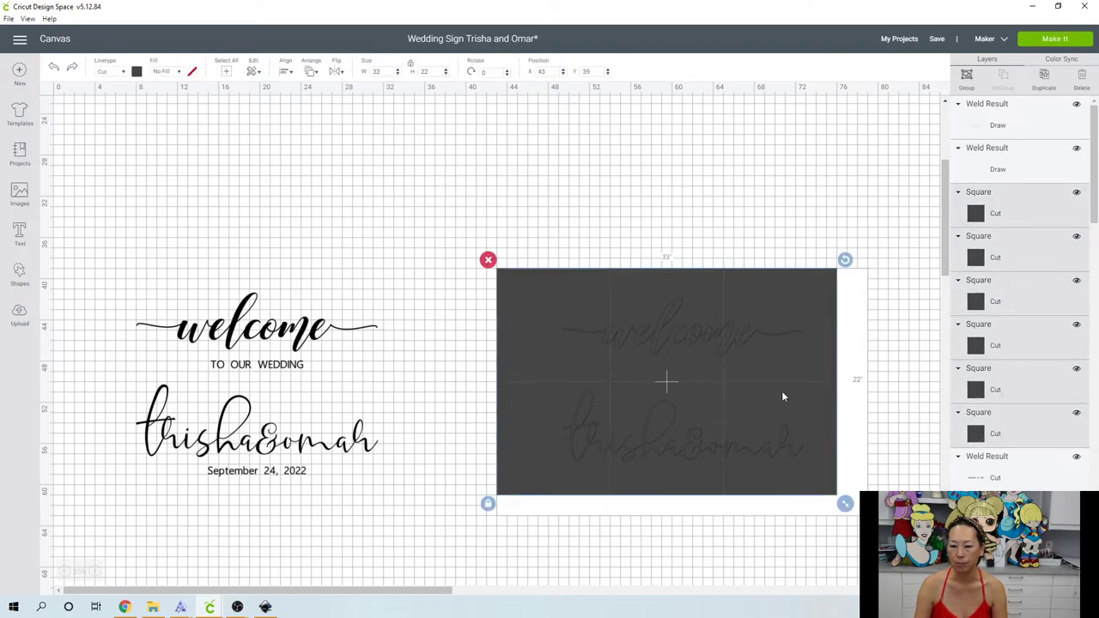
{"action": "left_click_drag", "start_coordinate": [765, 309], "coordinate": [626, 193]}
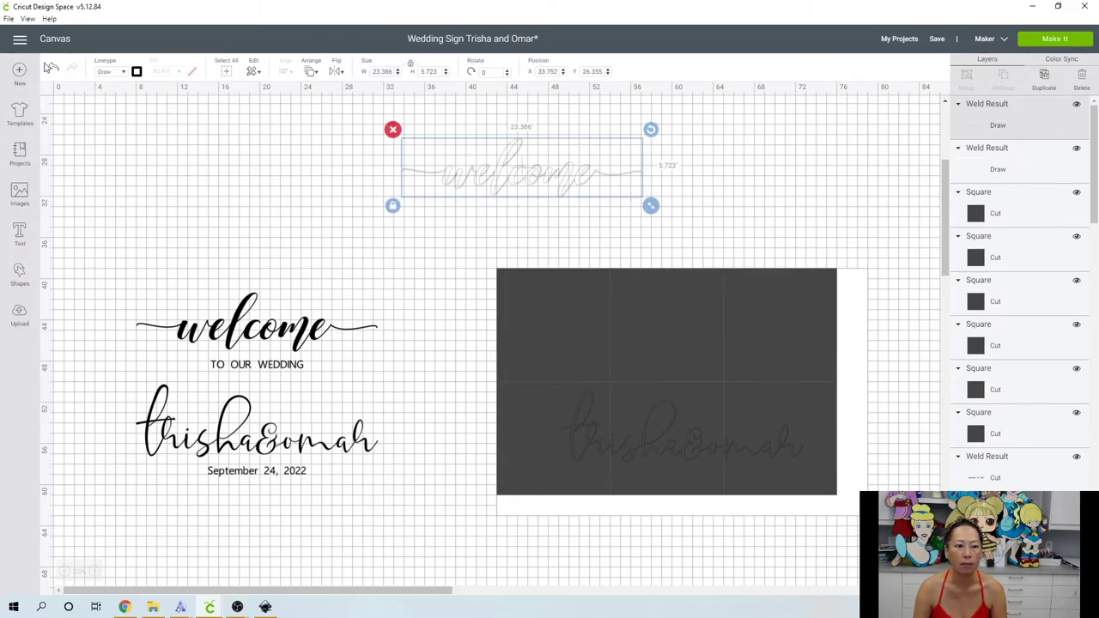
{"action": "left_click", "coordinate": [51, 68]}
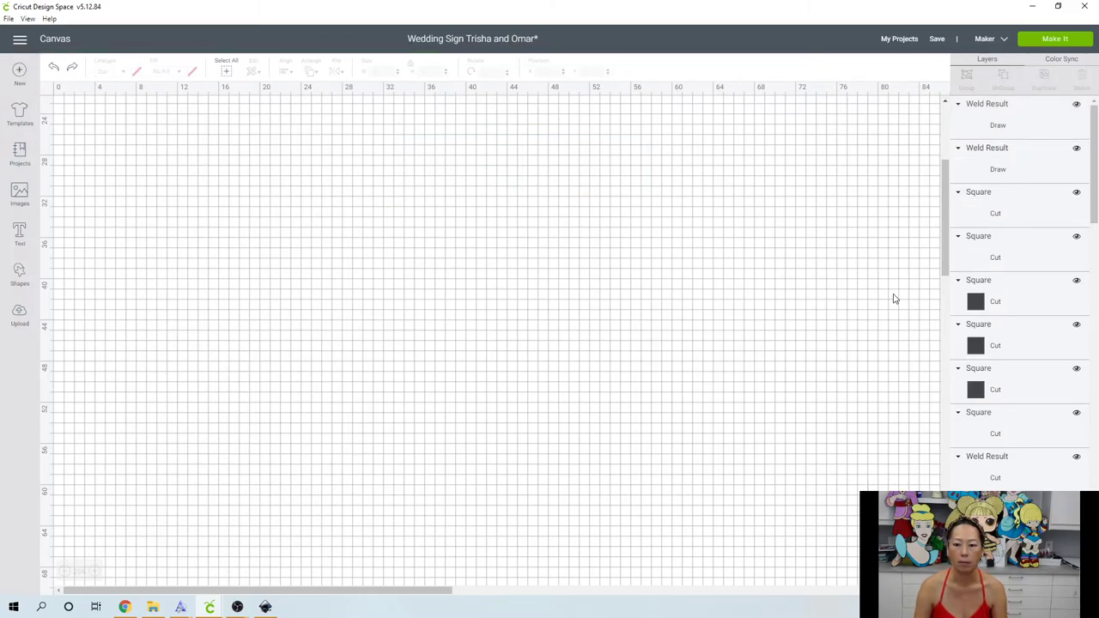
Group the six dark squares and move the group below the sign.
{"action": "left_click", "coordinate": [1005, 203]}
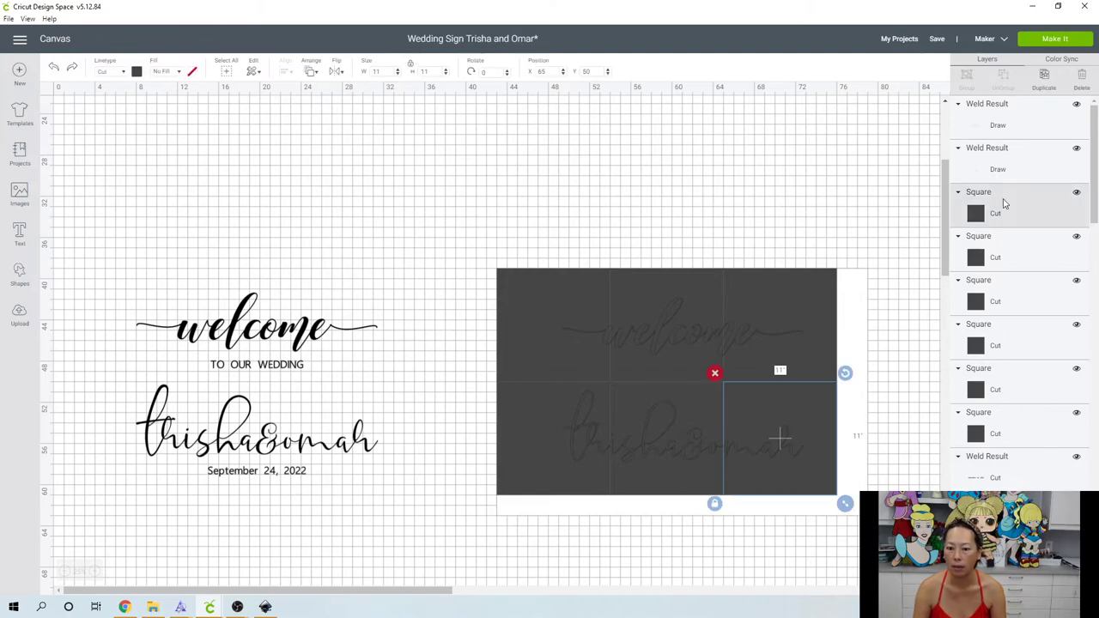
{"action": "left_click", "coordinate": [1007, 245], "text": "shift"}
{"action": "left_click", "coordinate": [1004, 289], "text": "shift"}
{"action": "left_click", "coordinate": [1007, 335], "text": "shift"}
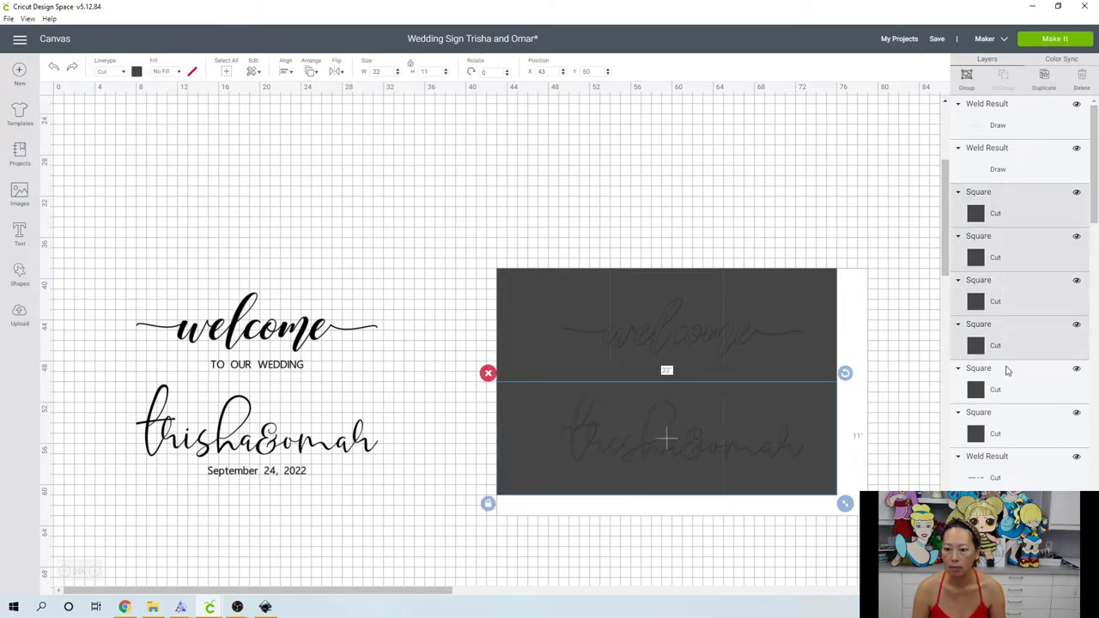
{"action": "left_click", "coordinate": [1007, 379], "text": "shift"}
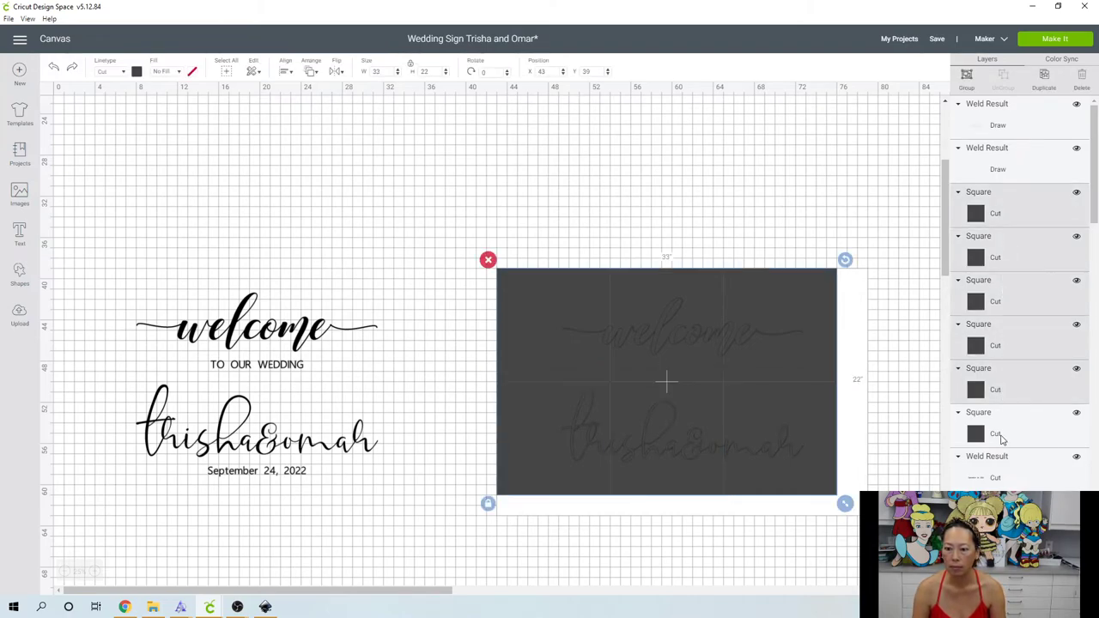
{"action": "left_click", "coordinate": [967, 79]}
{"action": "left_click_drag", "start_coordinate": [769, 338], "coordinate": [730, 550]}
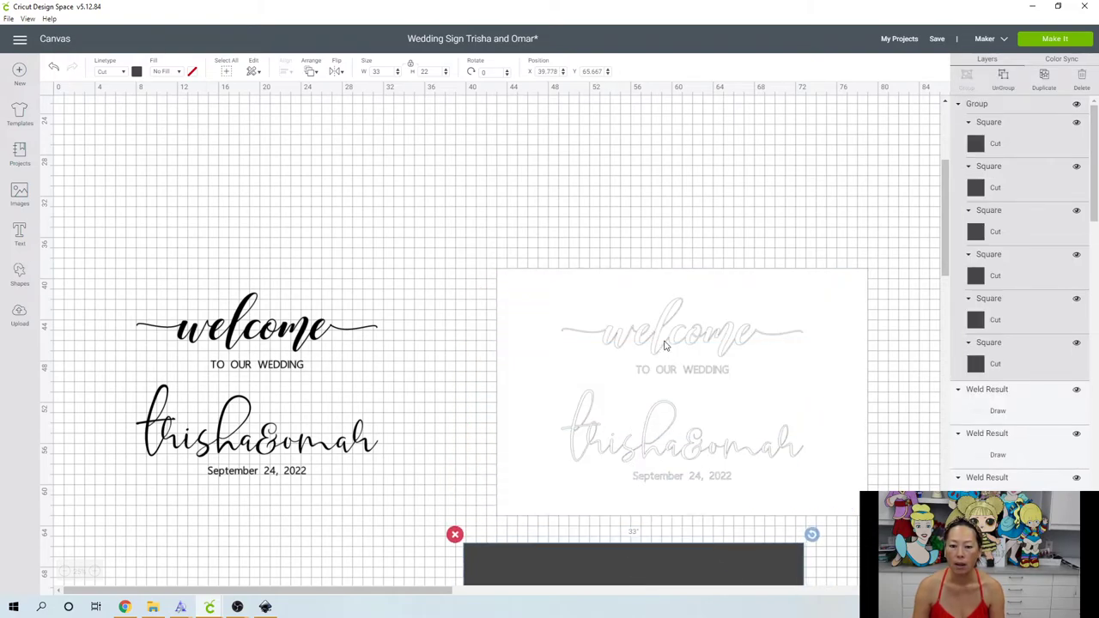
Try deleting the faded outline and attaching the faded lettering to the board, undoing both.
{"action": "left_click_drag", "start_coordinate": [526, 199], "coordinate": [830, 490]}
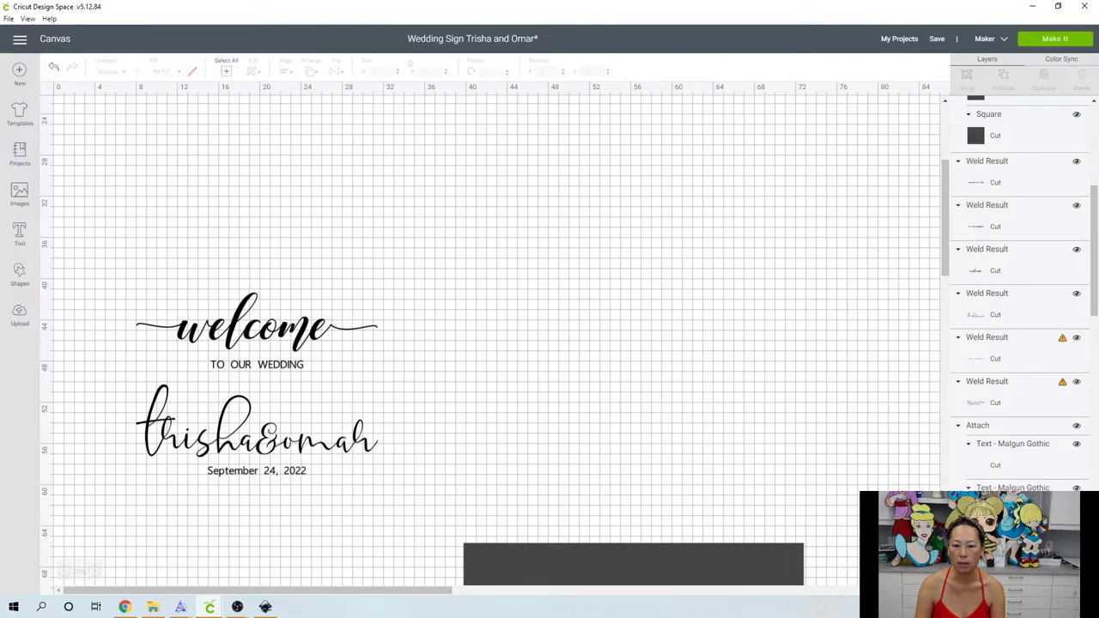
{"action": "key", "text": "Delete"}
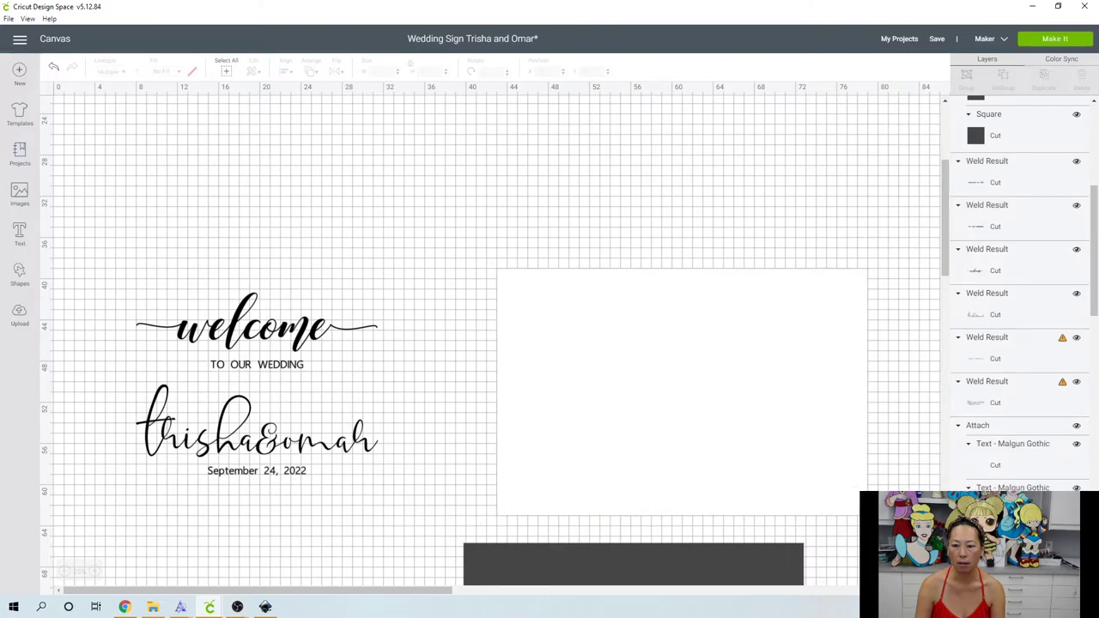
{"action": "left_click", "coordinate": [51, 68]}
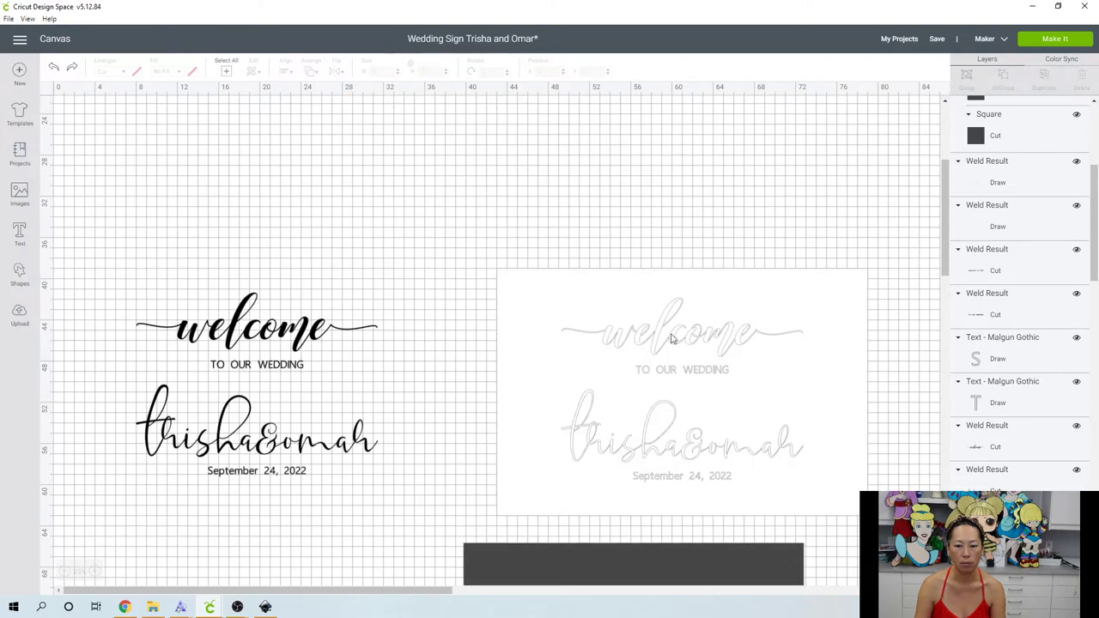
{"action": "left_click", "coordinate": [672, 339]}
{"action": "left_click", "coordinate": [673, 371], "text": "shift"}
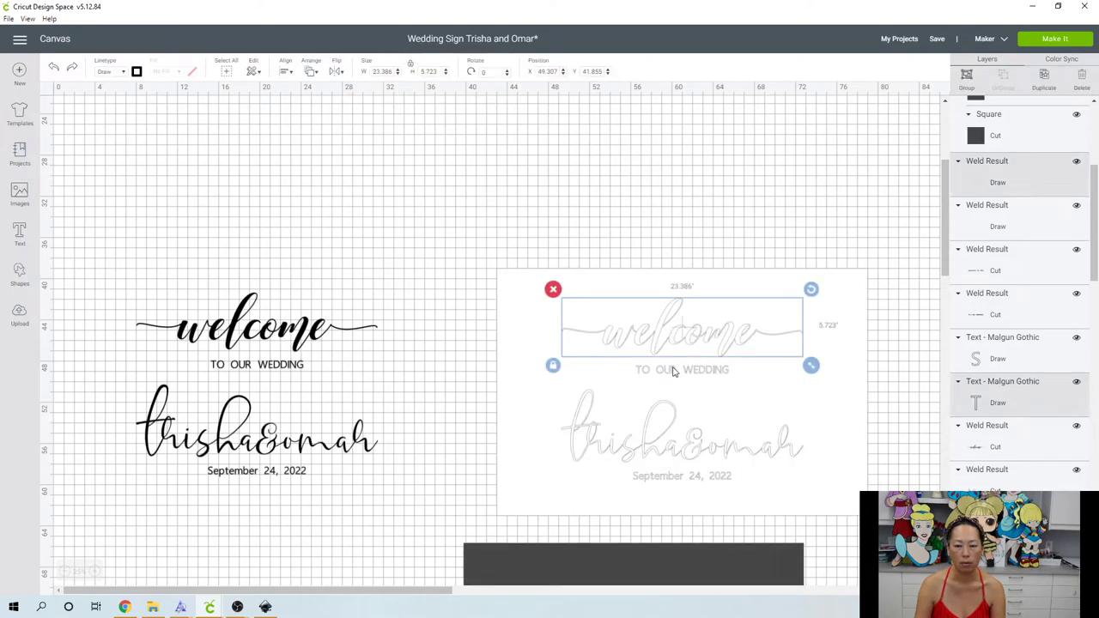
{"action": "left_click", "coordinate": [674, 432], "text": "shift"}
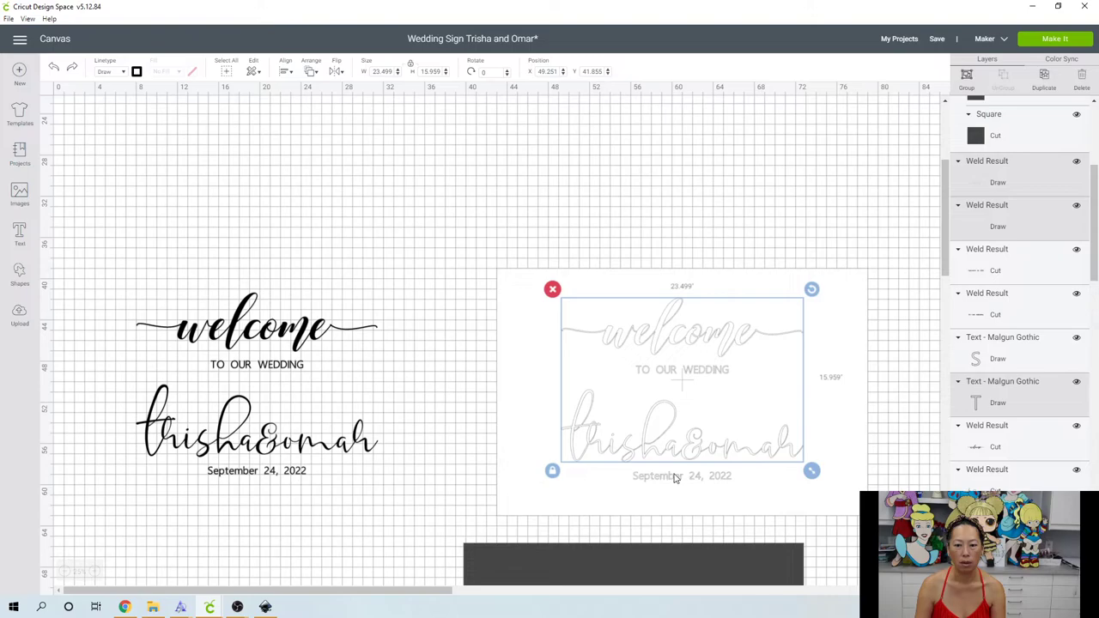
{"action": "left_click", "coordinate": [674, 479], "text": "shift"}
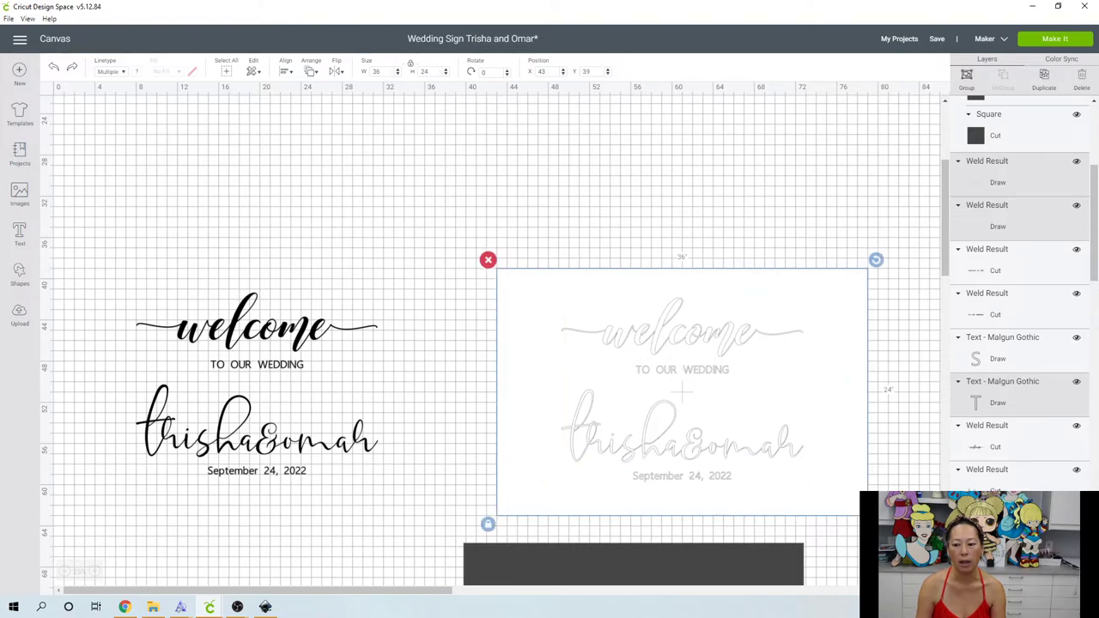
{"action": "left_click", "coordinate": [1031, 603]}
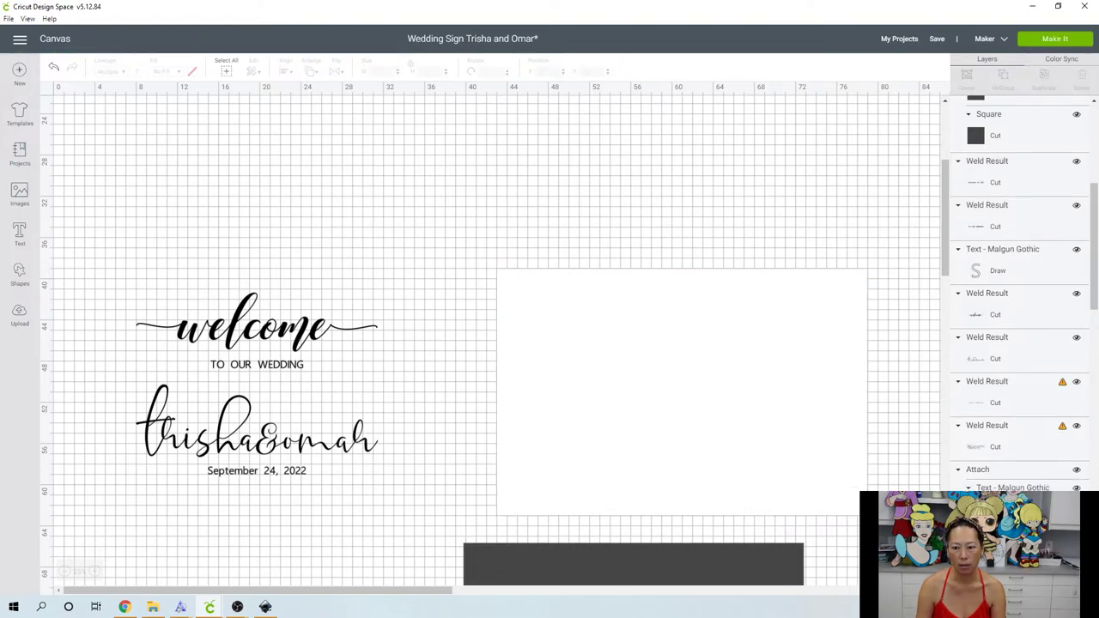
{"action": "left_click", "coordinate": [55, 68]}
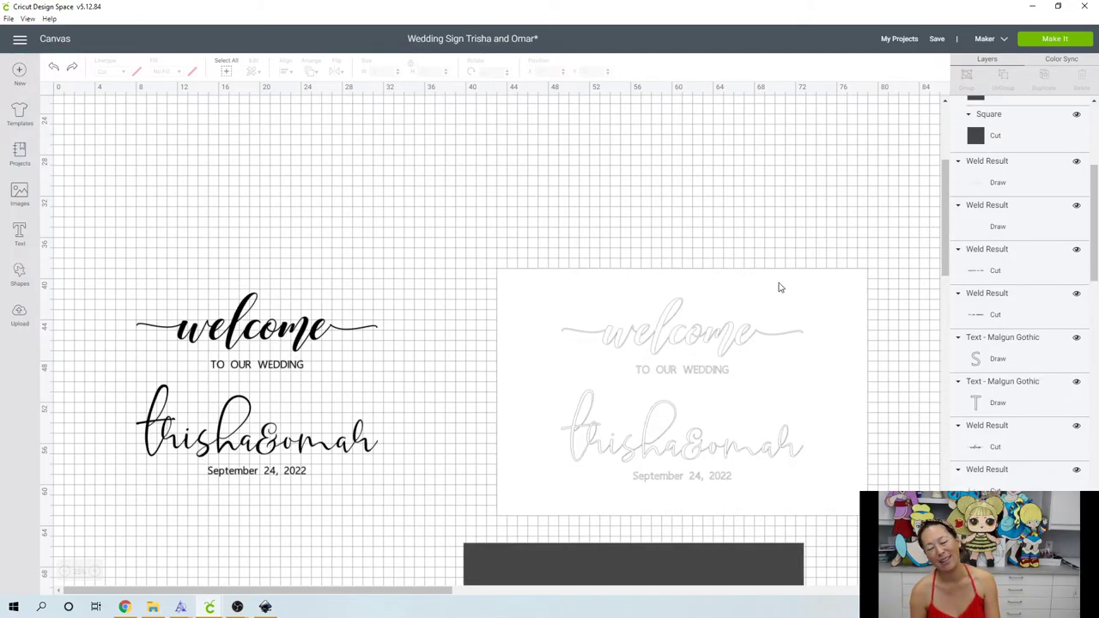
Move the white board up-left behind the black welcome lettering.
{"action": "left_click", "coordinate": [780, 288]}
{"action": "left_click_drag", "start_coordinate": [780, 288], "coordinate": [384, 151]}
{"action": "left_click_drag", "start_coordinate": [807, 488], "coordinate": [633, 273]}
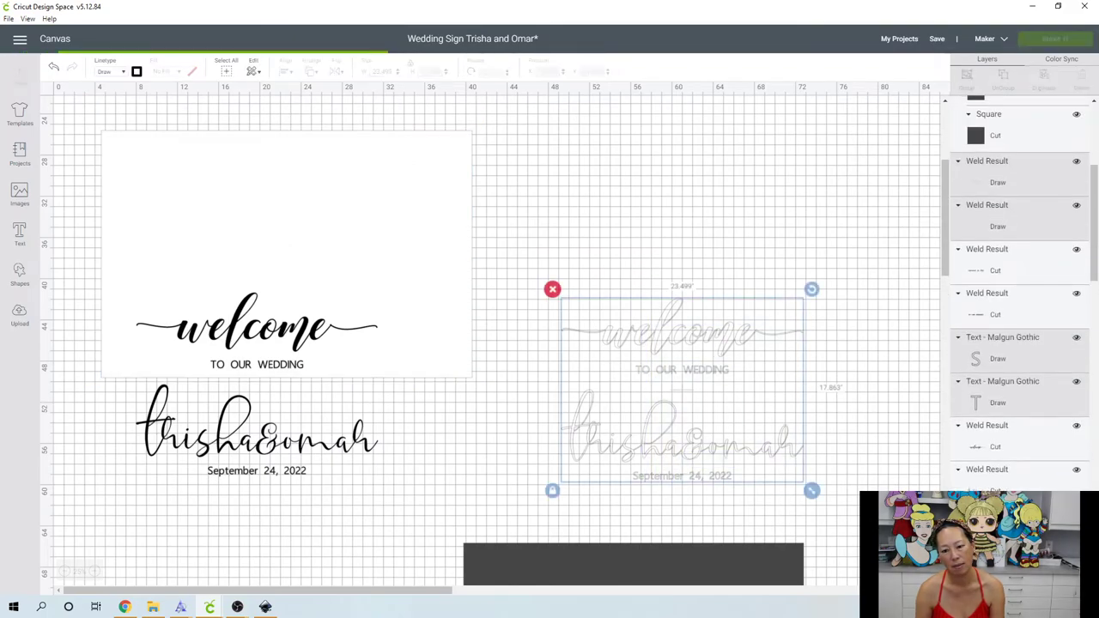
Drag the white board back behind the faded script copy.
{"action": "left_click", "coordinate": [714, 353]}
{"action": "left_click_drag", "start_coordinate": [379, 215], "coordinate": [719, 338]}
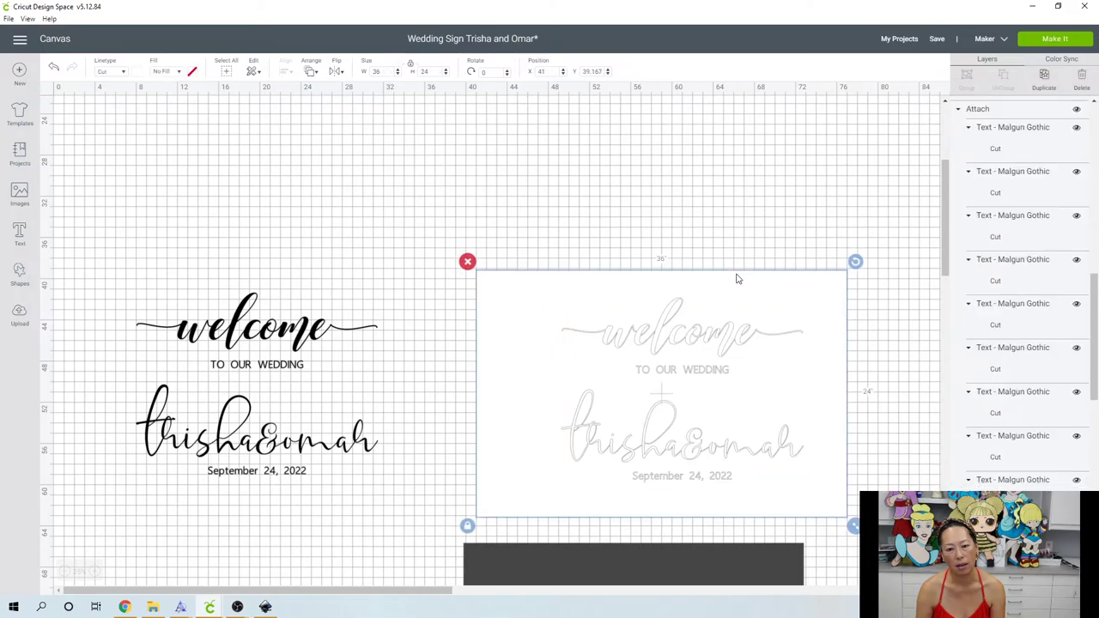
{"action": "left_click_drag", "start_coordinate": [737, 279], "coordinate": [735, 279]}
Pull the stray sliced outline pieces away from the sign and delete them.
{"action": "left_click", "coordinate": [661, 206]}
{"action": "left_click_drag", "start_coordinate": [610, 209], "coordinate": [716, 409]}
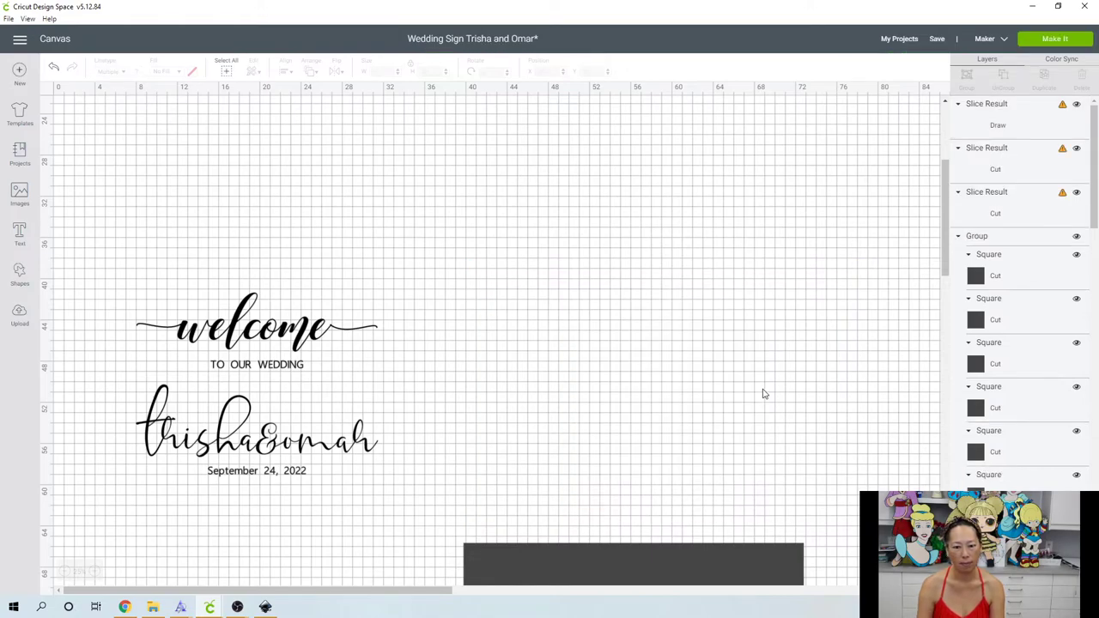
{"action": "left_click_drag", "start_coordinate": [674, 379], "coordinate": [542, 424]}
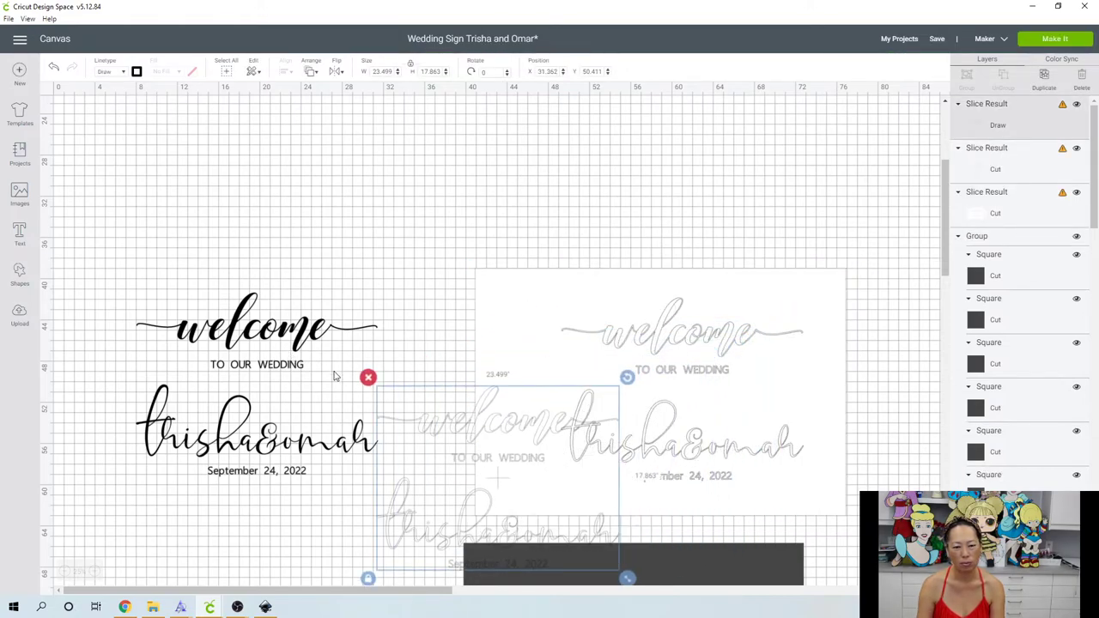
{"action": "left_click", "coordinate": [367, 379]}
{"action": "left_click_drag", "start_coordinate": [678, 339], "coordinate": [593, 429]}
{"action": "left_click", "coordinate": [482, 360]}
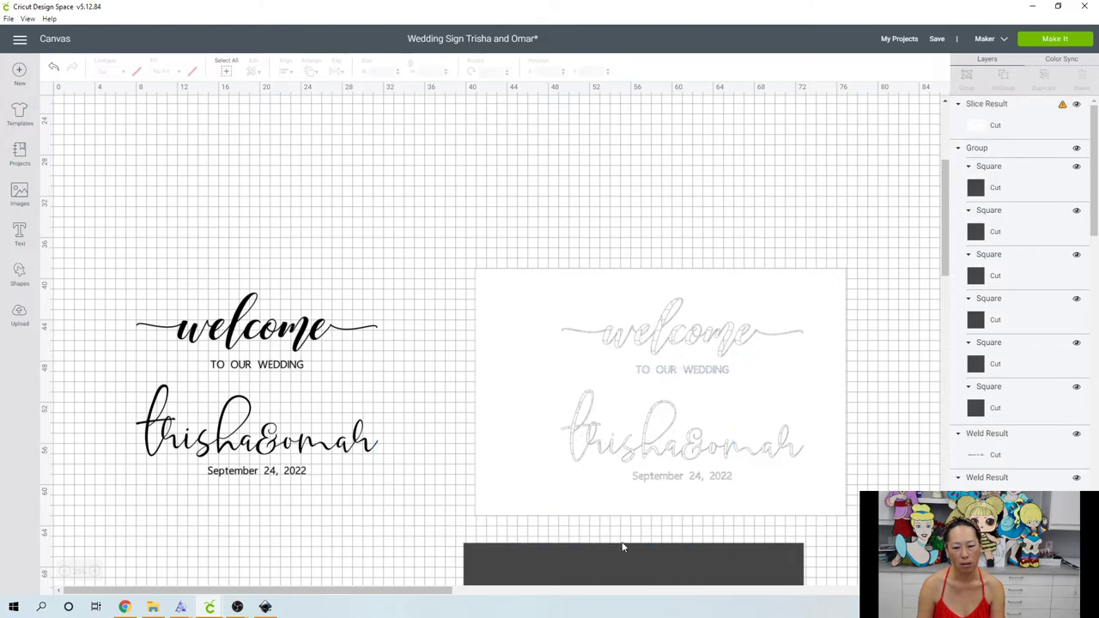
Move the grouped dark squares up behind the sign and set them to X 41, Y 39.
{"action": "left_click_drag", "start_coordinate": [622, 560], "coordinate": [636, 278]}
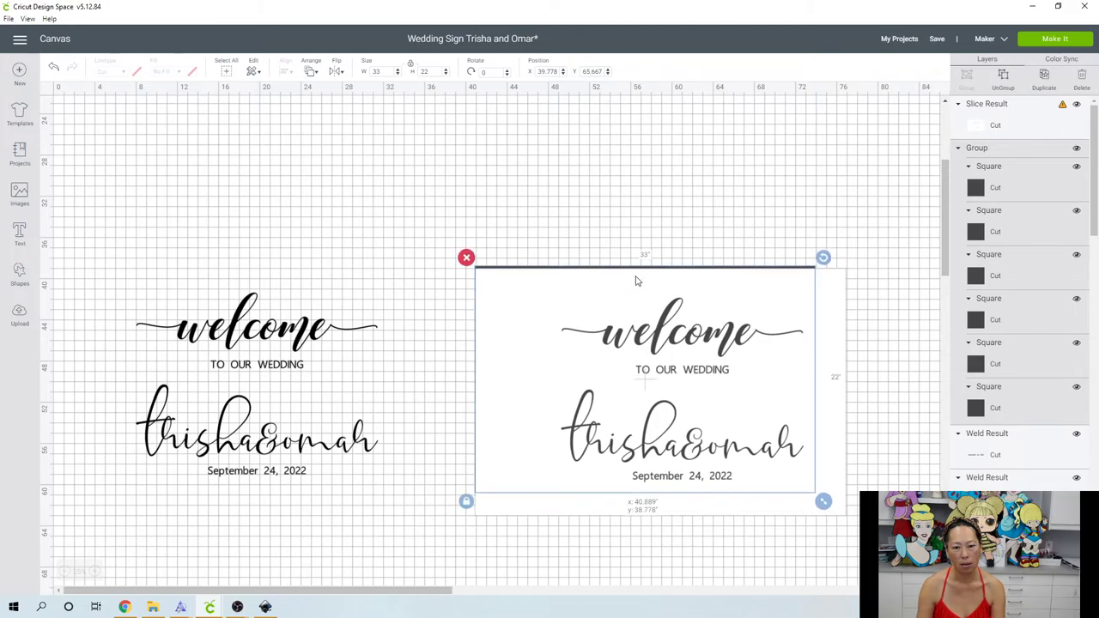
{"action": "left_click_drag", "start_coordinate": [636, 281], "coordinate": [636, 282]}
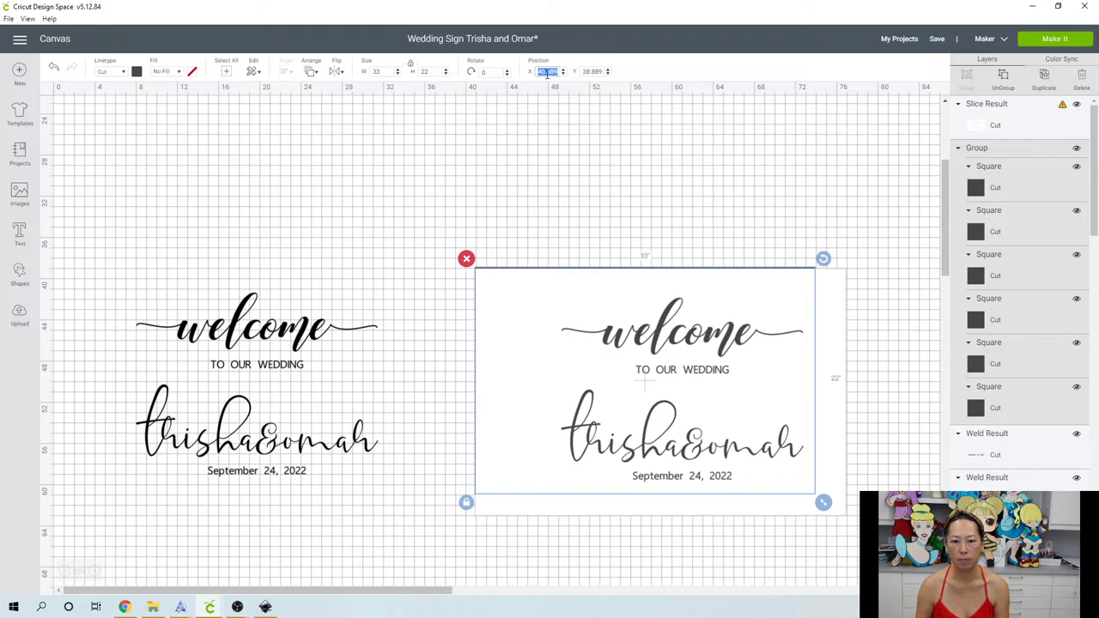
{"action": "type", "text": "41"}
{"action": "key", "text": "Tab"}
{"action": "type", "text": "39"}
{"action": "key", "text": "Return"}
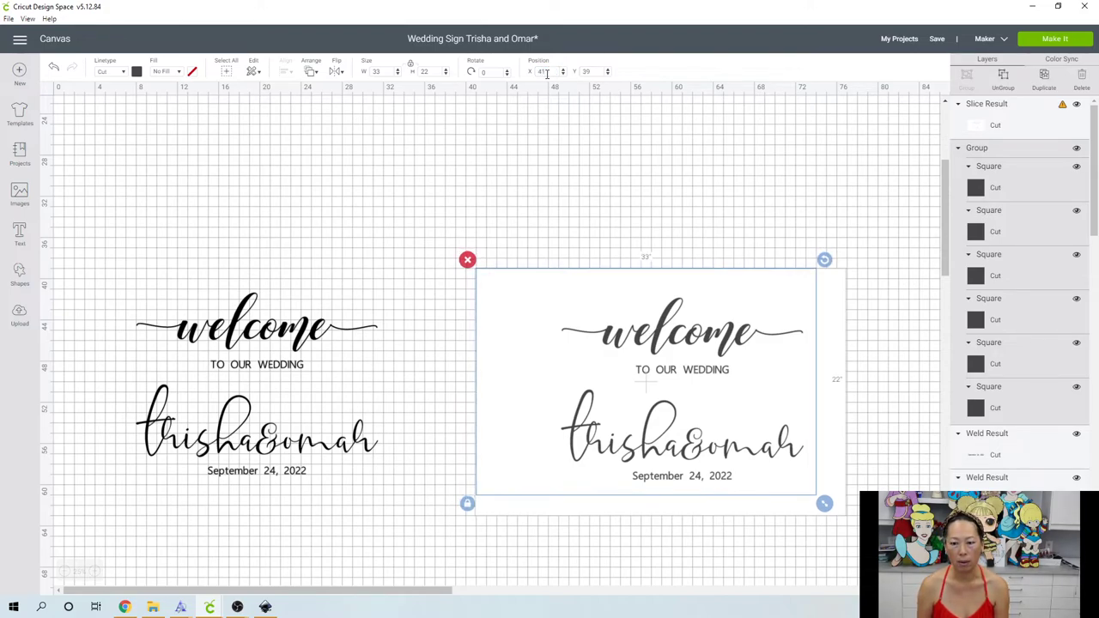
Send the sliced sign backward so the tile grid sits in front of it.
{"action": "left_click", "coordinate": [590, 162]}
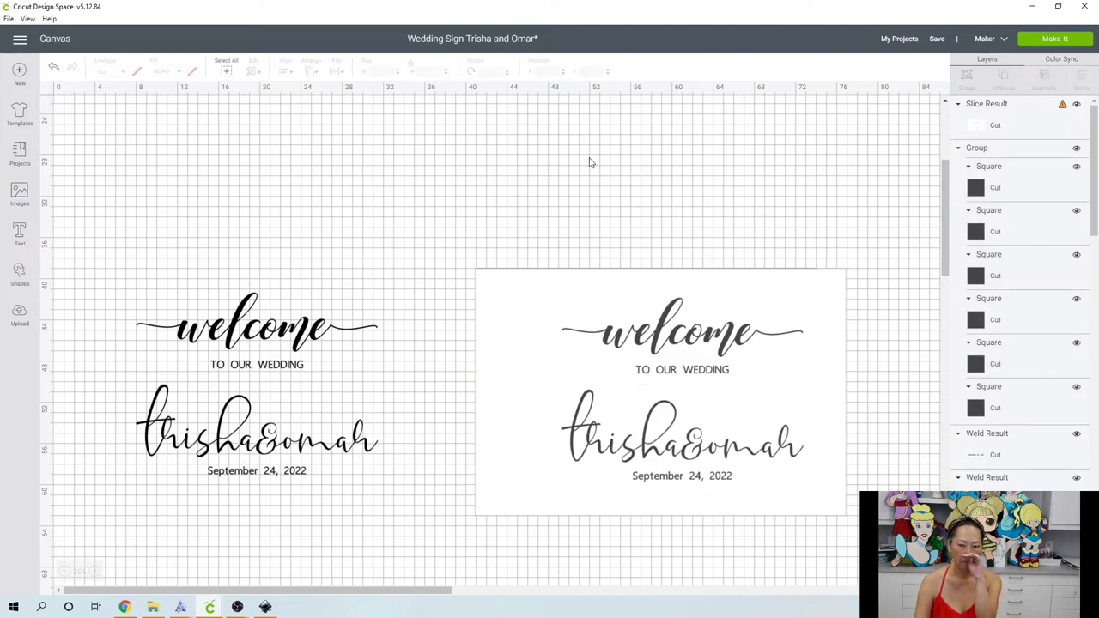
{"action": "left_click", "coordinate": [616, 308]}
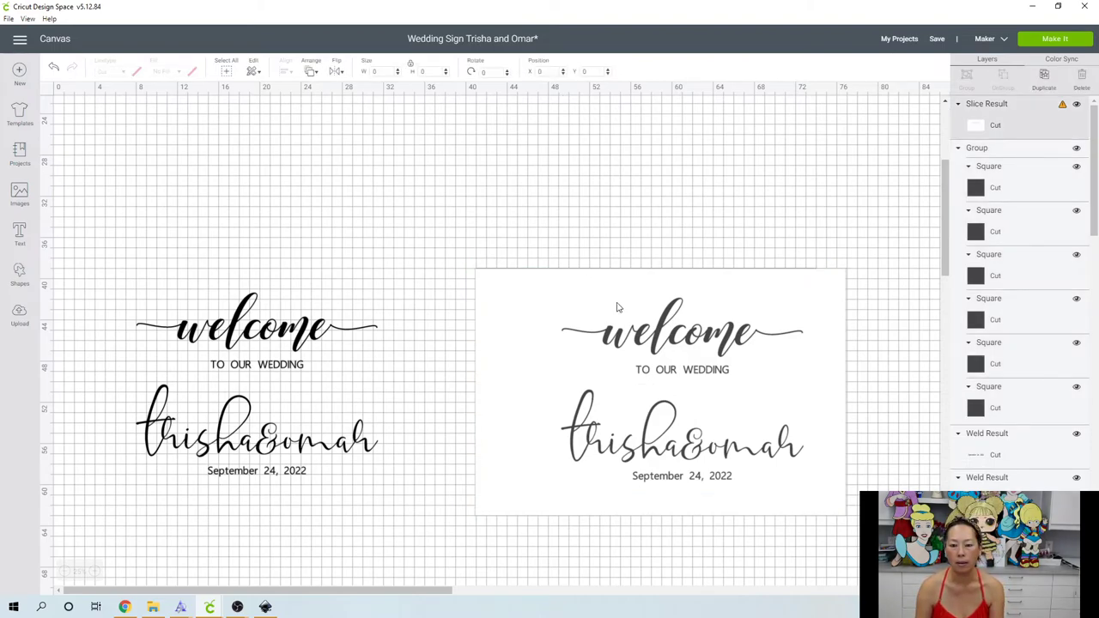
{"action": "left_click", "coordinate": [311, 69]}
{"action": "left_click", "coordinate": [325, 104]}
{"action": "left_click", "coordinate": [424, 230]}
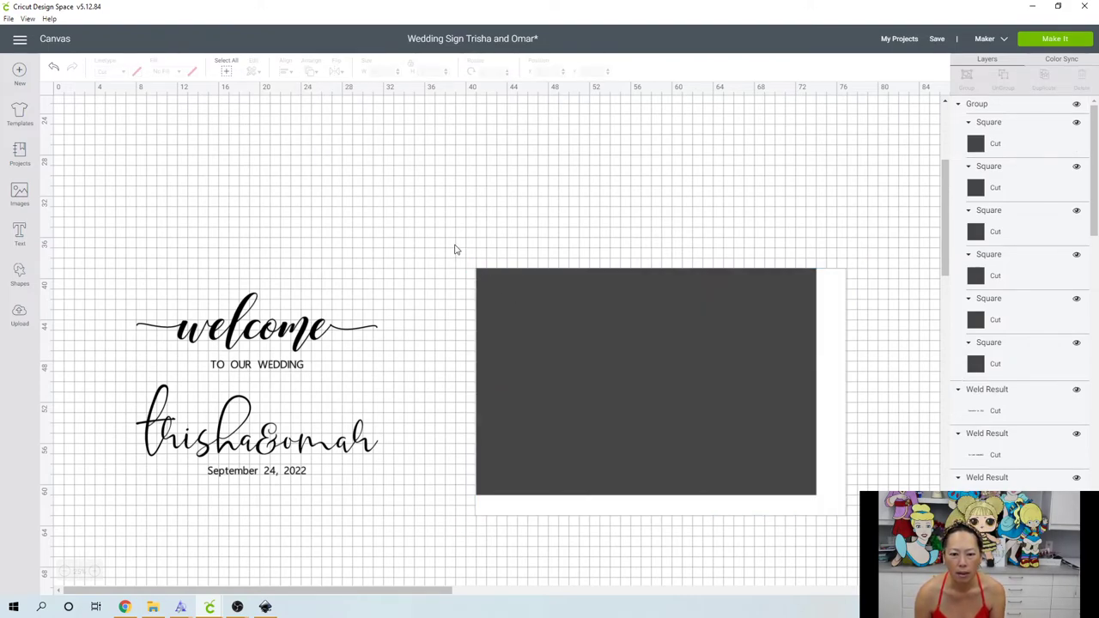
Ungroup the grid so each square becomes a separate tile.
{"action": "left_click_drag", "start_coordinate": [454, 246], "coordinate": [522, 309]}
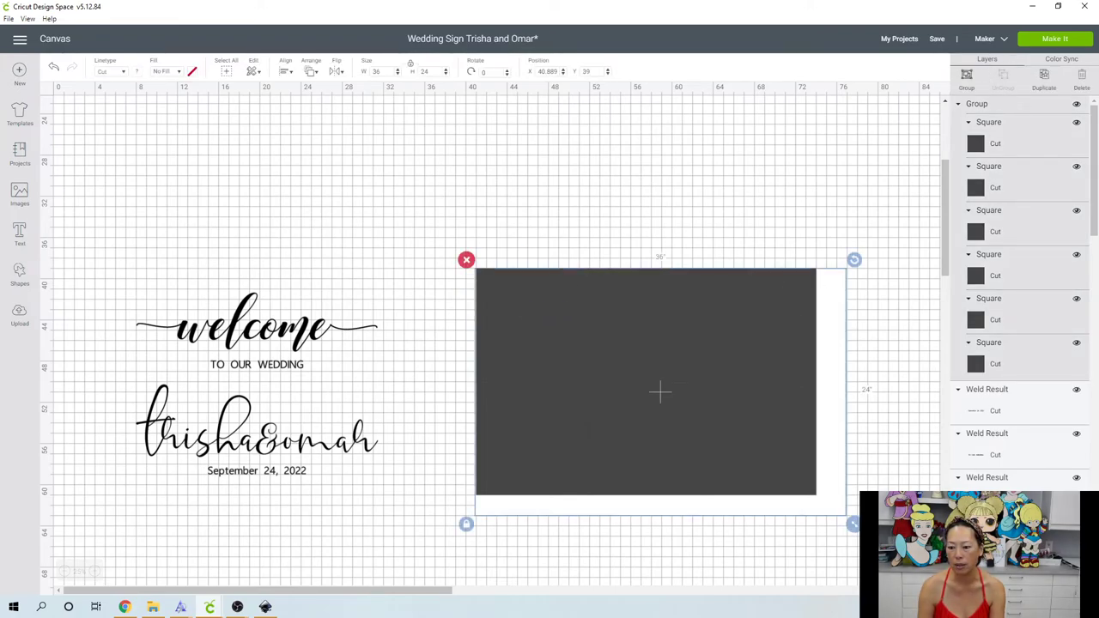
{"action": "left_click", "coordinate": [795, 225]}
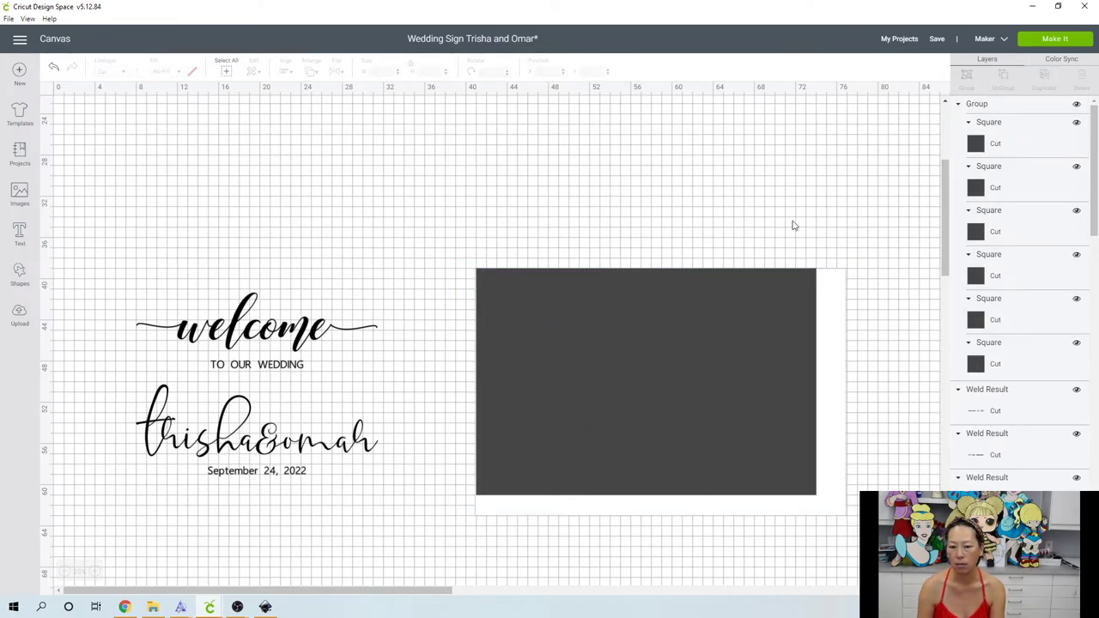
{"action": "left_click", "coordinate": [709, 325]}
{"action": "left_click", "coordinate": [1003, 78]}
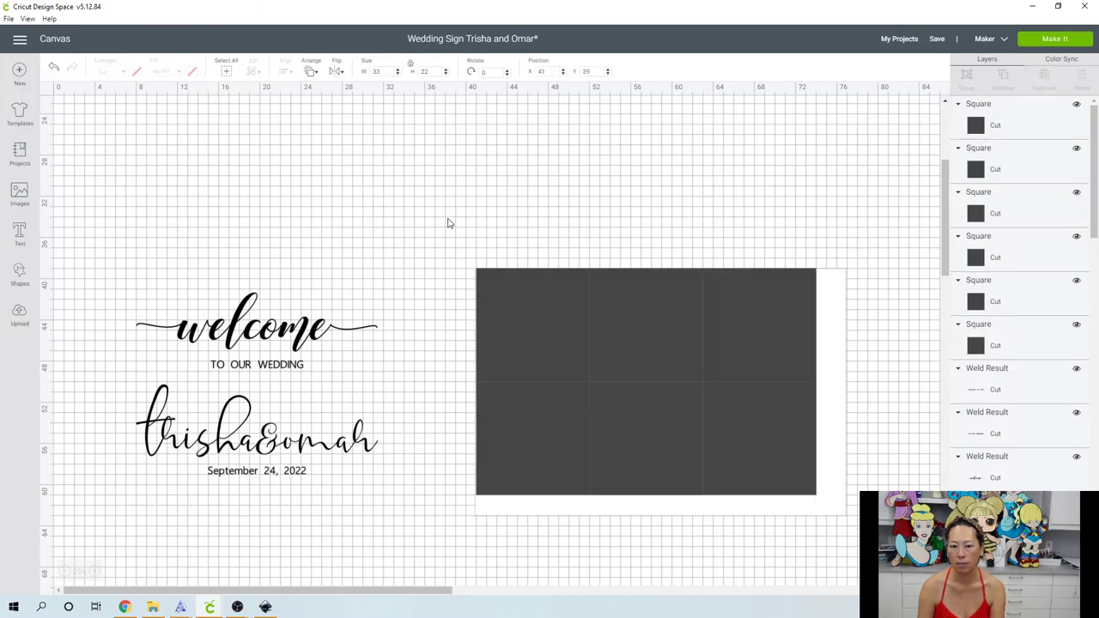
{"action": "left_click_drag", "start_coordinate": [469, 244], "coordinate": [744, 467]}
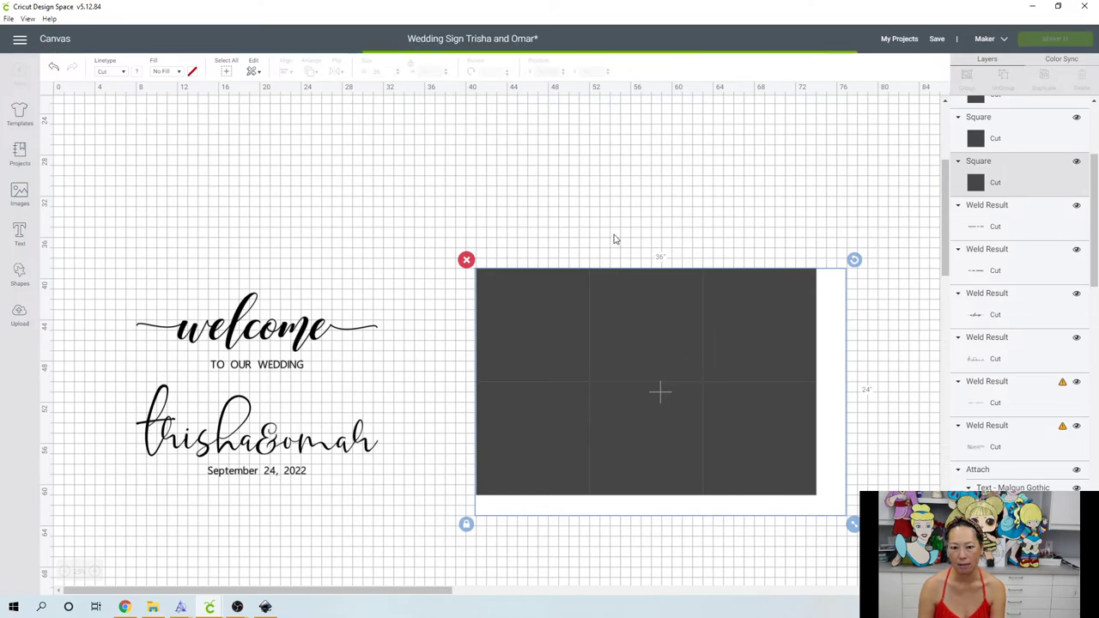
{"action": "key", "text": "Delete"}
Slice the tile shapes out of the sign and delete the leftover white background slice.
{"action": "left_click_drag", "start_coordinate": [614, 234], "coordinate": [675, 366]}
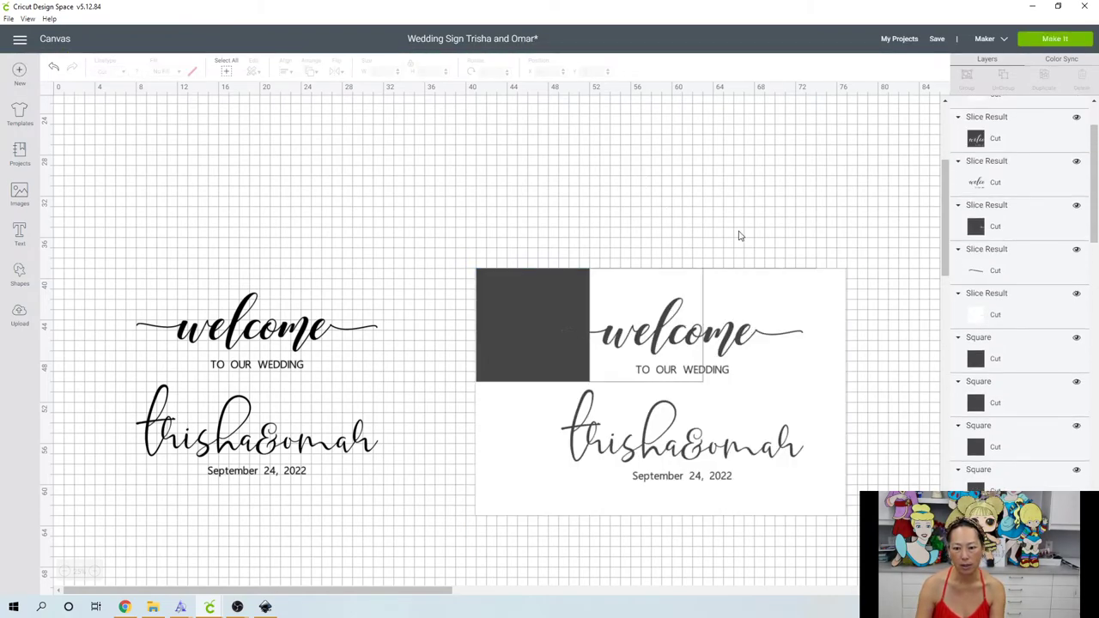
{"action": "left_click_drag", "start_coordinate": [748, 361], "coordinate": [737, 230]}
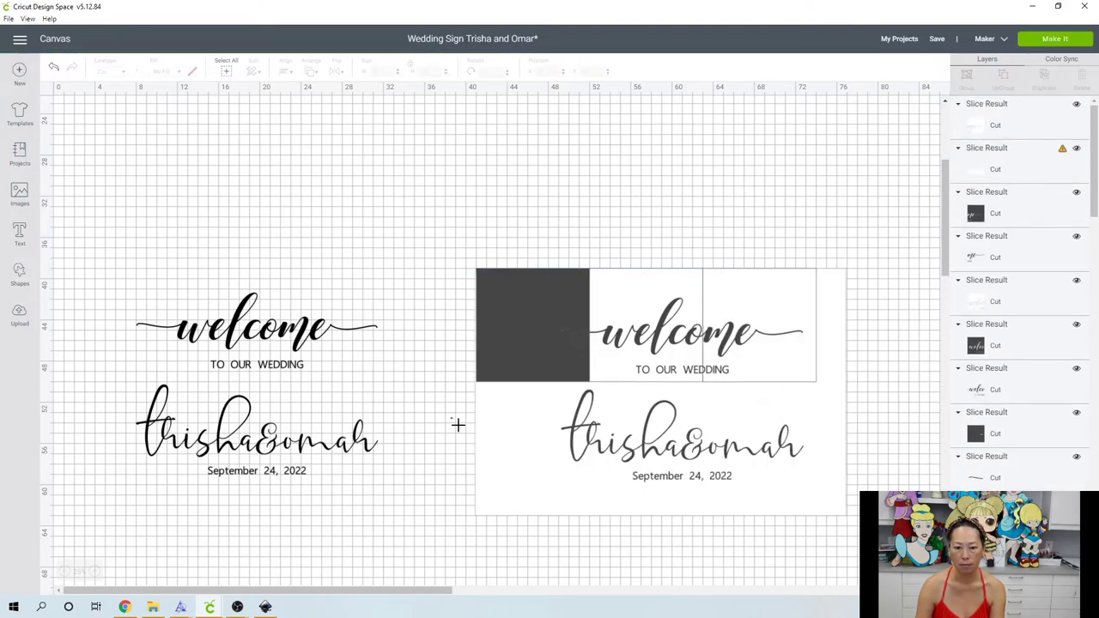
{"action": "left_click_drag", "start_coordinate": [451, 418], "coordinate": [585, 473]}
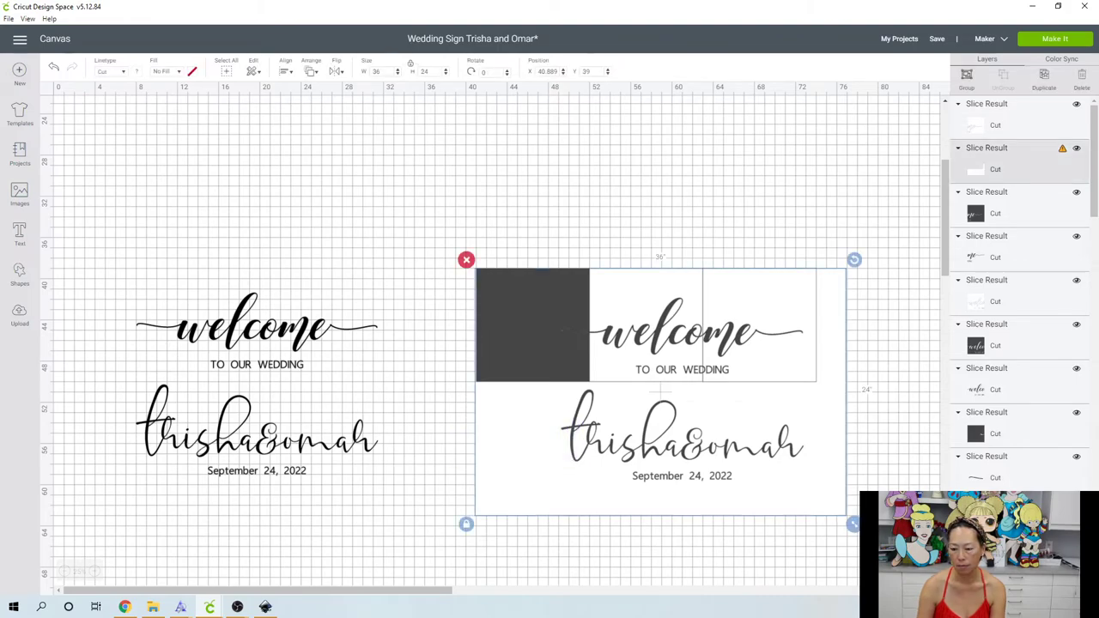
{"action": "left_click", "coordinate": [971, 595]}
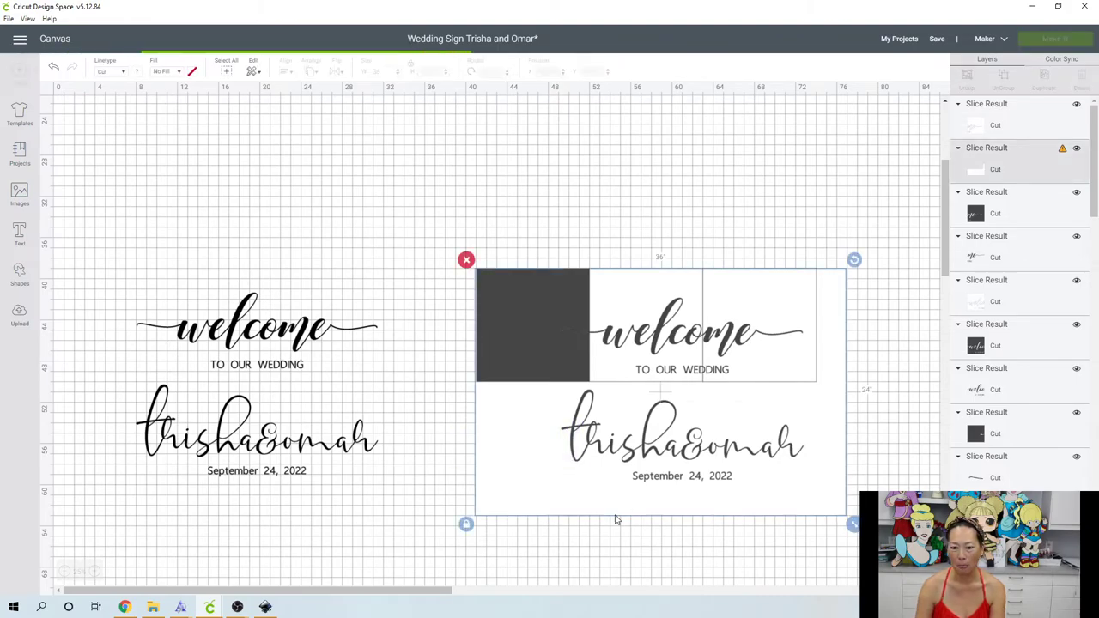
{"action": "left_click_drag", "start_coordinate": [684, 541], "coordinate": [641, 438]}
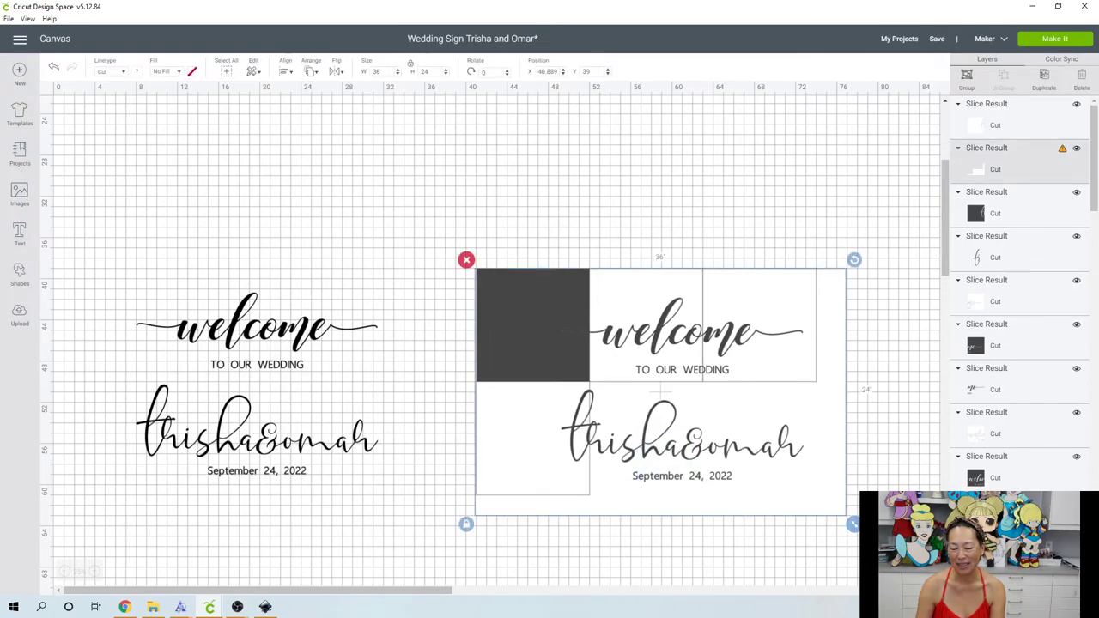
{"action": "key", "text": "Delete"}
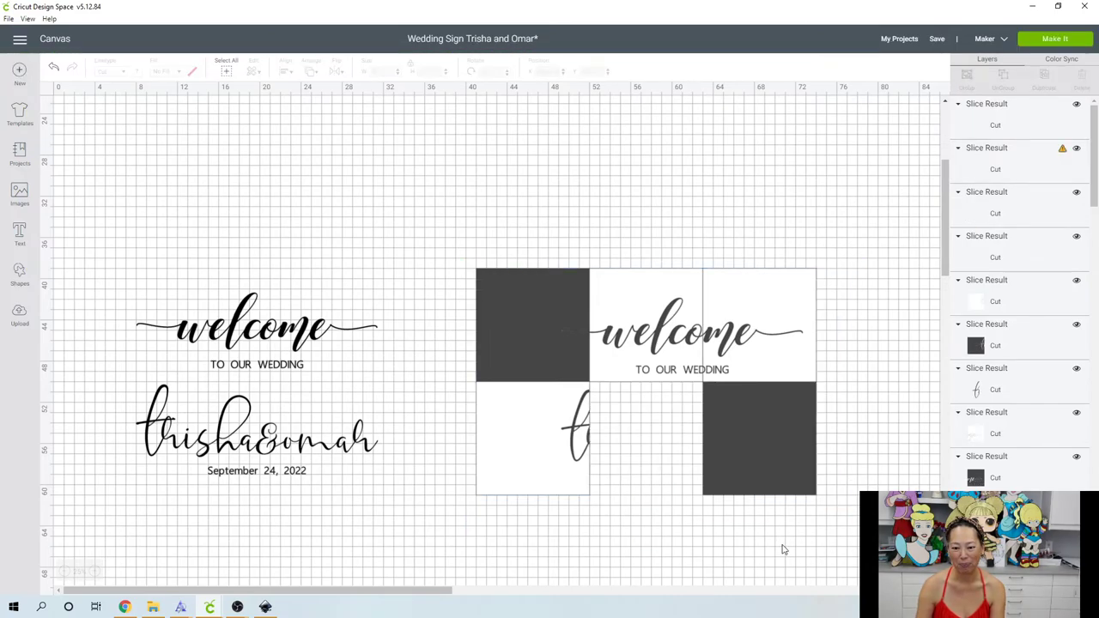
{"action": "key", "text": "ctrl+z"}
{"action": "left_click_drag", "start_coordinate": [783, 549], "coordinate": [738, 418]}
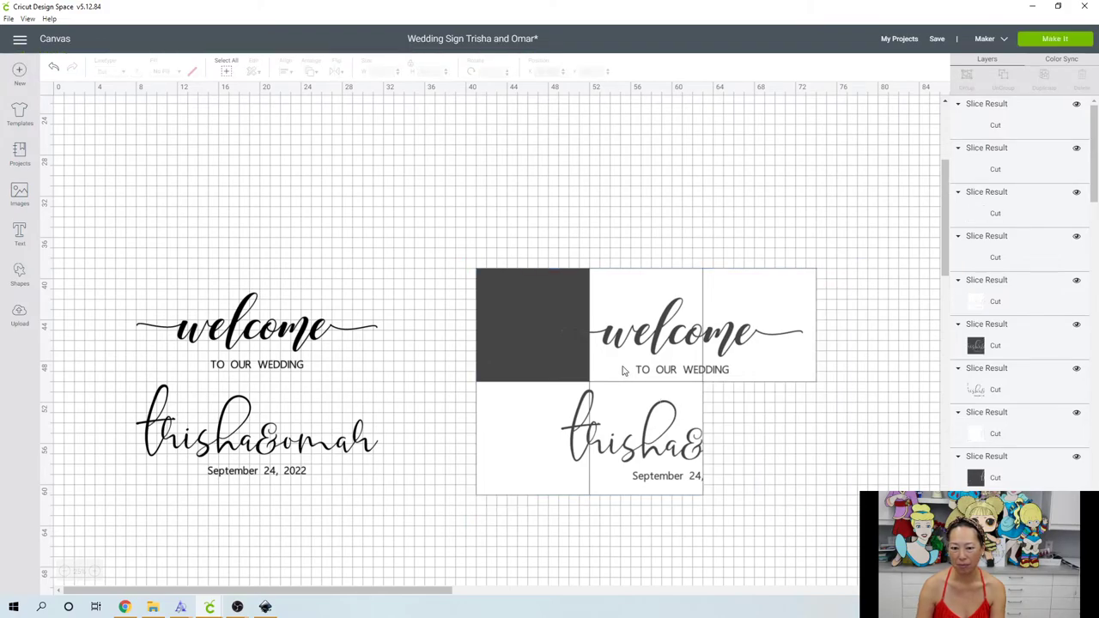
{"action": "key", "text": "Delete"}
Discard the white and dark scraps and lift three tiles, including welcome, into a top row.
{"action": "left_click_drag", "start_coordinate": [563, 345], "coordinate": [534, 487]}
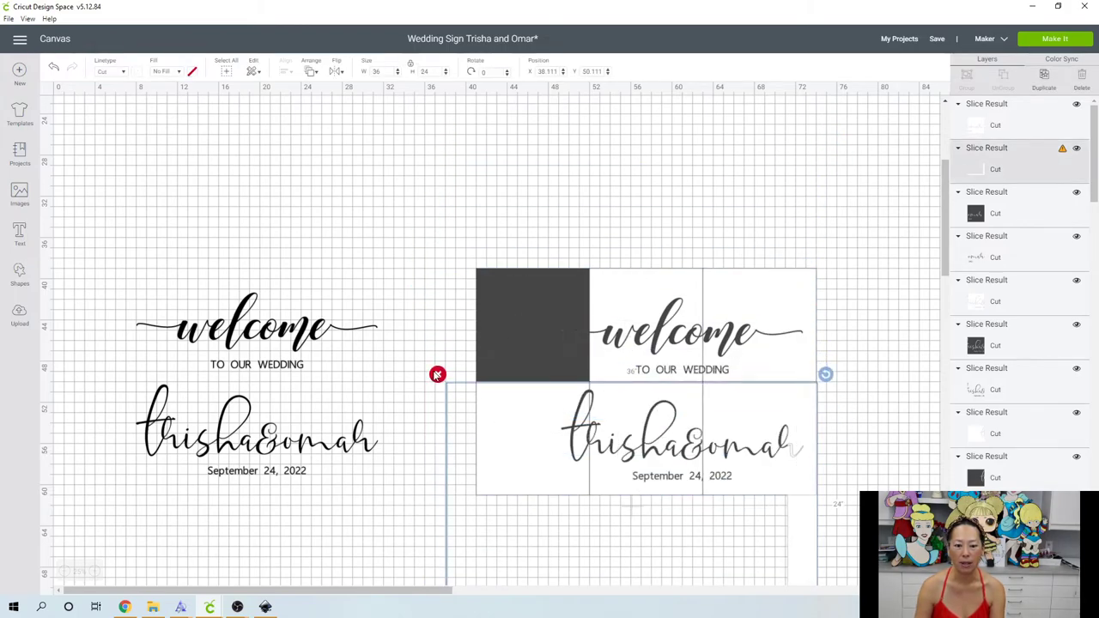
{"action": "left_click", "coordinate": [434, 374]}
{"action": "left_click_drag", "start_coordinate": [492, 368], "coordinate": [407, 307]}
{"action": "left_click", "coordinate": [390, 265]}
{"action": "left_click_drag", "start_coordinate": [510, 317], "coordinate": [468, 184]}
{"action": "left_click_drag", "start_coordinate": [641, 295], "coordinate": [615, 96]}
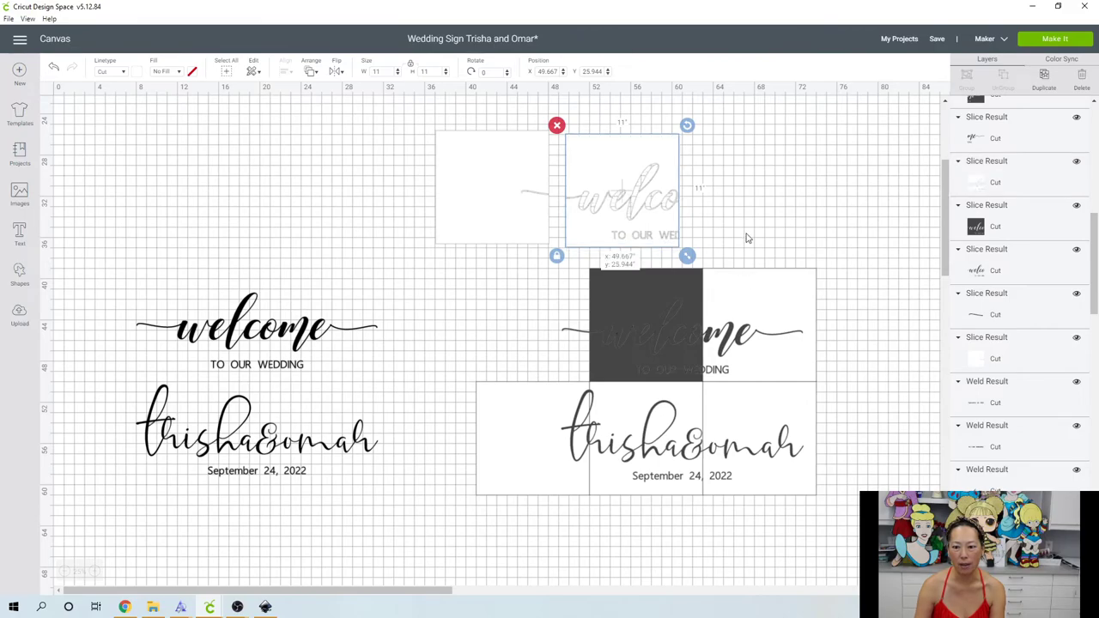
{"action": "left_click_drag", "start_coordinate": [750, 302], "coordinate": [733, 147]}
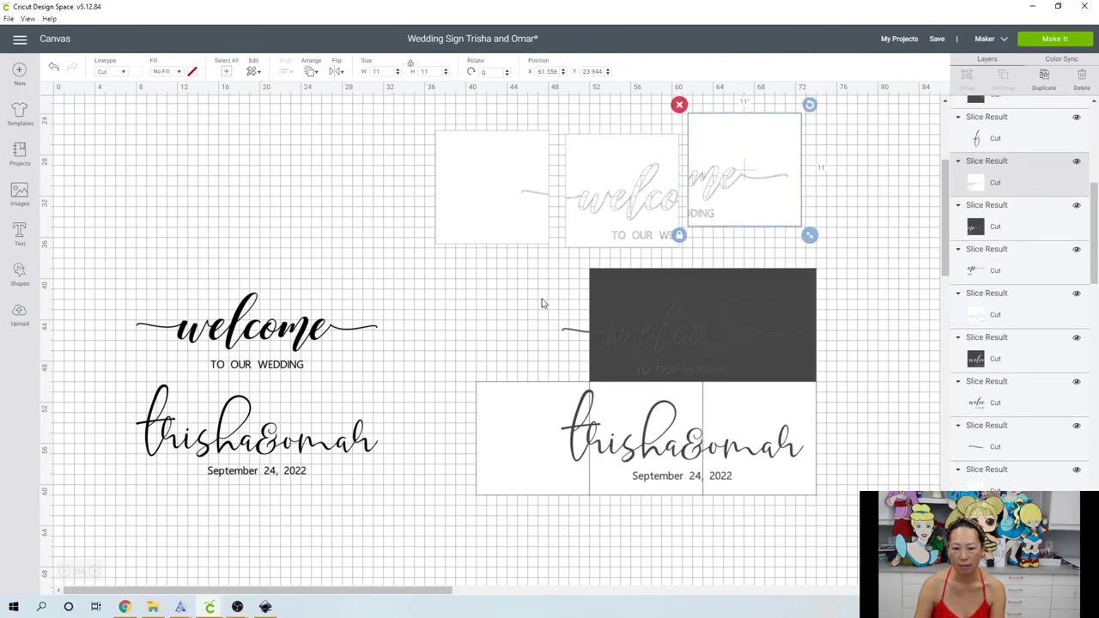
{"action": "left_click_drag", "start_coordinate": [541, 300], "coordinate": [827, 344]}
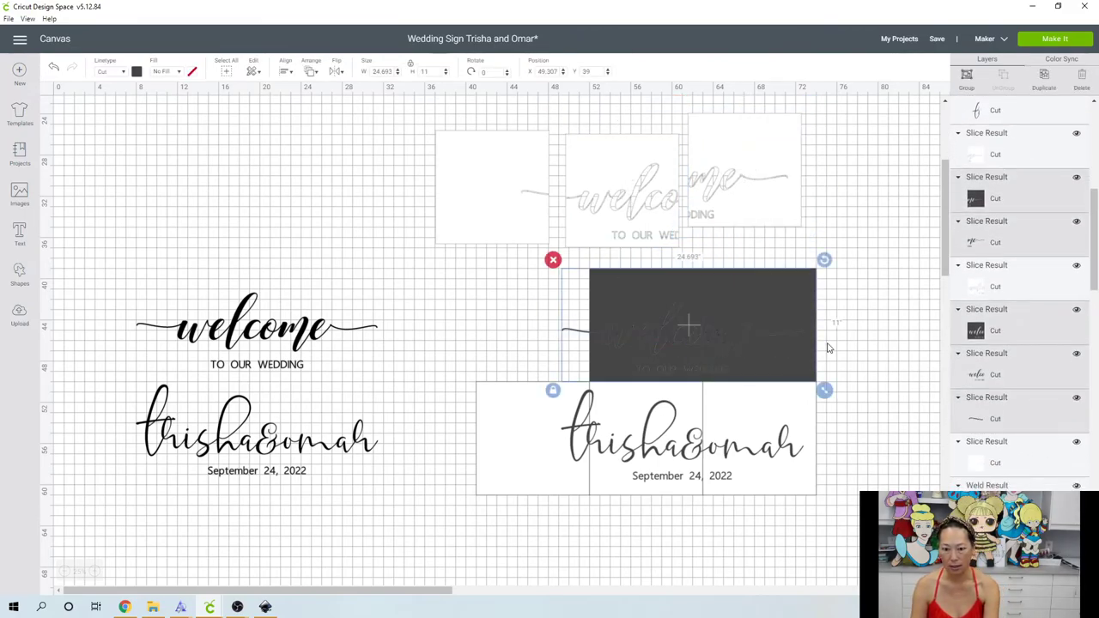
{"action": "key", "text": "Delete"}
Move the lower-left, trisha and lower-right tiles into a second row and delete the dark rectangle.
{"action": "left_click_drag", "start_coordinate": [531, 408], "coordinate": [485, 267]}
{"action": "left_click_drag", "start_coordinate": [630, 370], "coordinate": [618, 279]}
{"action": "left_click_drag", "start_coordinate": [752, 408], "coordinate": [739, 267]}
{"action": "left_click_drag", "start_coordinate": [806, 526], "coordinate": [530, 415]}
{"action": "key", "text": "Delete"}
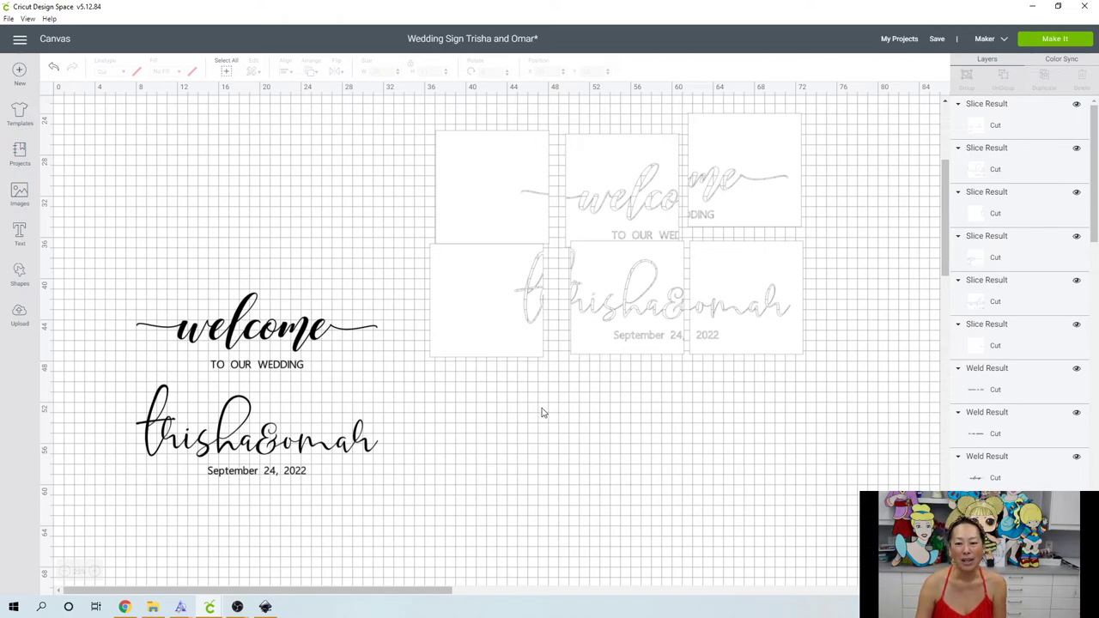
Switch the top-left and bottom-left tiles from Cut to Draw.
{"action": "left_click", "coordinate": [512, 182]}
{"action": "left_click", "coordinate": [435, 146]}
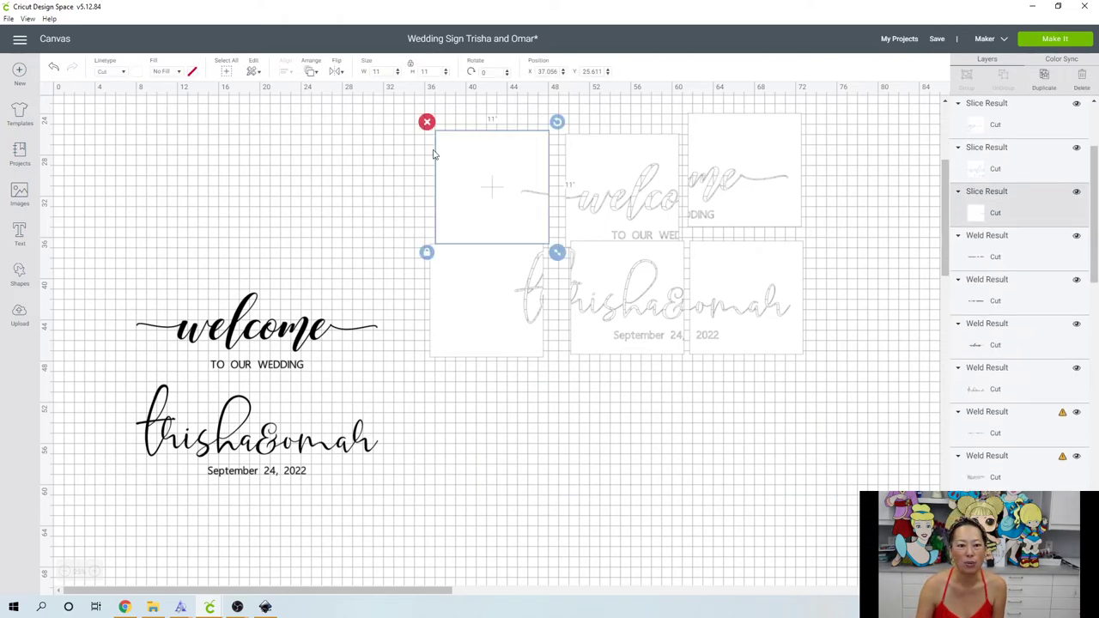
{"action": "left_click", "coordinate": [123, 72]}
{"action": "left_click", "coordinate": [113, 107]}
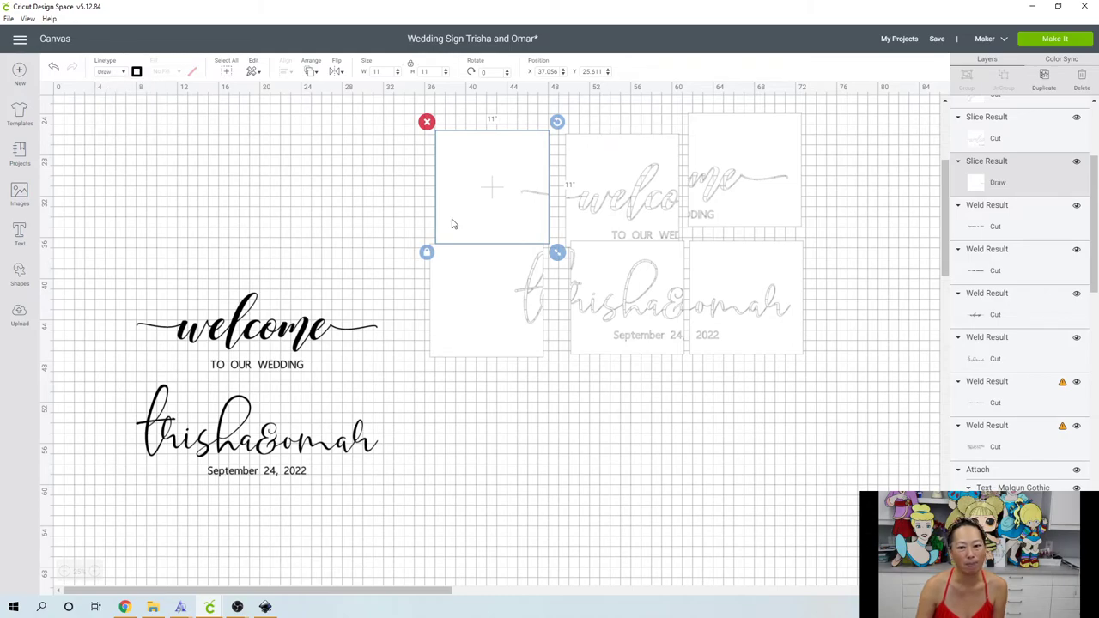
{"action": "left_click", "coordinate": [521, 297]}
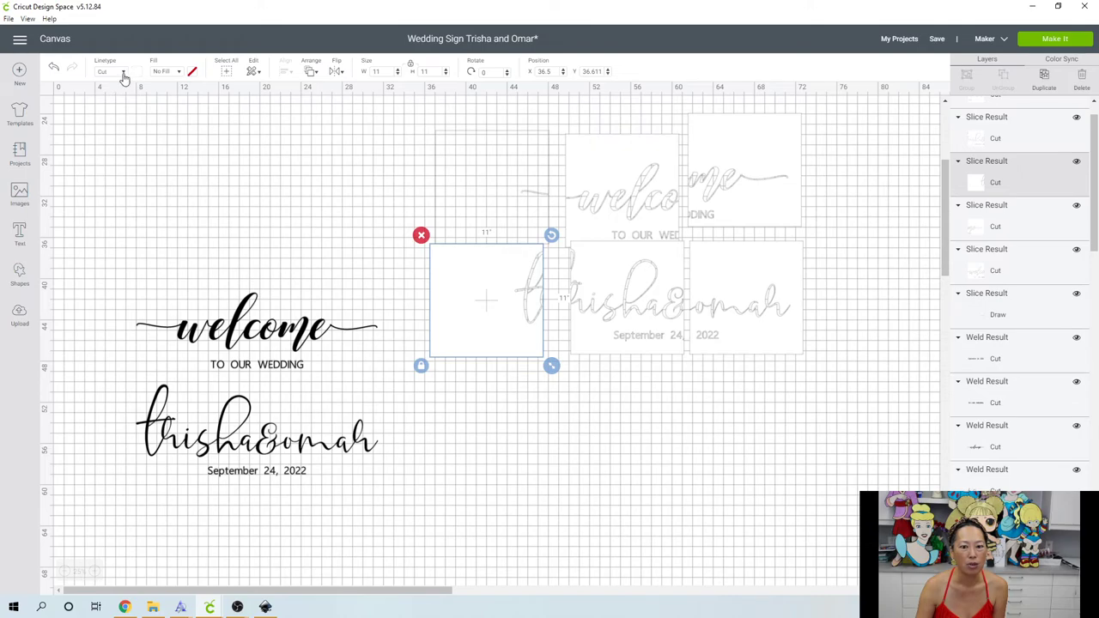
{"action": "left_click", "coordinate": [123, 73]}
{"action": "left_click", "coordinate": [115, 106]}
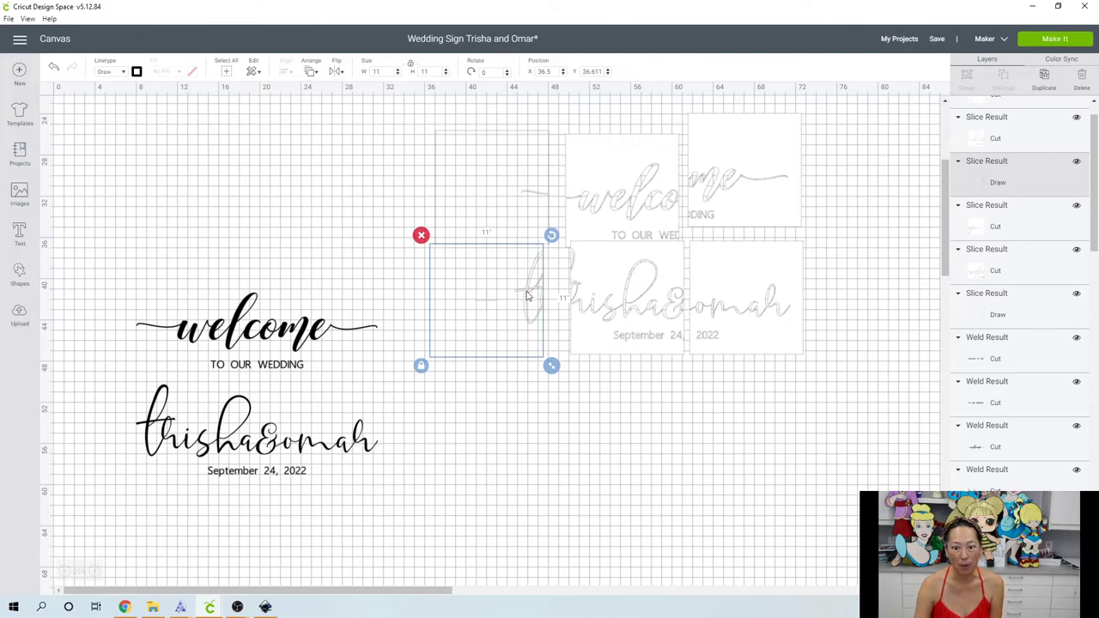
{"action": "left_click_drag", "start_coordinate": [524, 291], "coordinate": [527, 307]}
Set the welcome and trisha tiles to Draw.
{"action": "left_click", "coordinate": [591, 222]}
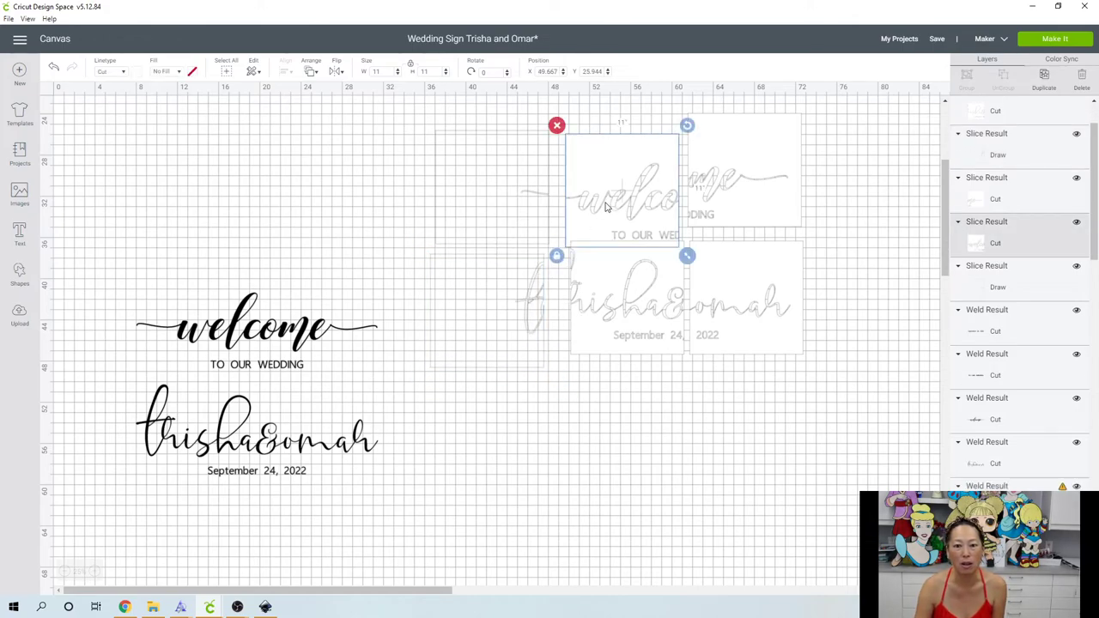
{"action": "left_click", "coordinate": [123, 72]}
{"action": "left_click", "coordinate": [142, 107]}
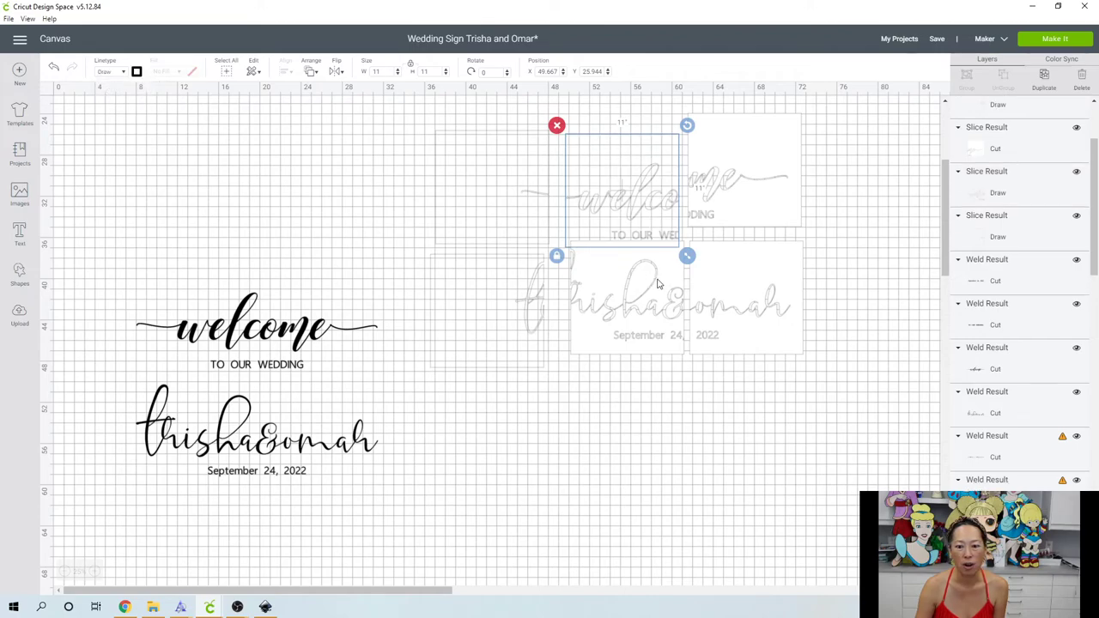
{"action": "left_click", "coordinate": [654, 279]}
{"action": "left_click", "coordinate": [123, 72]}
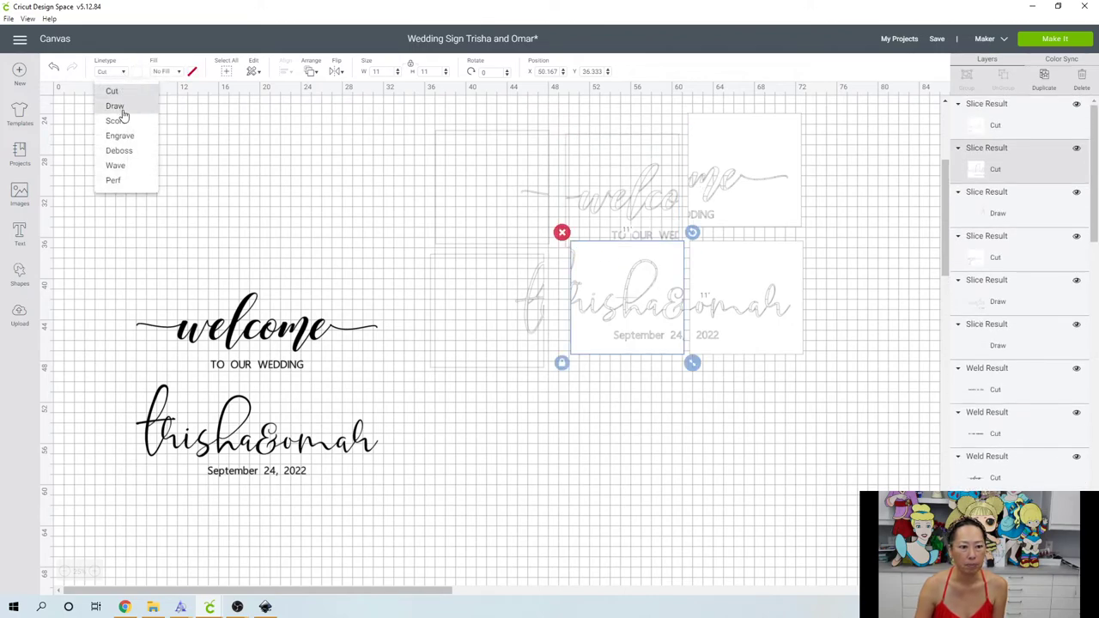
{"action": "left_click", "coordinate": [122, 111]}
Set the upper-right and lower-right tiles to Draw.
{"action": "left_click", "coordinate": [720, 165]}
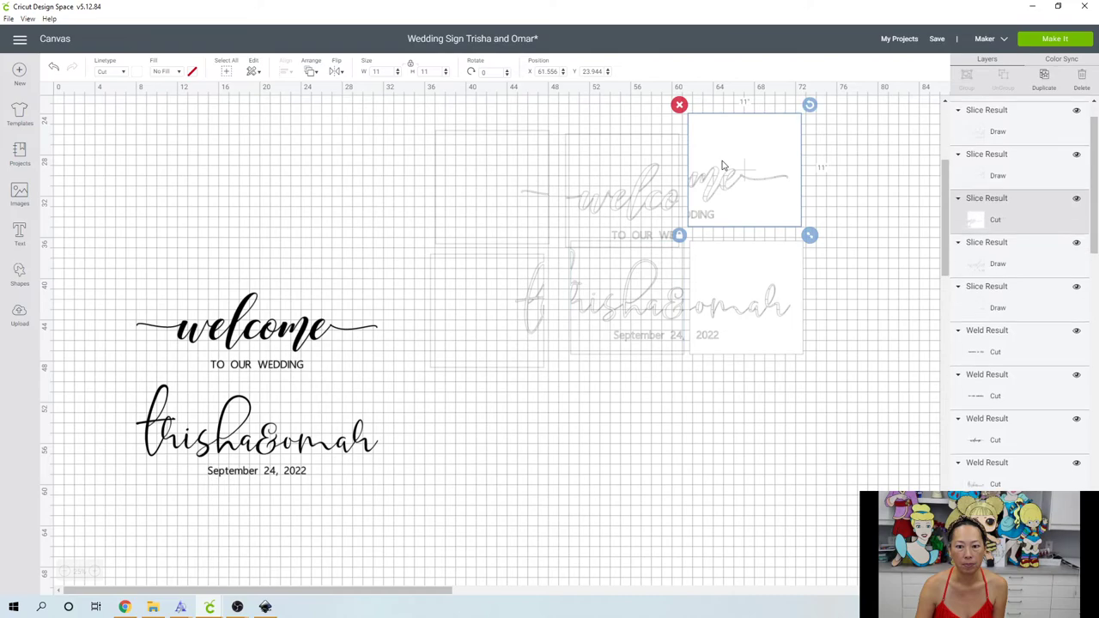
{"action": "left_click", "coordinate": [122, 72]}
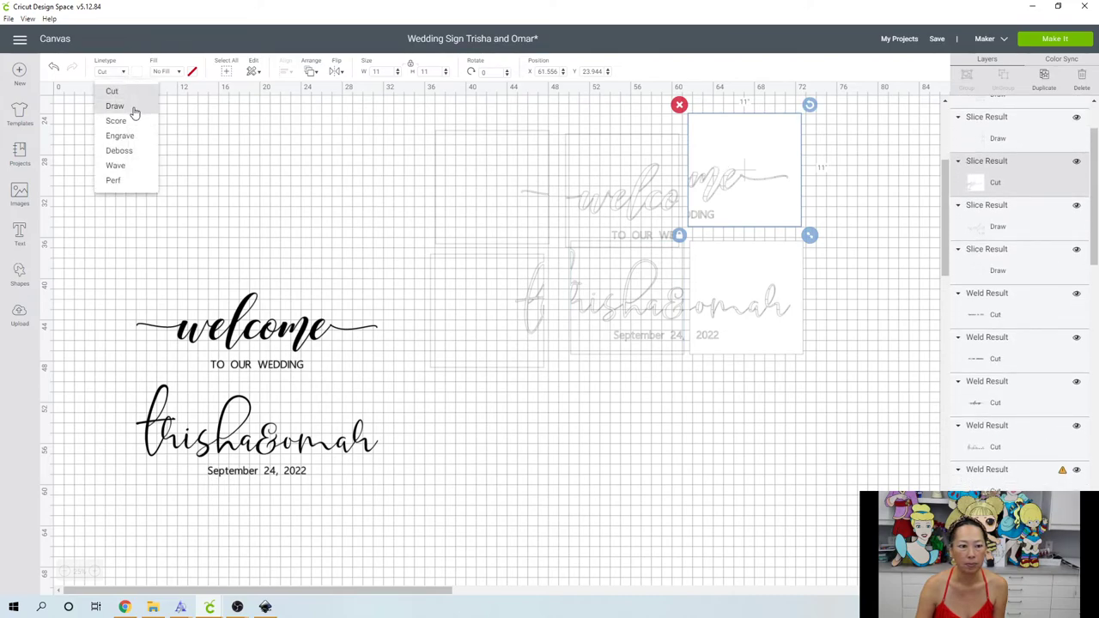
{"action": "left_click", "coordinate": [133, 108]}
{"action": "left_click", "coordinate": [750, 299]}
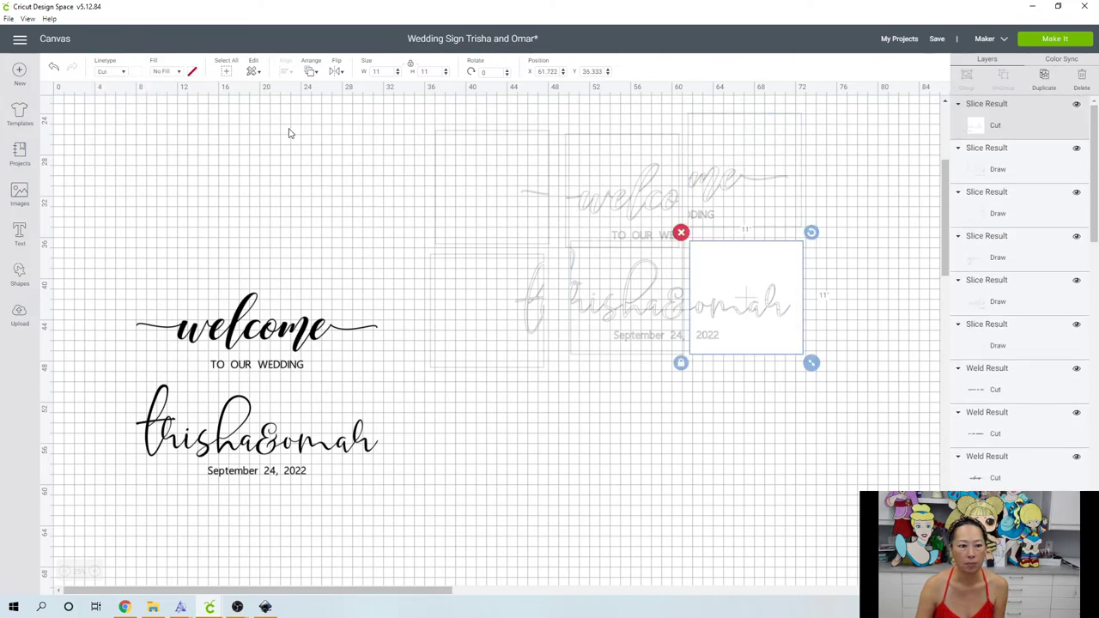
{"action": "left_click", "coordinate": [125, 73]}
{"action": "left_click", "coordinate": [117, 106]}
{"action": "left_click", "coordinate": [792, 430]}
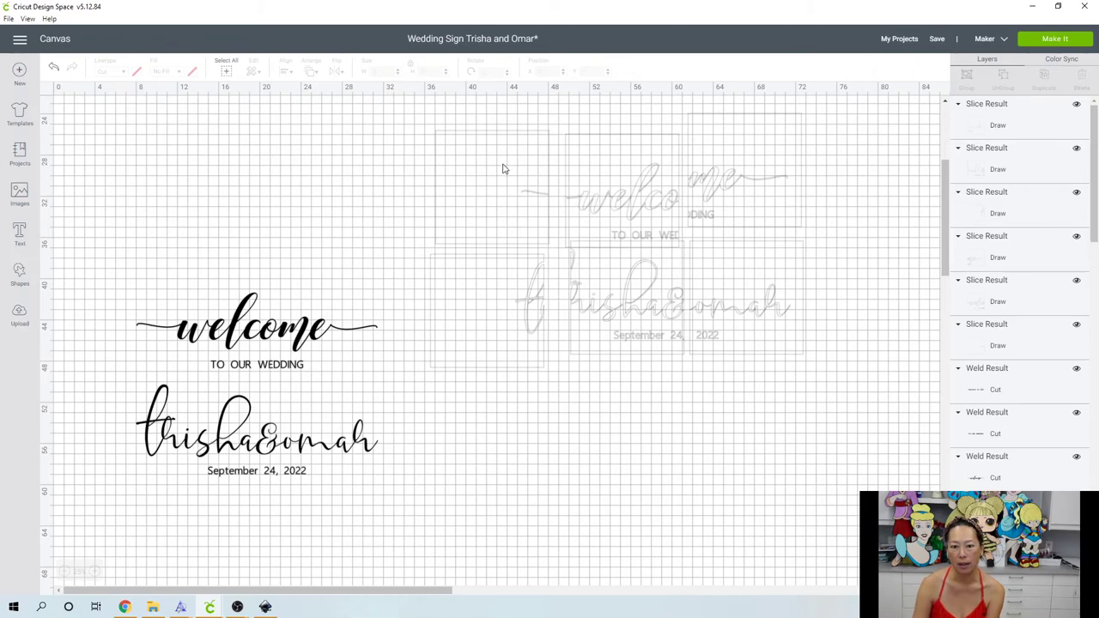
Delete the leftover lower-left, lower-right and upper-right slice pieces.
{"action": "mouse_move", "coordinate": [417, 150]}
{"action": "left_mouse_down"}
{"action": "mouse_move", "coordinate": [538, 197]}
{"action": "mouse_move", "coordinate": [612, 204]}
{"action": "left_mouse_up"}
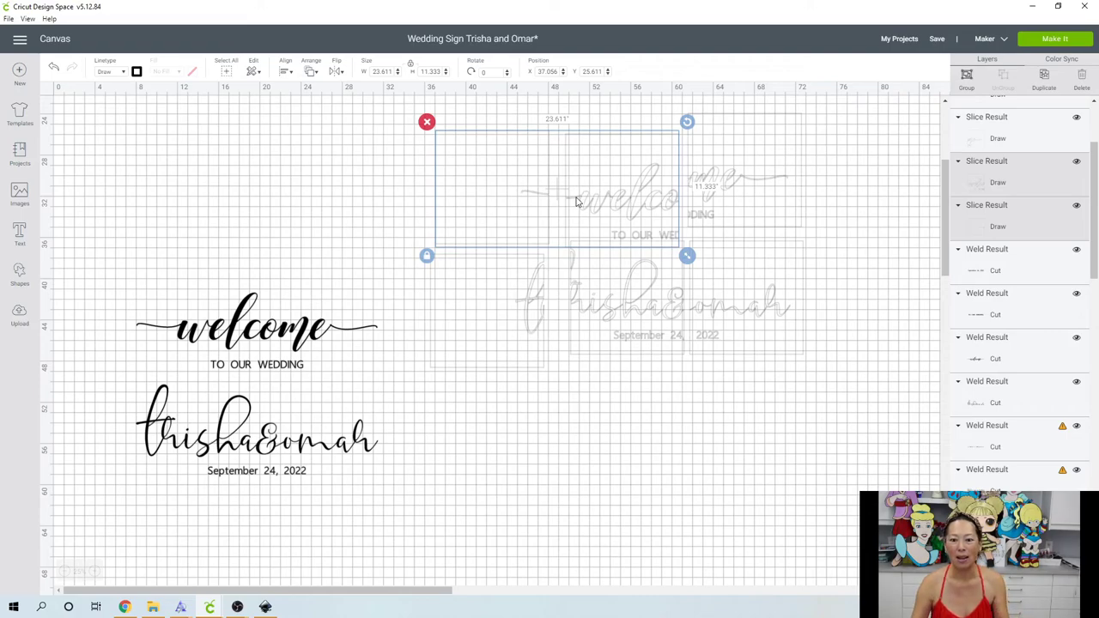
{"action": "left_click", "coordinate": [618, 305]}
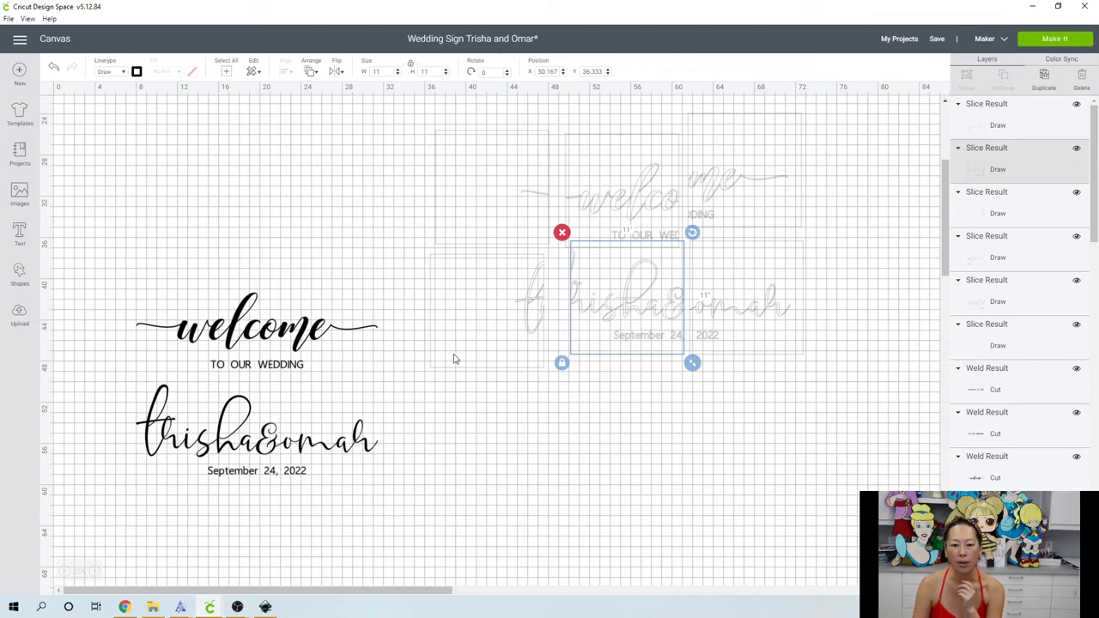
{"action": "left_click", "coordinate": [480, 328]}
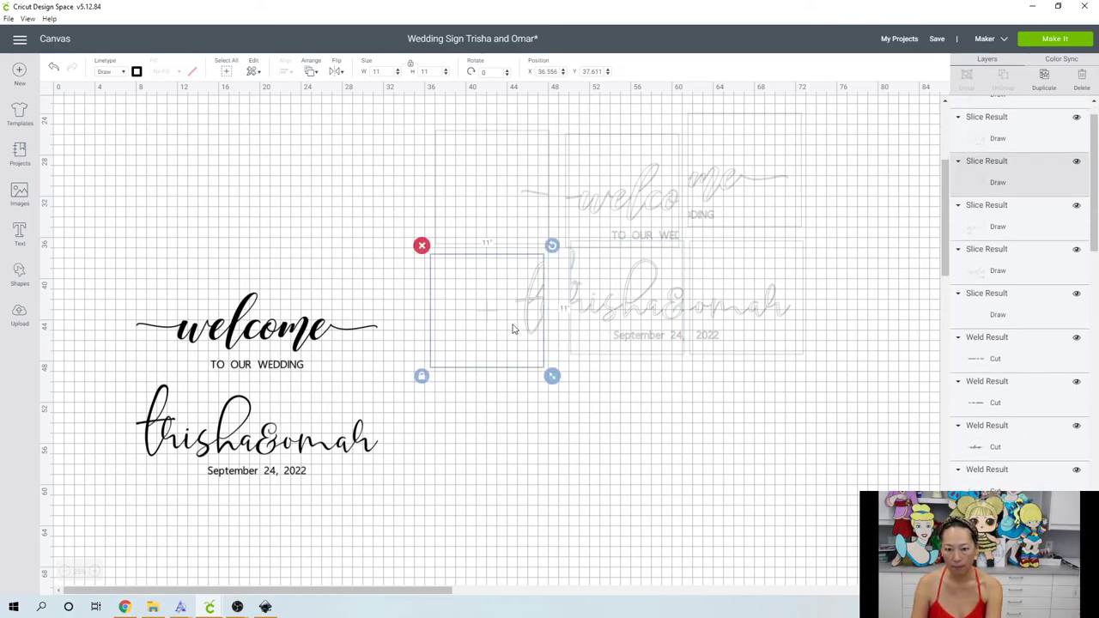
{"action": "key", "text": "Delete"}
{"action": "left_click", "coordinate": [784, 319]}
{"action": "key", "text": "Delete"}
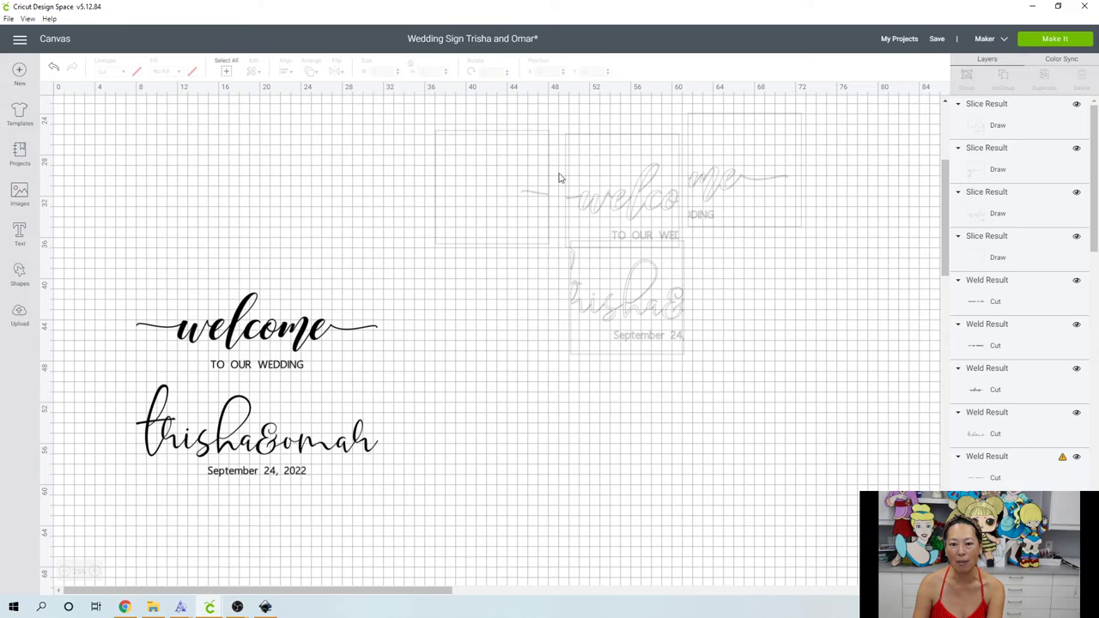
{"action": "left_click", "coordinate": [778, 187]}
{"action": "key", "text": "Delete"}
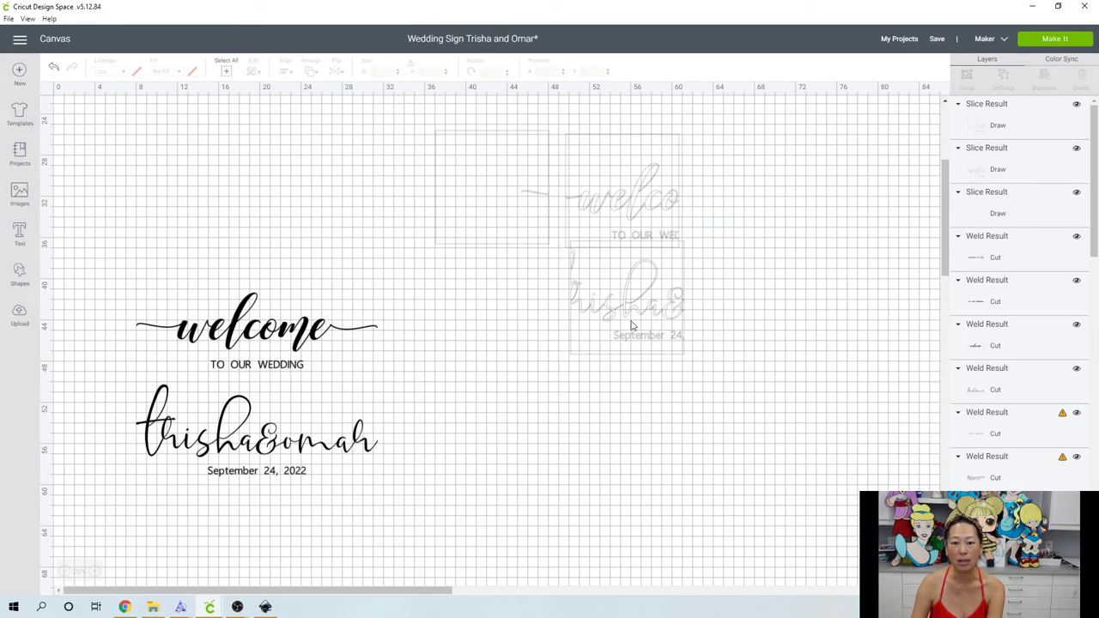
Delete the unused reference sign and fonts note.
{"action": "scroll", "coordinate": [631, 327], "scroll_direction": "up", "scroll_amount": 5}
{"action": "left_click_drag", "start_coordinate": [798, 321], "coordinate": [229, 141]}
{"action": "key", "text": "Delete"}
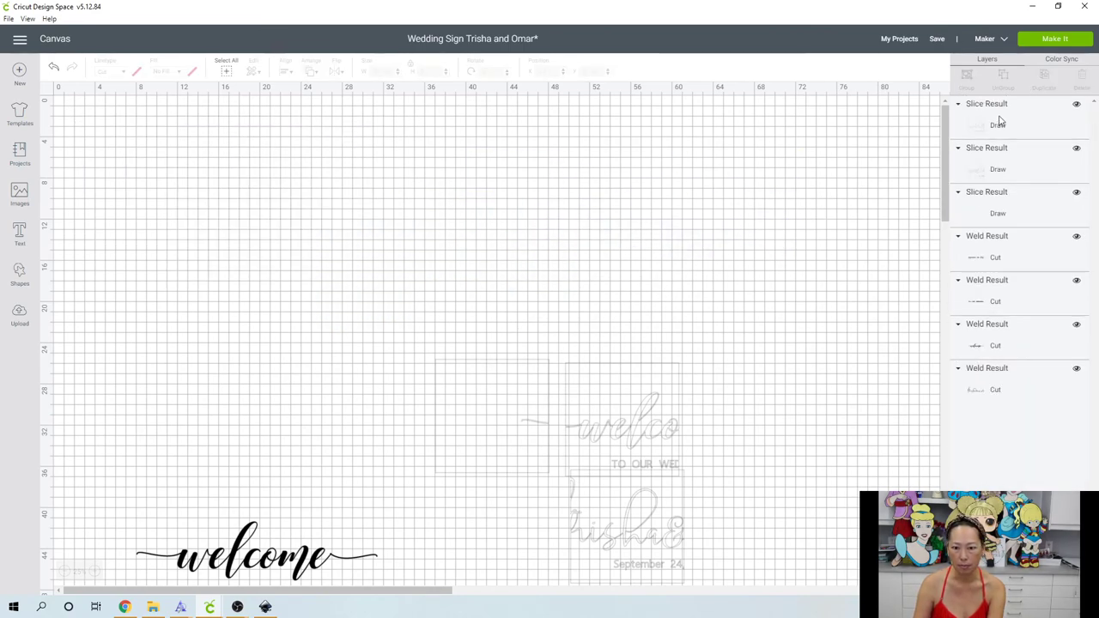
Send the design to mat preparation, review the mats, and make the lettering mat 12" x 24".
{"action": "left_click", "coordinate": [1049, 41]}
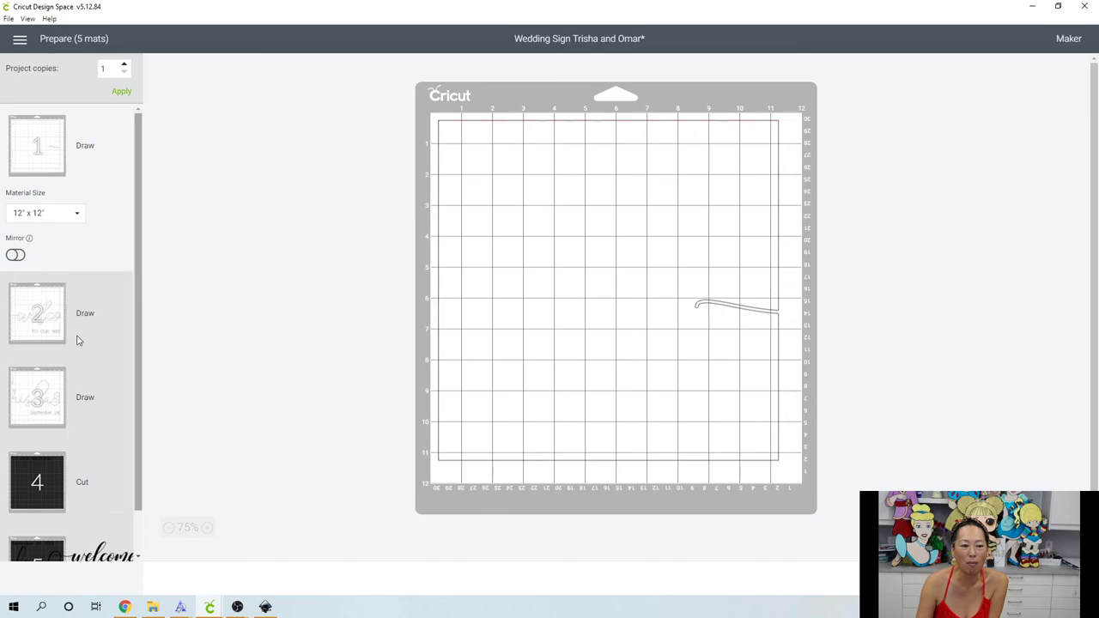
{"action": "left_click", "coordinate": [33, 314]}
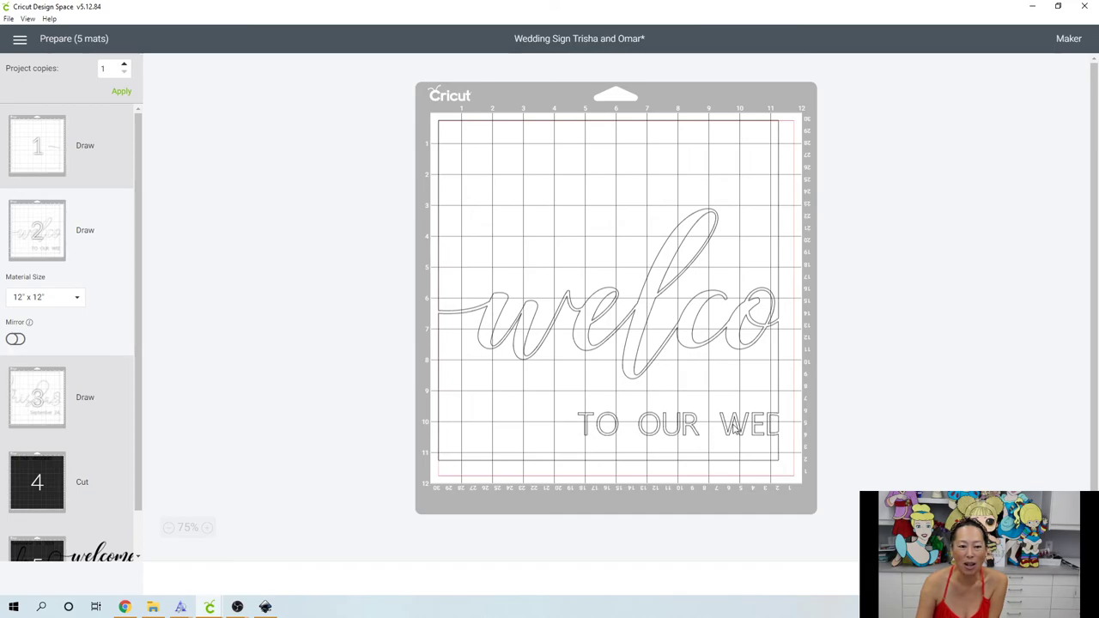
{"action": "left_click", "coordinate": [43, 400]}
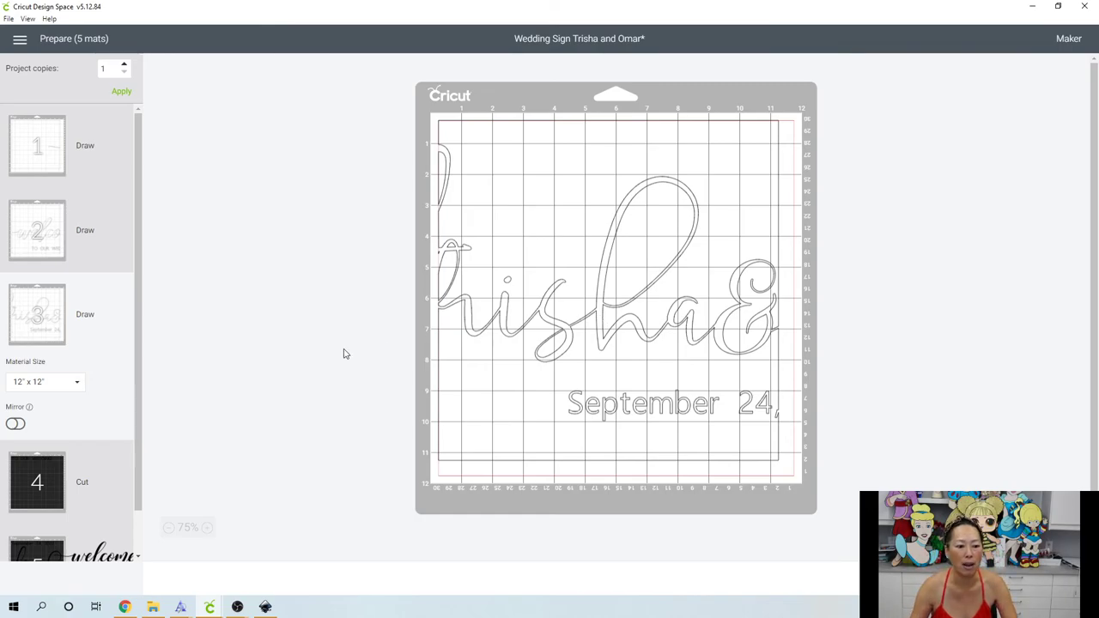
{"action": "left_click", "coordinate": [40, 477]}
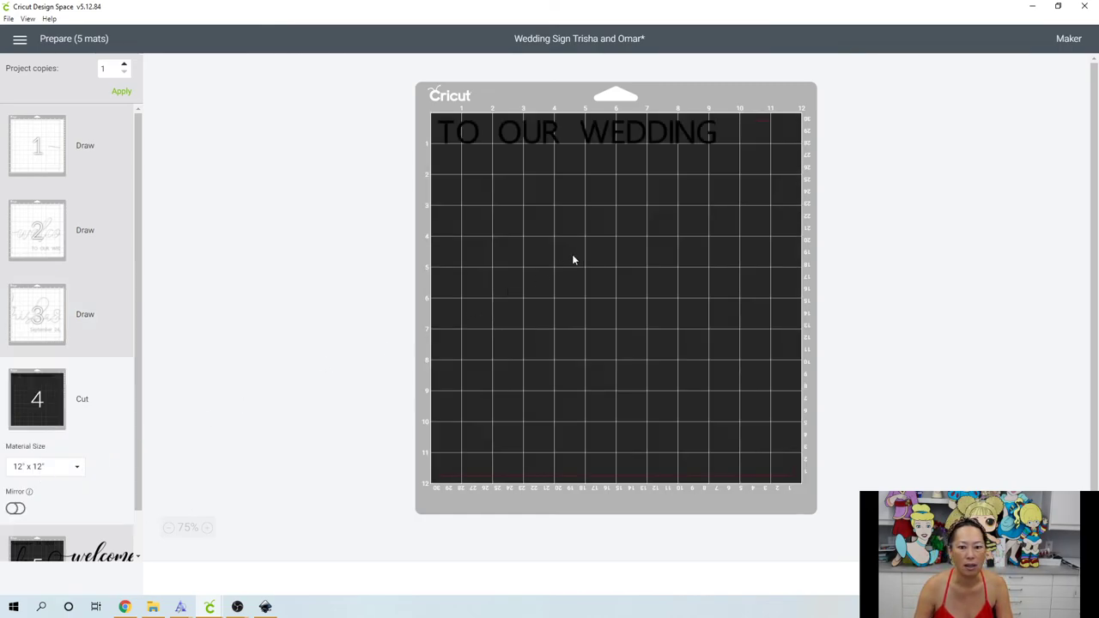
{"action": "scroll", "coordinate": [574, 254], "scroll_direction": "down", "scroll_amount": 1}
{"action": "left_click", "coordinate": [65, 530]}
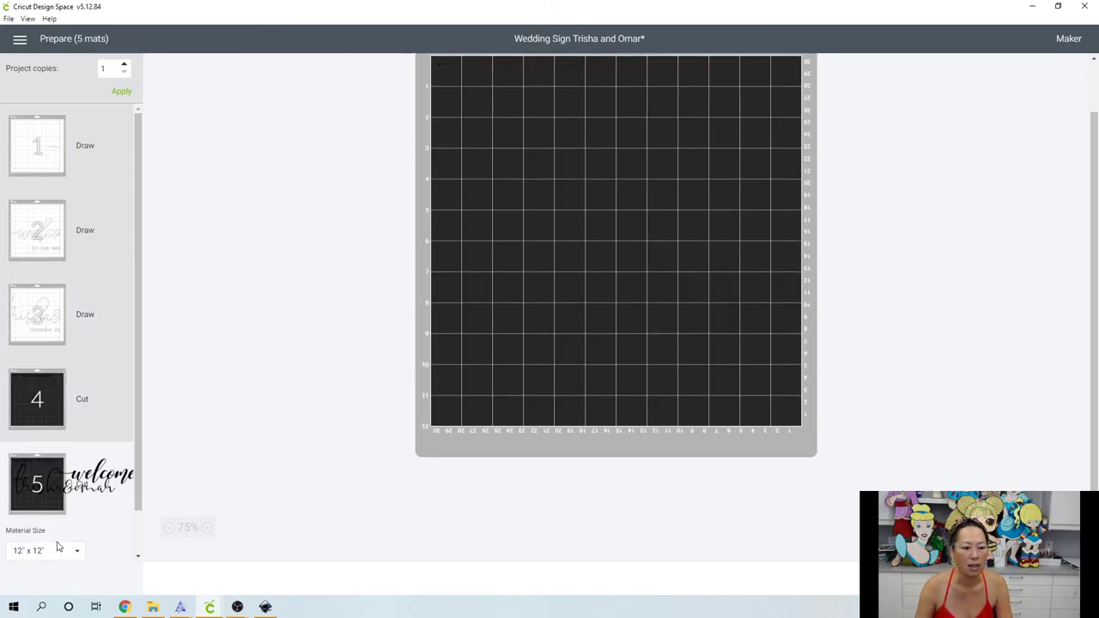
{"action": "left_click", "coordinate": [61, 505]}
{"action": "scroll", "coordinate": [60, 526], "scroll_direction": "down", "scroll_amount": 2}
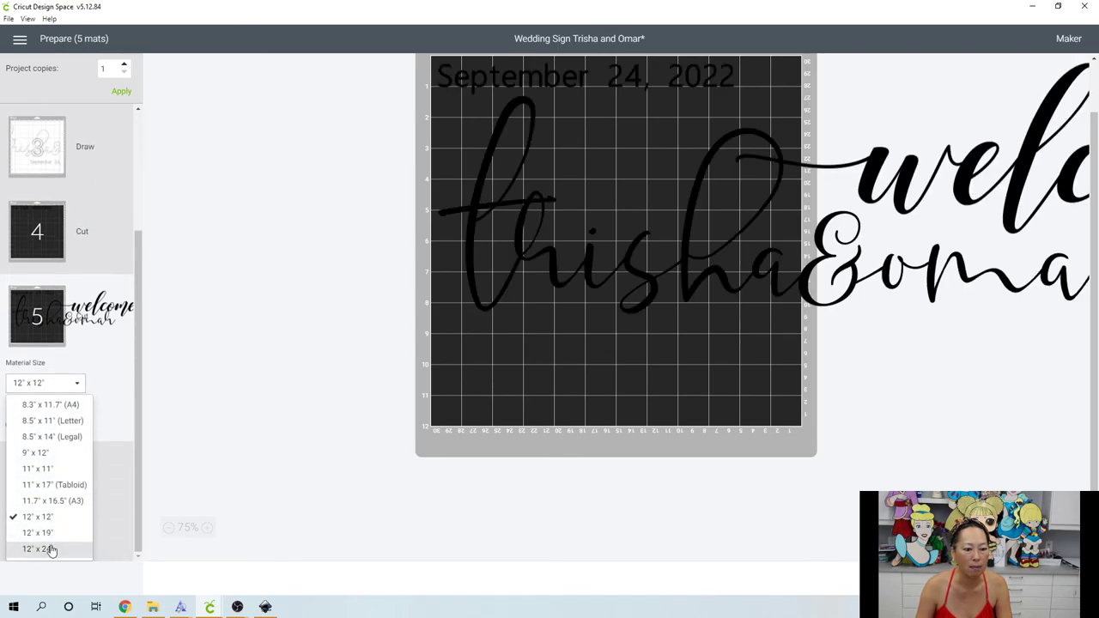
{"action": "left_click", "coordinate": [38, 549]}
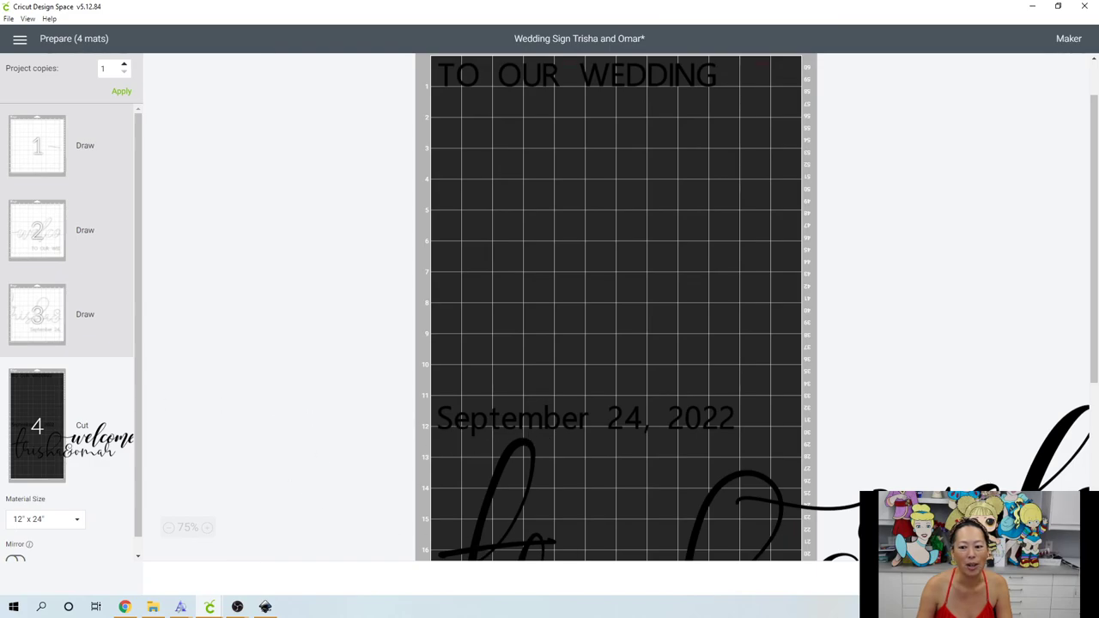
Regenerate the mats and accept the larger-mat warning for the 12" x 24" lettering mat.
{"action": "left_click", "coordinate": [953, 577]}
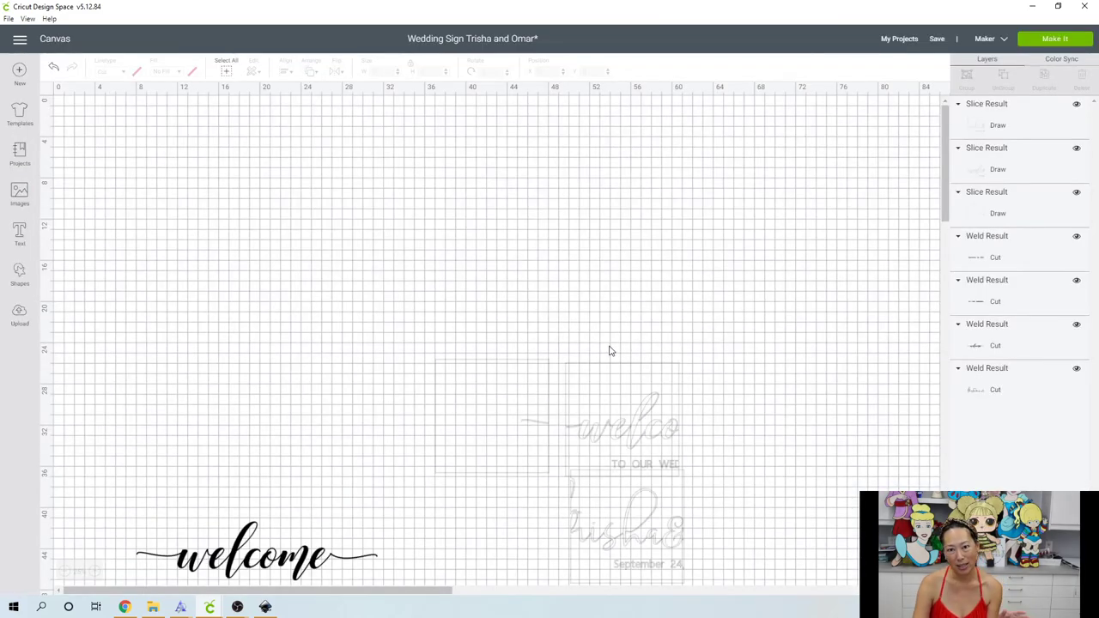
{"action": "left_click", "coordinate": [1048, 40]}
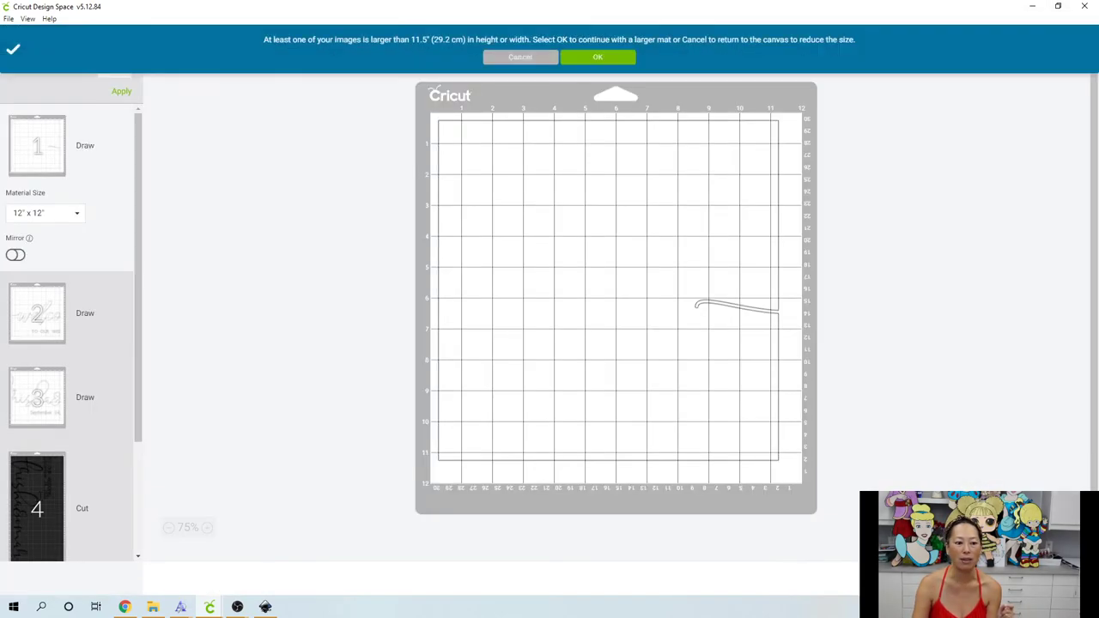
{"action": "left_click", "coordinate": [37, 508]}
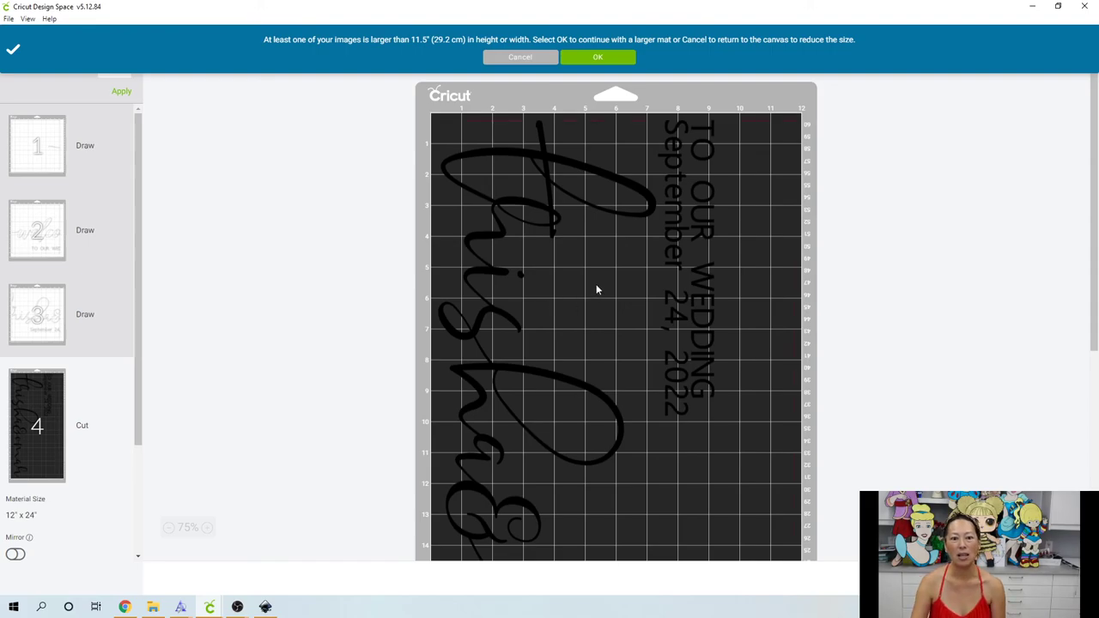
{"action": "left_click", "coordinate": [593, 57]}
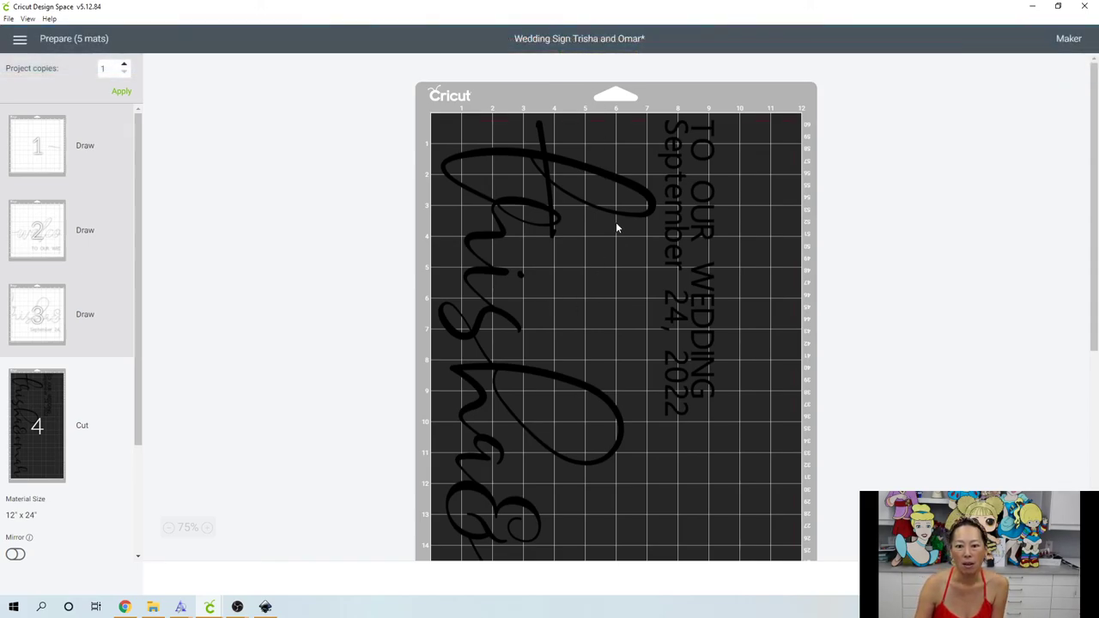
{"action": "scroll", "coordinate": [629, 241], "scroll_direction": "down", "scroll_amount": 2}
{"action": "scroll", "coordinate": [629, 243], "scroll_direction": "down", "scroll_amount": 5}
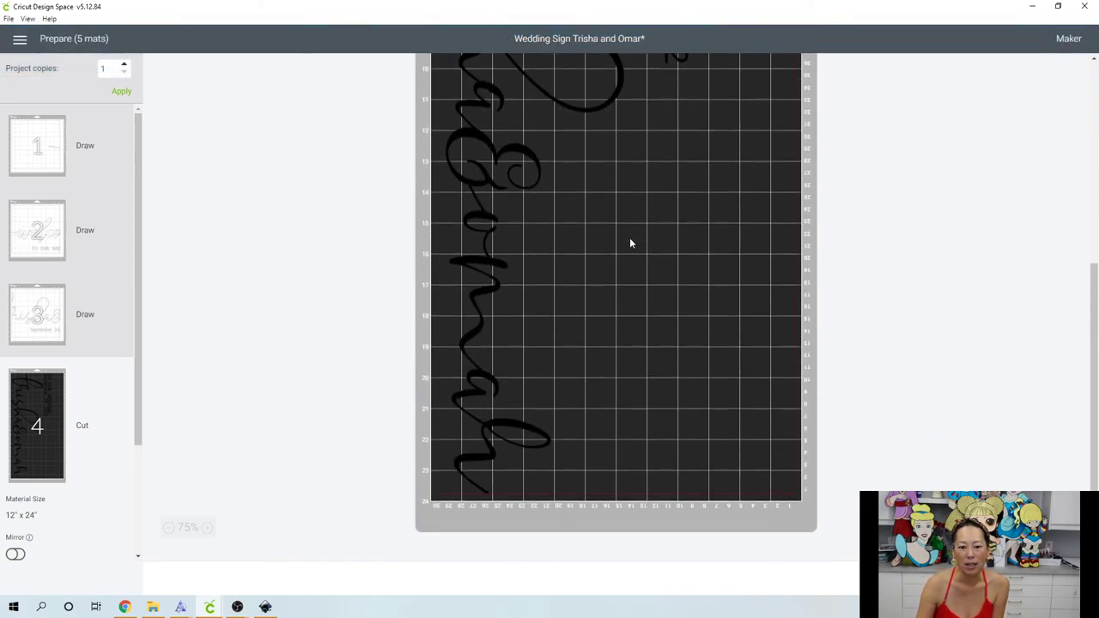
{"action": "scroll", "coordinate": [629, 243], "scroll_direction": "up", "scroll_amount": 4}
{"action": "scroll", "coordinate": [630, 240], "scroll_direction": "up", "scroll_amount": 3}
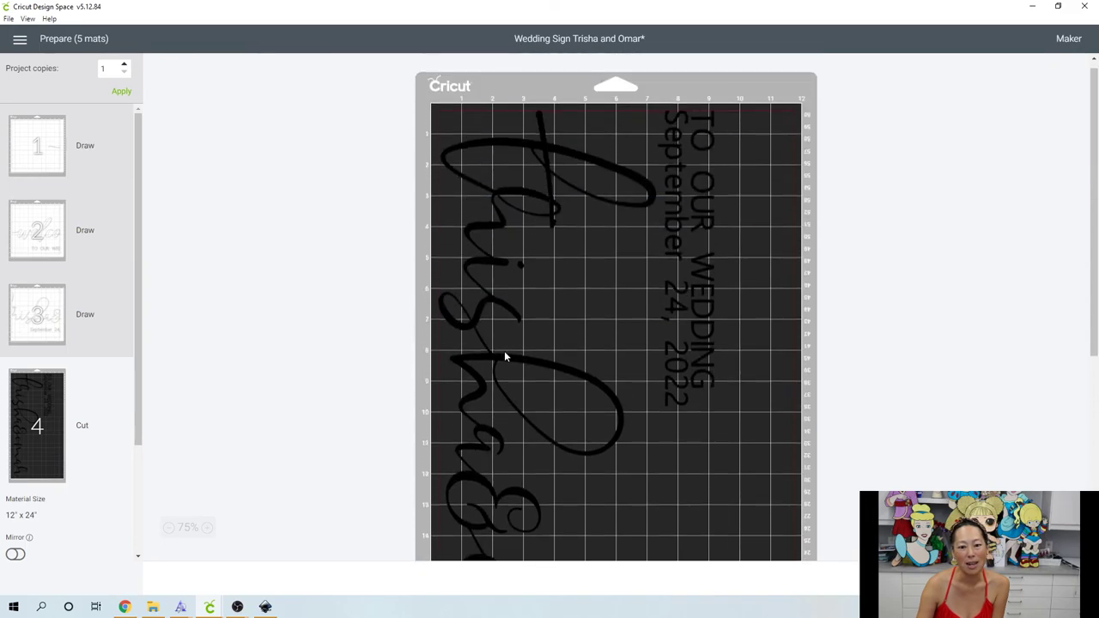
{"action": "scroll", "coordinate": [78, 420], "scroll_direction": "down", "scroll_amount": 3}
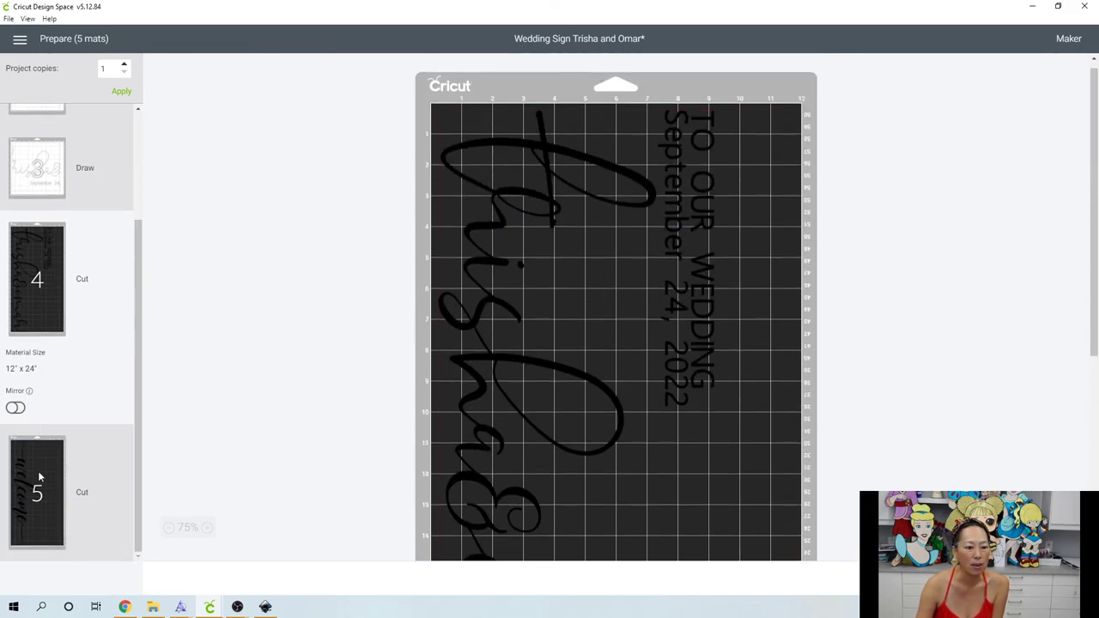
Move the welcome lettering onto the black 12" x 24" cut mat.
{"action": "left_click", "coordinate": [37, 478]}
{"action": "left_click_drag", "start_coordinate": [535, 352], "coordinate": [658, 369]}
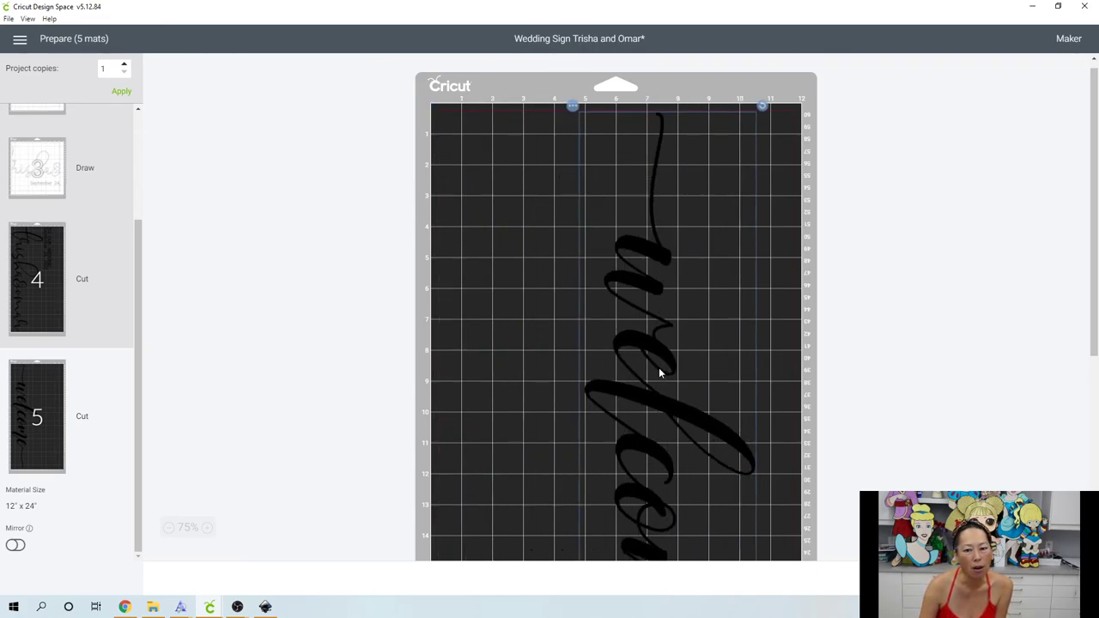
{"action": "left_click", "coordinate": [573, 106]}
{"action": "left_click", "coordinate": [571, 127]}
{"action": "left_click", "coordinate": [616, 208]}
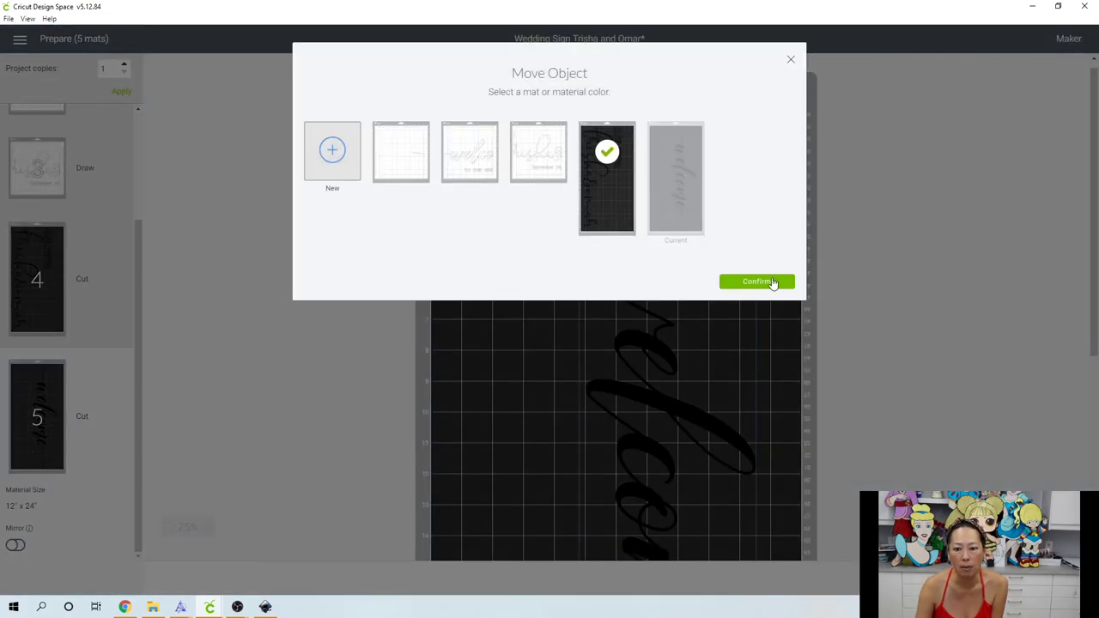
{"action": "left_click", "coordinate": [772, 284]}
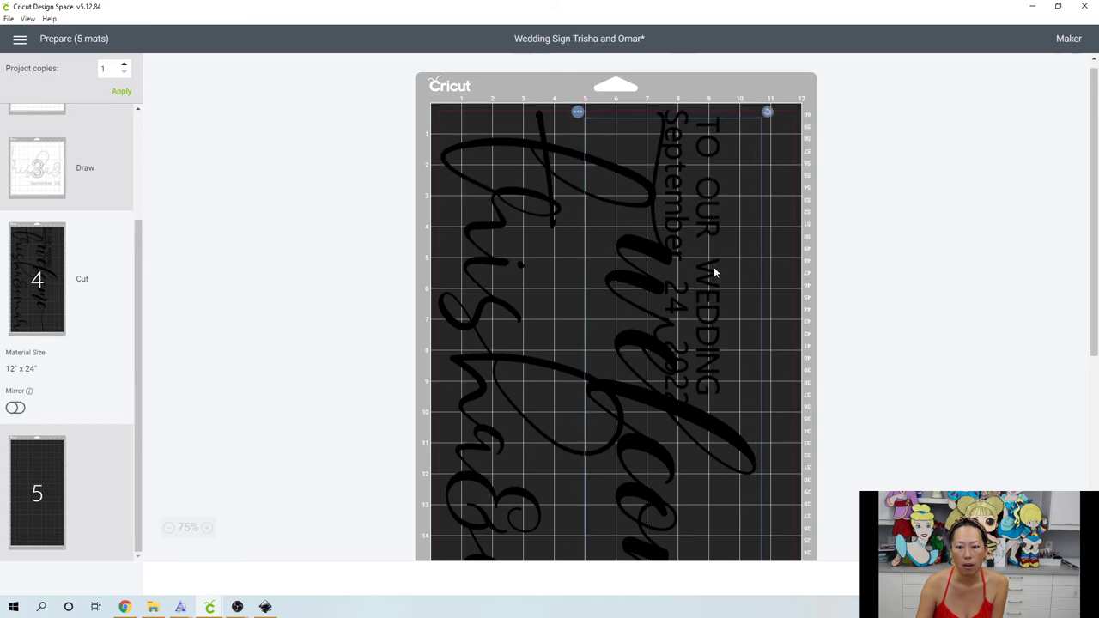
Slide TO OUR WEDDING down the mat's right edge and place September 24, 2022 at its top-right.
{"action": "left_click_drag", "start_coordinate": [720, 277], "coordinate": [766, 346]}
{"action": "scroll", "coordinate": [766, 346], "scroll_direction": "down", "scroll_amount": 3}
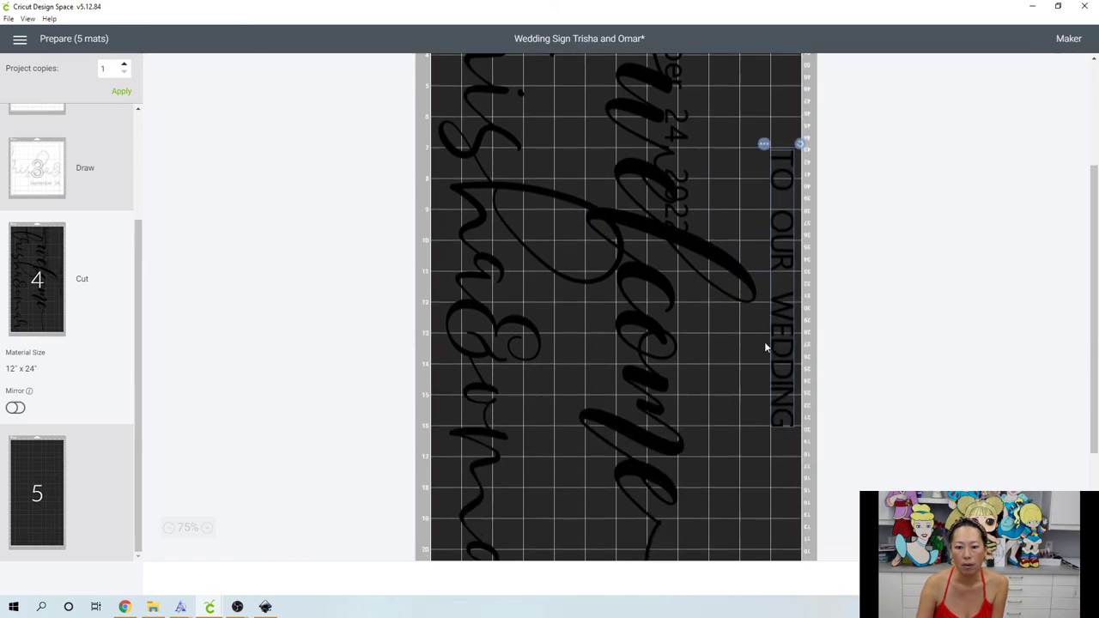
{"action": "left_click_drag", "start_coordinate": [785, 258], "coordinate": [788, 488]}
{"action": "left_click_drag", "start_coordinate": [701, 204], "coordinate": [526, 451]}
{"action": "scroll", "coordinate": [713, 323], "scroll_direction": "up", "scroll_amount": 3}
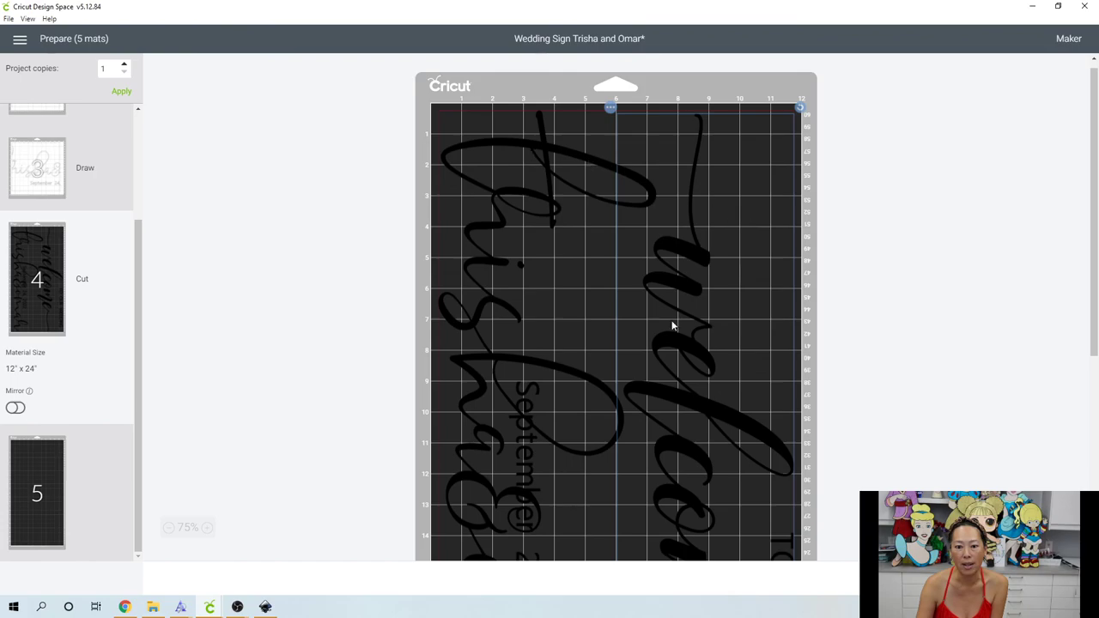
{"action": "left_click_drag", "start_coordinate": [517, 441], "coordinate": [786, 175]}
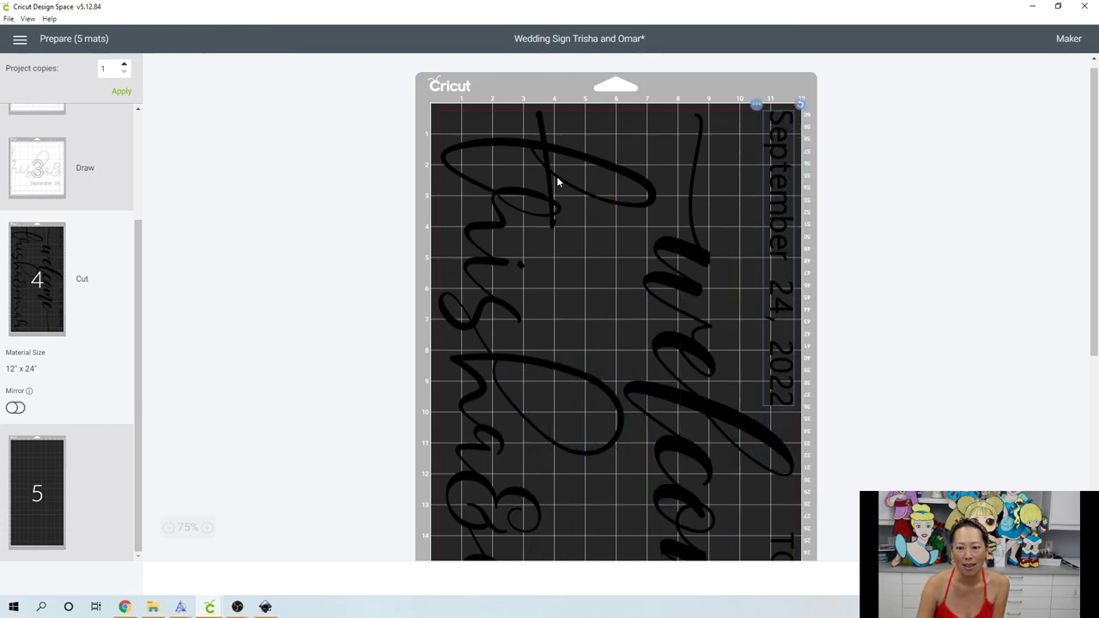
{"action": "scroll", "coordinate": [684, 367], "scroll_direction": "down", "scroll_amount": 5}
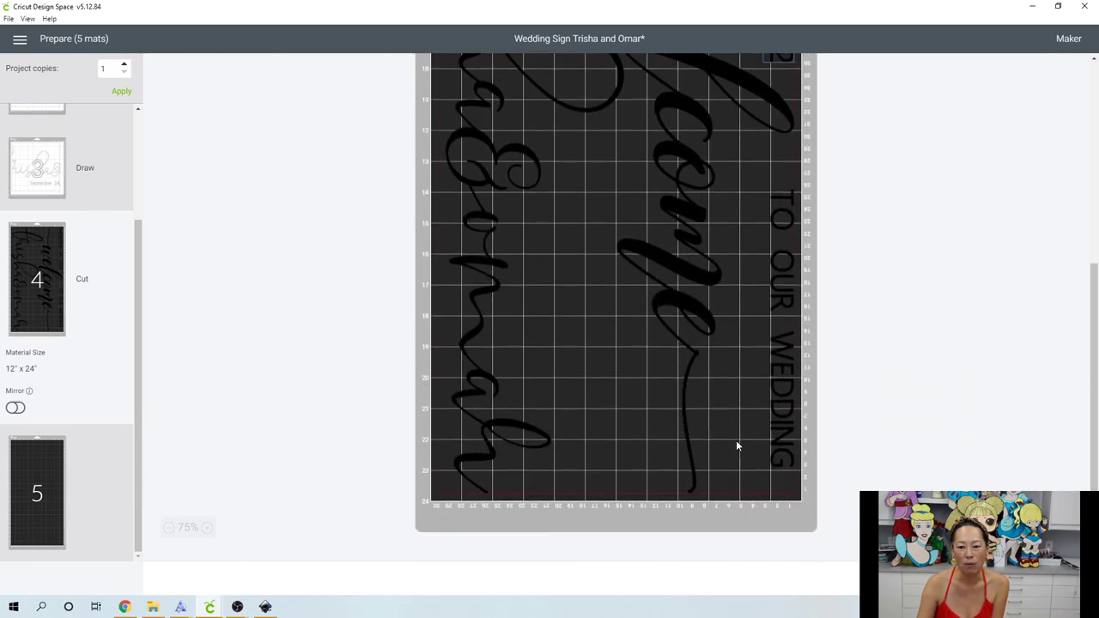
{"action": "scroll", "coordinate": [737, 444], "scroll_direction": "up", "scroll_amount": 3}
{"action": "scroll", "coordinate": [715, 175], "scroll_direction": "up", "scroll_amount": 3}
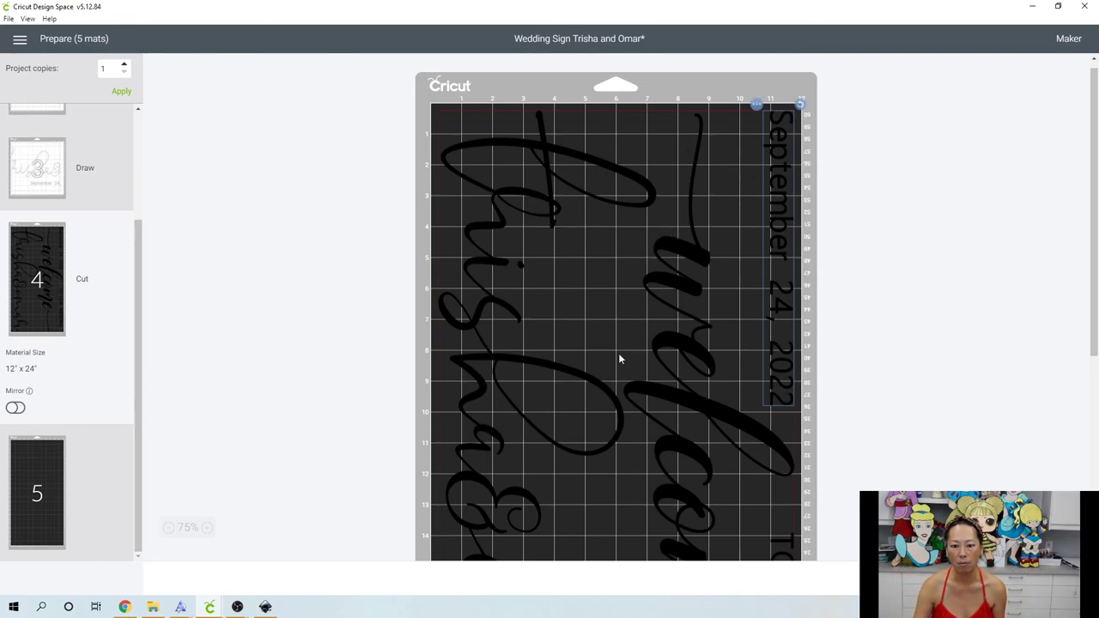
{"action": "scroll", "coordinate": [647, 456], "scroll_direction": "down", "scroll_amount": 5}
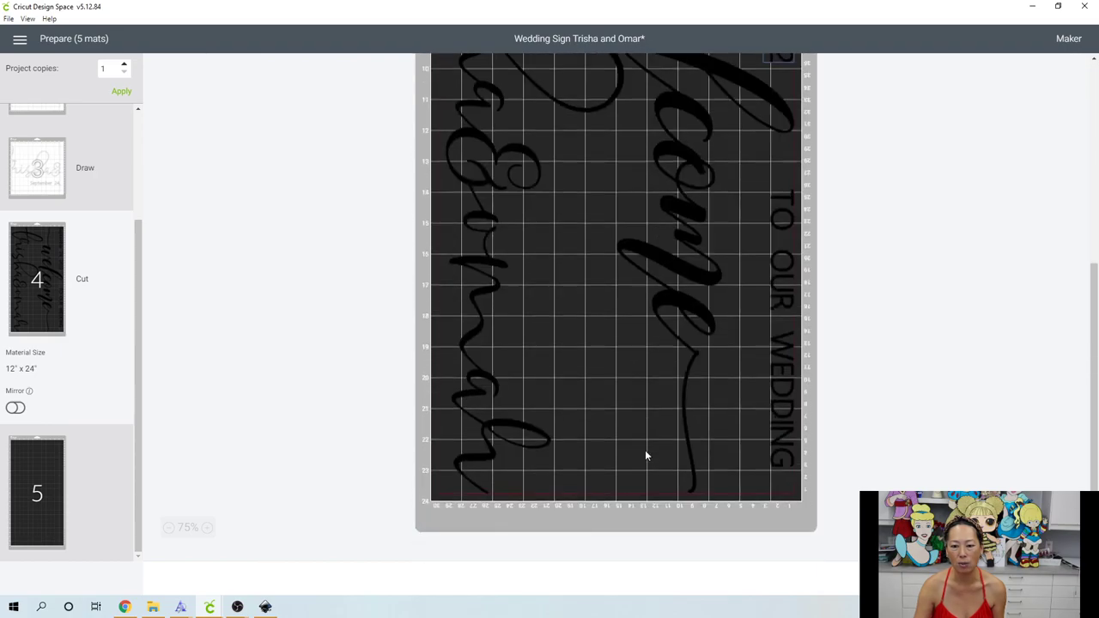
{"action": "scroll", "coordinate": [475, 235], "scroll_direction": "up", "scroll_amount": 3}
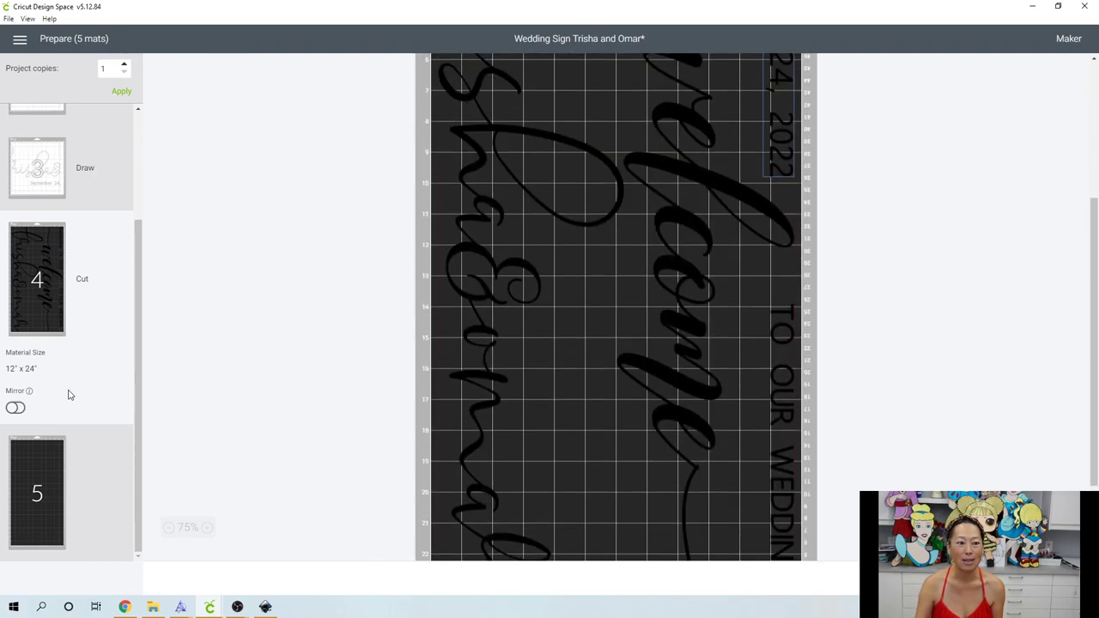